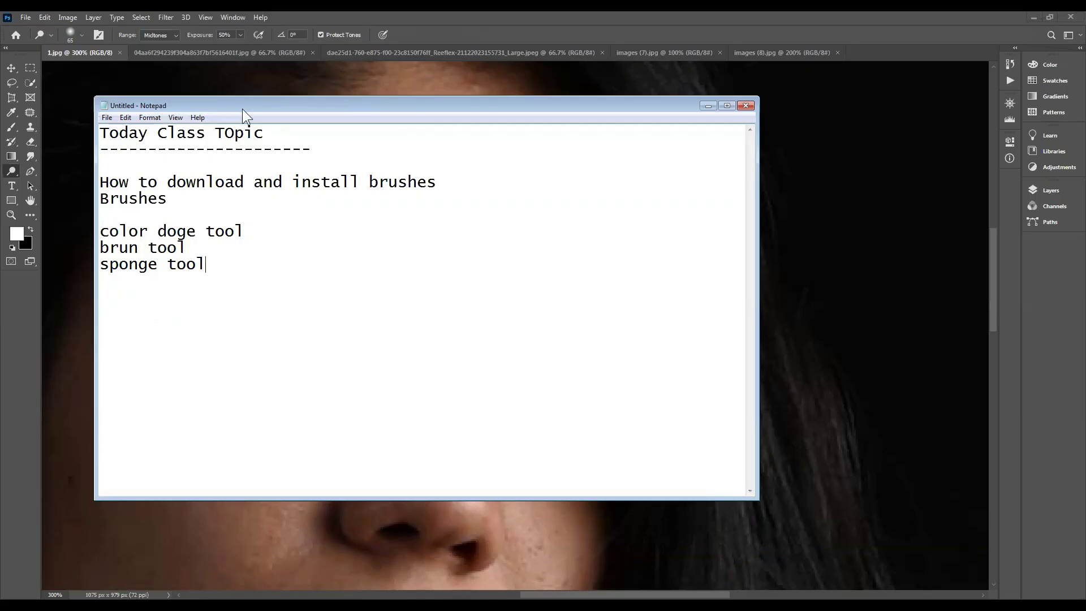
- Select the Brush tool from its group of painting tools
click(15, 127)
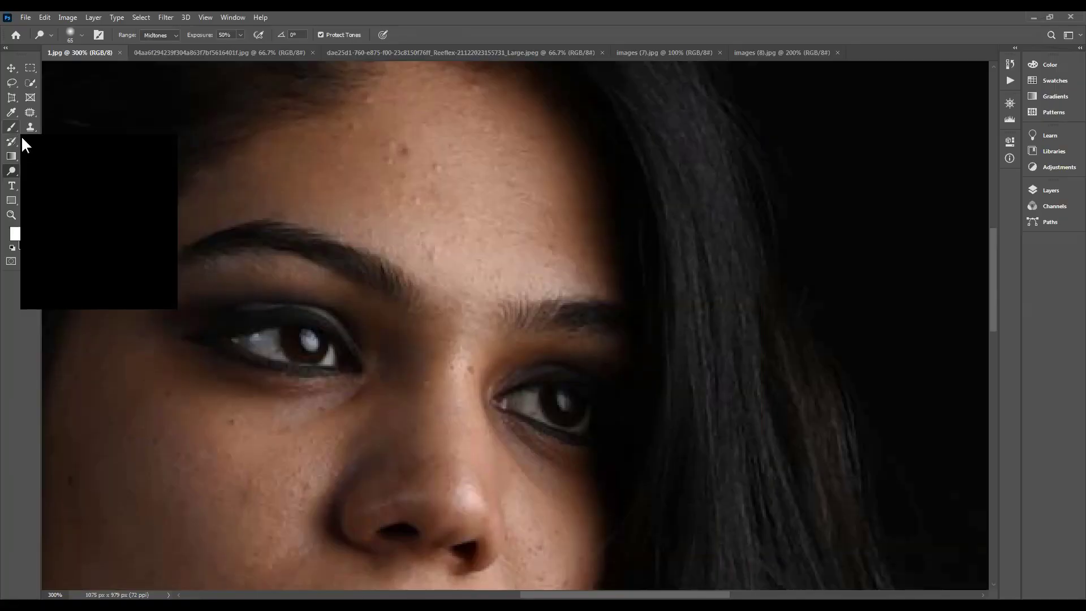
drag(10, 125, 107, 124)
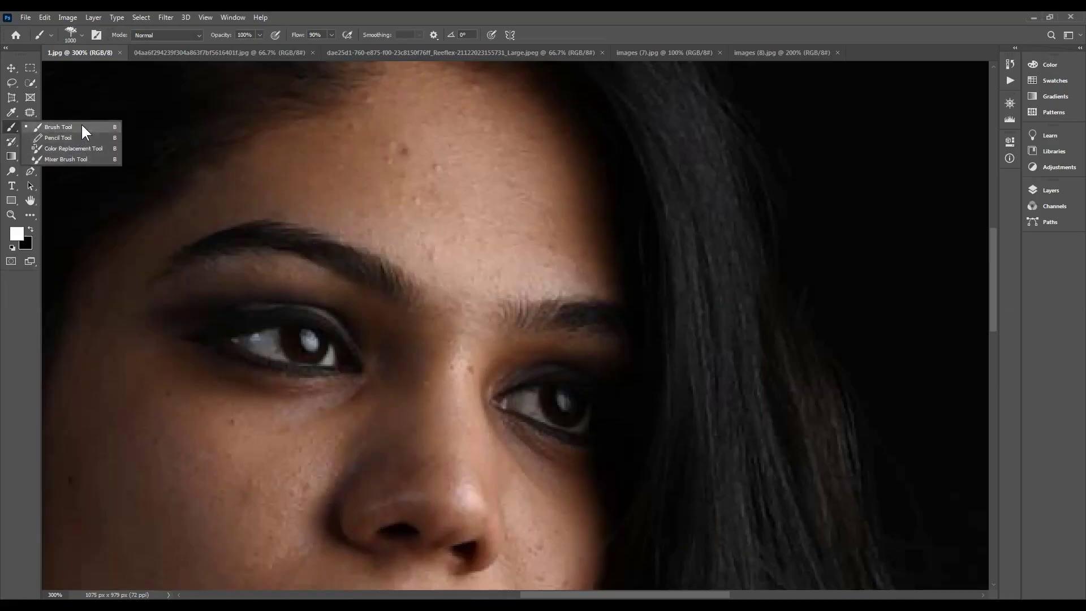
click(10, 128)
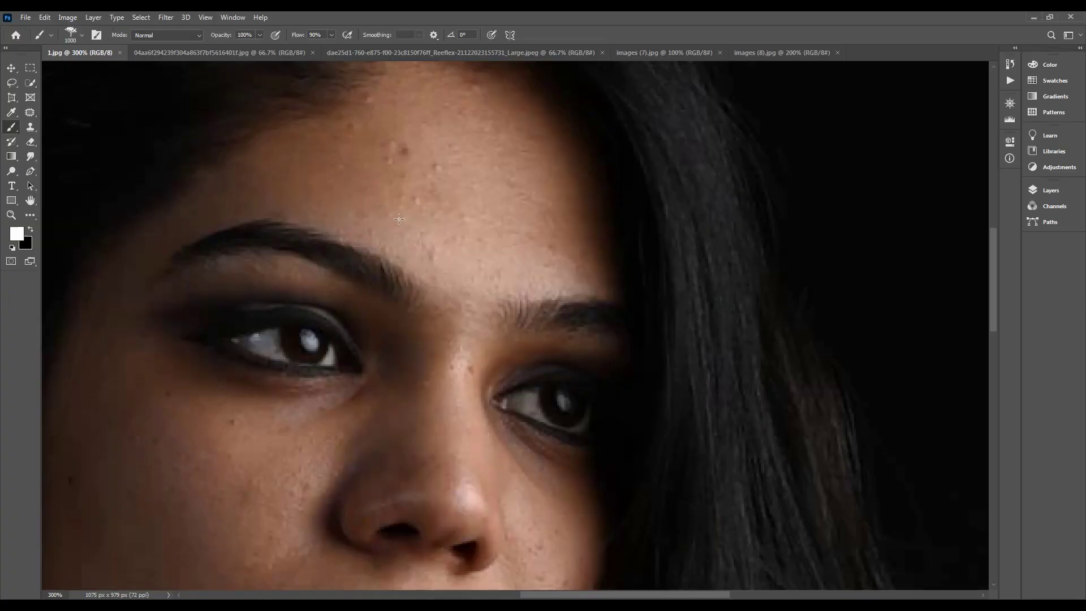
- Cycle through the Pencil, Color Replacement and Mixer Brush tools and return to the Brush tool
key(shift+b)
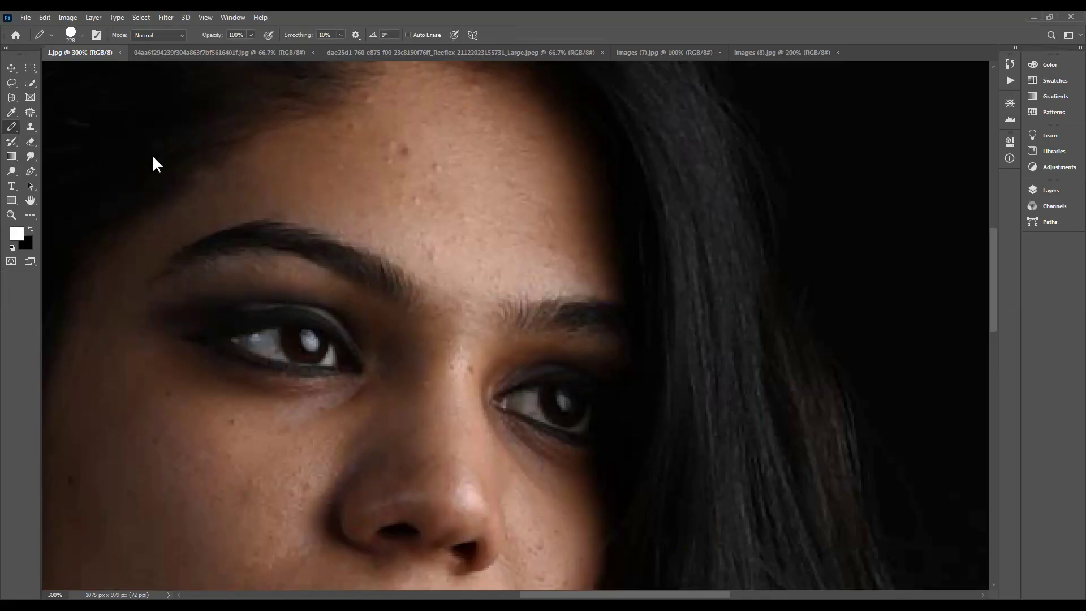
key(shift+b)
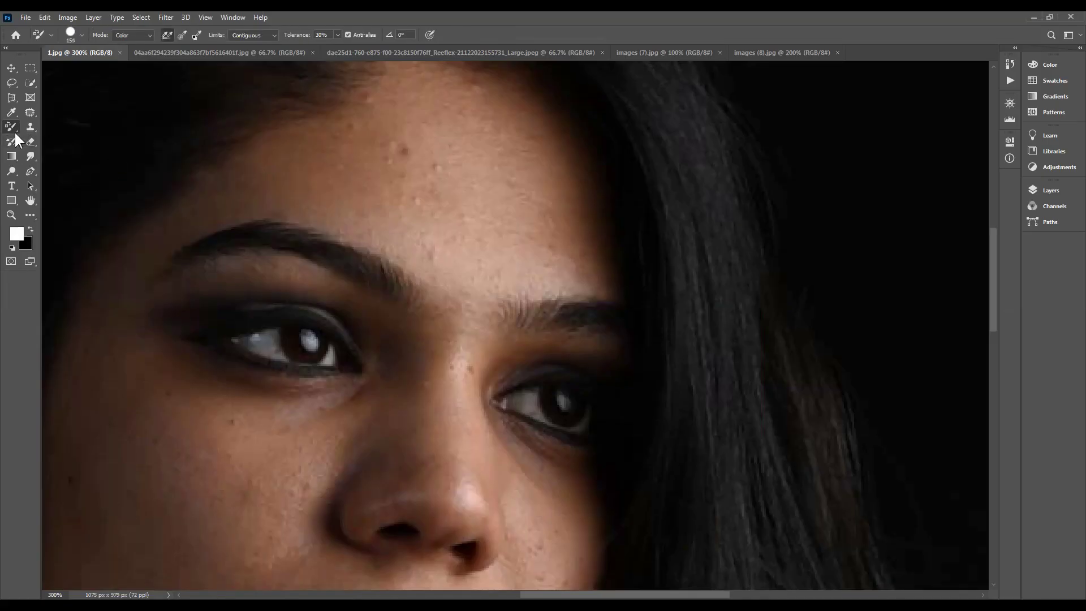
right_click(15, 131)
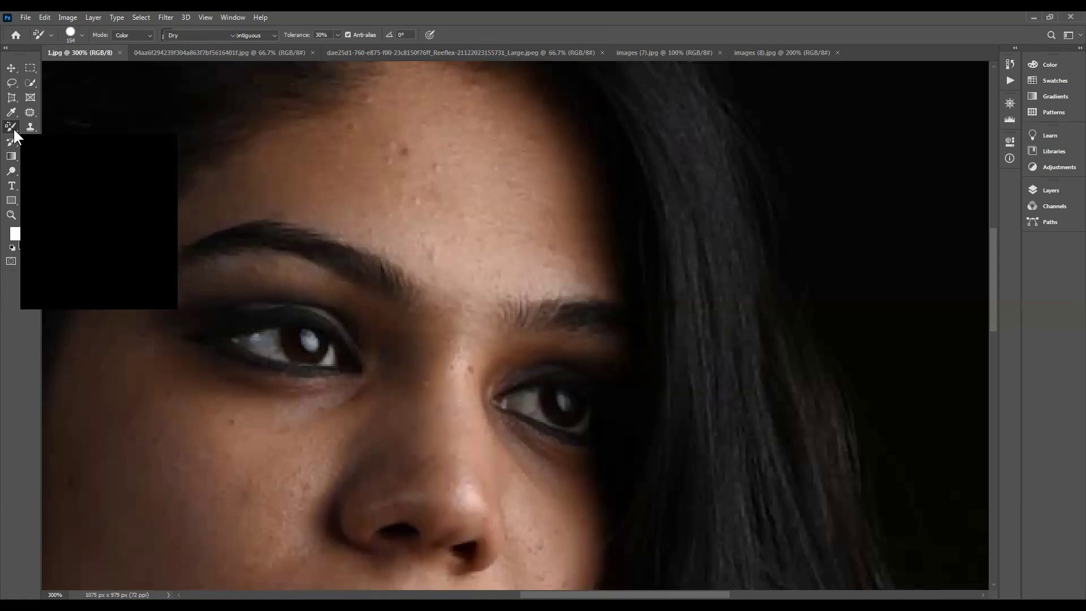
key(shift+b)
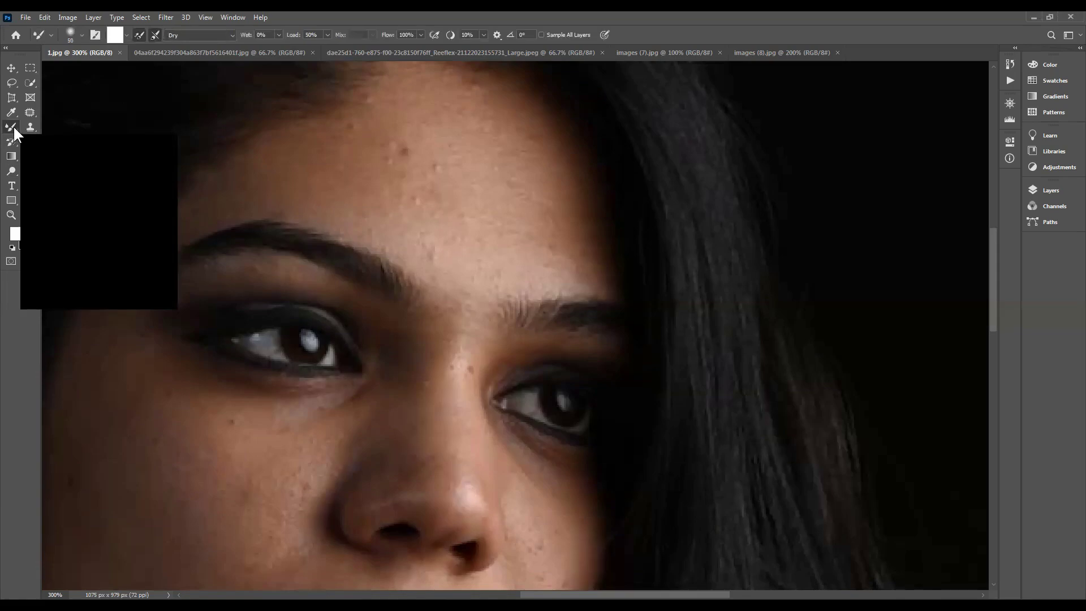
key(shift+b)
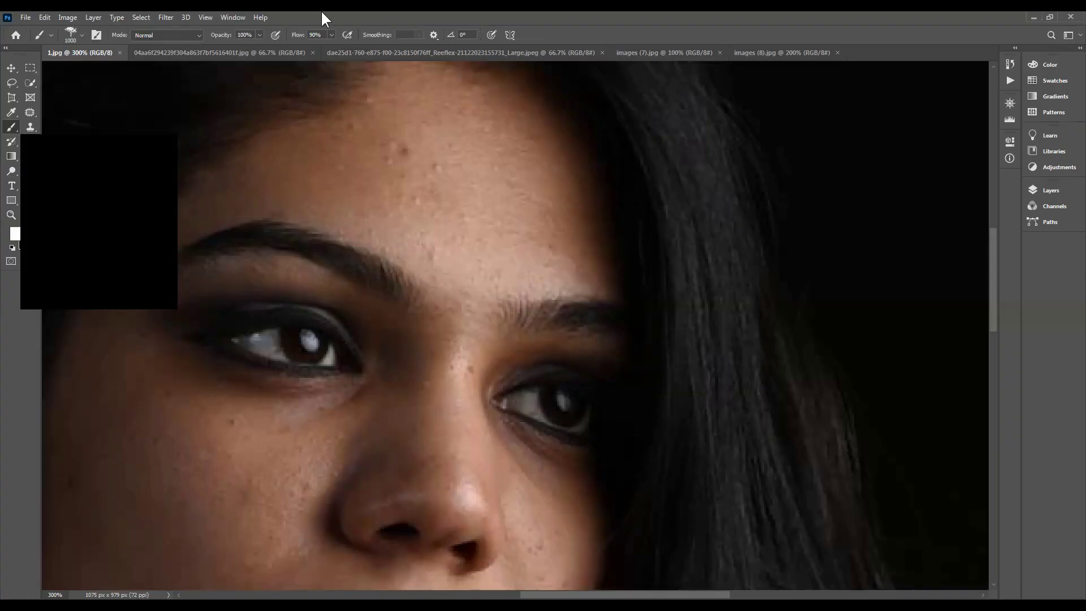
- Open the brush settings and activate the Brush tool so its tip options are available
key(ctrl+0)
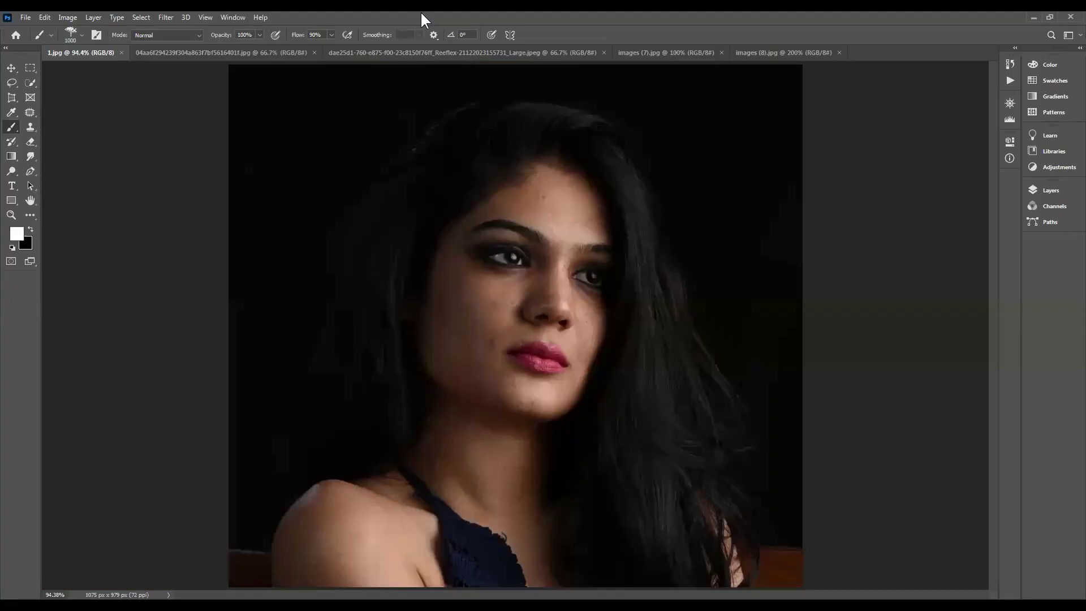
click(12, 69)
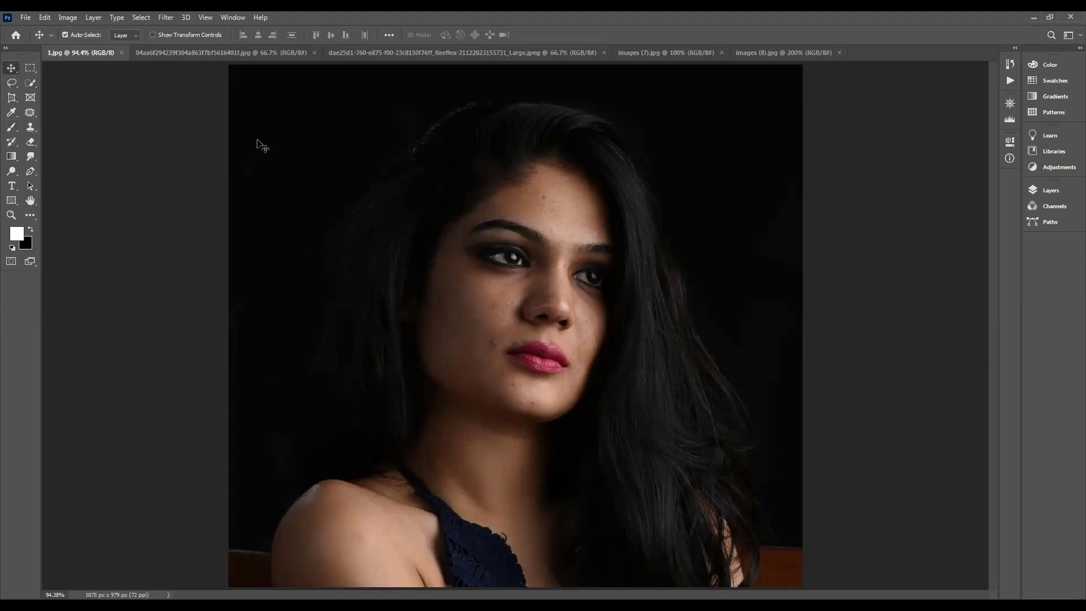
key(F5)
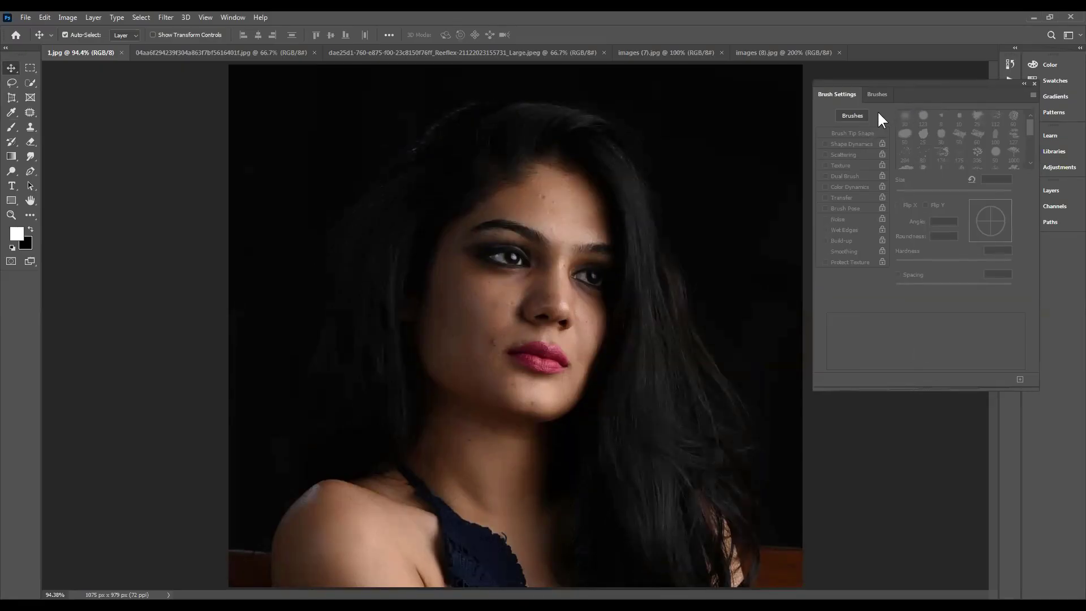
click(11, 127)
right_click(11, 127)
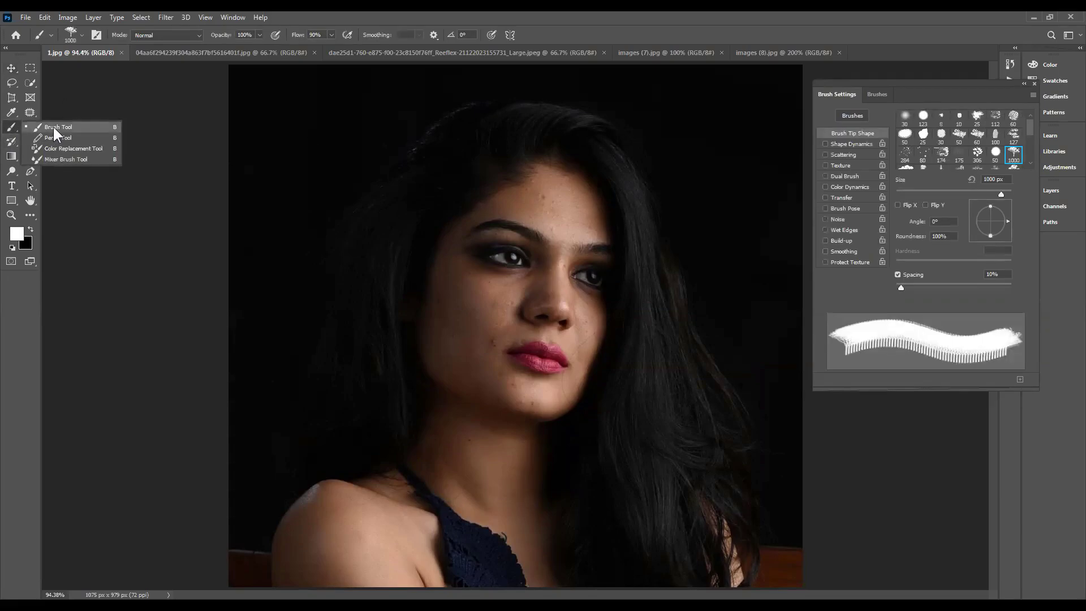
click(56, 125)
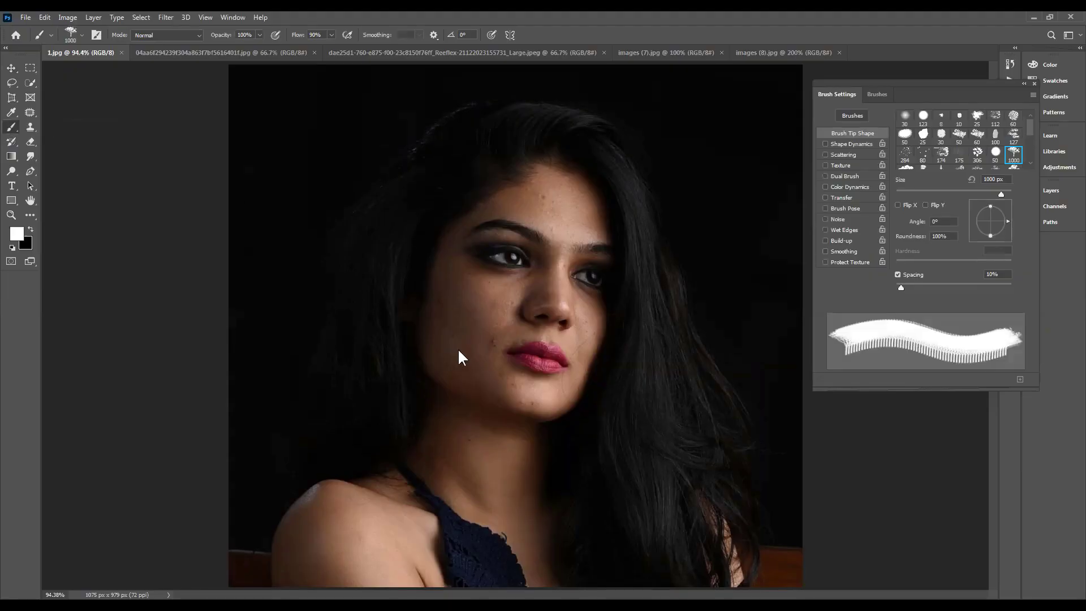
- Choose the 50 px oval brush tip, try a stroke across the face and undo it
click(905, 134)
mouse_move(430, 214)
mouse_down()
mouse_move(462, 237)
mouse_move(541, 199)
mouse_move(495, 275)
mouse_up()
key(ctrl+z)
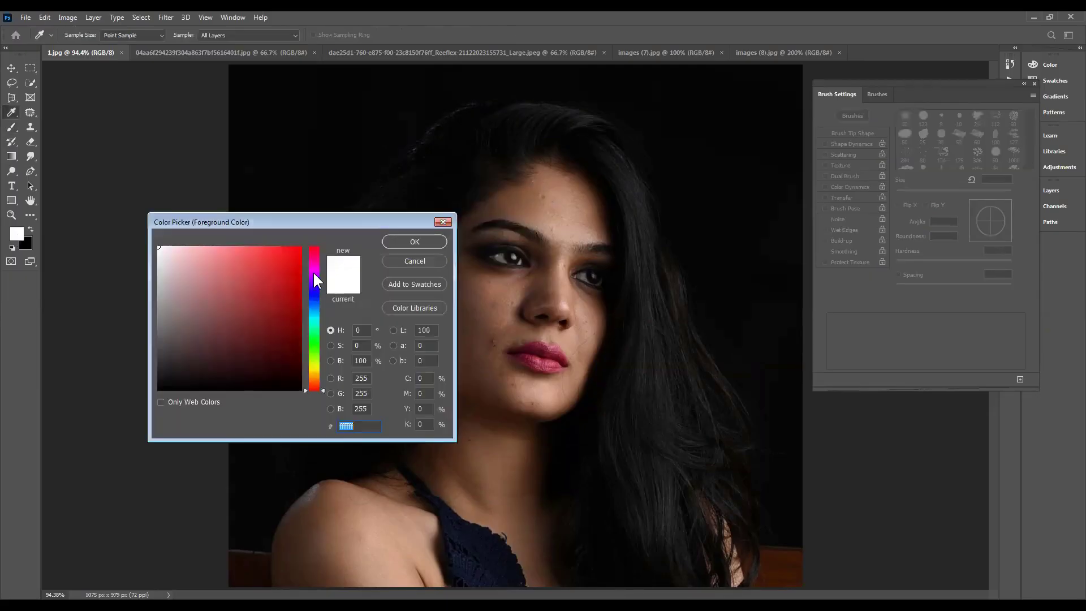
- Set the foreground colour to a bright cyan with a hue of 184°
click(314, 271)
click(312, 316)
click(279, 264)
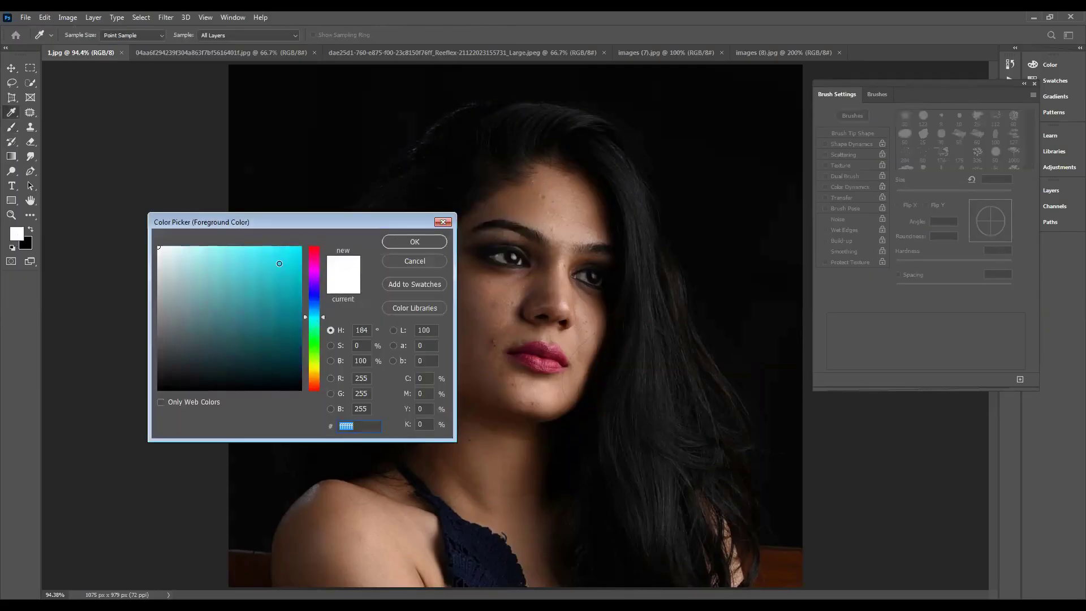
click(399, 235)
- Paint cyan test strokes across the forehead and eyebrow with the Brush tool, and undo them
key(b)
click(456, 213)
mouse_move(560, 184)
mouse_down()
mouse_move(399, 245)
mouse_move(410, 260)
mouse_move(518, 243)
mouse_up()
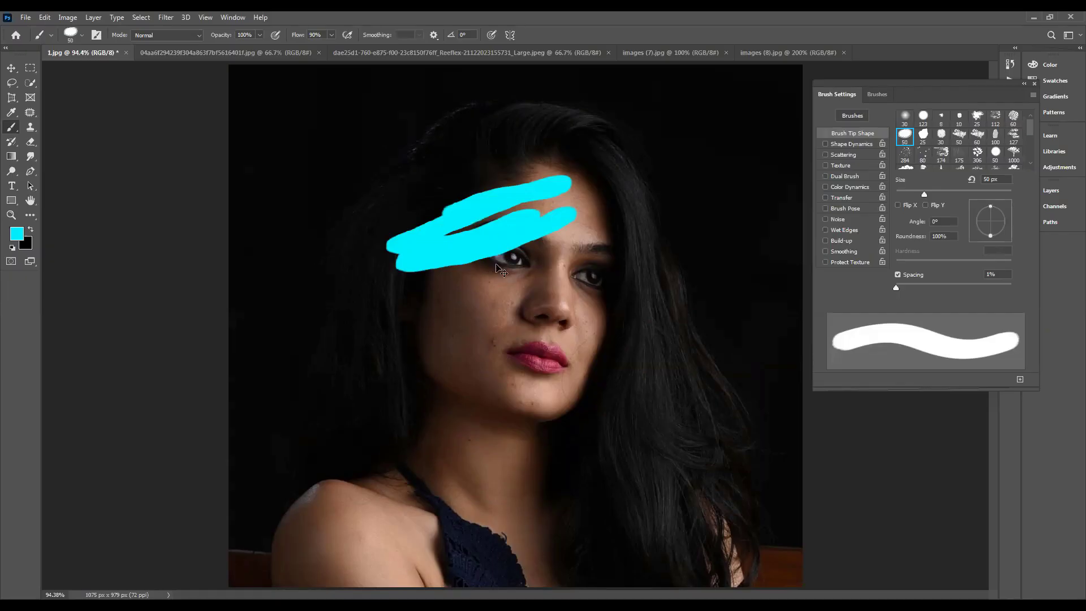
key(ctrl+z)
key(ctrl+z)
key(ctrl+z)
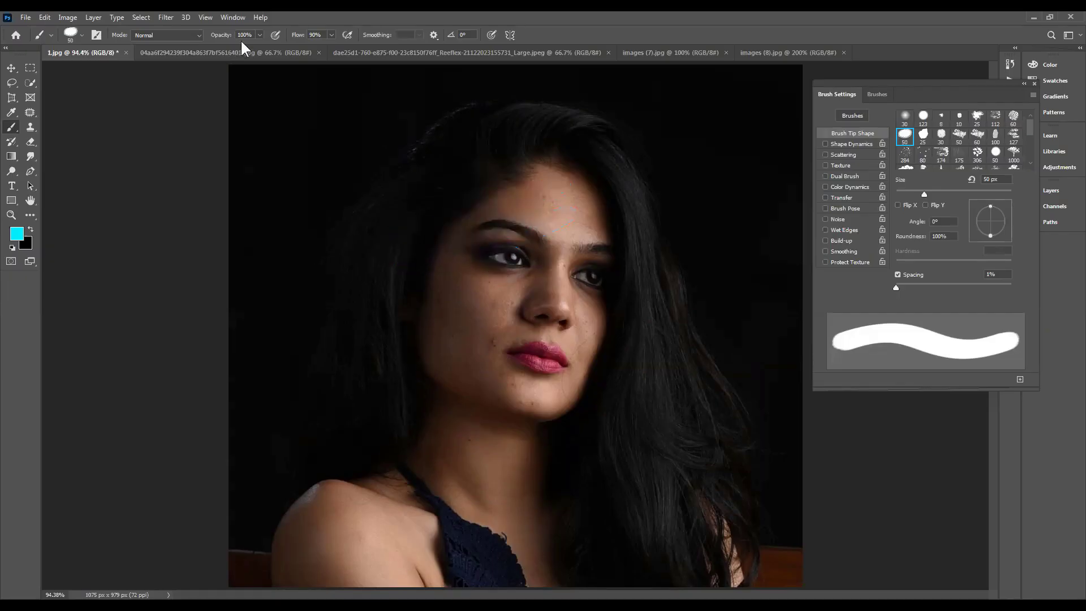
- Reduce the brush flow to 25%, try a stroke over the face and undo it
click(167, 36)
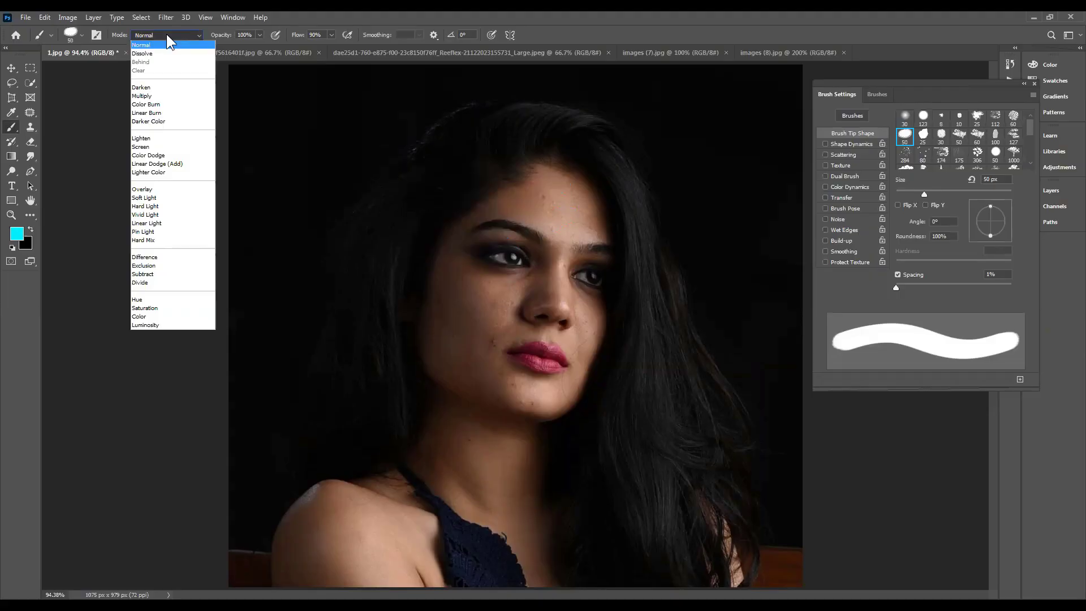
click(167, 36)
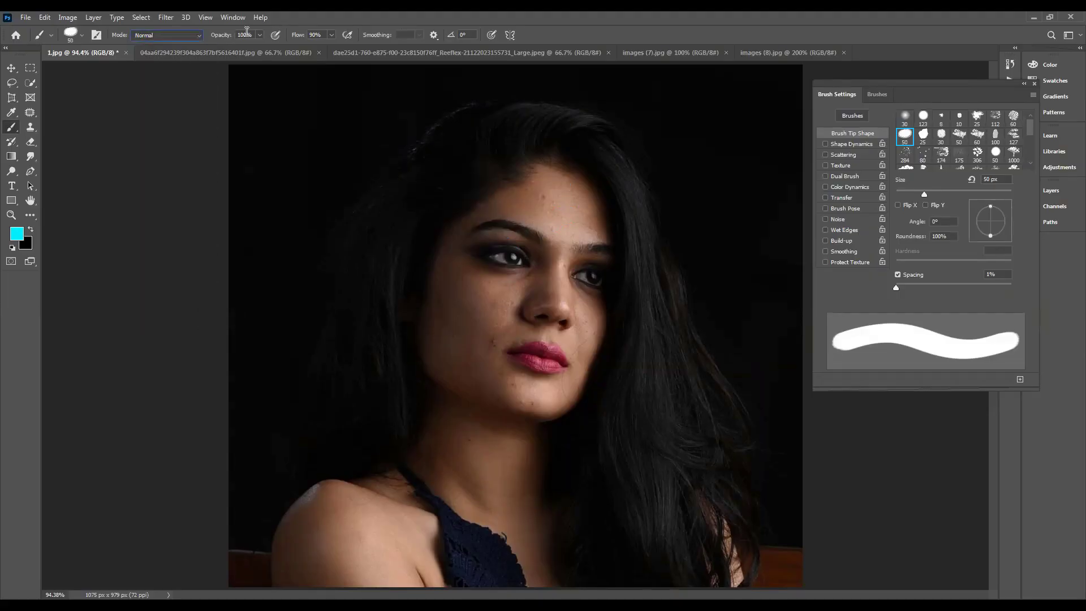
click(331, 34)
drag(299, 46, 296, 47)
mouse_move(427, 235)
mouse_down()
mouse_move(439, 271)
mouse_move(473, 278)
mouse_up()
key(ctrl+z)
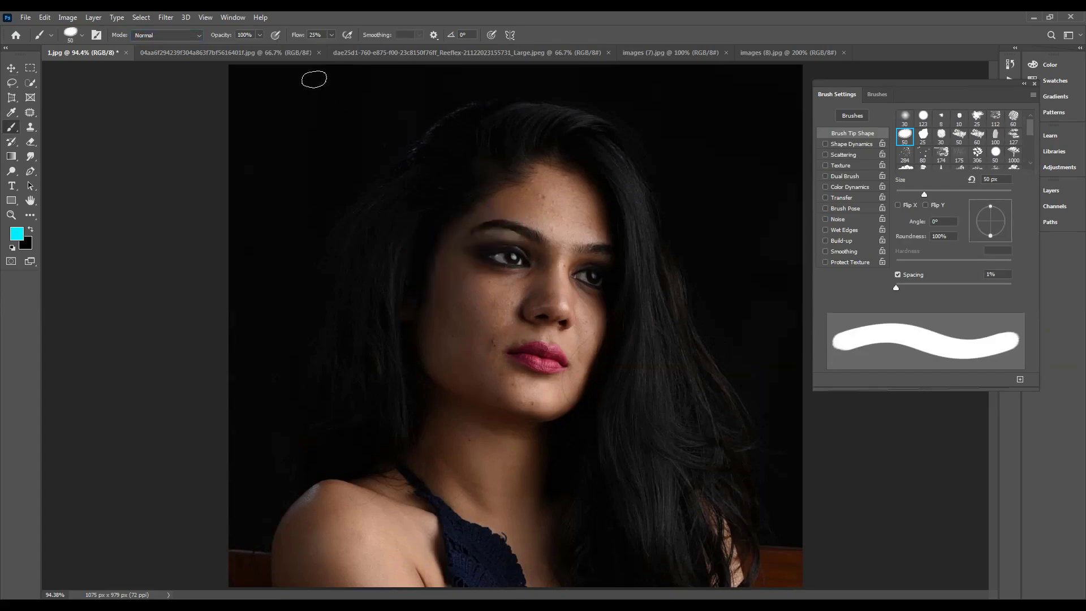
- Lower the brush flow to 1%, build up cyan strokes over the eye and forehead, and undo them
click(332, 35)
drag(332, 47, 310, 46)
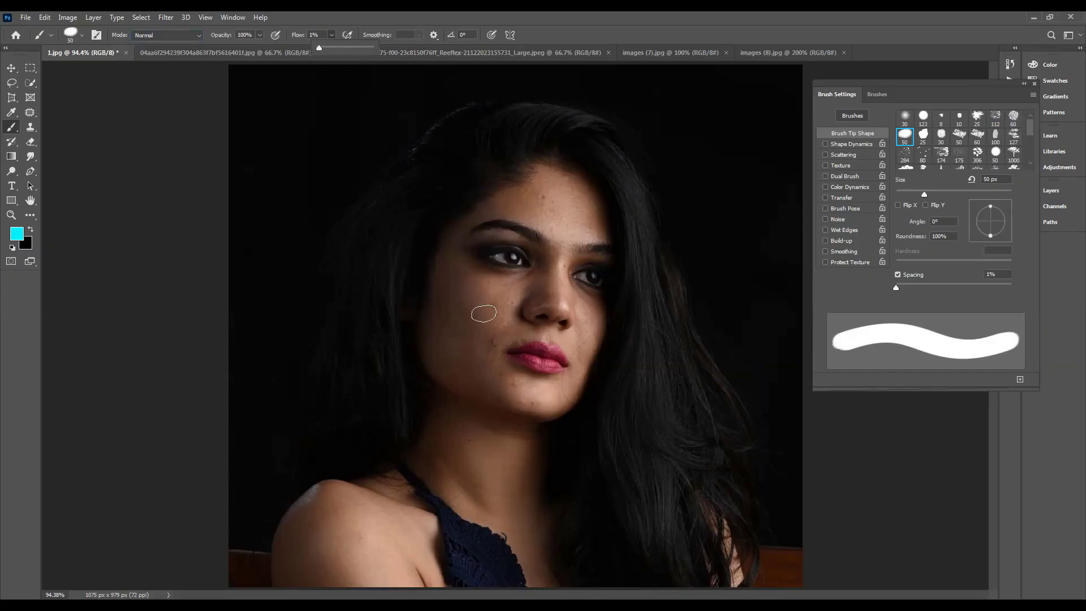
mouse_move(527, 256)
mouse_down()
mouse_move(401, 325)
mouse_move(369, 306)
mouse_up()
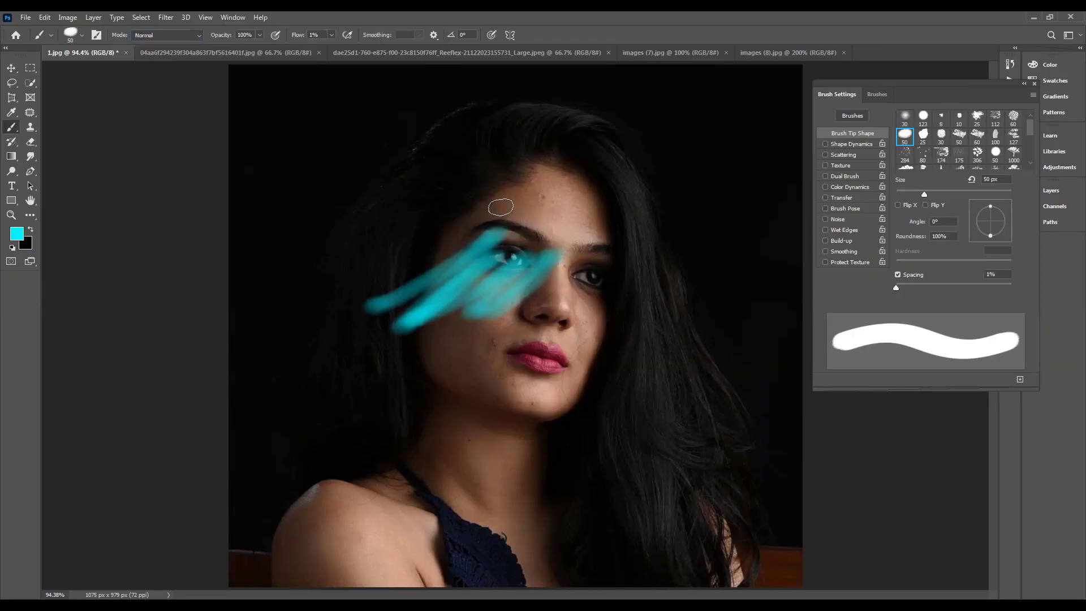
mouse_move(501, 207)
mouse_down()
mouse_move(549, 199)
mouse_move(550, 178)
mouse_move(519, 173)
mouse_move(544, 152)
mouse_move(571, 181)
mouse_up()
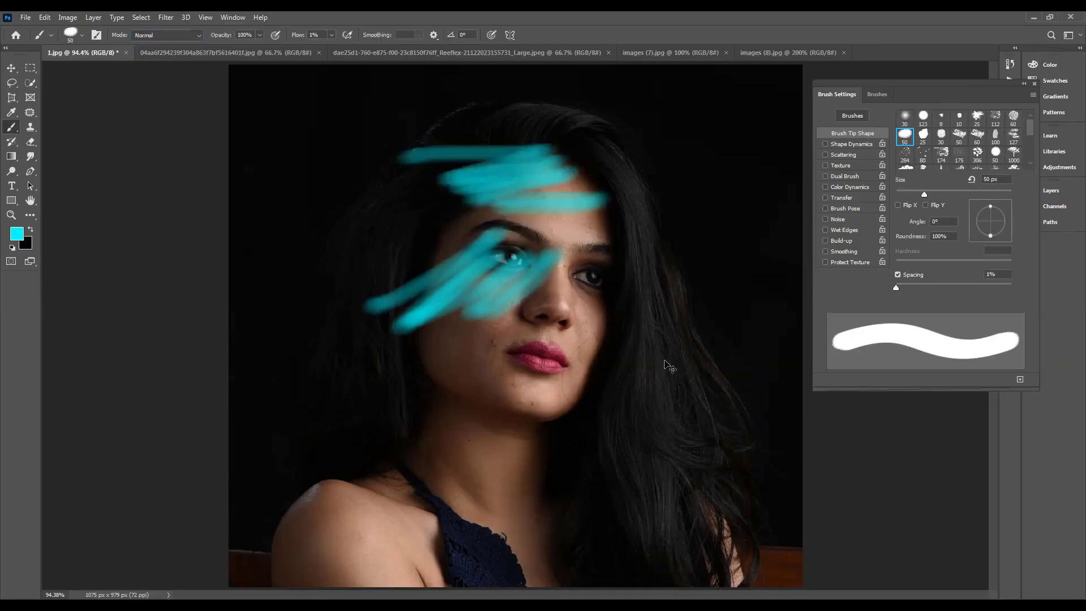
key(ctrl+z)
key(ctrl+z)
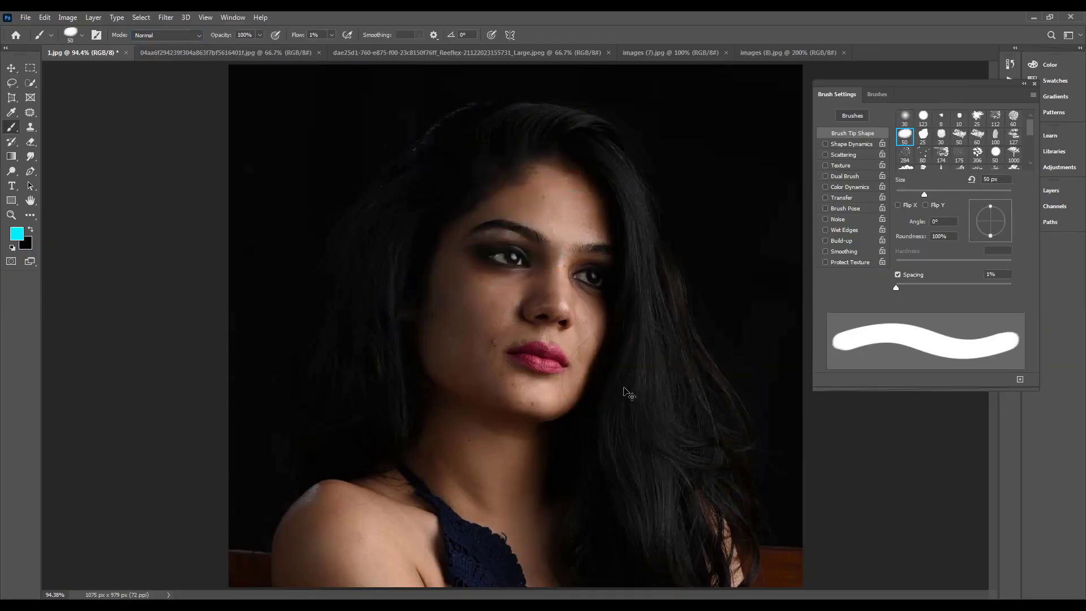
- Set the brush flow to 50%, try cyan strokes across the forehead and undo them
click(332, 35)
drag(331, 47, 345, 48)
mouse_move(450, 279)
mouse_down()
mouse_move(402, 264)
mouse_move(367, 276)
mouse_up()
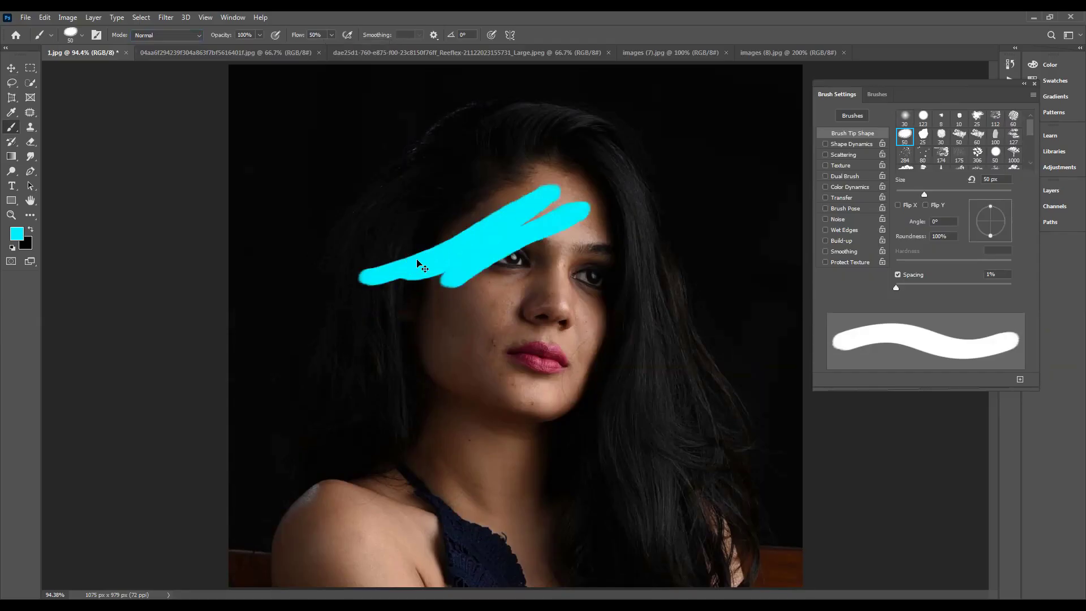
key(ctrl+z)
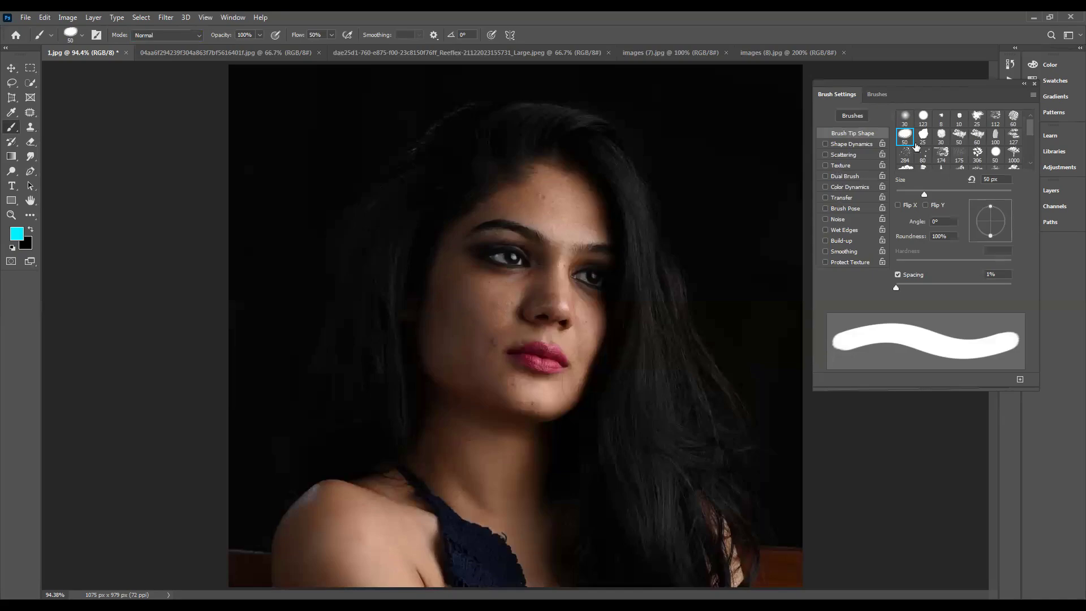
- Try the 25 px splatter tip with a straight horizontal stroke below the chin, and undo it
click(978, 118)
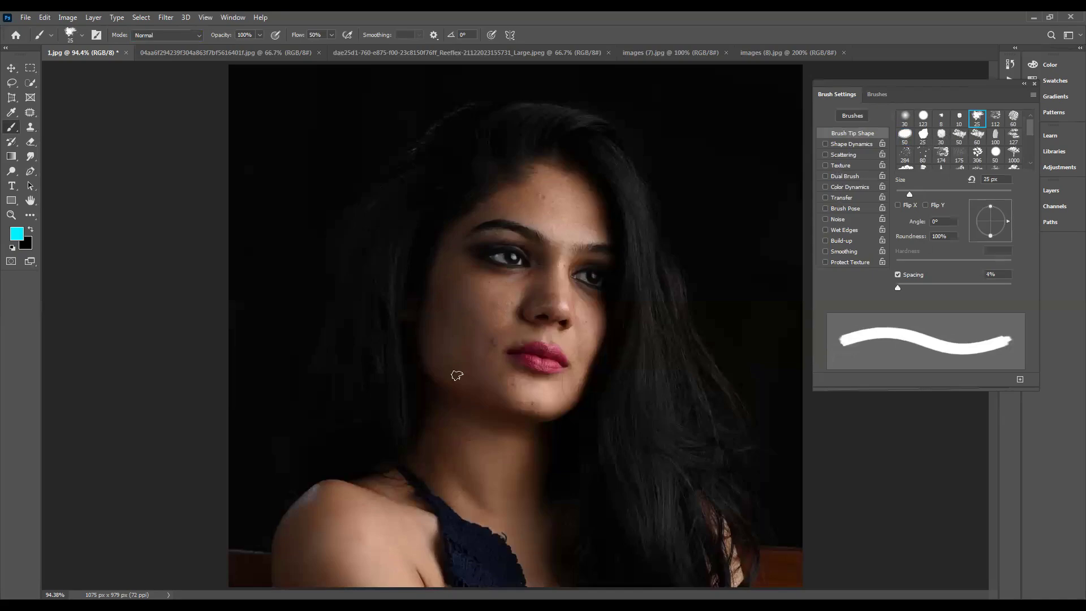
drag(371, 425, 570, 426)
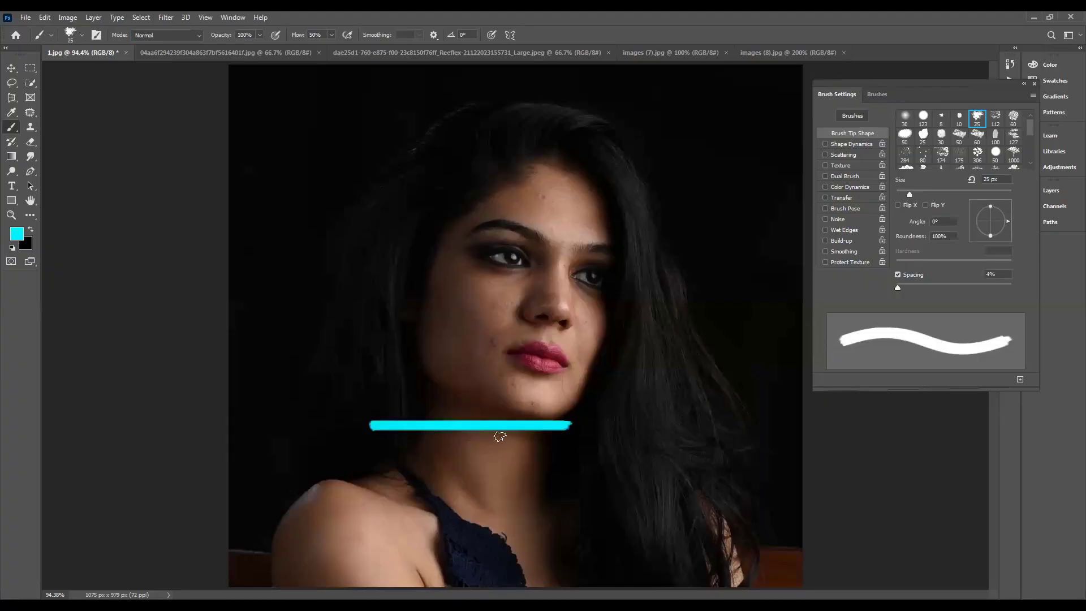
key(ctrl+z)
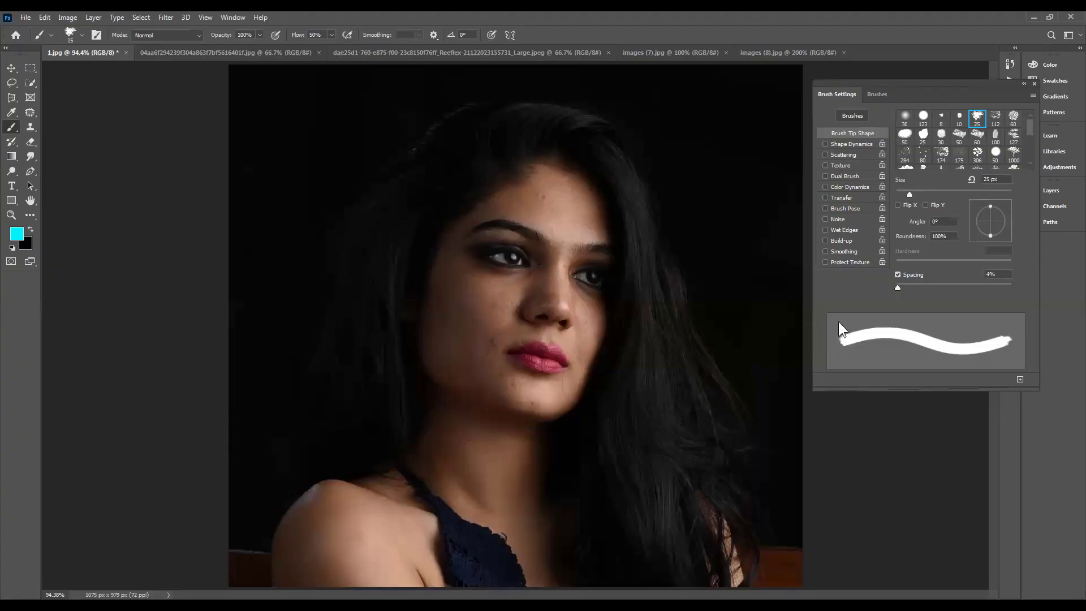
- Choose the rough 50 px tip angled at 14°, paint overlapping horizontal strokes across the chin and neck, and undo them
click(956, 135)
drag(384, 408, 545, 409)
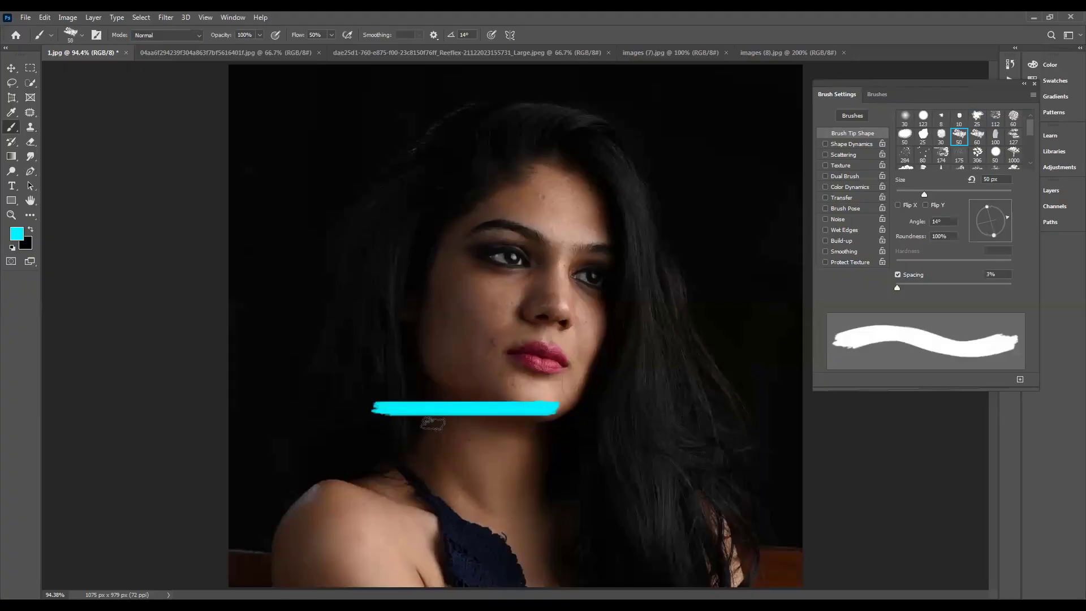
mouse_move(388, 413)
mouse_down()
mouse_move(547, 423)
mouse_move(402, 436)
mouse_move(551, 436)
mouse_up()
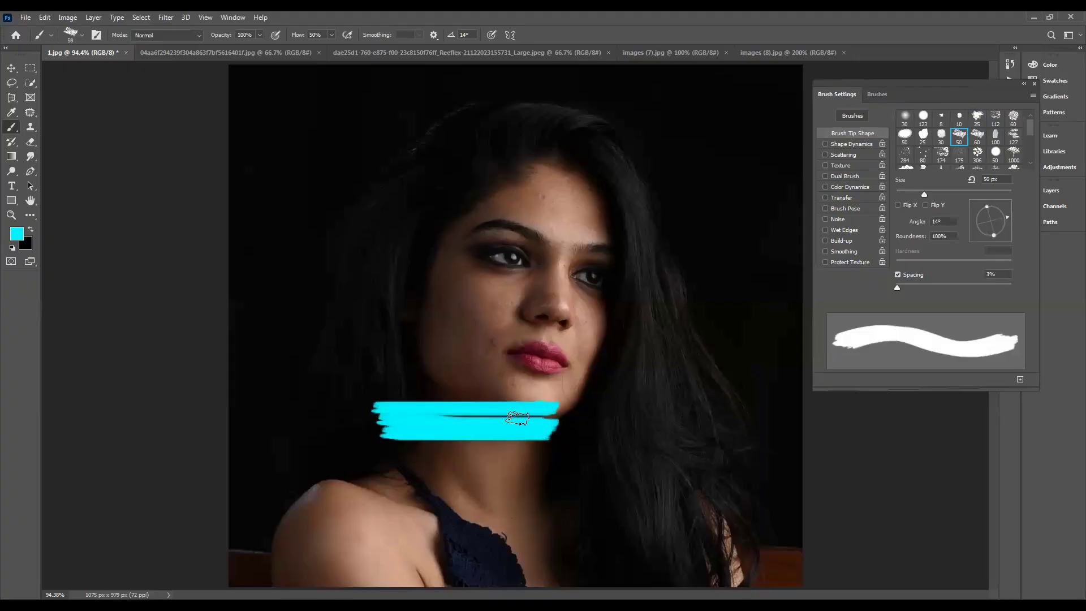
mouse_move(438, 419)
mouse_down()
mouse_move(566, 410)
mouse_move(532, 419)
mouse_move(556, 420)
mouse_move(405, 420)
mouse_move(506, 422)
mouse_up()
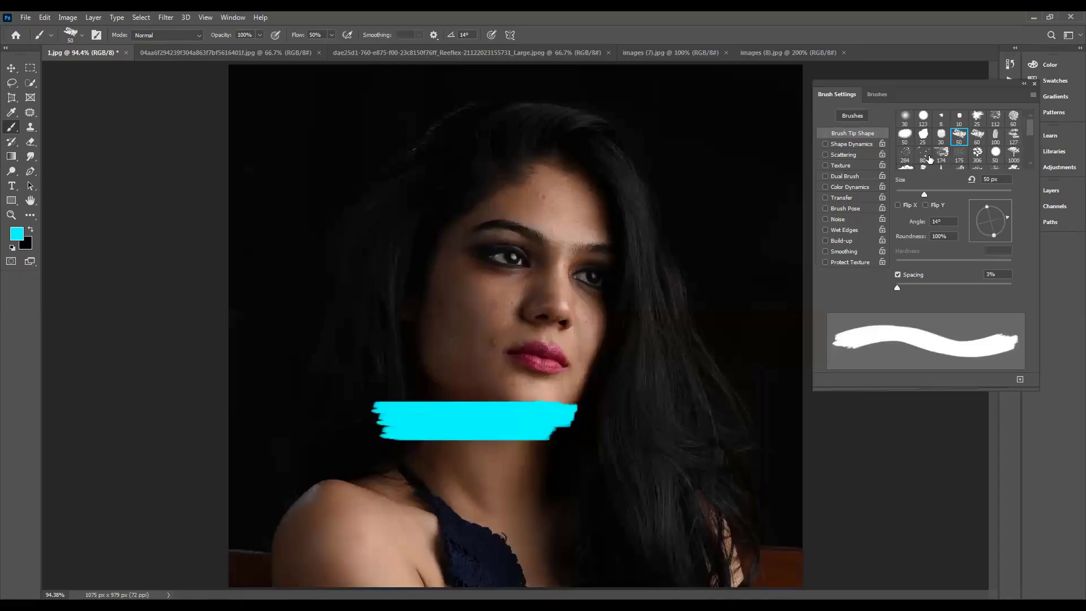
key(ctrl+z)
key(ctrl+z)
key(ctrl+z)
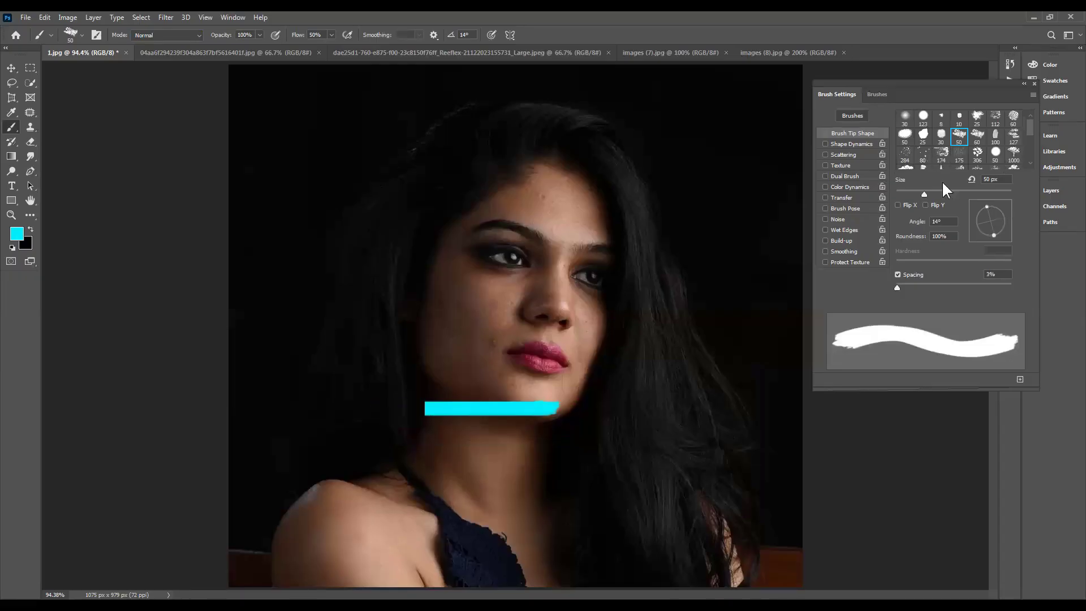
key(ctrl+z)
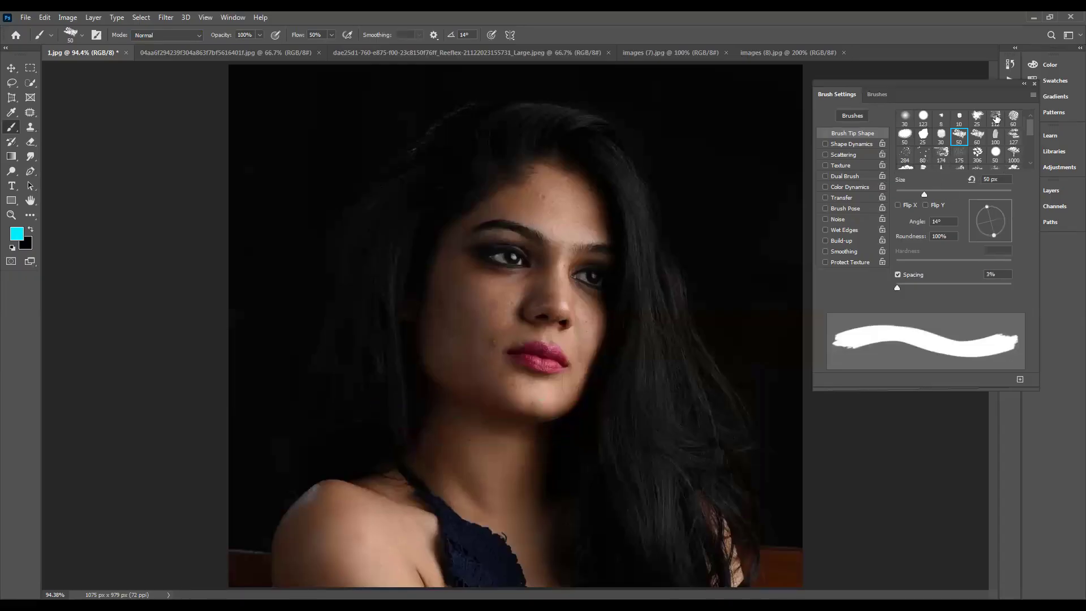
- Show the library of brush preset groups
click(877, 94)
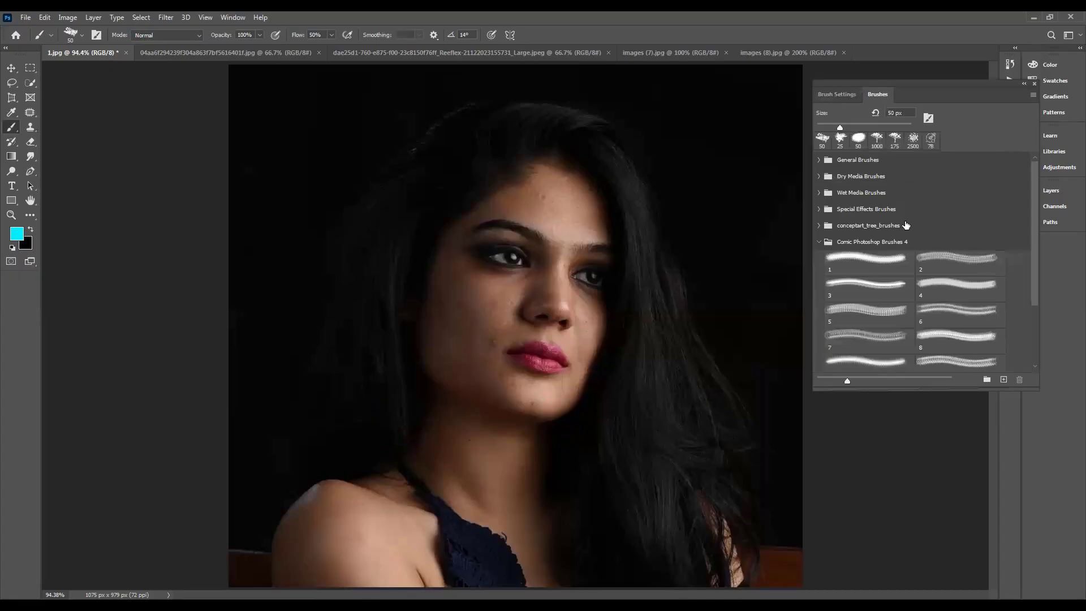
- Stamp the 1000 px tree tip over the portrait, raise the flow to 100% and stamp again, and undo the tree
click(877, 140)
click(544, 362)
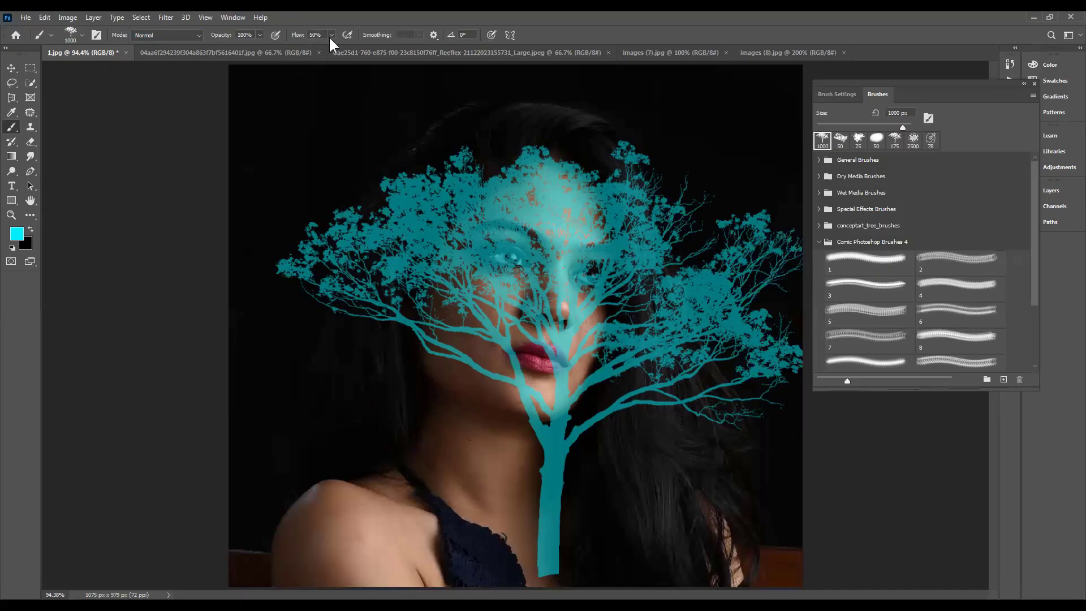
drag(333, 49, 395, 50)
click(490, 277)
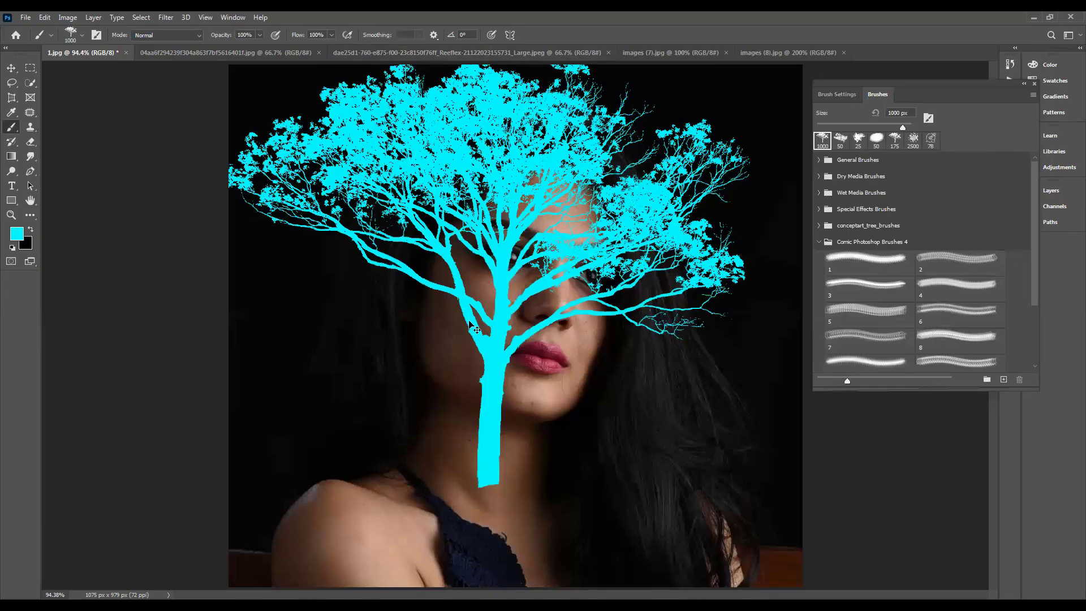
key(ctrl+z)
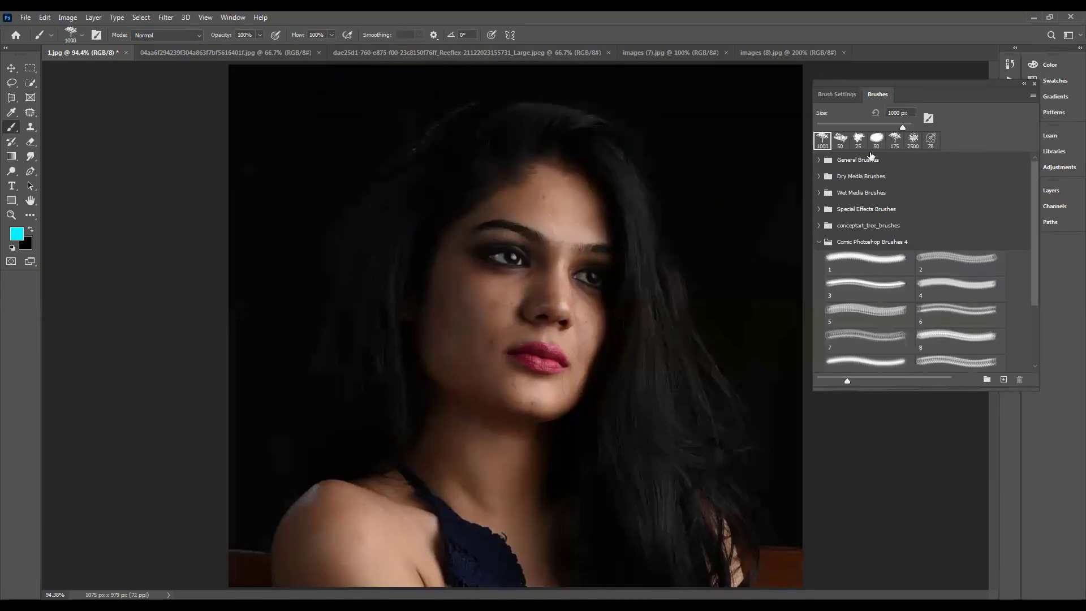
- Try the flattened oval 50 px tip with one diagonal cyan stroke across the hair and forehead, and undo it
click(876, 138)
drag(385, 238, 568, 186)
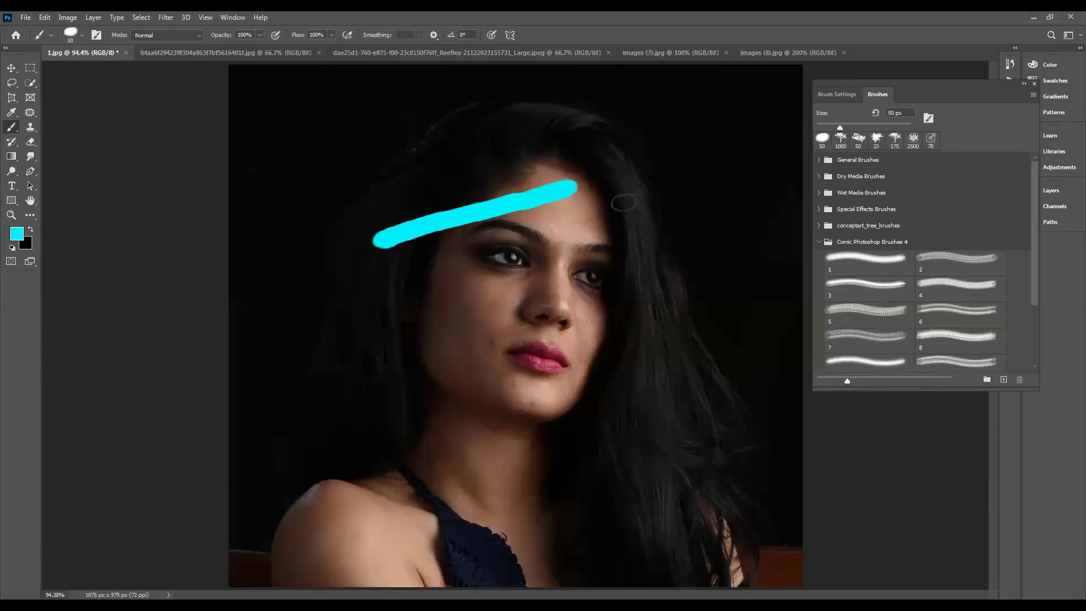
key(ctrl+z)
- Try the first Kyle's Concept Brushes preset from Special Effects Brushes, smudging the face, neck and shoulder at 174 px, and undo it
scroll(887, 282, down, 3)
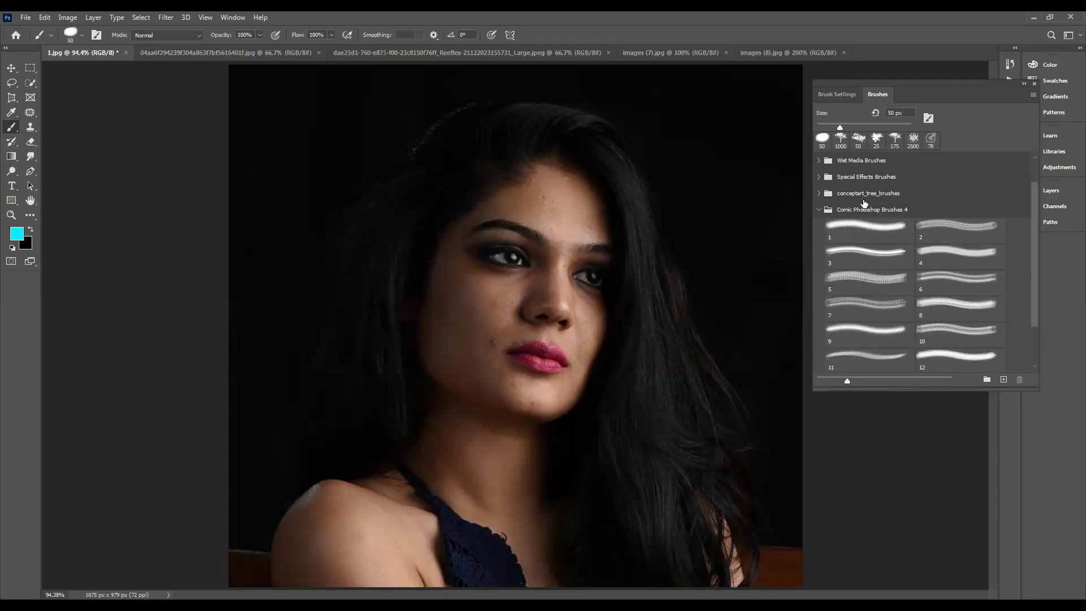
click(818, 176)
click(960, 222)
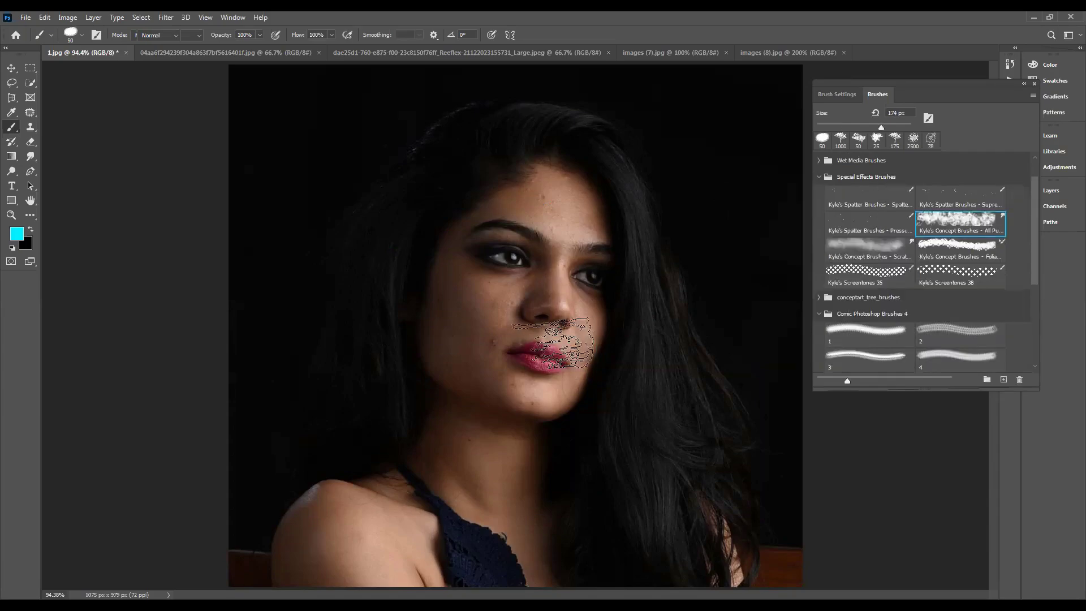
key(r)
mouse_move(655, 303)
mouse_down()
mouse_move(405, 362)
mouse_move(487, 468)
mouse_move(446, 507)
mouse_move(618, 460)
mouse_up()
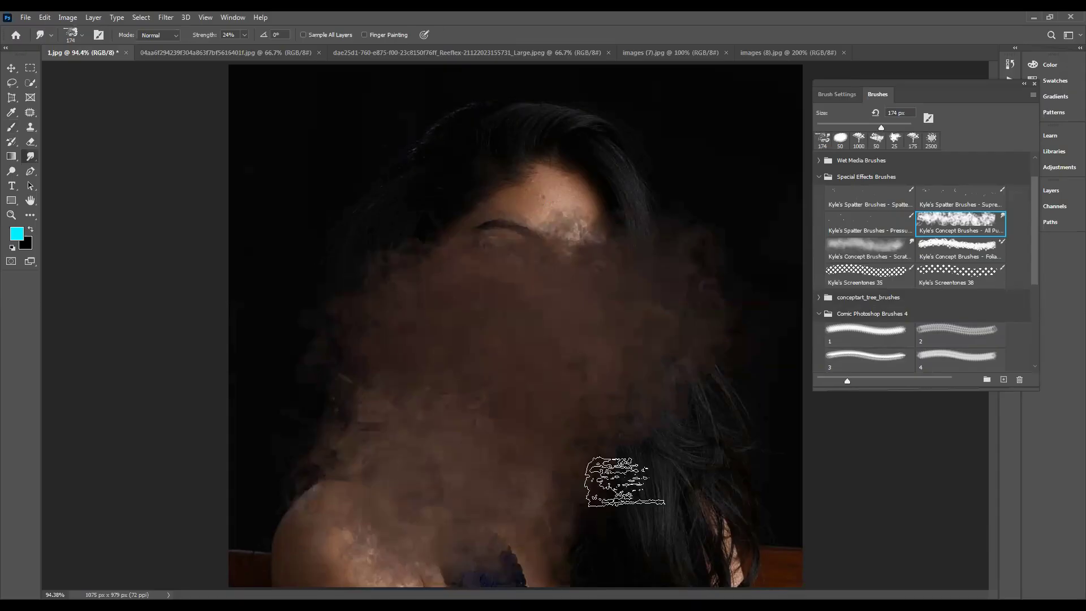
key(ctrl+z)
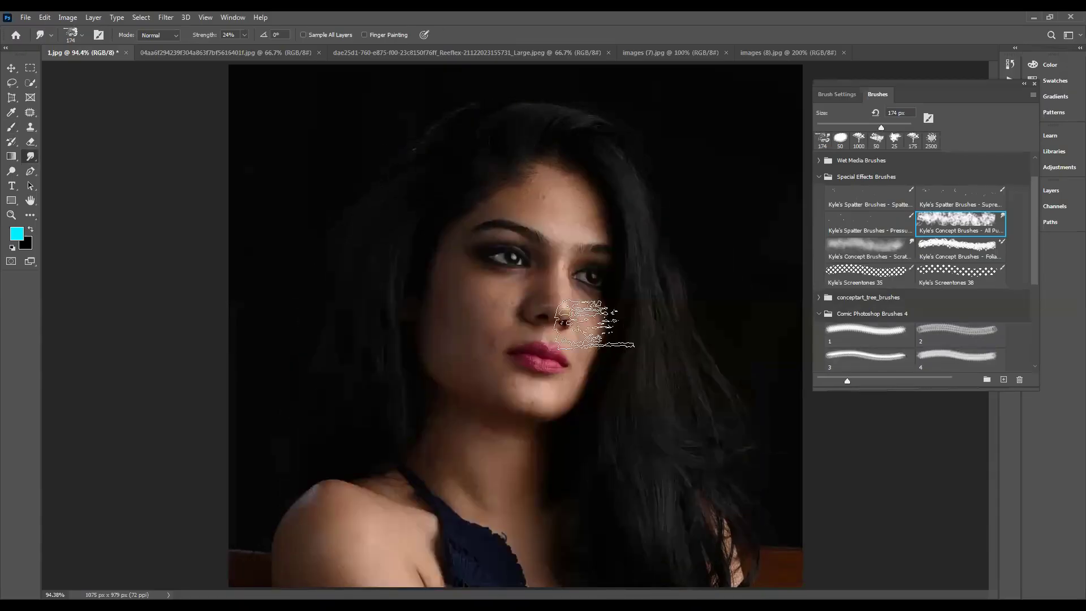
- Try Kyle's Screentones 35 with strokes across the face and neck, undo them, and collapse the Special Effects Brushes group
click(869, 274)
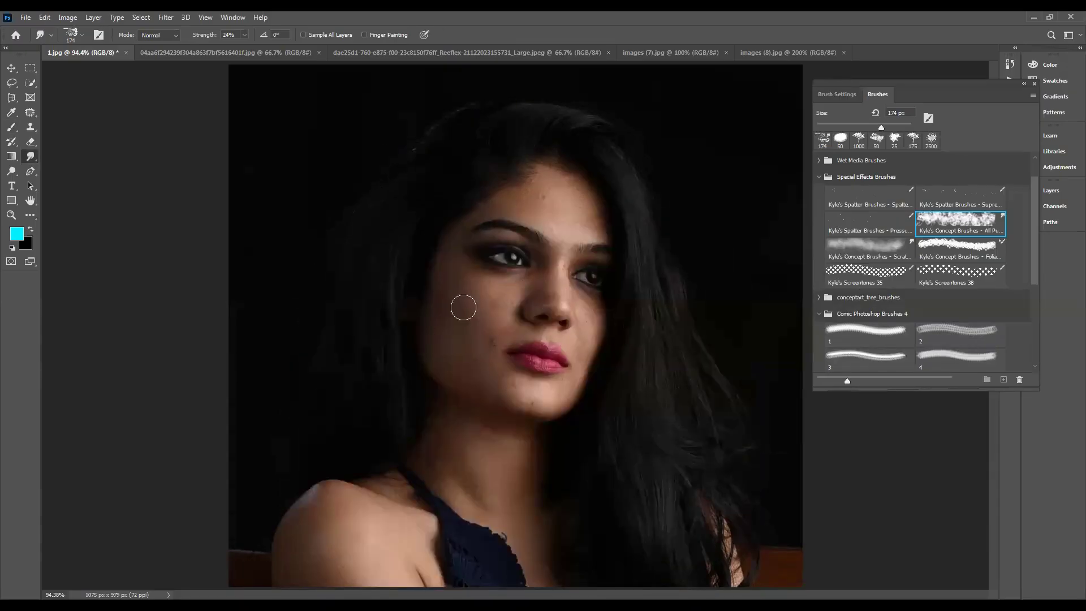
key(b)
drag(405, 316, 673, 315)
mouse_move(411, 341)
mouse_down()
mouse_move(460, 339)
mouse_move(226, 383)
mouse_move(551, 387)
mouse_move(158, 476)
mouse_move(567, 436)
mouse_move(529, 490)
mouse_up()
key(ctrl+z)
key(ctrl+z)
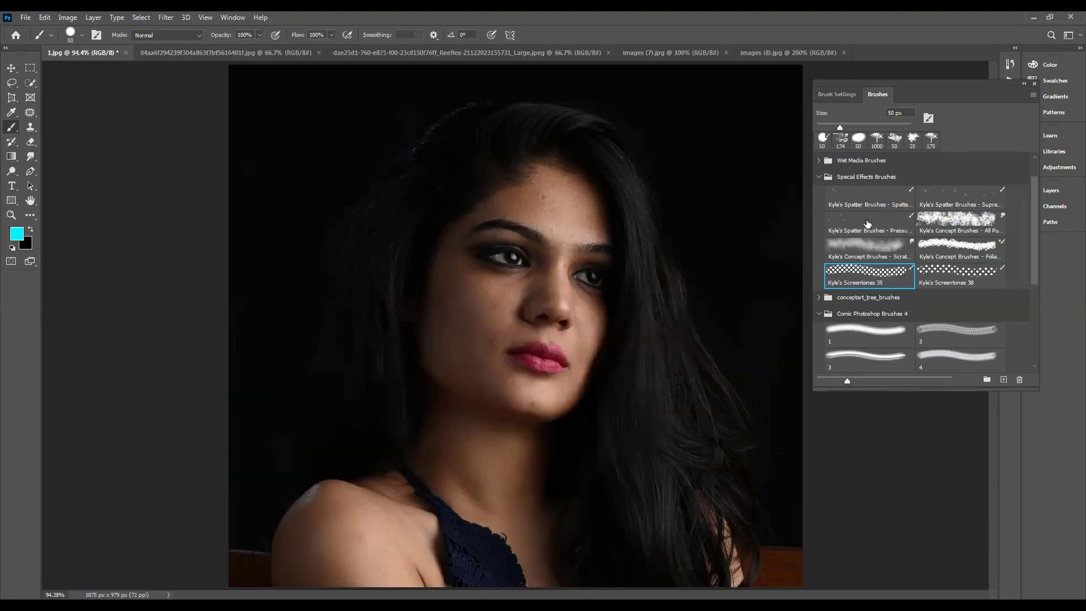
click(818, 177)
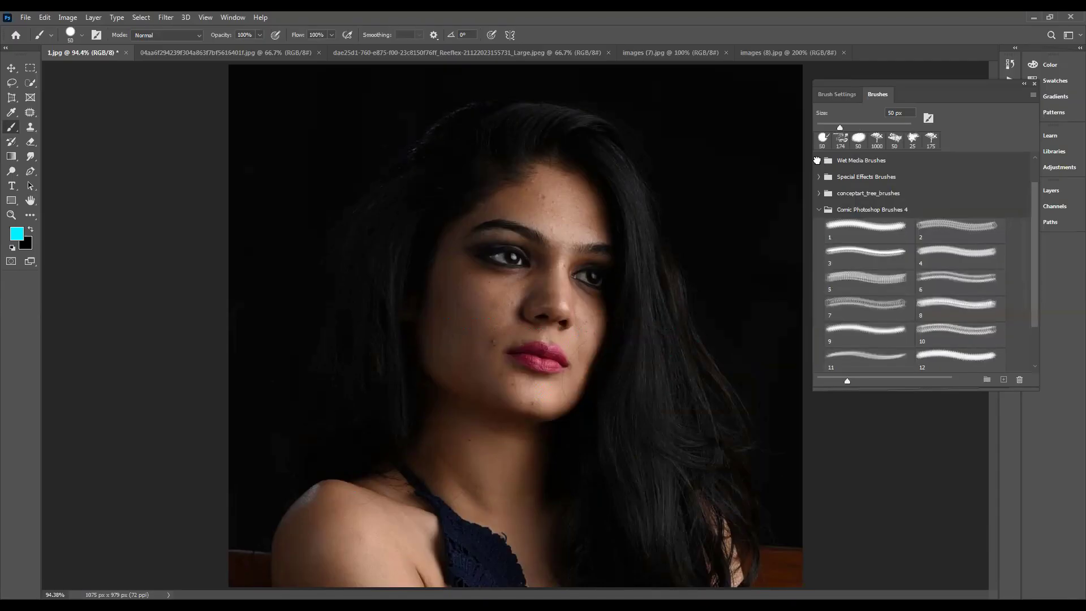
- Try Kyle's Paintbox - Wet Blender 50 from Wet Media Brushes, smudging the cheeks, nose and mouth, and undo it
click(818, 161)
click(874, 211)
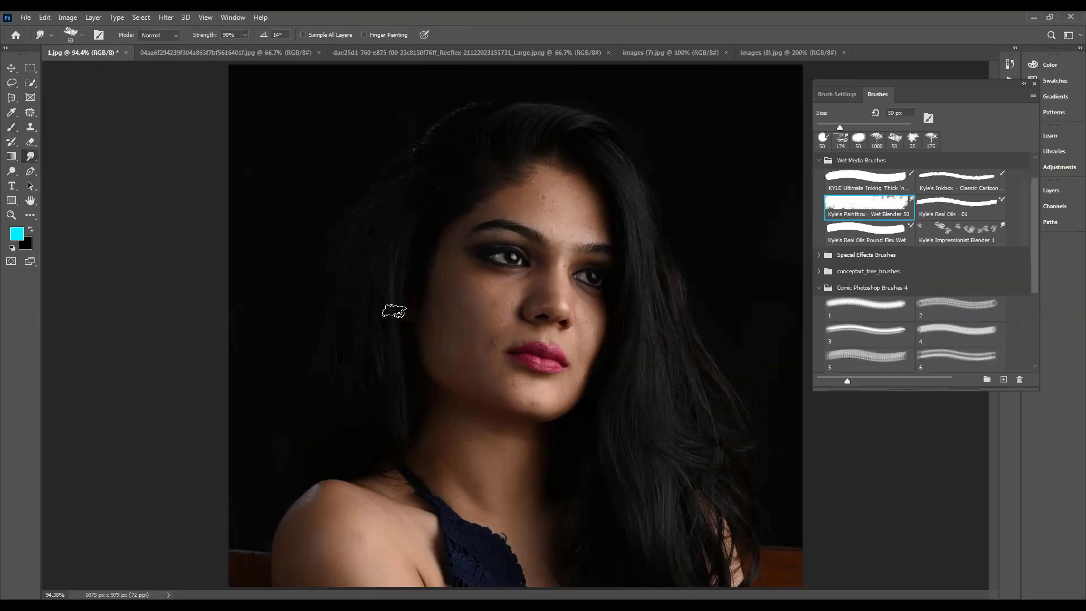
mouse_move(388, 307)
mouse_down()
mouse_move(611, 269)
mouse_move(401, 354)
mouse_move(562, 372)
mouse_move(494, 393)
mouse_up()
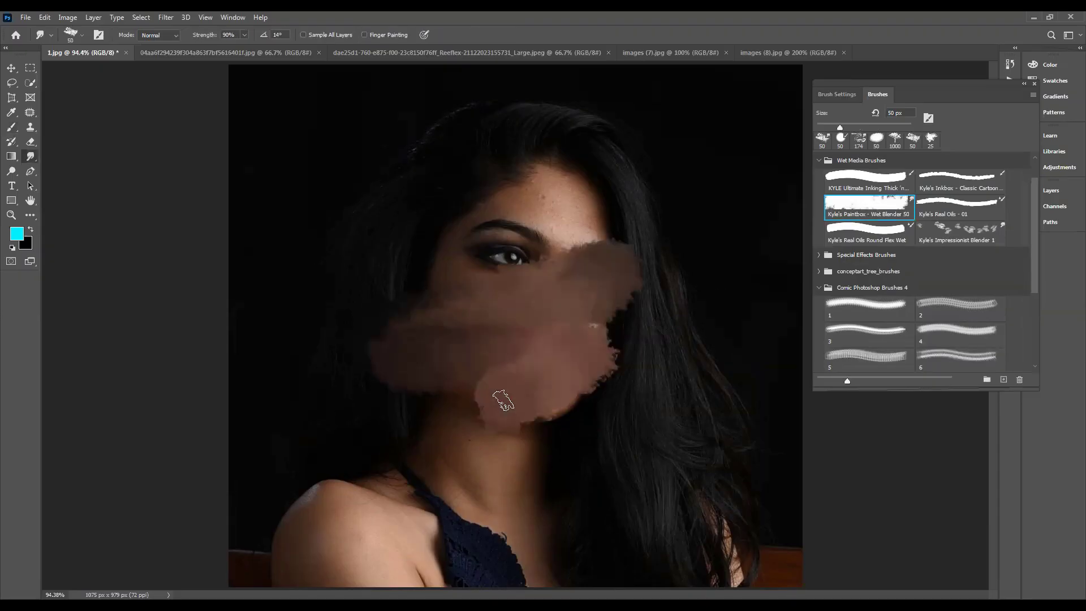
key(ctrl+z)
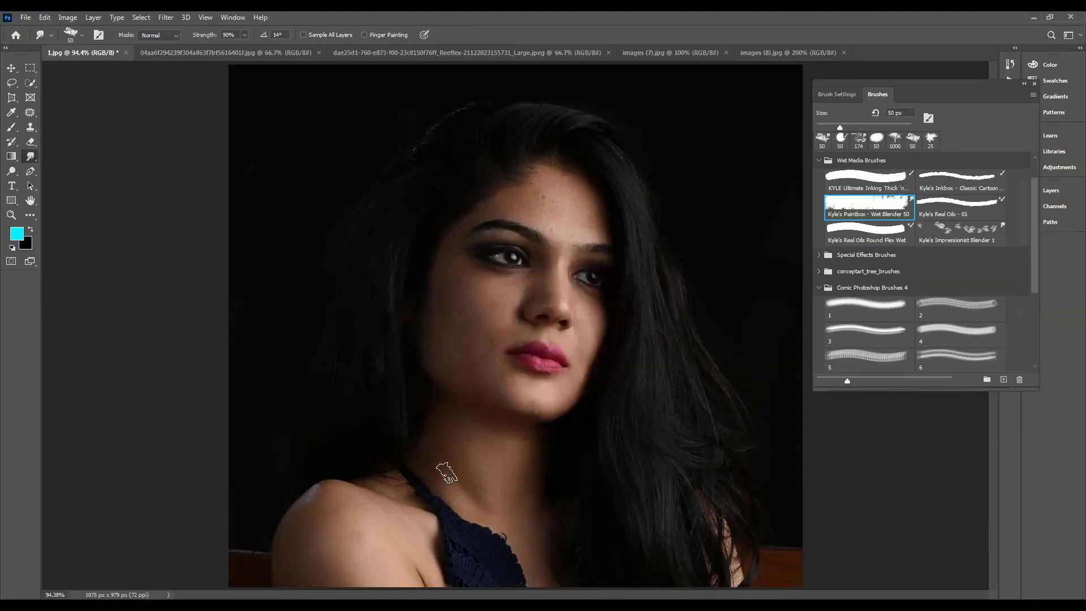
- Smudge the neck, shoulder and chest twice with the wet blender brush, undoing each attempt
mouse_move(428, 497)
mouse_down()
mouse_move(507, 504)
mouse_move(623, 560)
mouse_move(572, 582)
mouse_up()
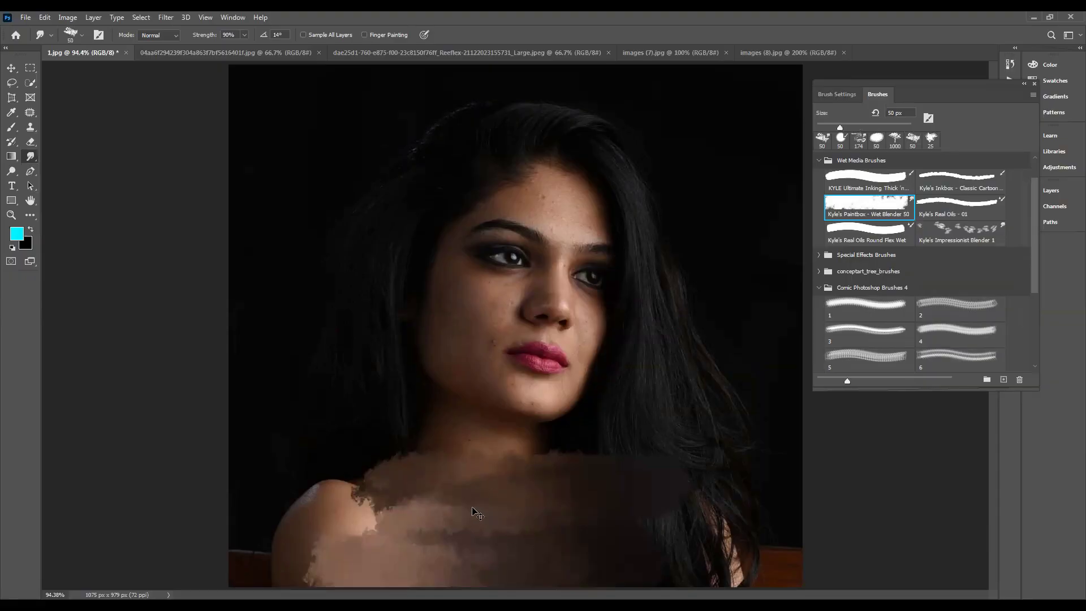
key(ctrl+z)
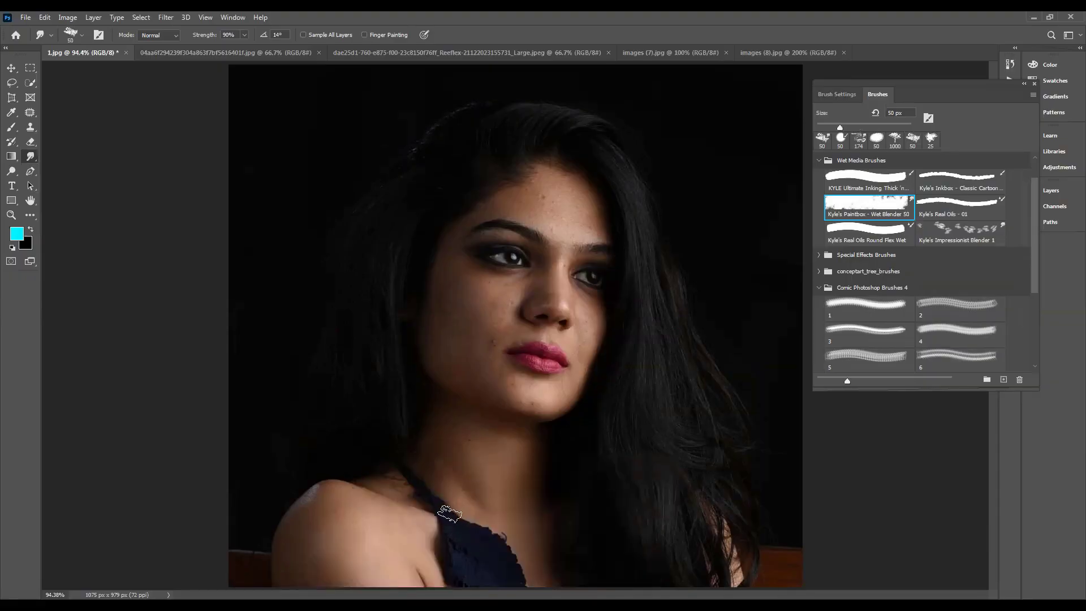
mouse_move(450, 512)
mouse_down()
mouse_move(627, 503)
mouse_move(396, 549)
mouse_move(567, 586)
mouse_move(354, 586)
mouse_move(396, 535)
mouse_move(486, 491)
mouse_move(375, 529)
mouse_move(526, 534)
mouse_move(321, 559)
mouse_move(528, 560)
mouse_up()
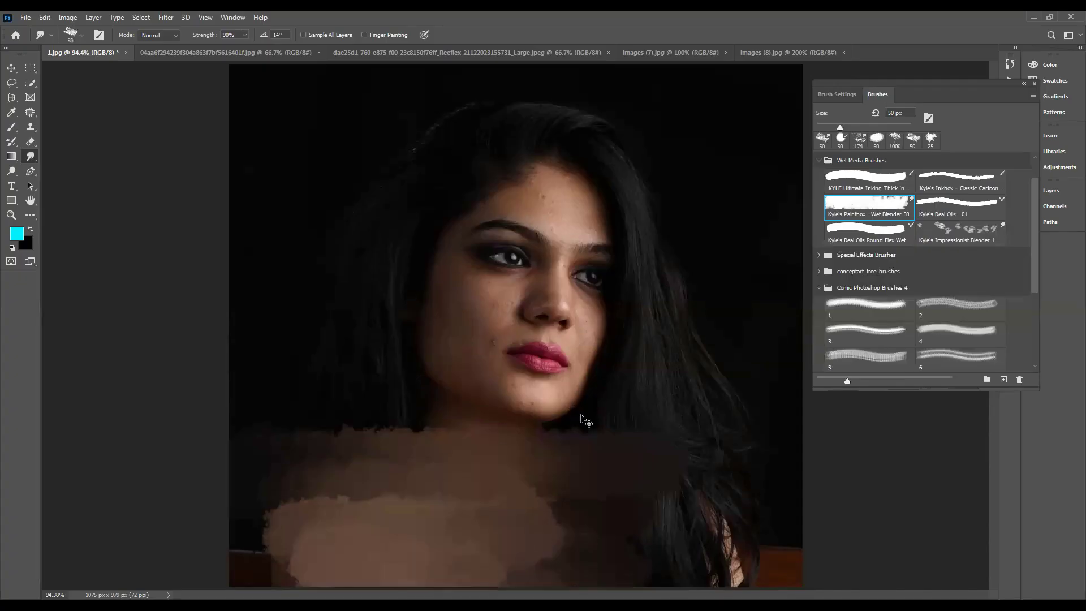
key(ctrl+z)
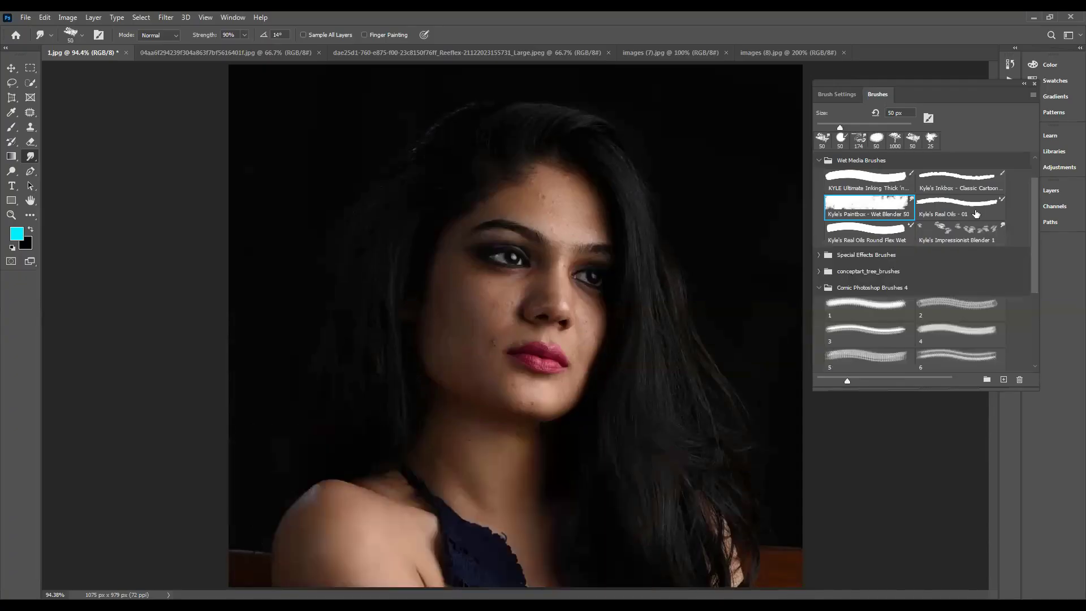
- Try Kyle's Impressionist Blender 1 over the lower face and chest, undo it, and collapse the Wet Media Brushes group
click(952, 234)
mouse_move(427, 359)
mouse_down()
mouse_move(612, 324)
mouse_move(381, 397)
mouse_move(672, 422)
mouse_move(404, 512)
mouse_move(526, 567)
mouse_up()
key(ctrl+z)
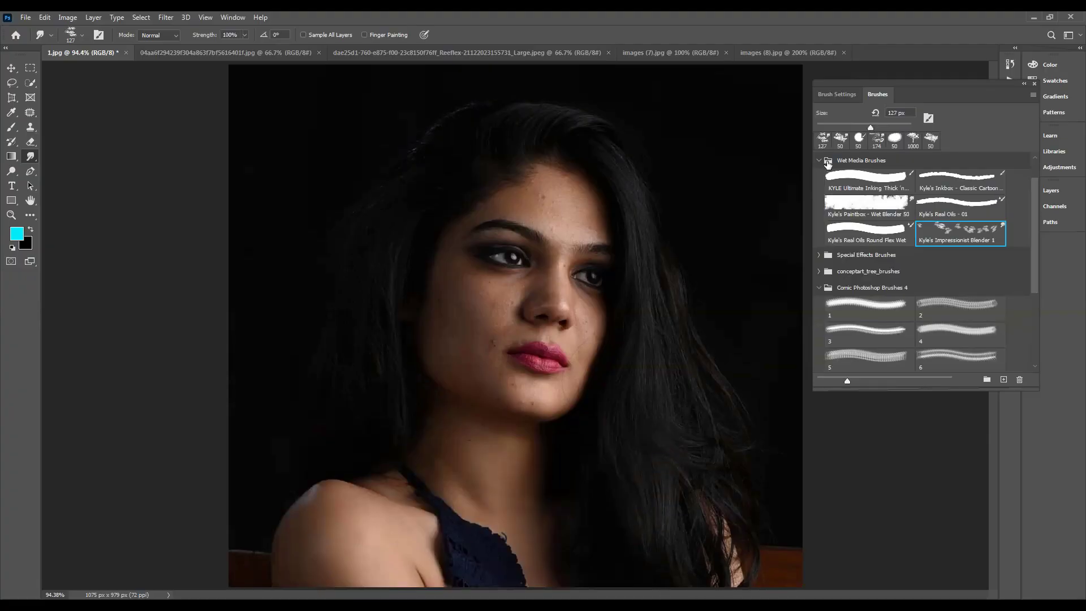
click(819, 160)
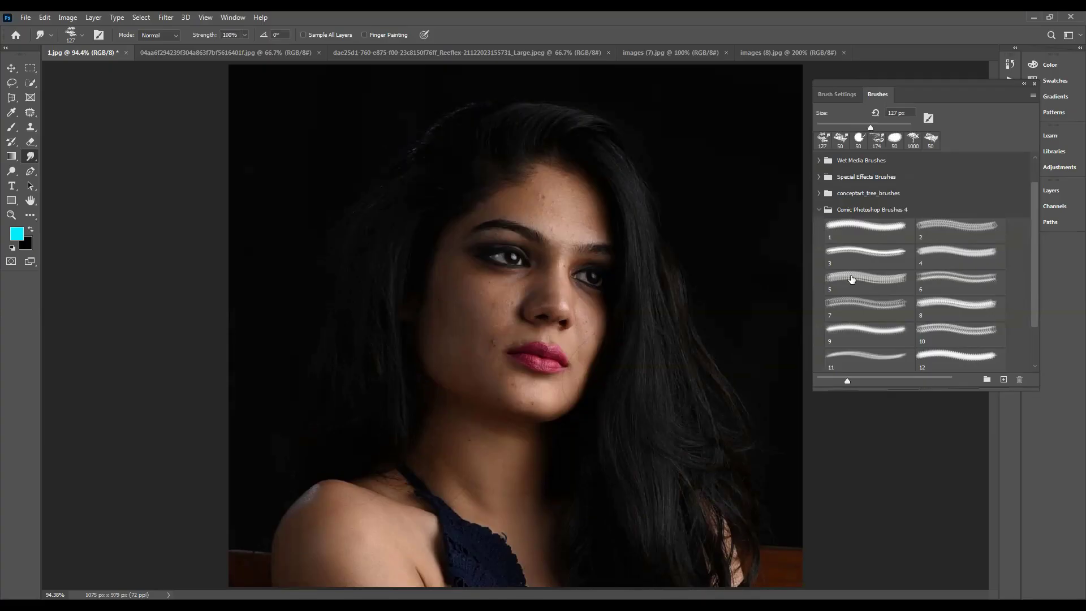
- Try preset 11 from Comic Photoshop Brushes 4 at 2500 px, smearing the whole portrait, and undo it
click(865, 226)
drag(473, 380, 724, 317)
click(856, 366)
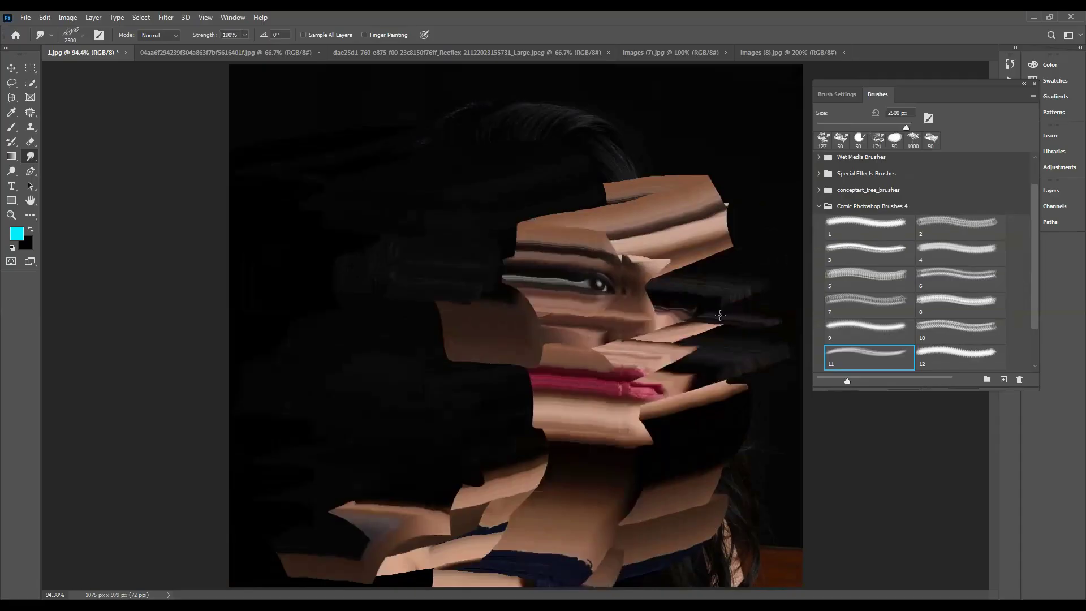
key(ctrl+z)
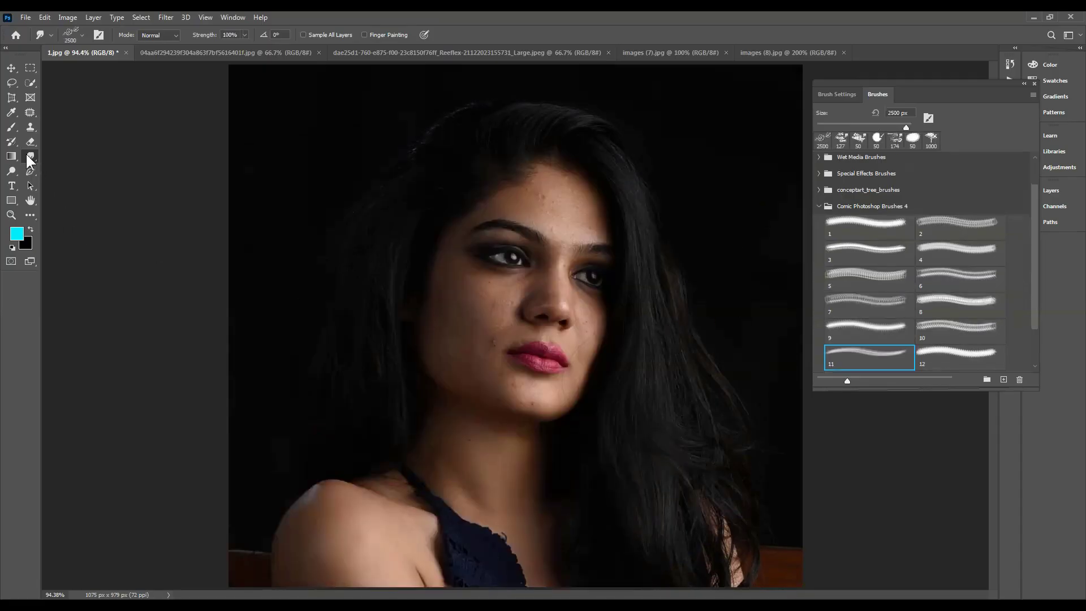
- Reduce the comic brush tip to 99 px, smudge strokes across the nose, mouth and chin, and undo them
click(843, 95)
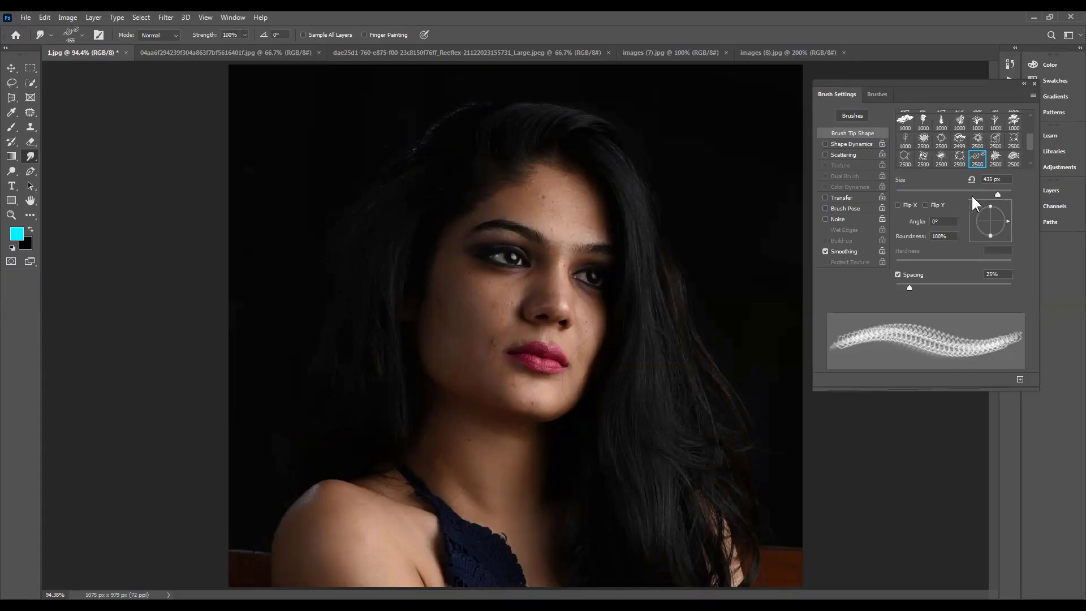
drag(956, 195, 952, 195)
drag(468, 308, 544, 309)
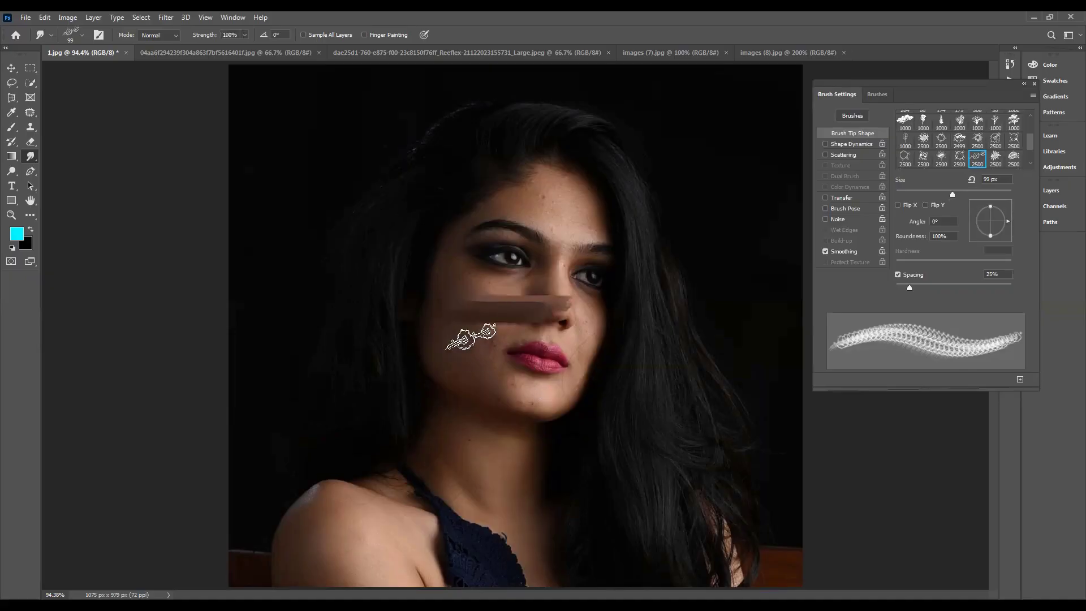
mouse_move(477, 339)
mouse_down()
mouse_move(443, 388)
mouse_move(623, 389)
mouse_up()
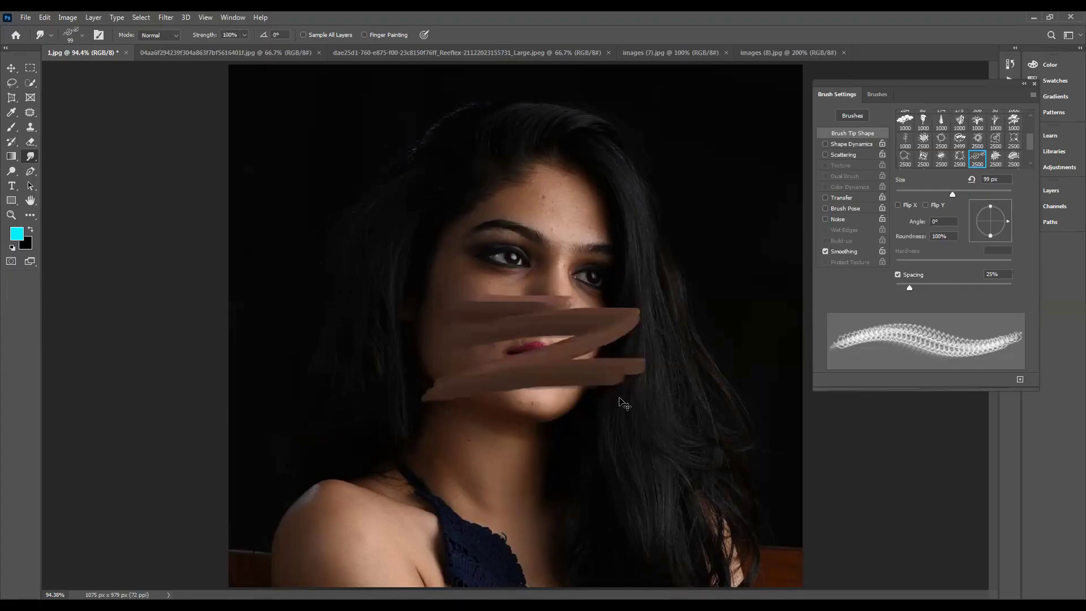
key(ctrl+z)
key(ctrl+z)
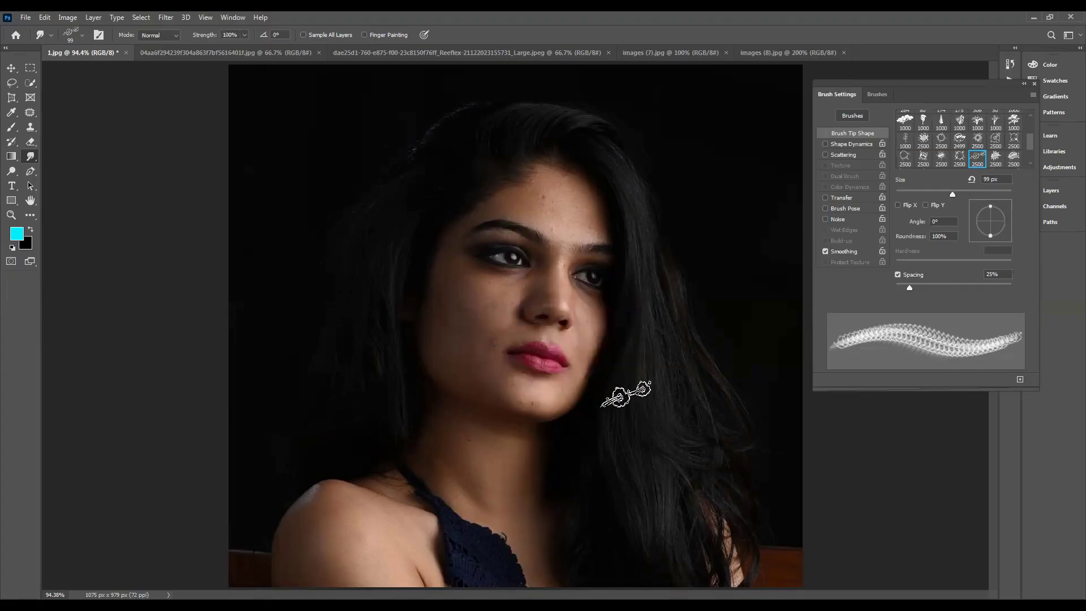
- Return to the brush preset library and collapse the Comic Photoshop Brushes 4 group
click(874, 95)
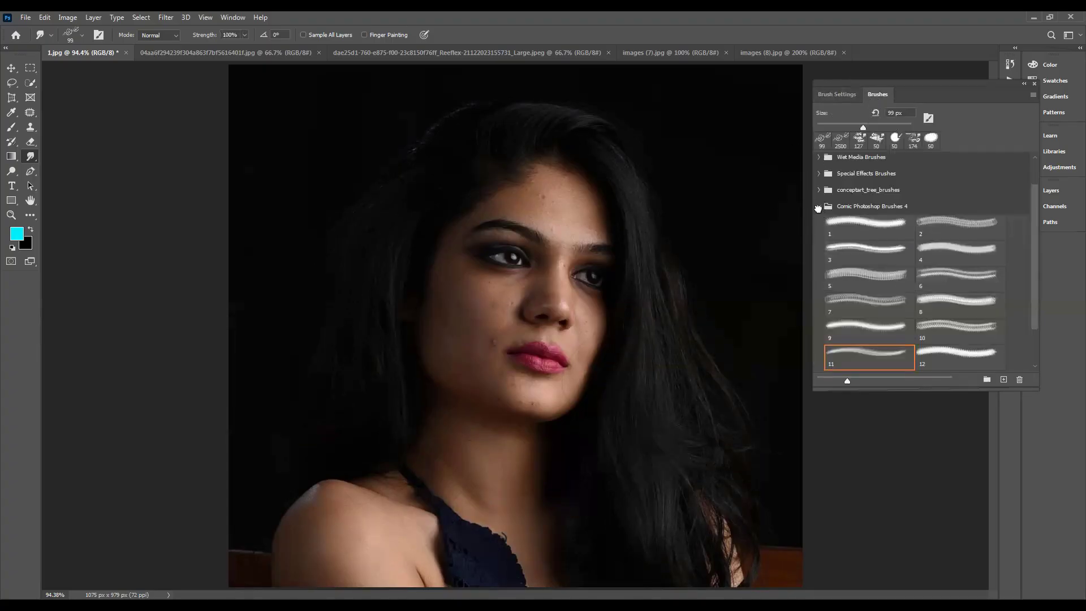
click(819, 207)
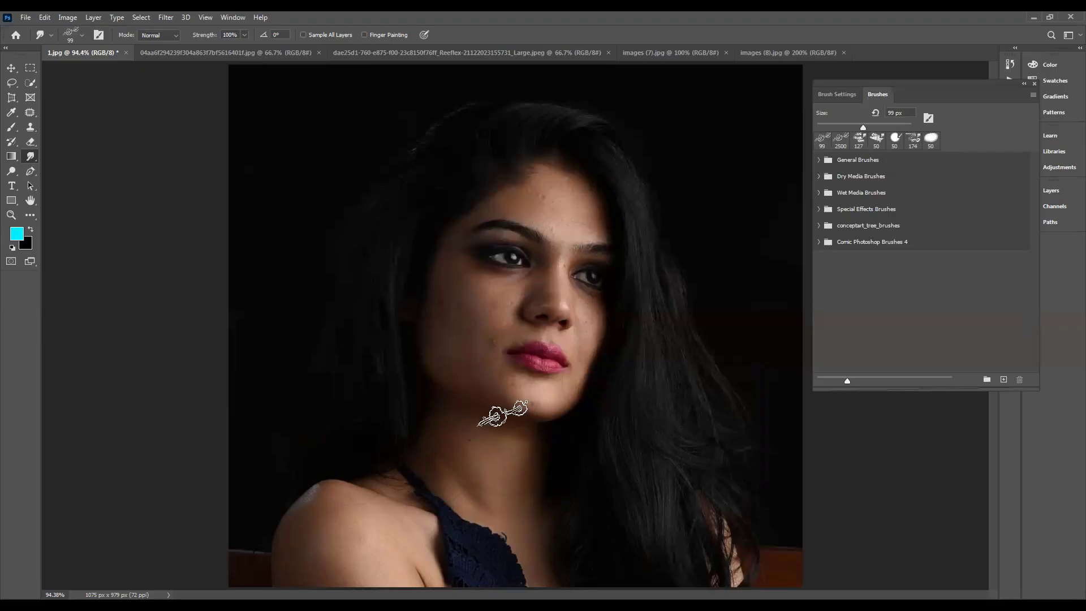
- Smudge the cheeks and mouth with the recently used 127 px tip, undo it, and choose the recent 174 px tip
click(822, 139)
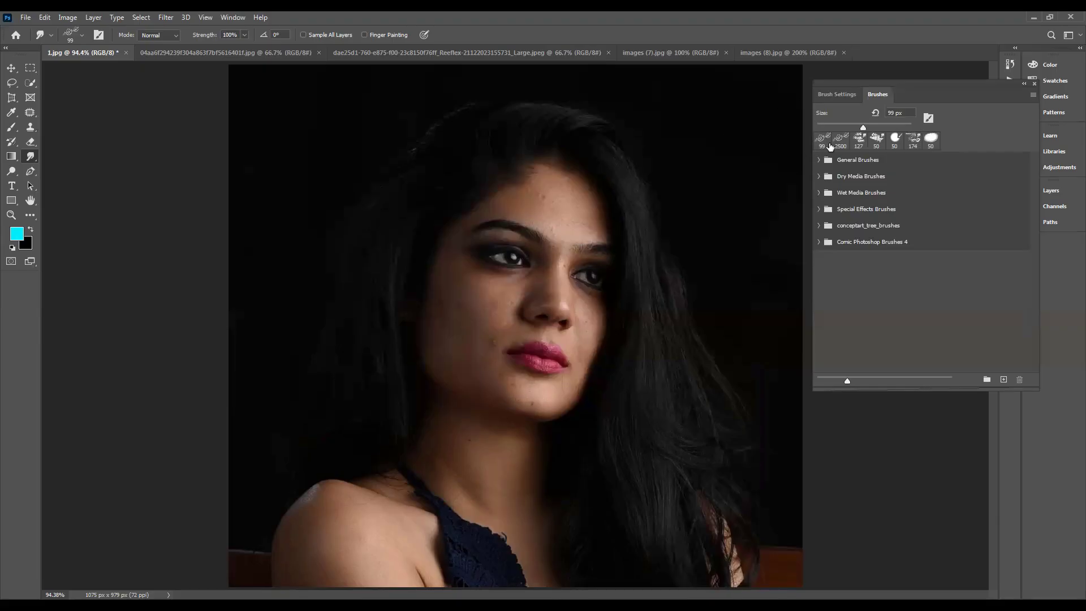
click(859, 140)
mouse_move(428, 313)
mouse_down()
mouse_move(456, 310)
mouse_move(502, 388)
mouse_move(473, 327)
mouse_move(550, 357)
mouse_move(588, 444)
mouse_up()
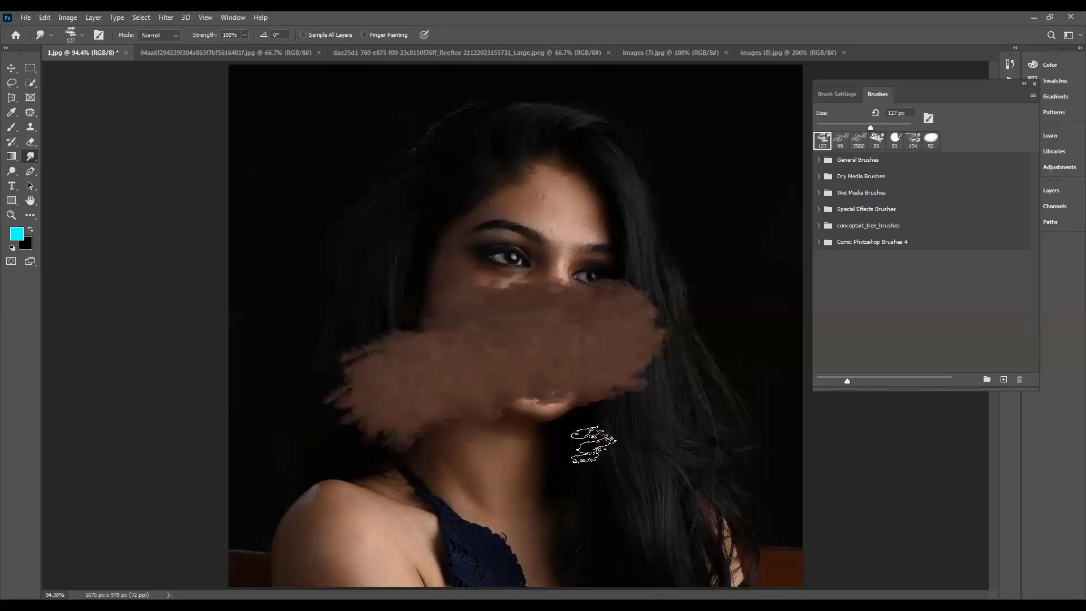
key(ctrl+z)
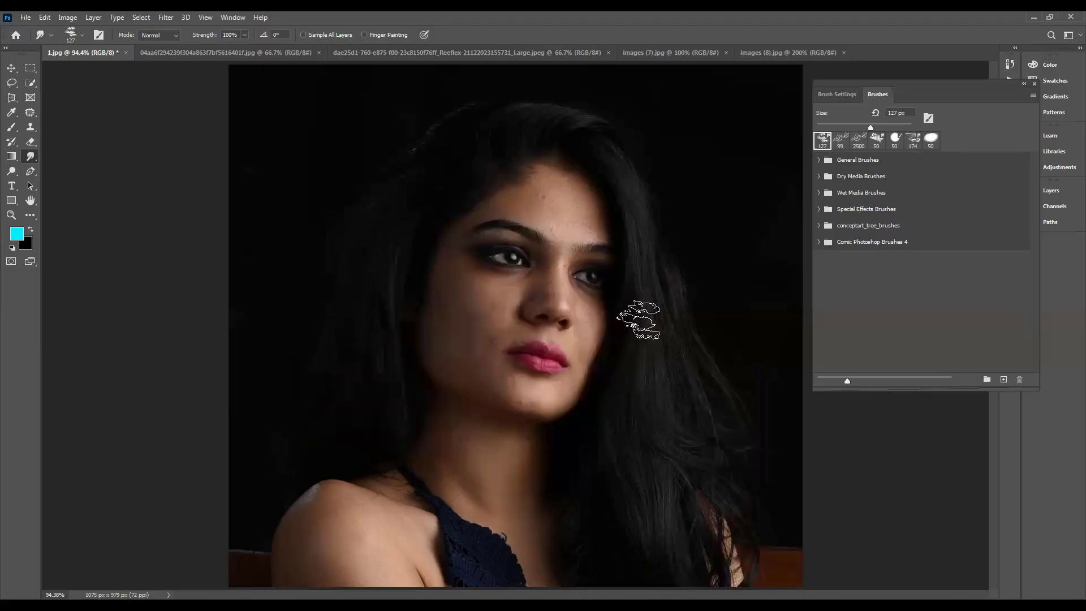
click(913, 139)
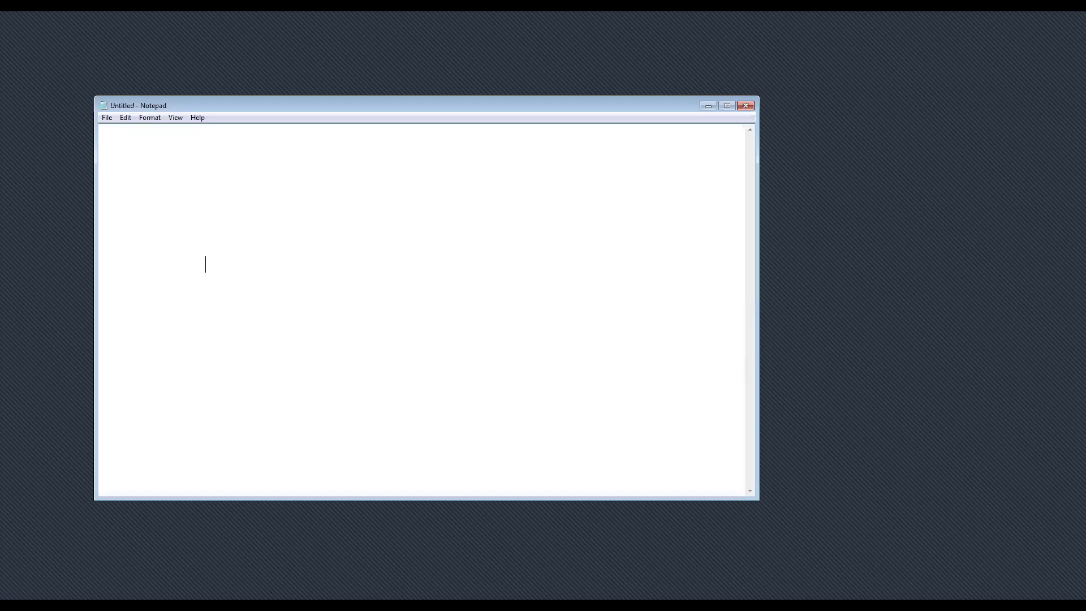
- Switch to Chrome and search Google for "free photoshop brushes" from a new tab
key(alt+Tab)
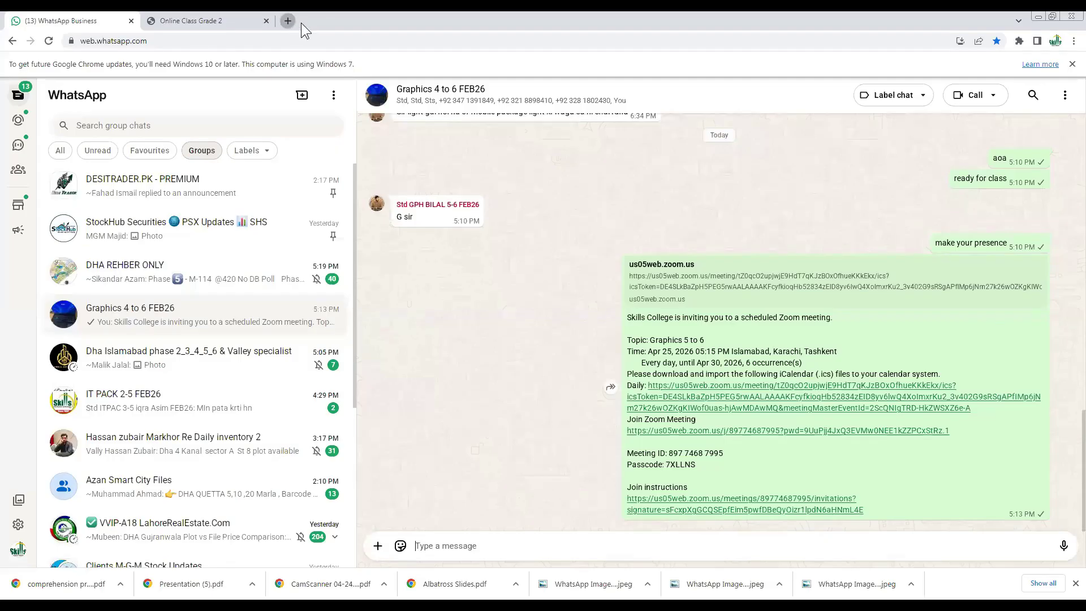
click(289, 21)
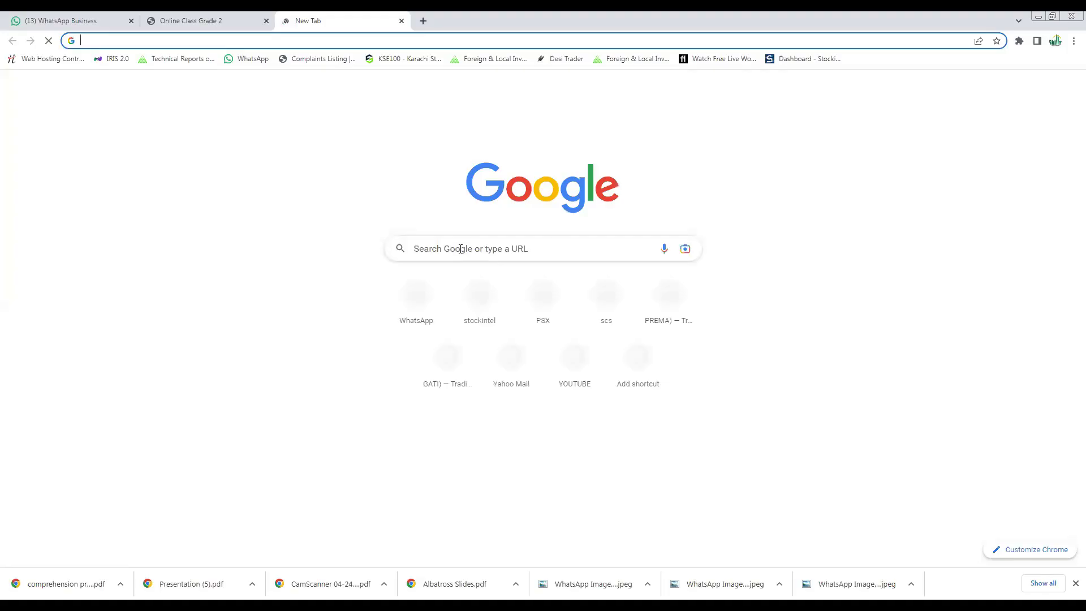
click(460, 248)
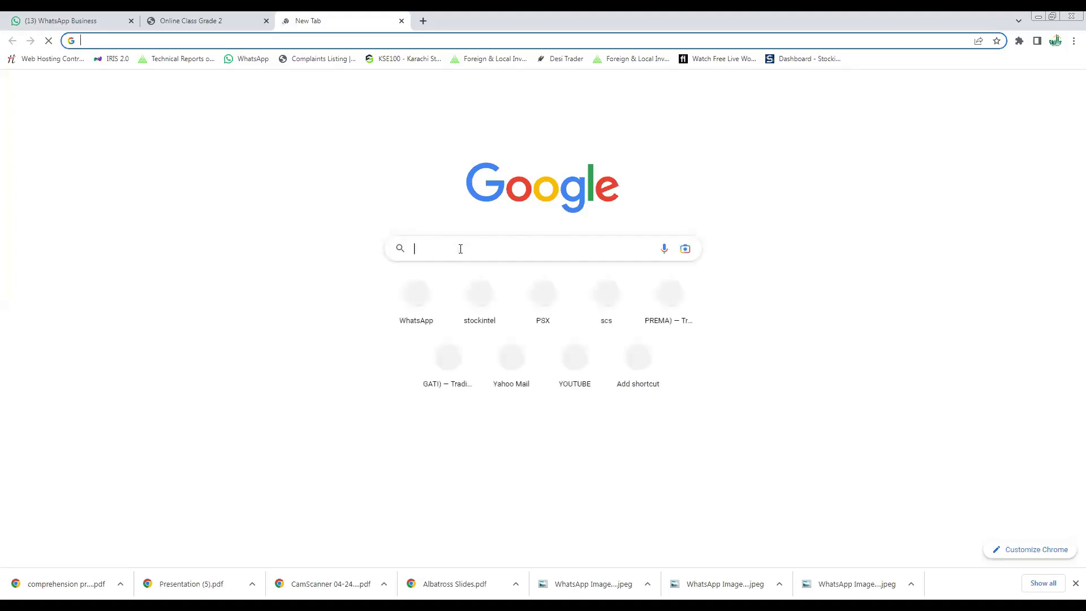
text(fre)
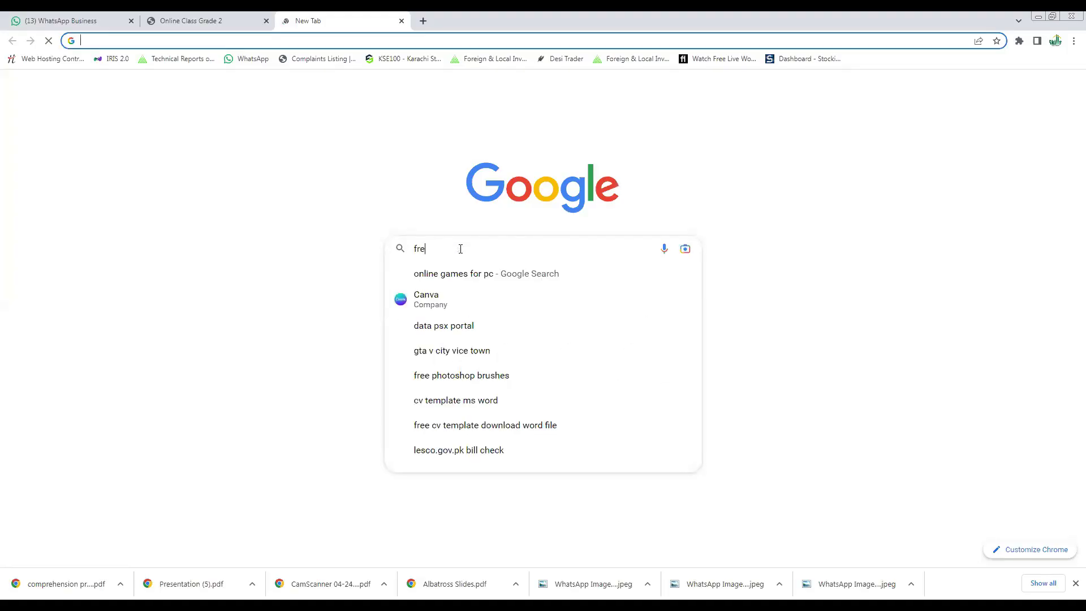
text(e phot)
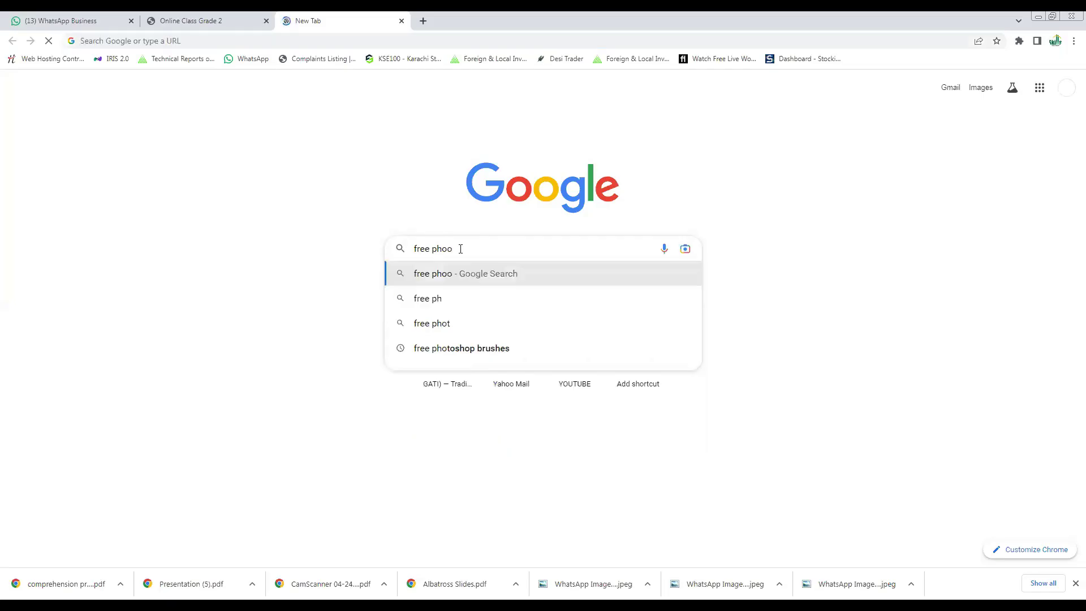
text(oshop brushes)
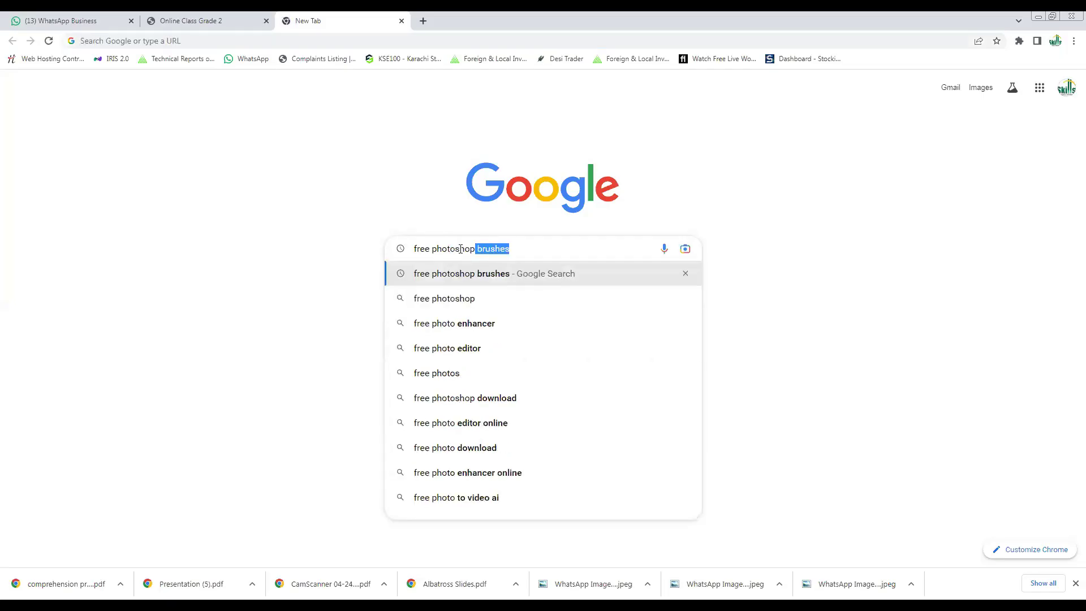
key(Right)
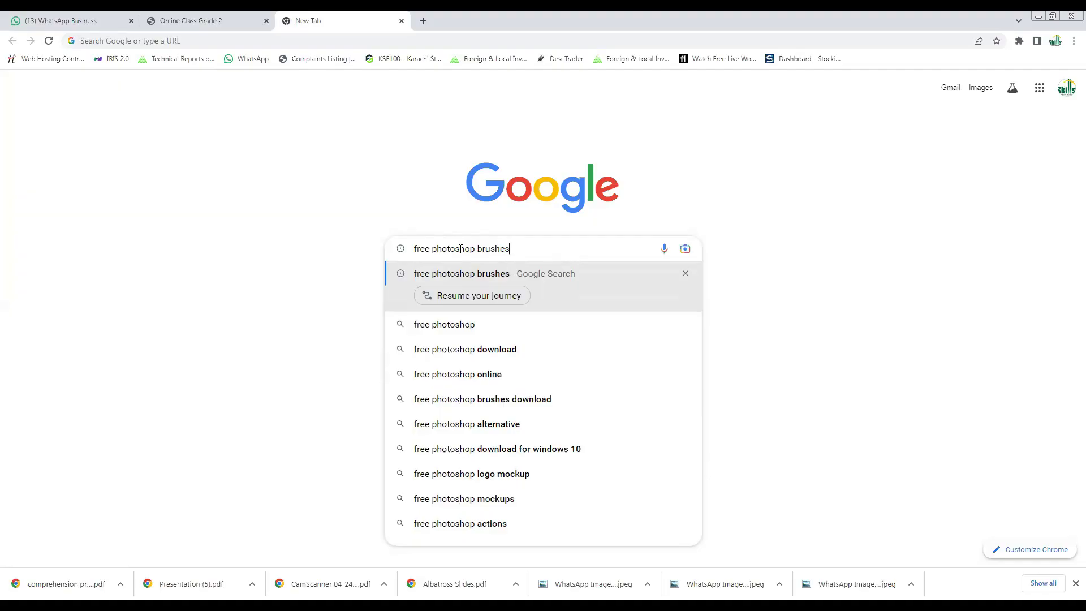
key(Return)
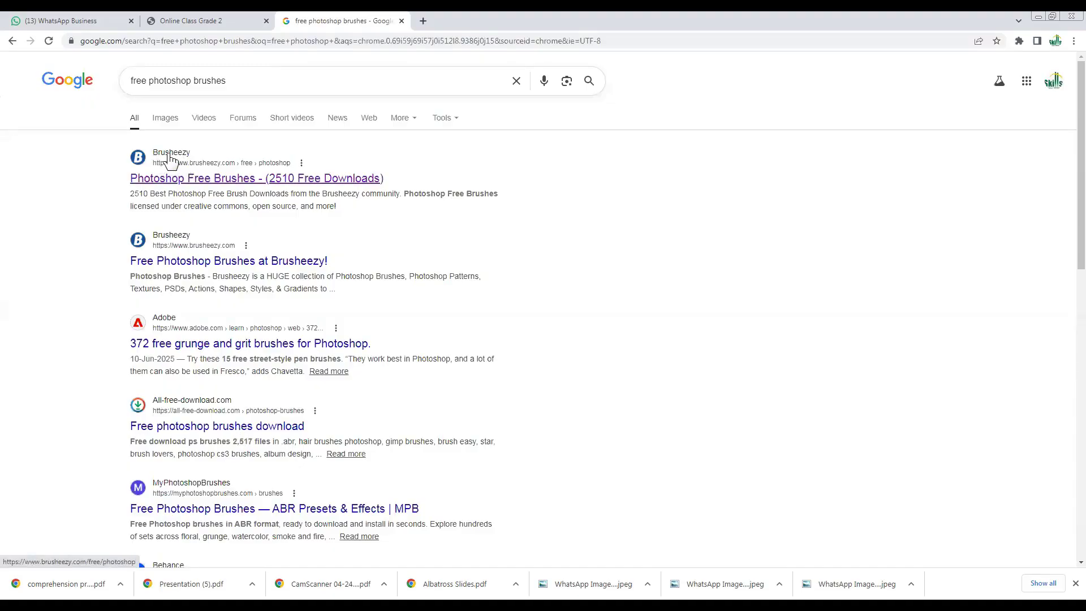
- Open Brusheezy's "Photoshop Free Brushes" search result and filter the listing to the Brushes file type
click(281, 180)
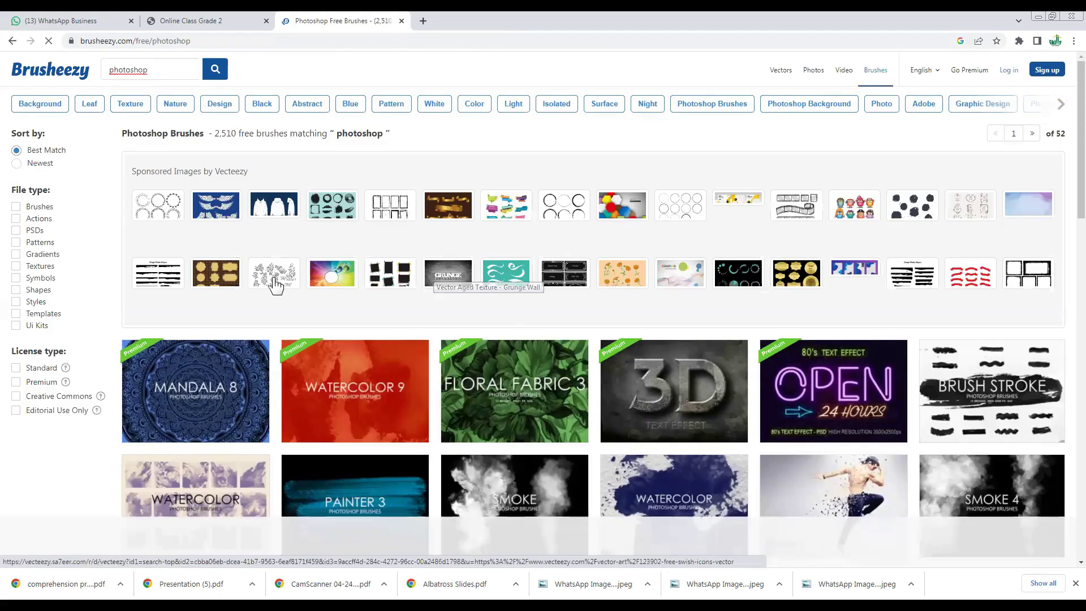
click(347, 242)
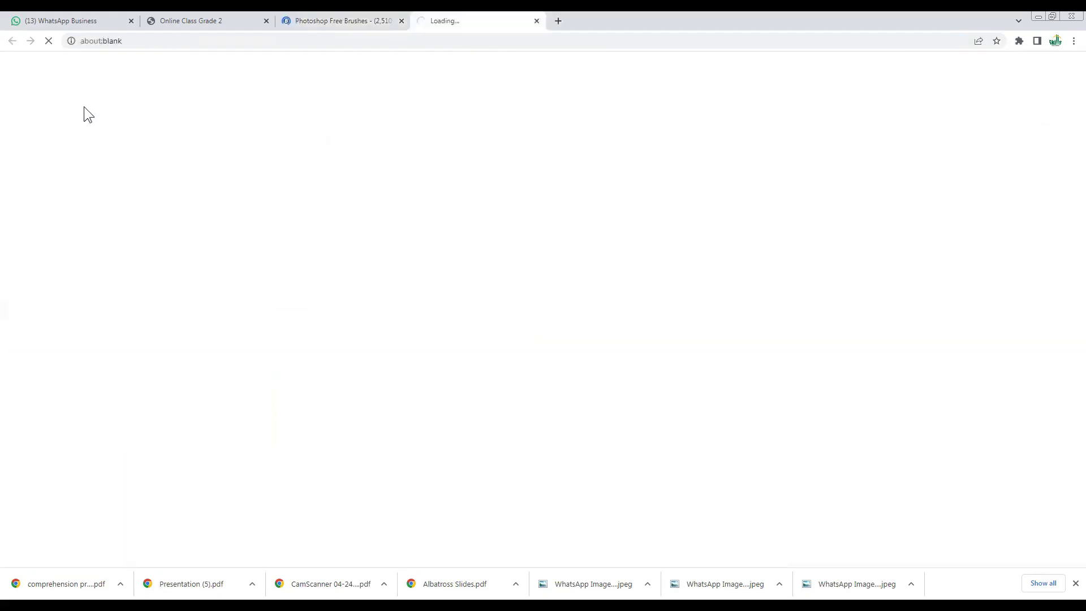
click(331, 19)
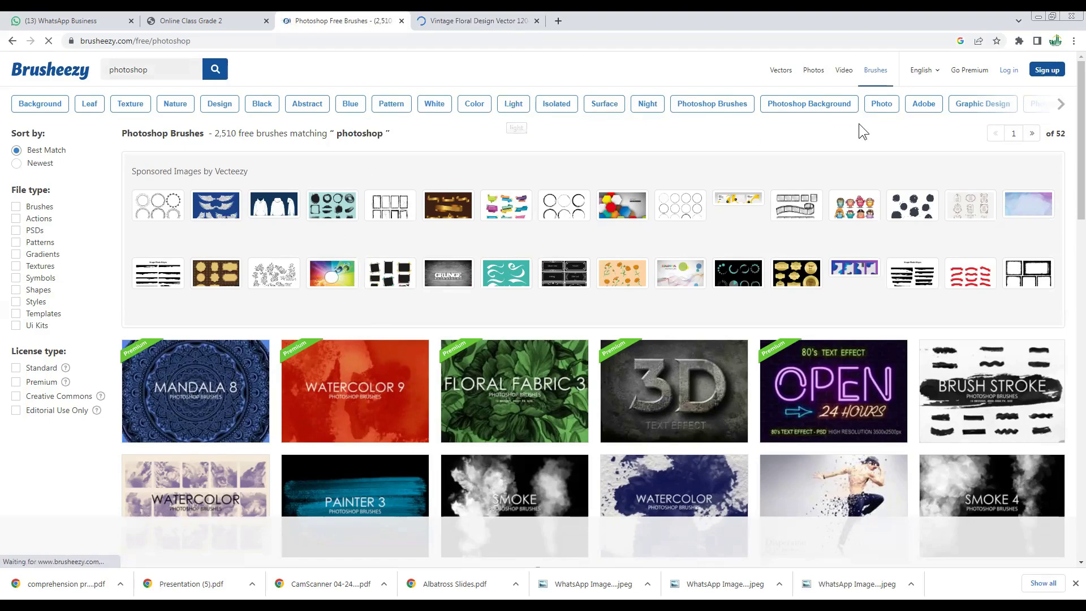
click(143, 71)
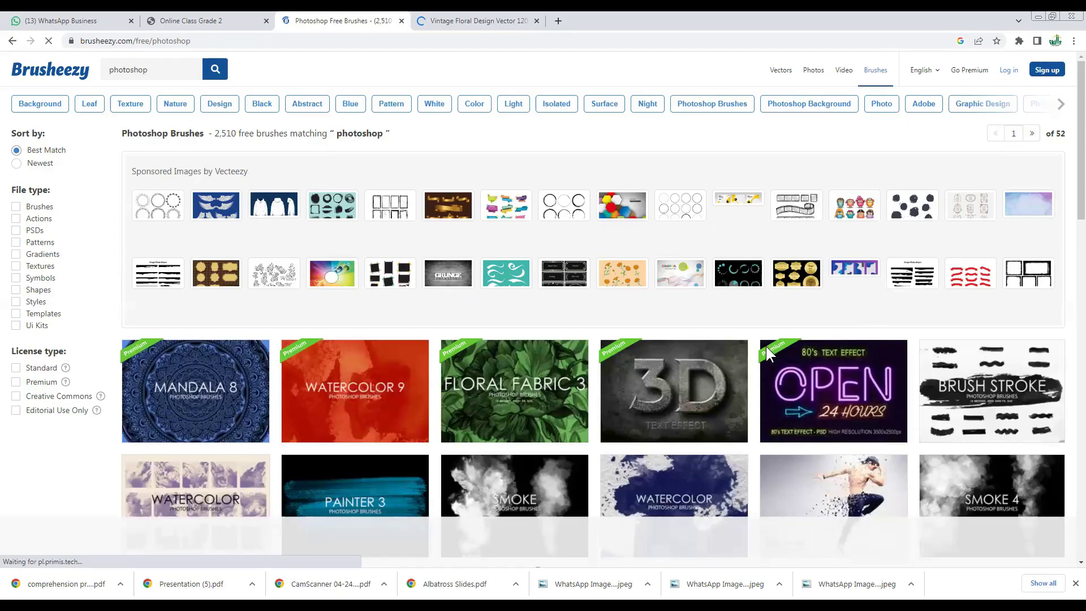
scroll(679, 334, down, 3)
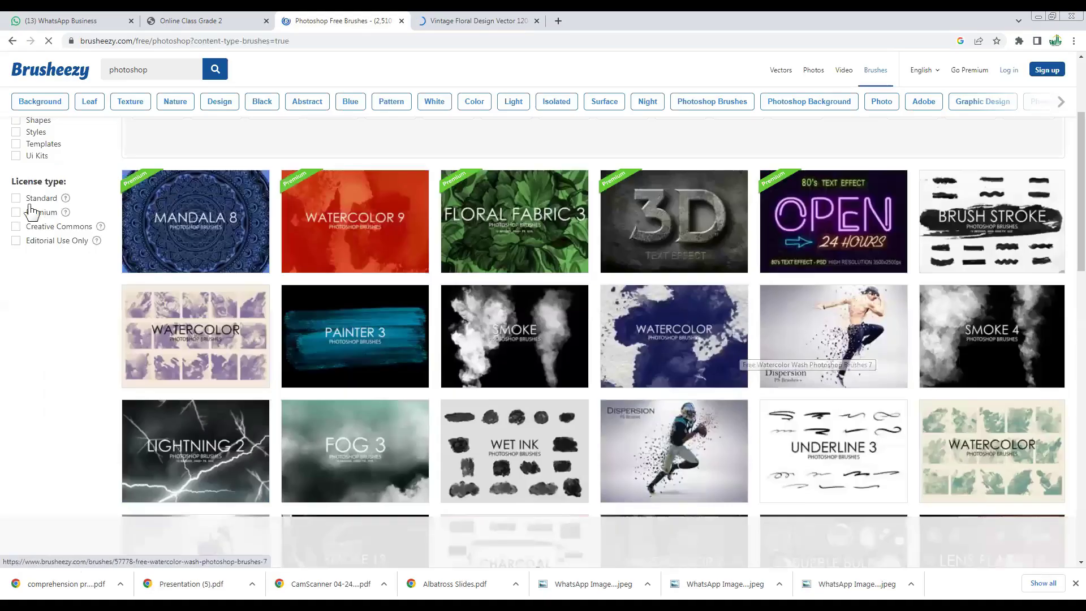
scroll(350, 239, up, 3)
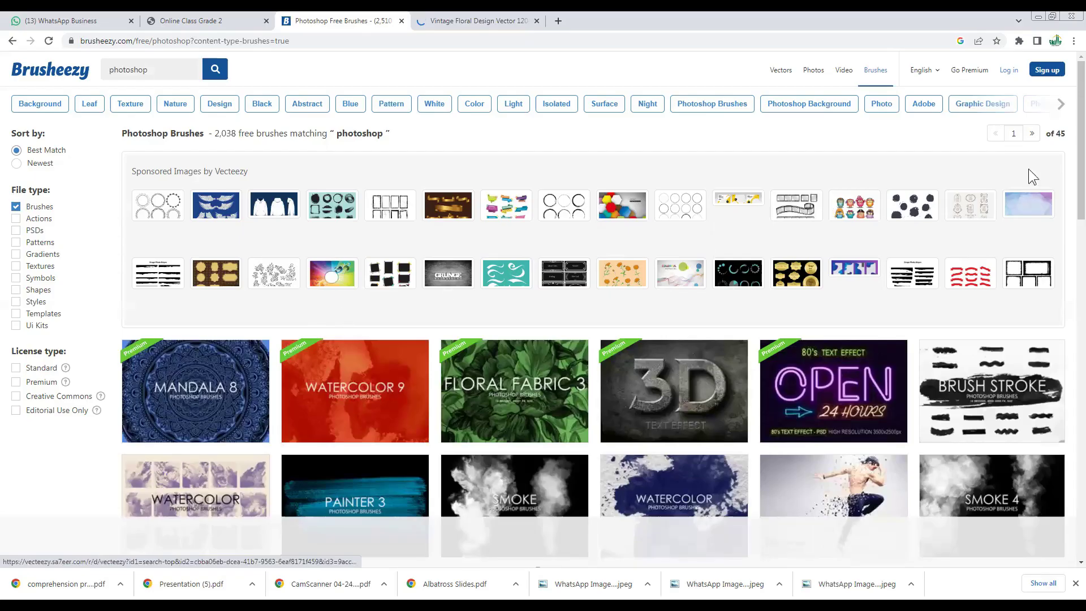
- Browse the Brusheezy thumbnails through the whole first page to examine the available brush sets
scroll(729, 283, down, 5)
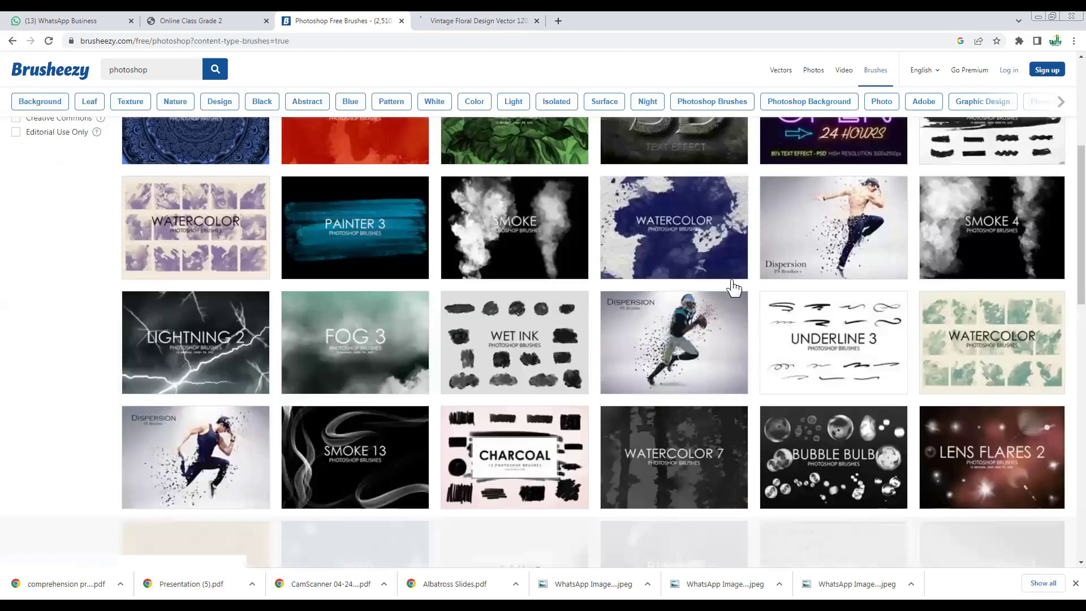
scroll(536, 392, down, 2)
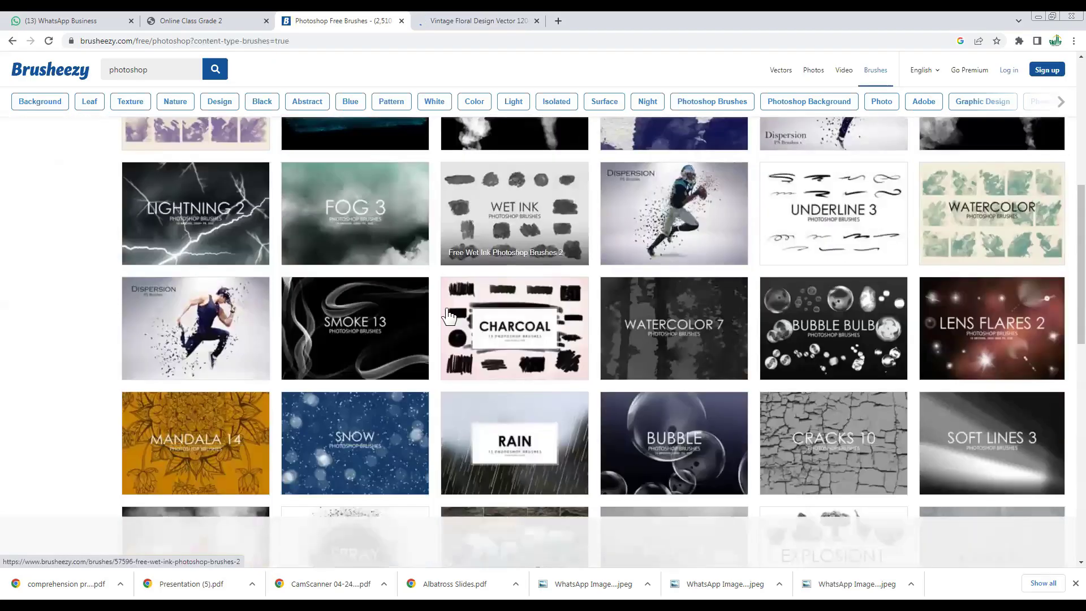
scroll(516, 432, down, 1)
scroll(516, 433, down, 2)
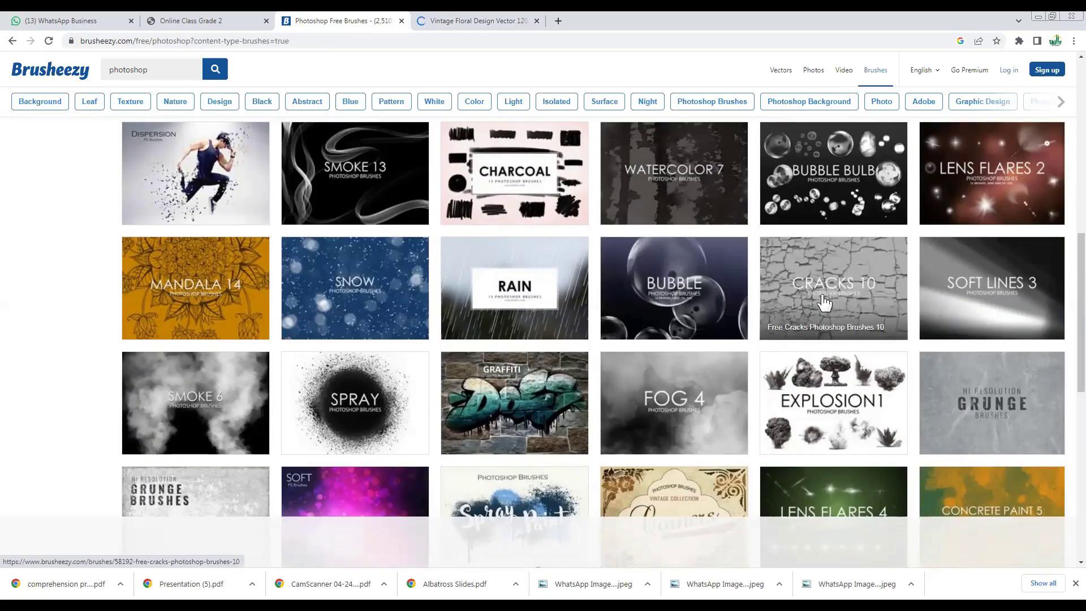
scroll(829, 290, down, 2)
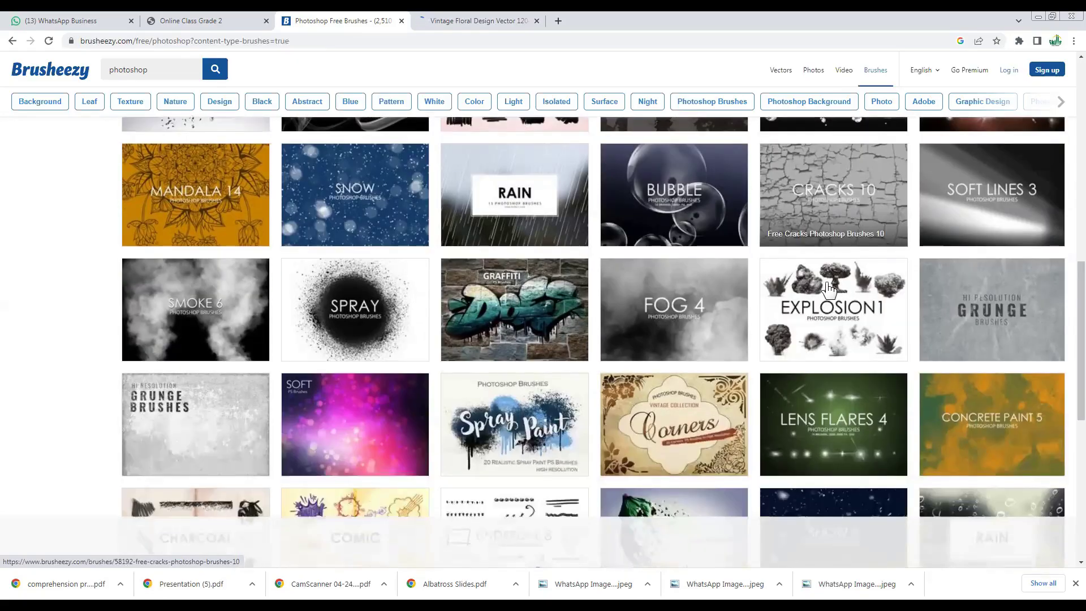
scroll(560, 415, down, 1)
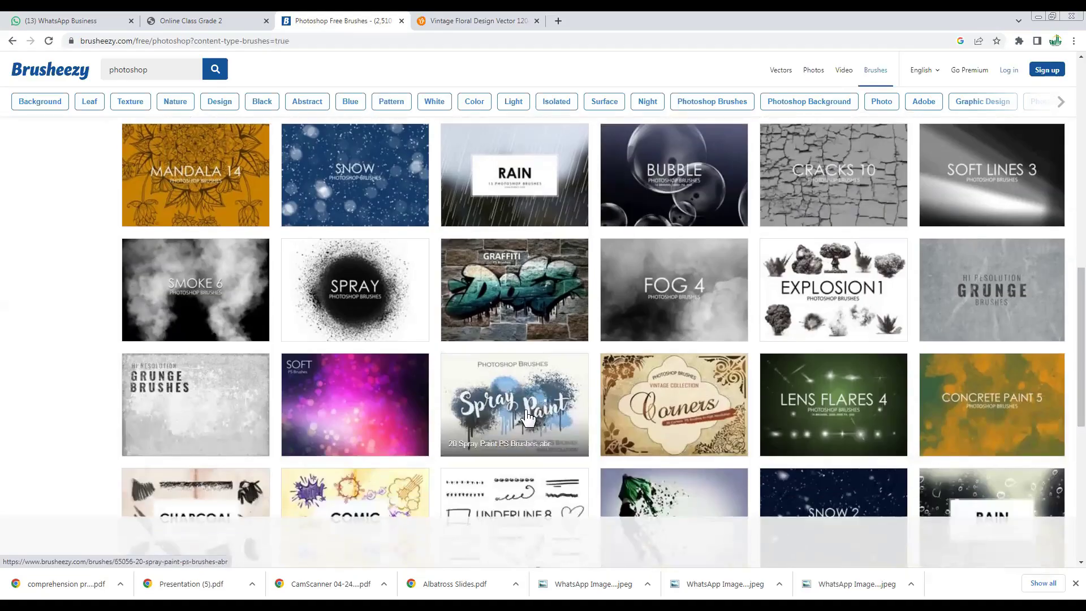
scroll(532, 417, down, 2)
scroll(529, 415, down, 1)
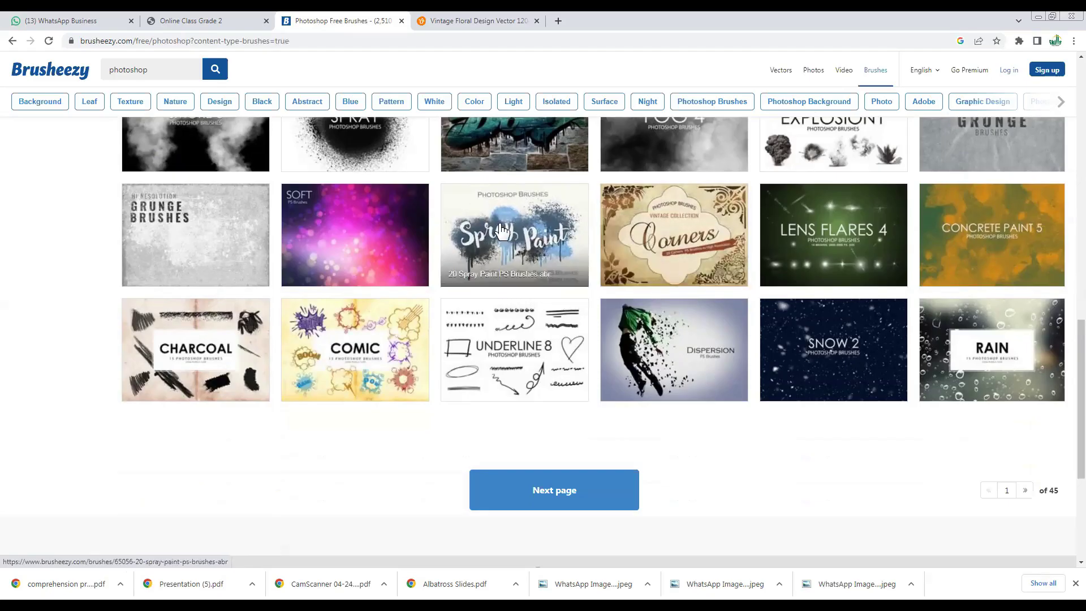
scroll(498, 231, up, 3)
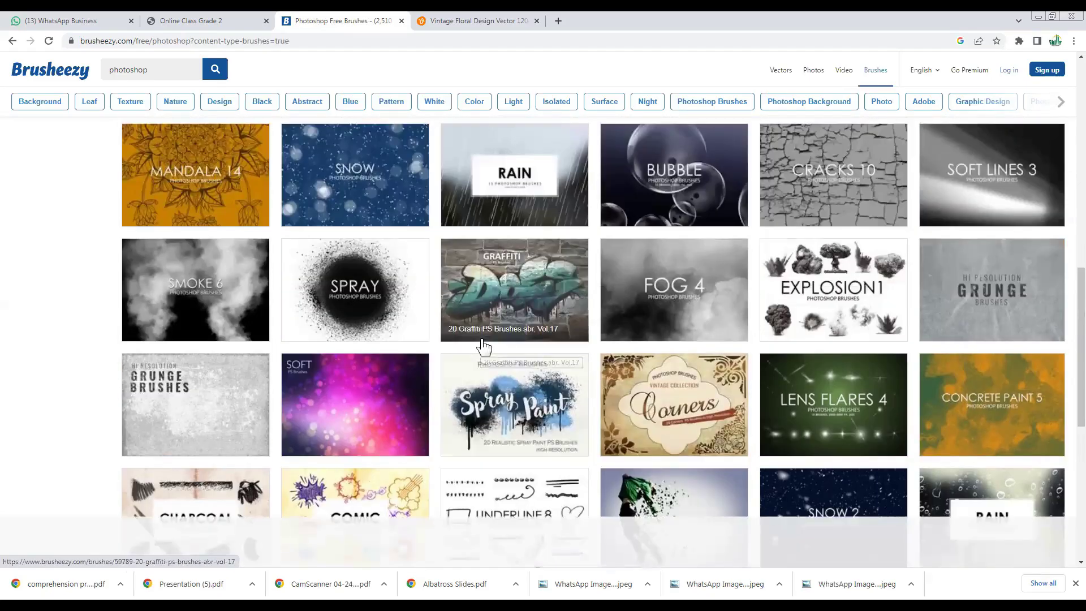
scroll(482, 339, up, 4)
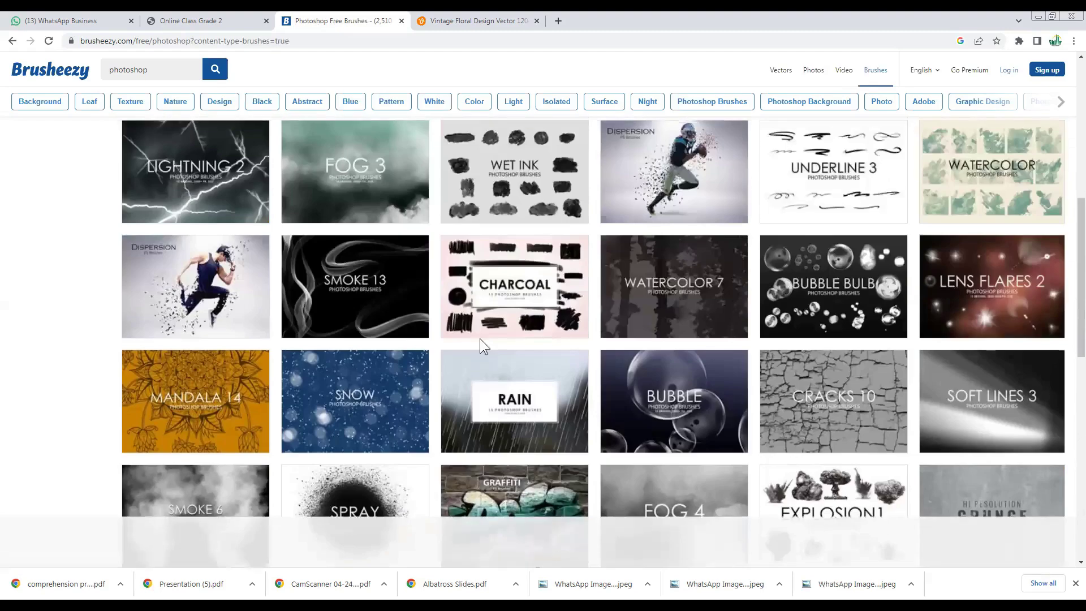
scroll(484, 346, up, 1)
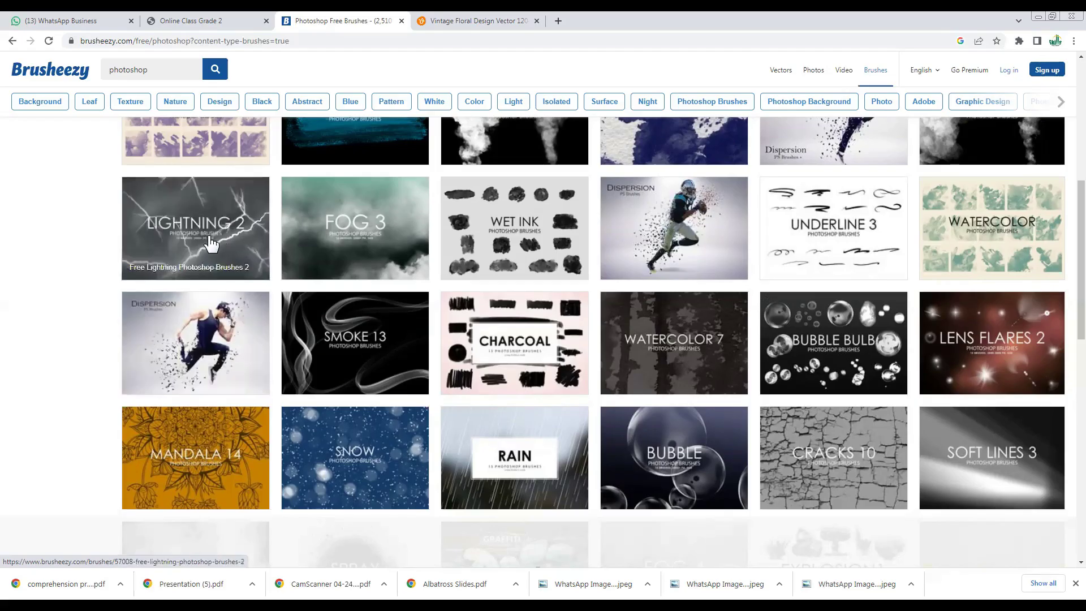
scroll(214, 250, up, 5)
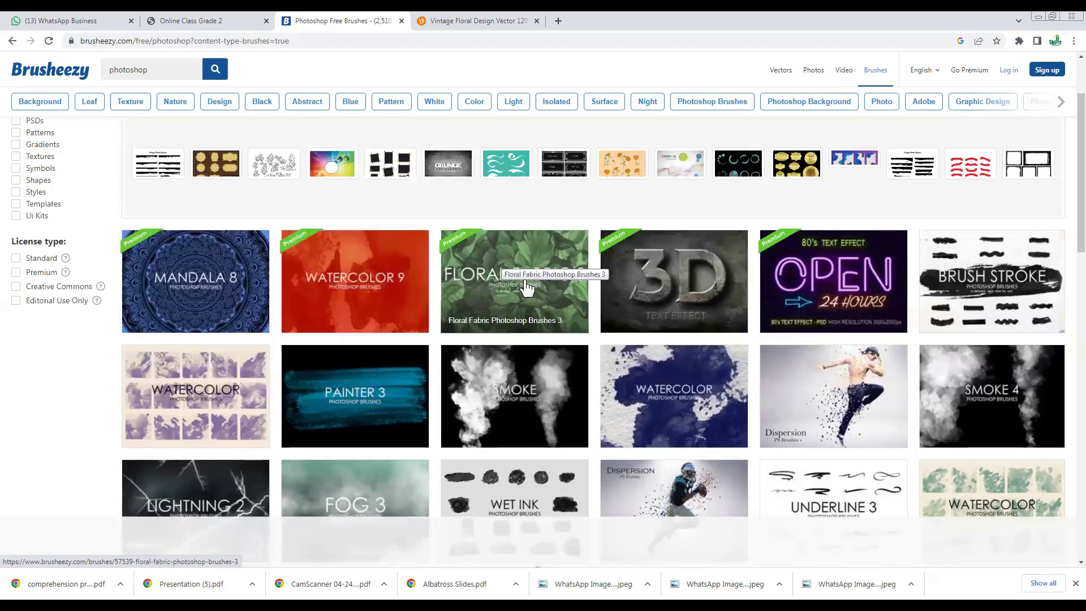
scroll(526, 288, down, 3)
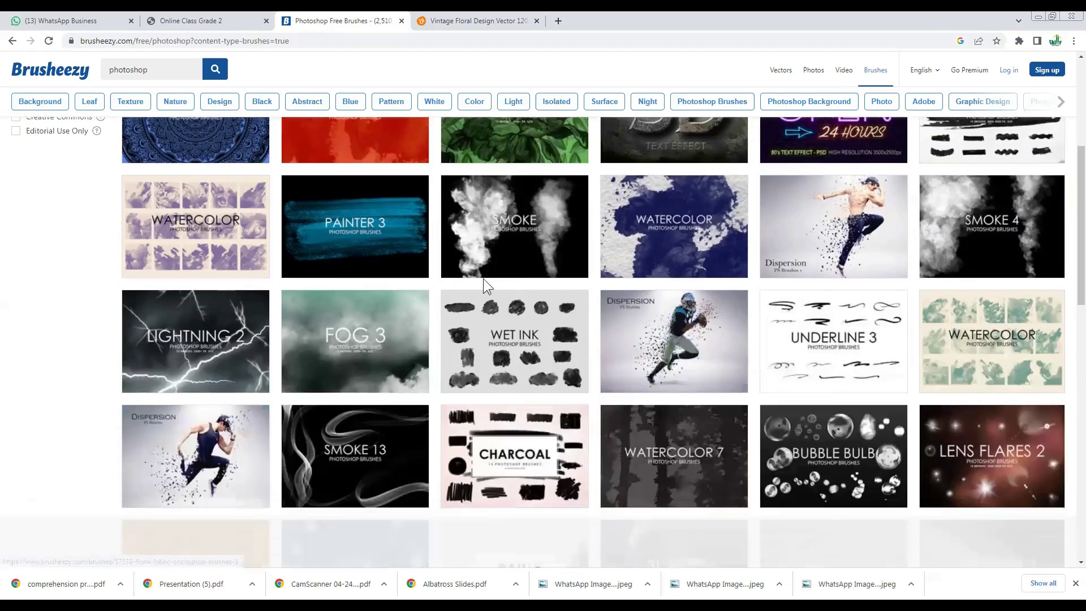
scroll(490, 367, down, 5)
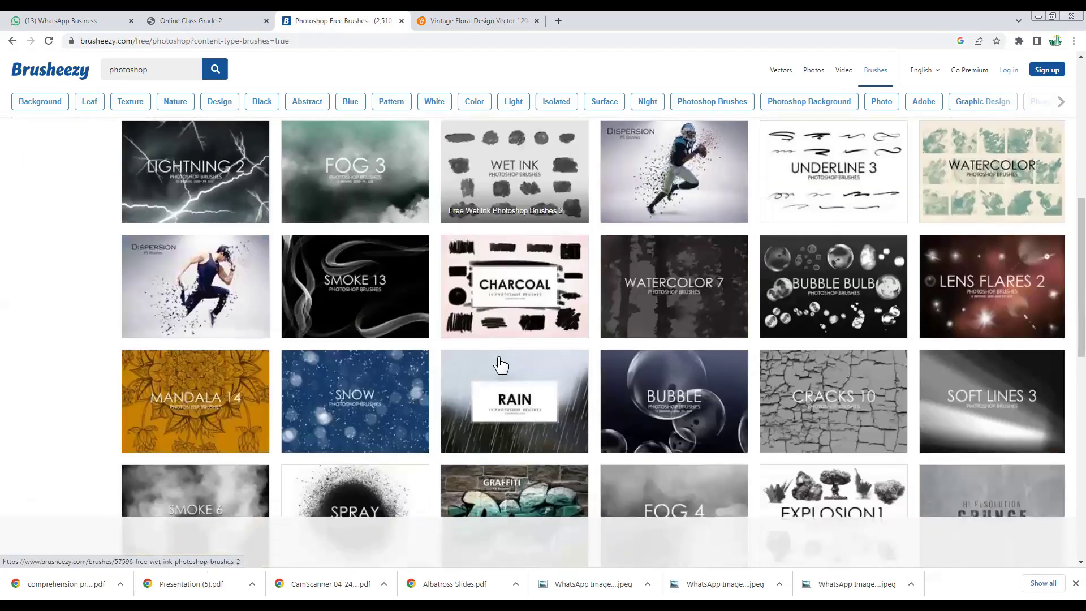
scroll(500, 364, down, 3)
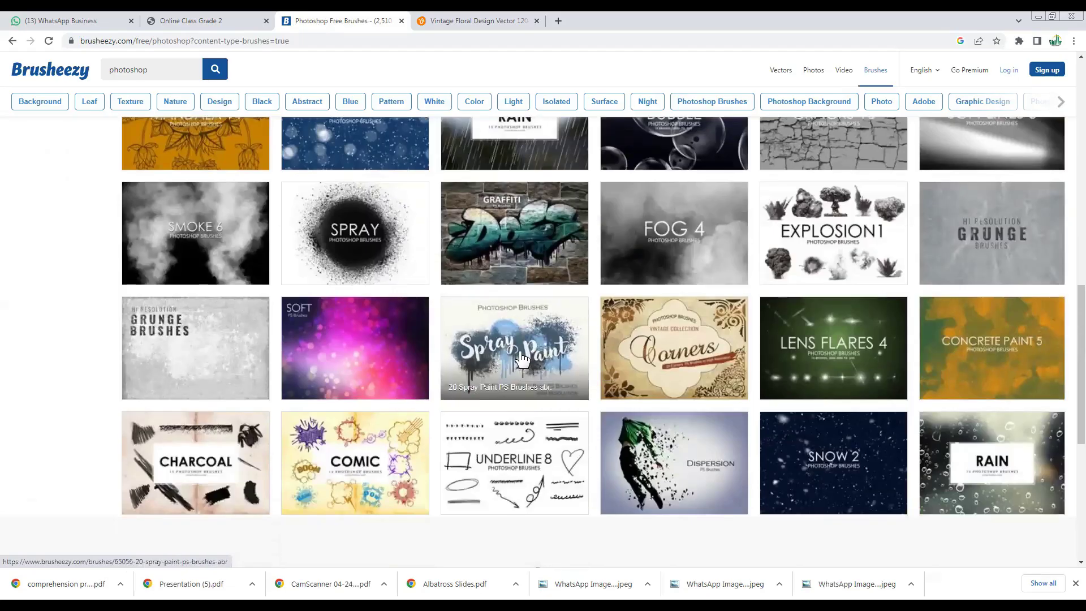
- Open the "20 Spray Paint PS Brushes abr." page, dismissing the full-page advertisement, and look over its preview
click(522, 359)
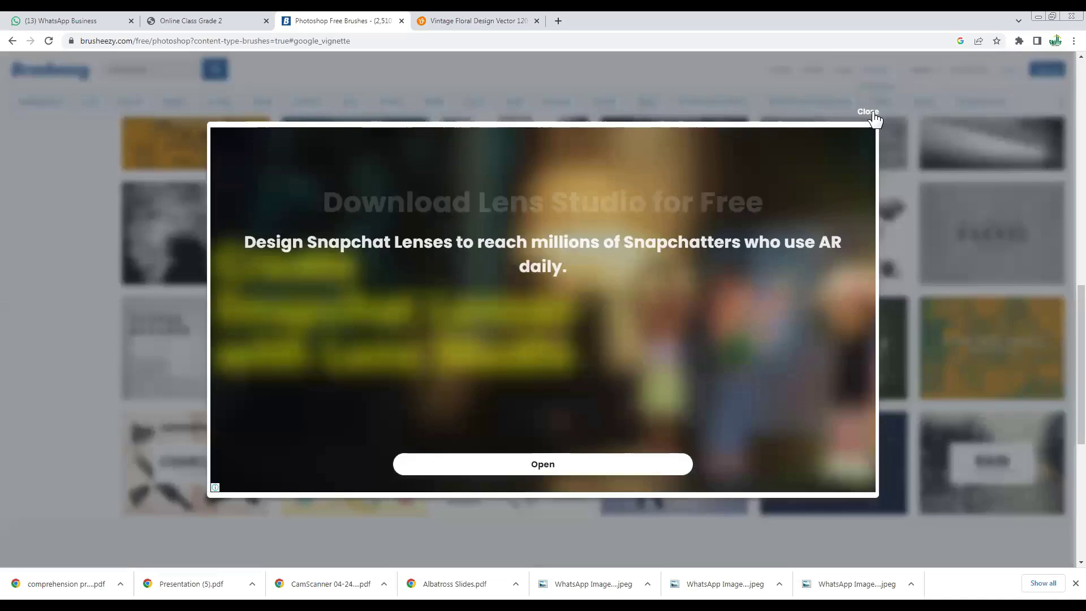
click(871, 112)
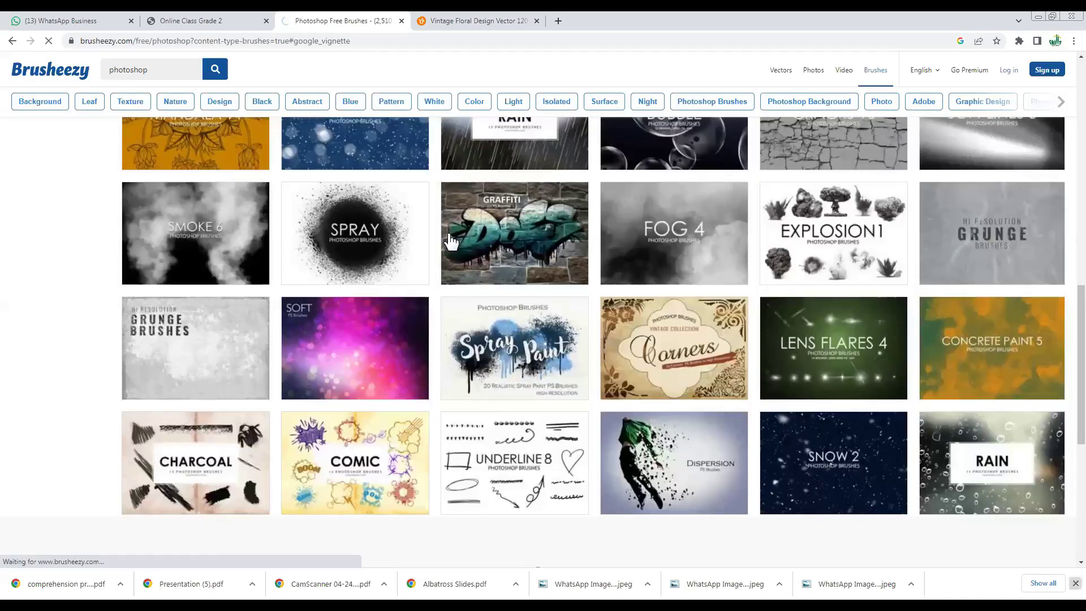
click(517, 362)
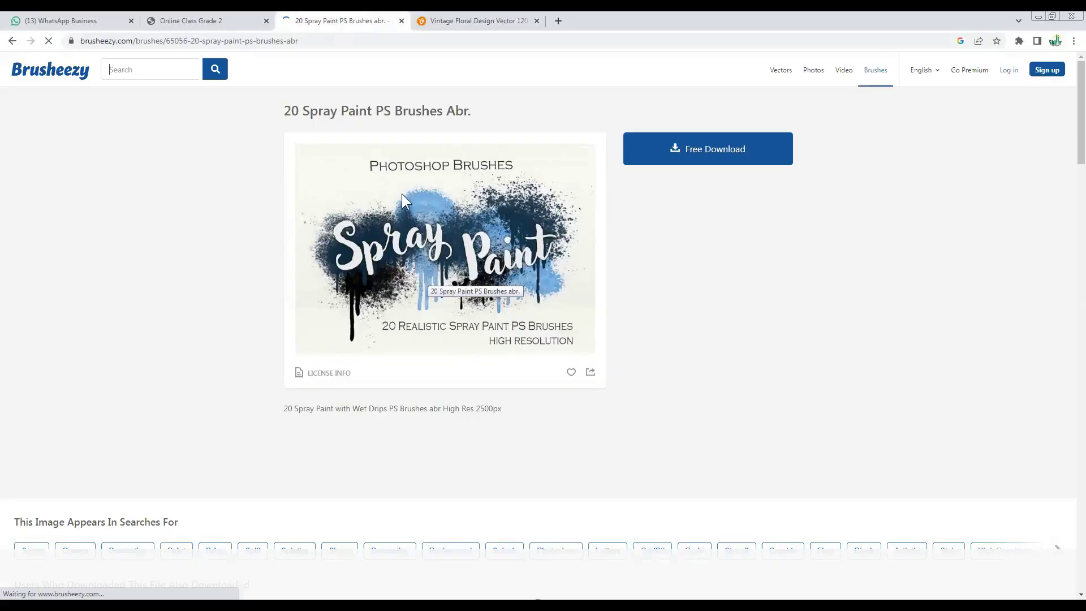
scroll(464, 221, down, 2)
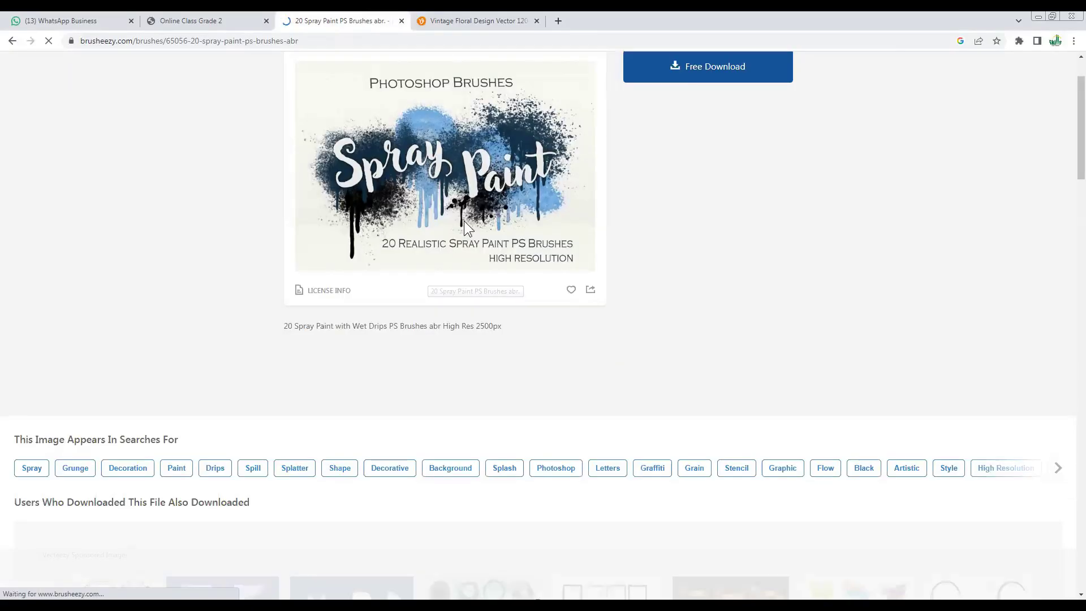
scroll(463, 221, up, 2)
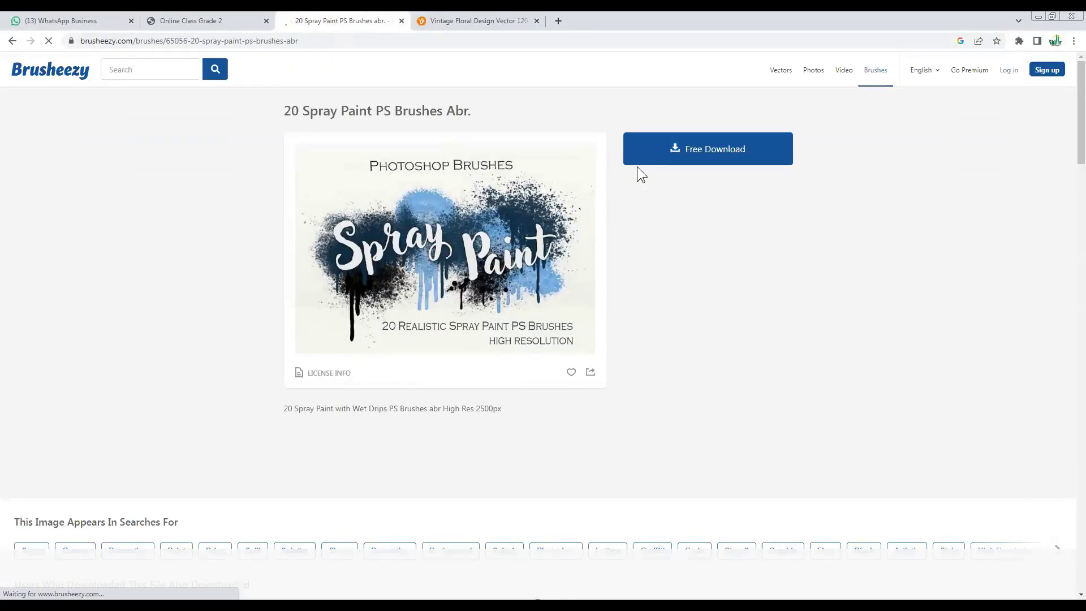
- Request the free download of the spray paint brush set and dismiss the account sign-up offer
click(677, 154)
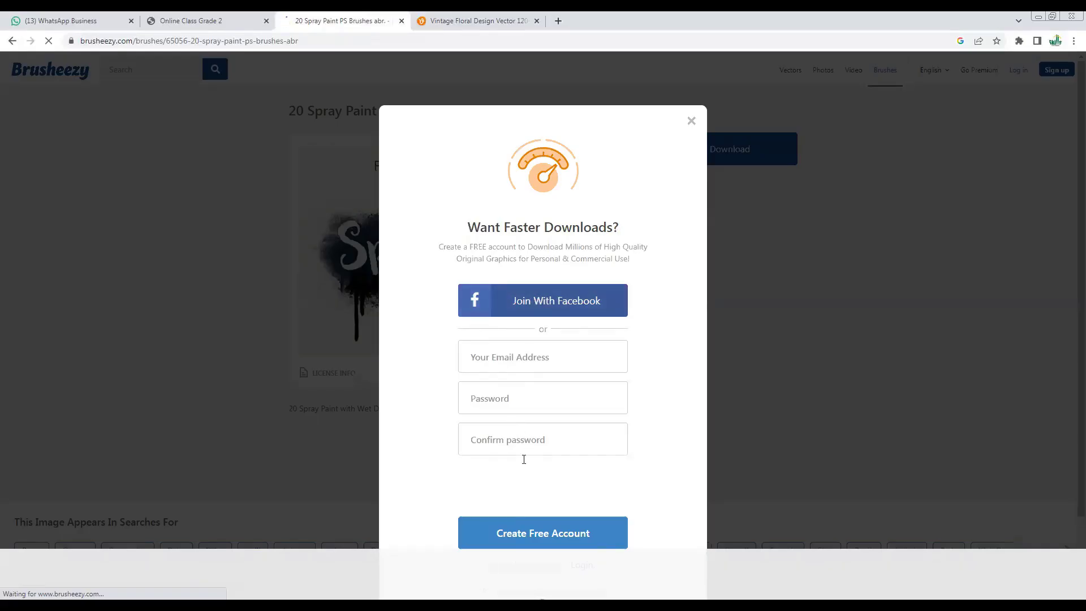
scroll(517, 430, down, 2)
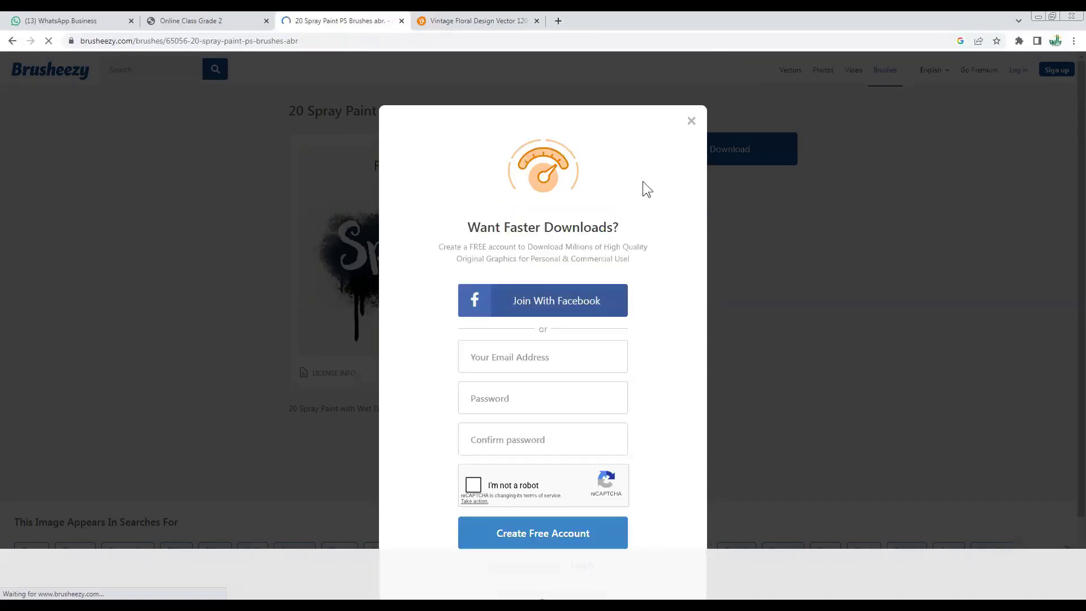
click(690, 120)
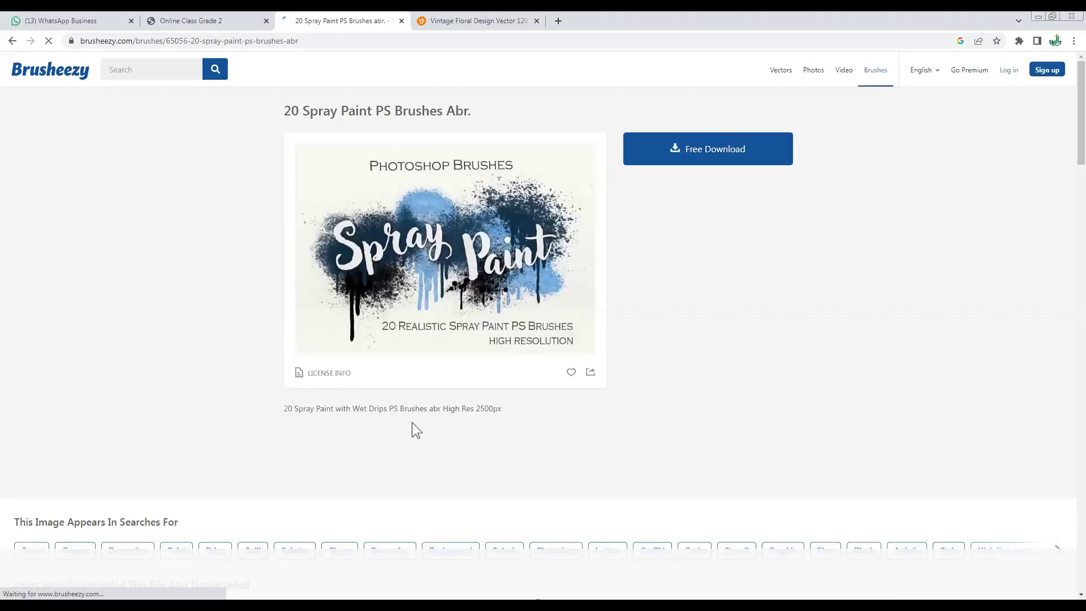
- Look over the related brush sets, then download the free 20 Spray Paint PS Brushes archive and close the download notice
scroll(413, 423, down, 7)
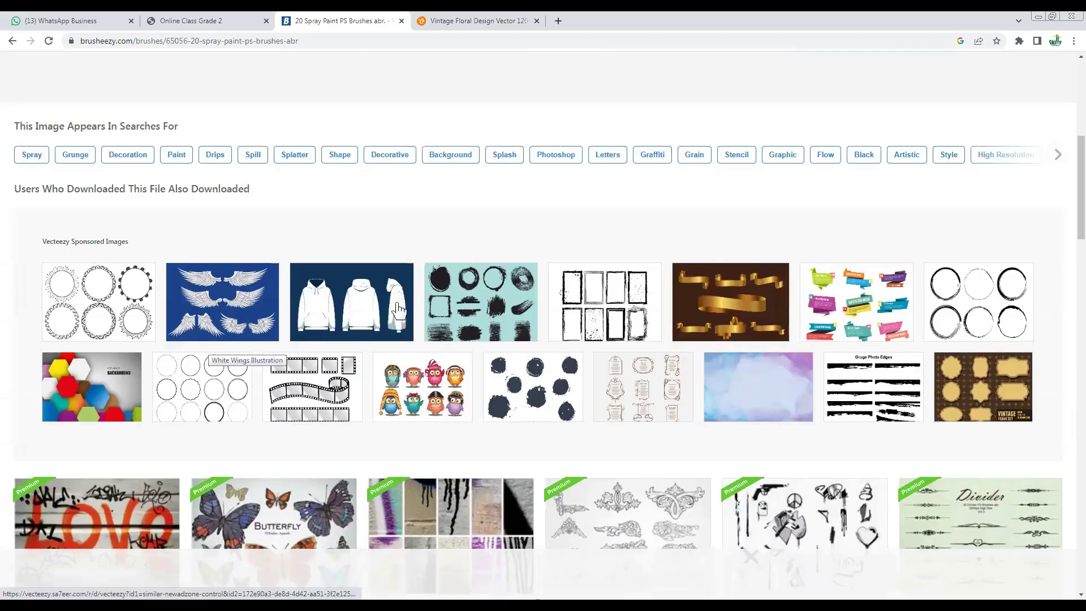
scroll(633, 423, down, 2)
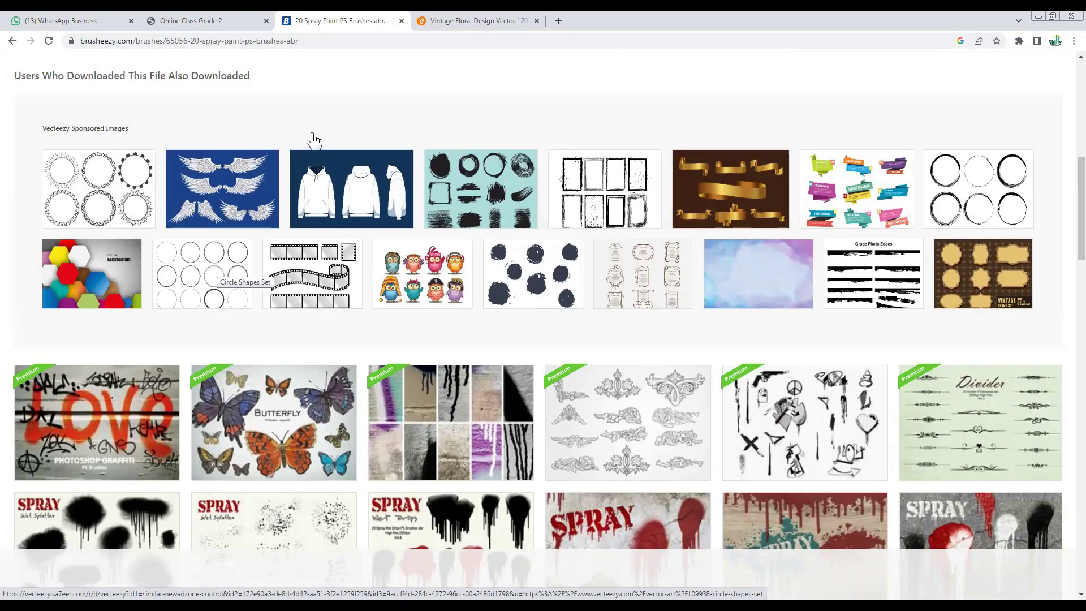
scroll(263, 327, down, 3)
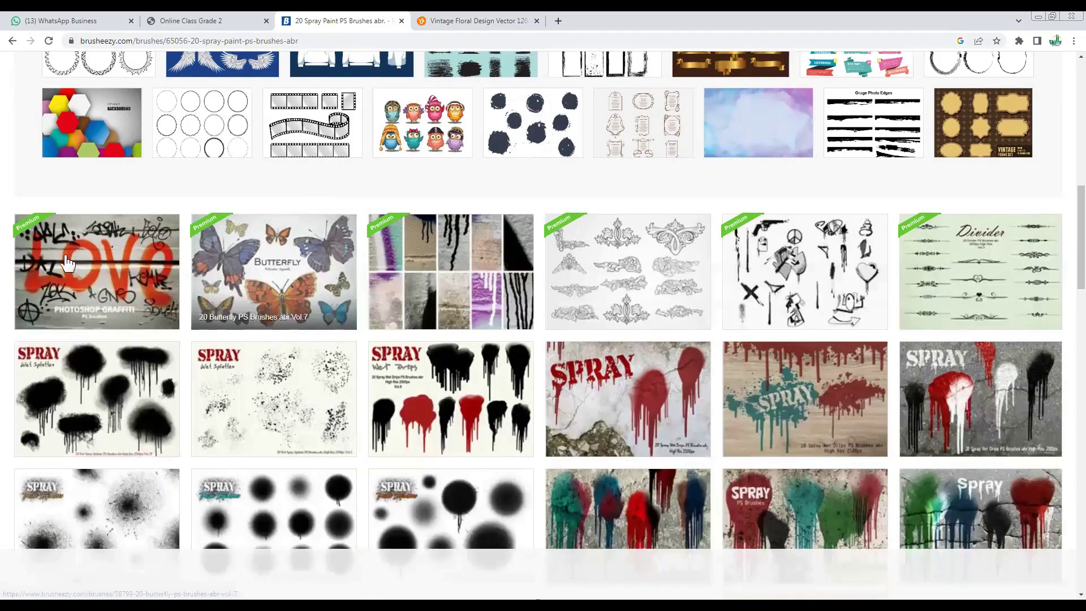
scroll(66, 262, down, 3)
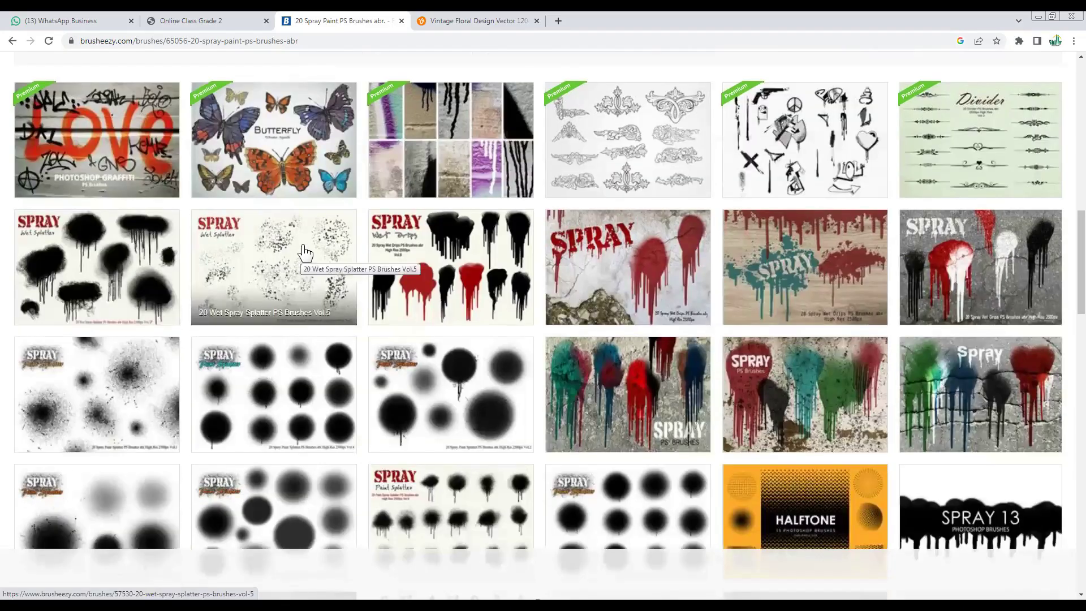
scroll(303, 253, up, 15)
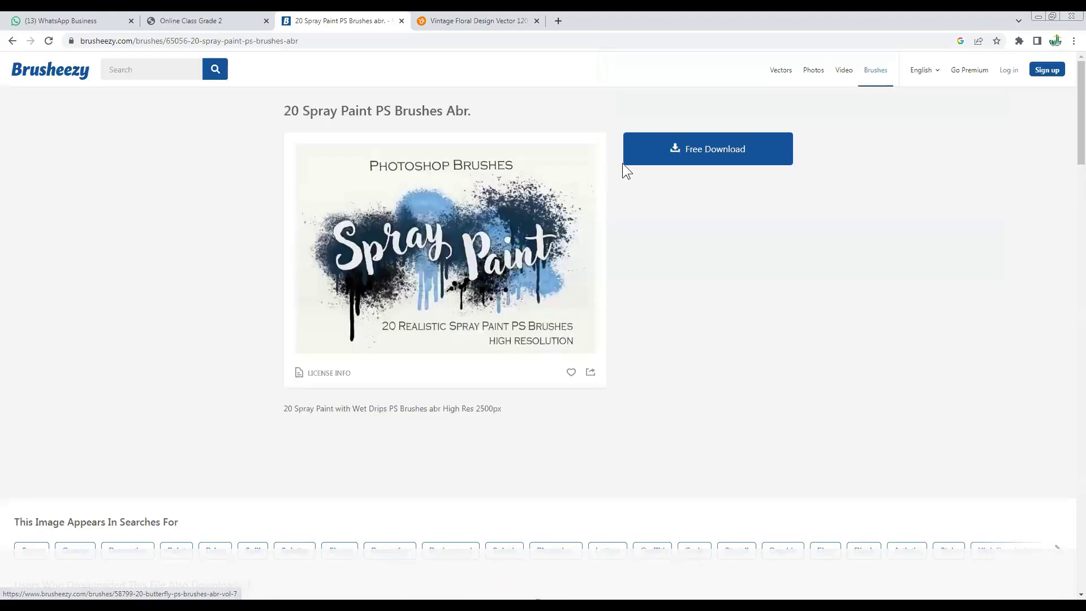
click(671, 146)
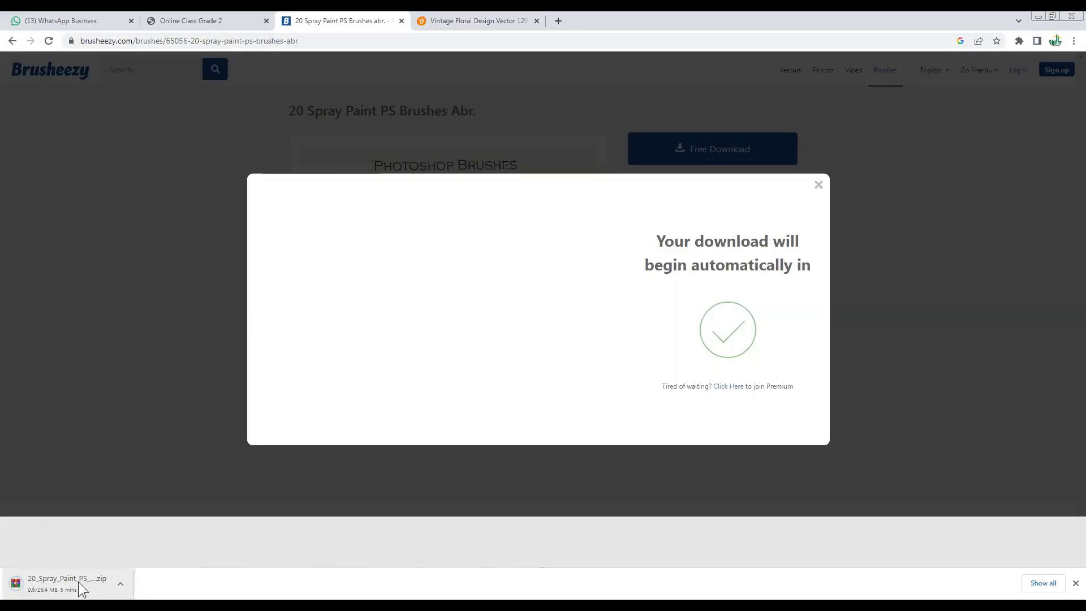
click(818, 183)
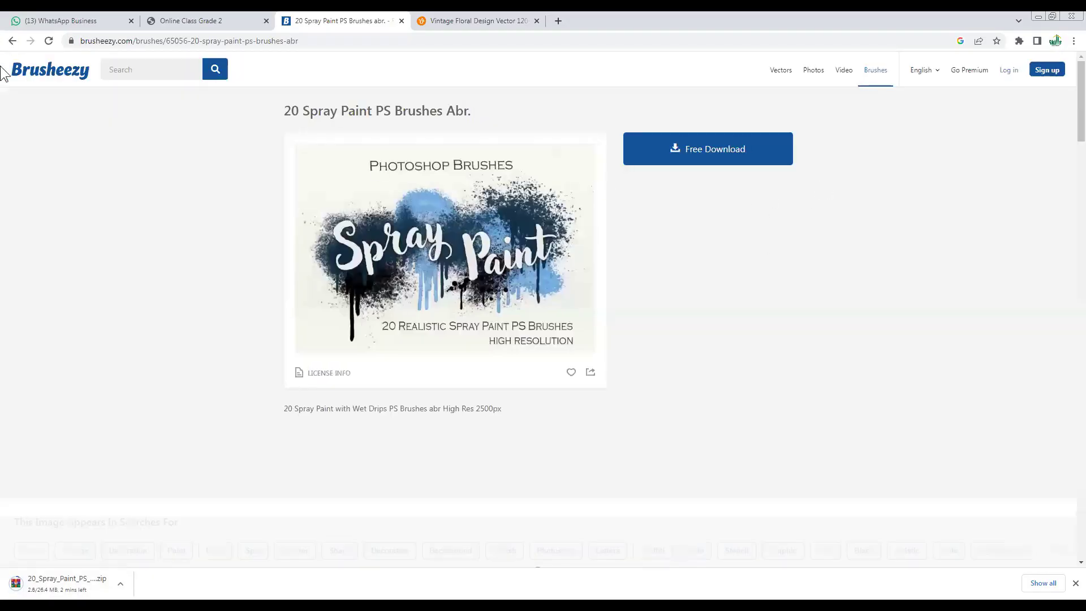
- Return to the Photoshop brush results and search Brusheezy for "tatoo" instead
click(12, 41)
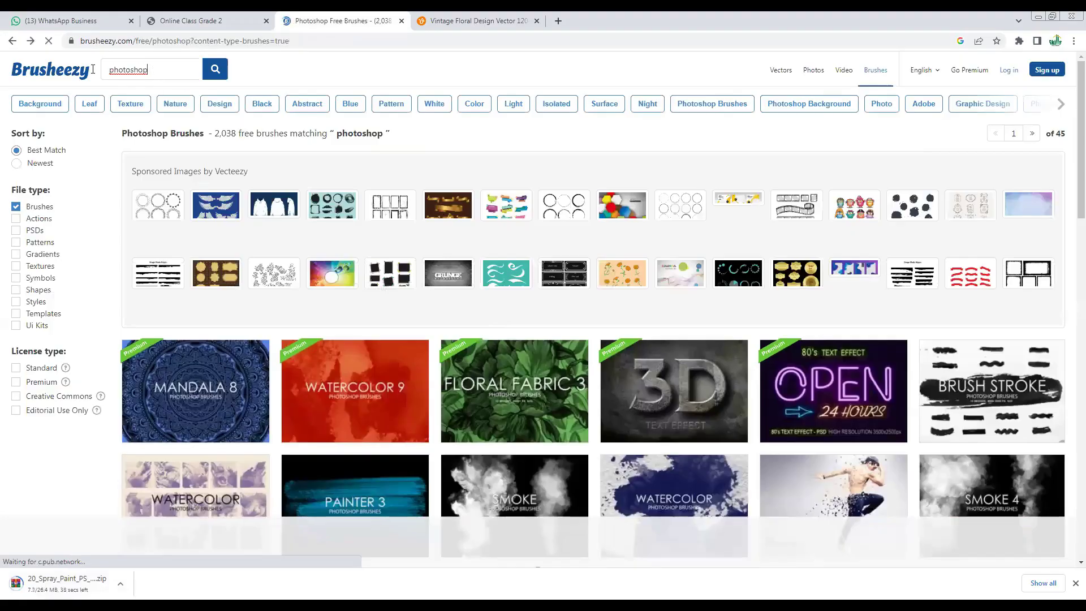
double_click(140, 69)
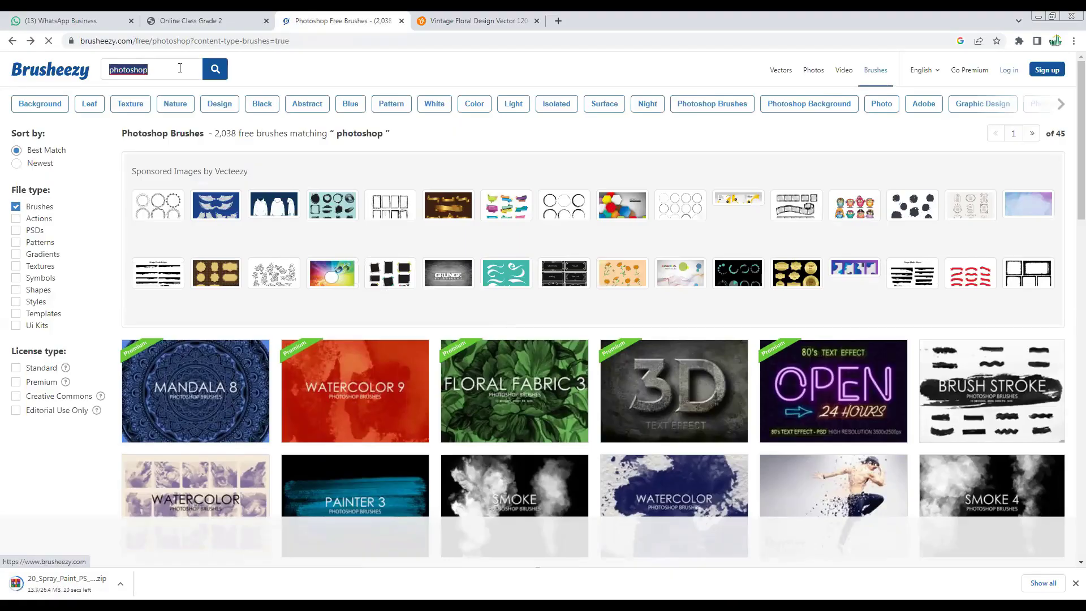
text(tatoo)
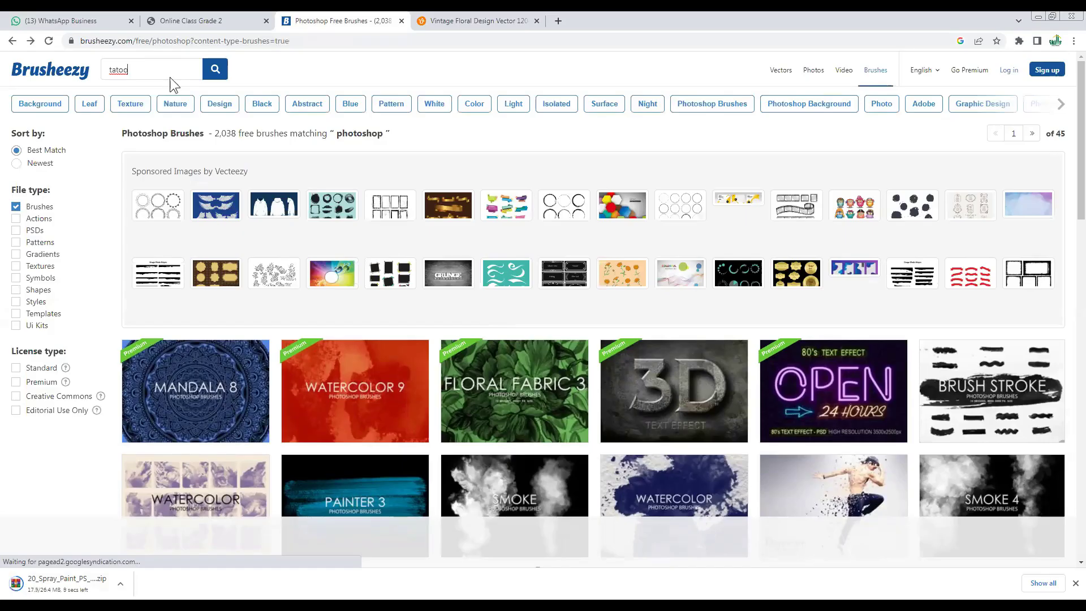
key(Return)
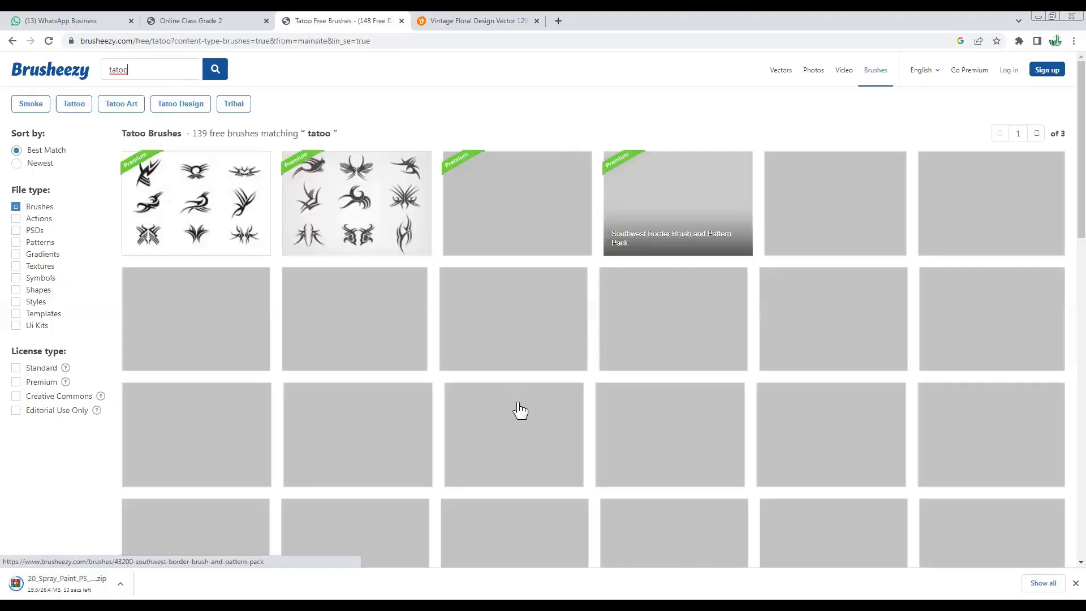
- Open the "Tribal Dragon PS Brushes Vol.5" page from the tattoo brush results
scroll(722, 365, down, 6)
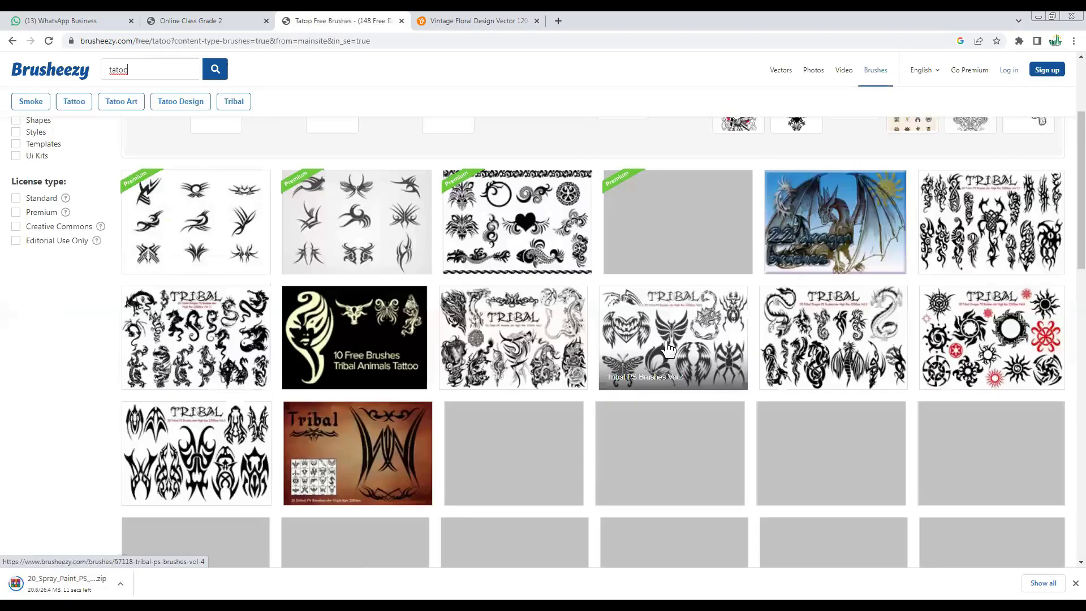
scroll(714, 163, up, 1)
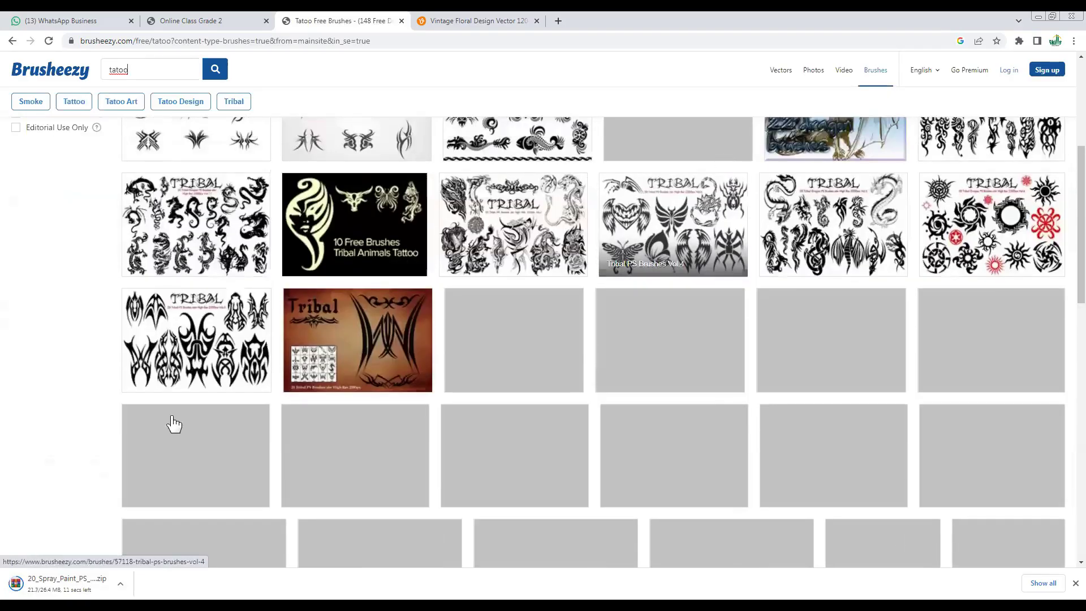
scroll(543, 237, up, 1)
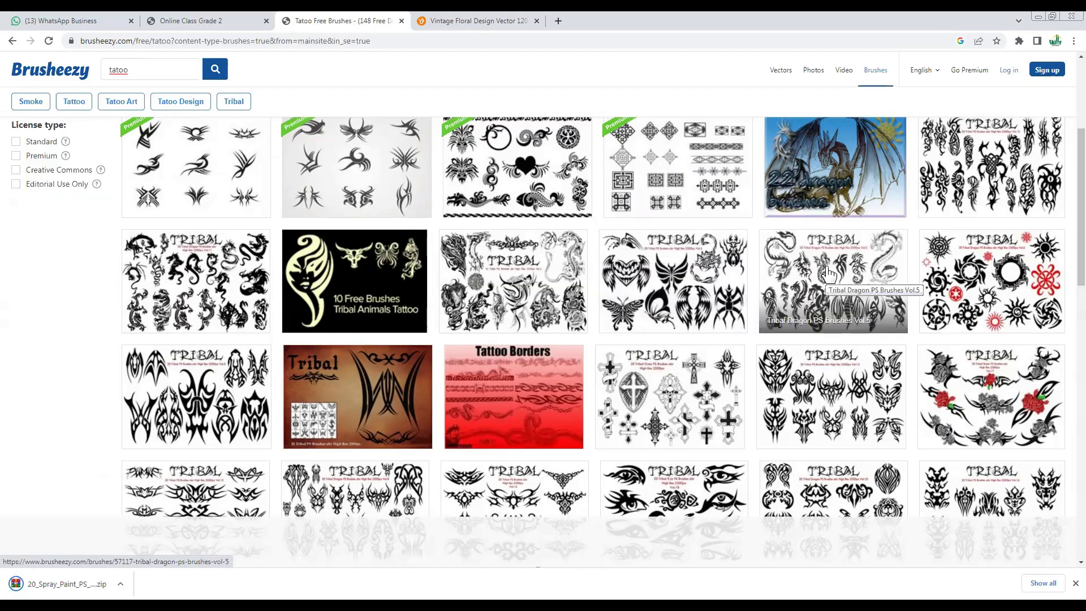
click(829, 274)
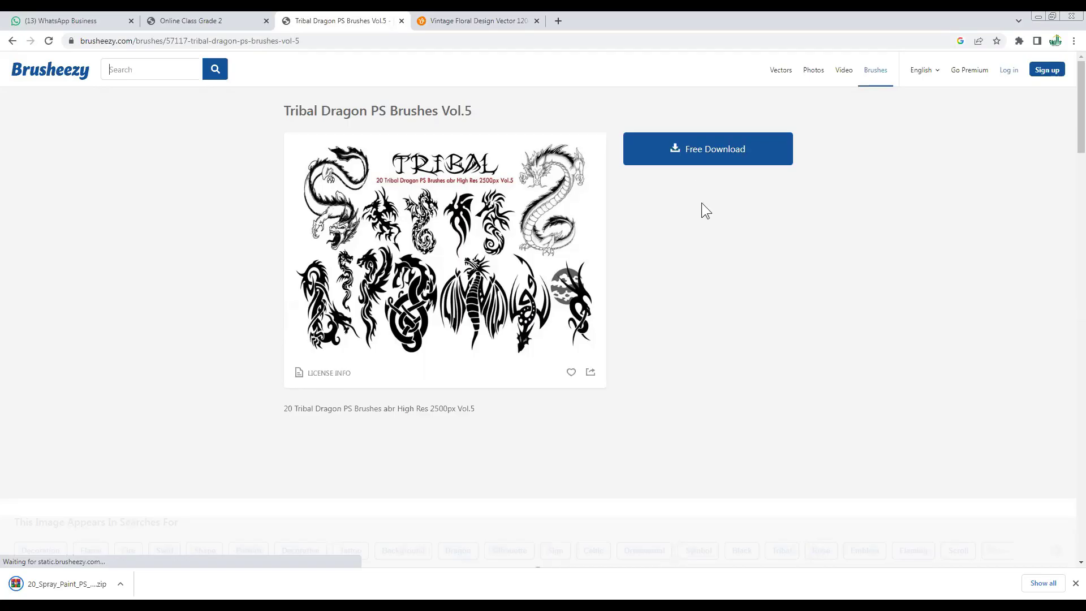
- Download the free Tribal Dragon brush set, dismissing the account sign-up offer and closing the download notice
click(683, 158)
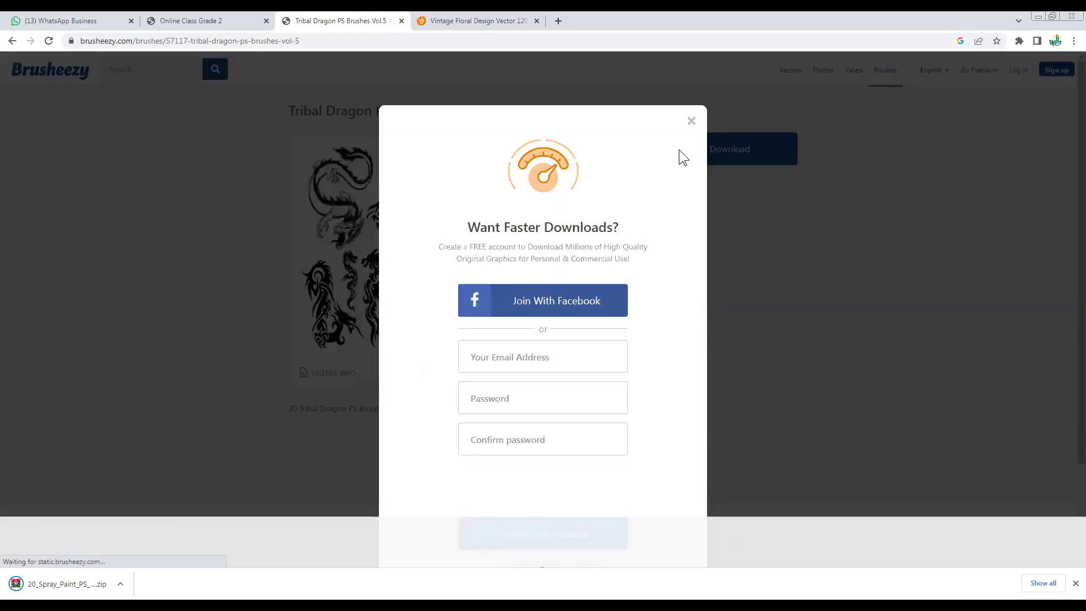
click(691, 122)
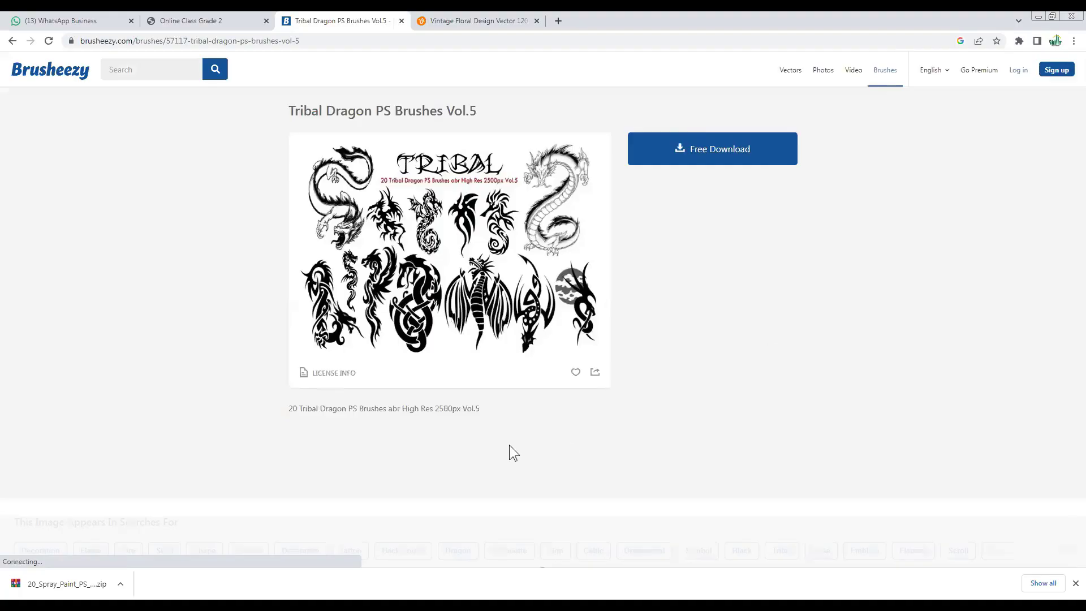
click(693, 163)
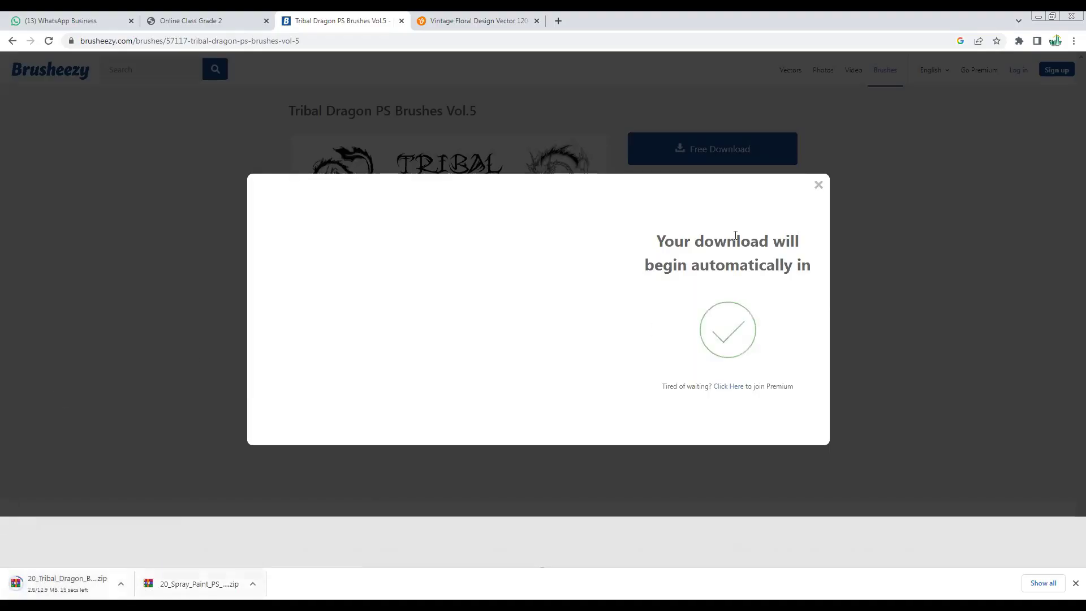
click(818, 185)
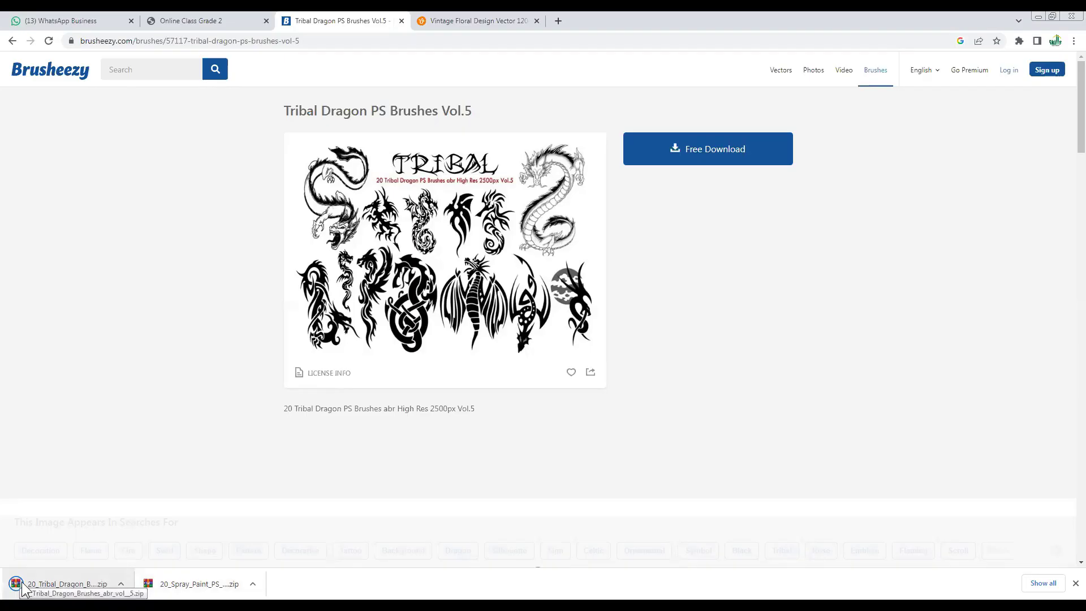
- Show the downloaded spray paint archive in its folder and move that window in front of the Notepad notes
click(251, 585)
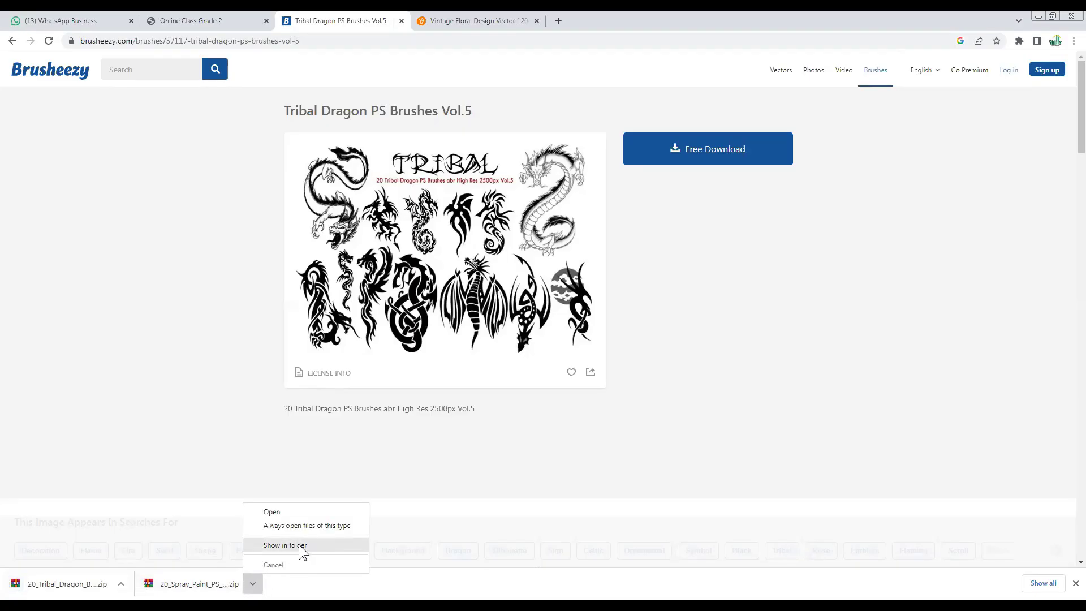
click(298, 544)
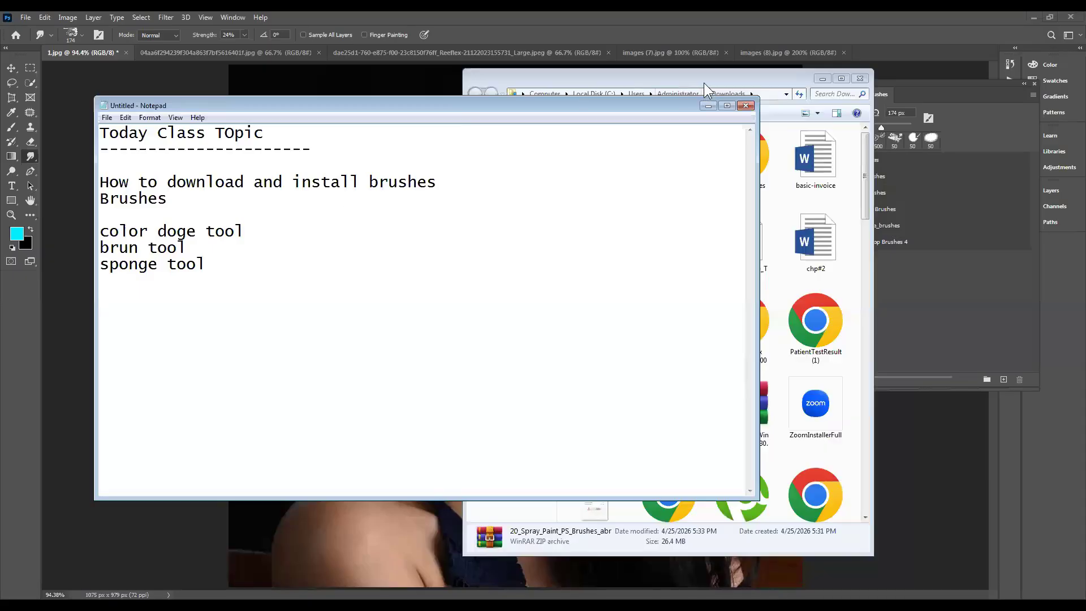
click(703, 82)
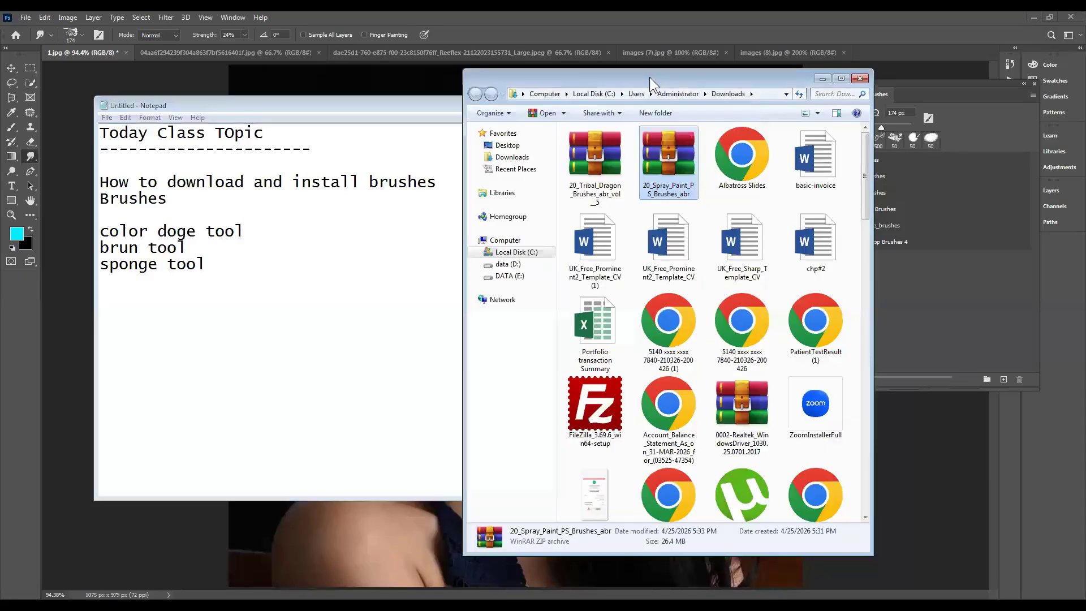
drag(537, 78, 389, 79)
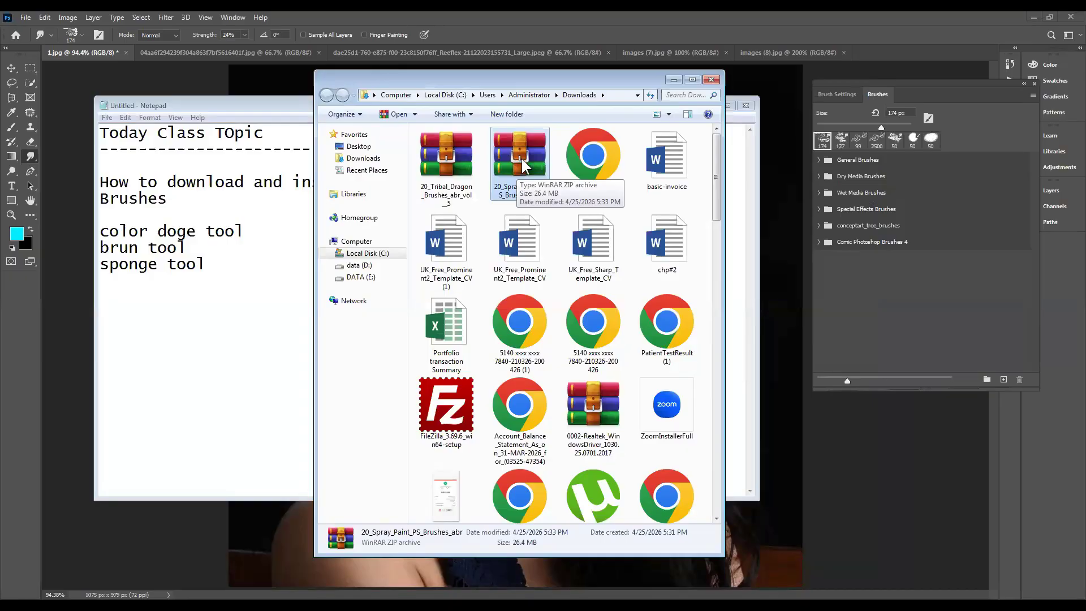
- Cut the 20_Tribal_Dragon_Brushes_abr_vol__5 and 20_Spray_Paint_PS_Brushes_abr archives from the Downloads folder
click(455, 170)
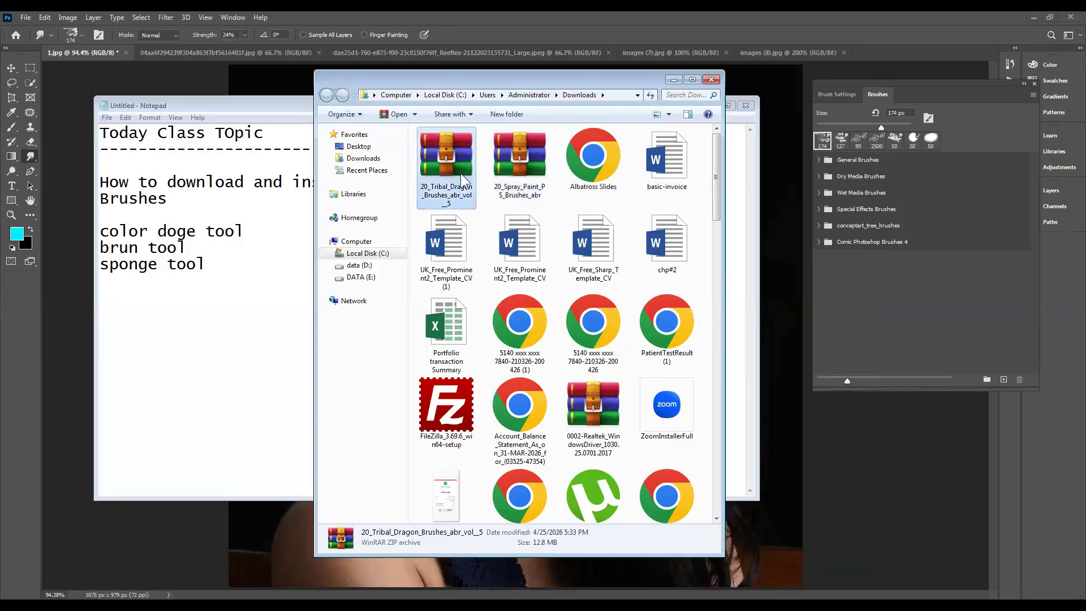
ctrl+click(514, 166)
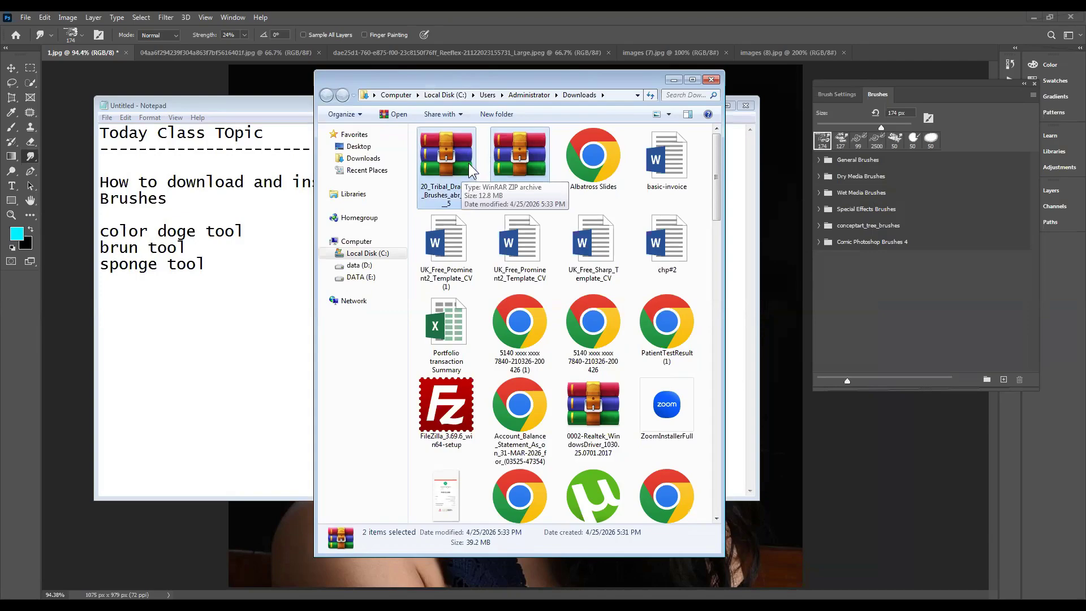
key(ctrl+x)
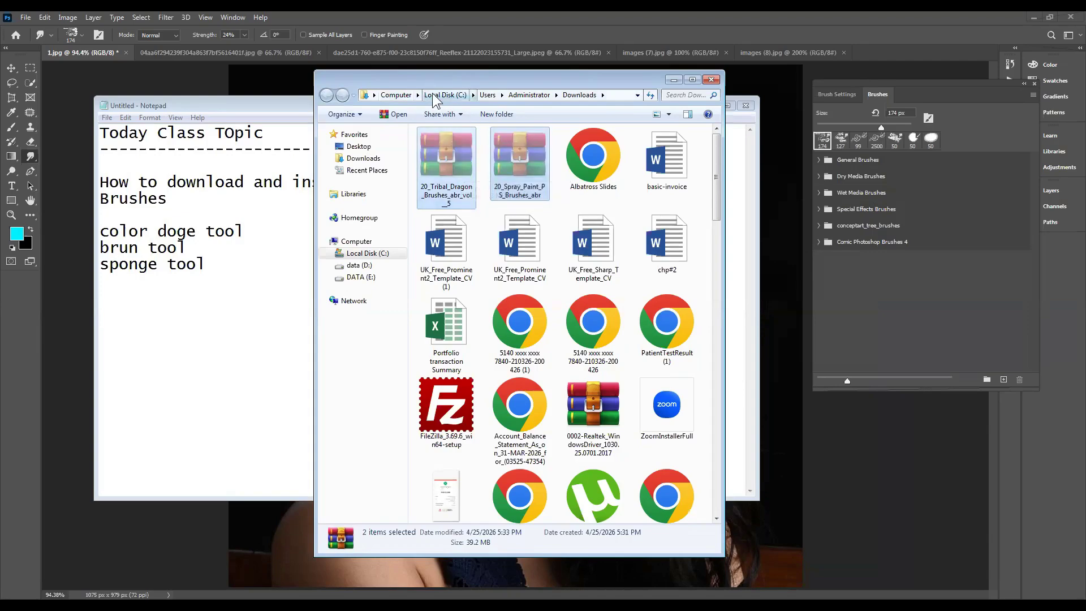
- Go to the brushes folder inside the ps LECTURE folder on the Desktop
click(368, 148)
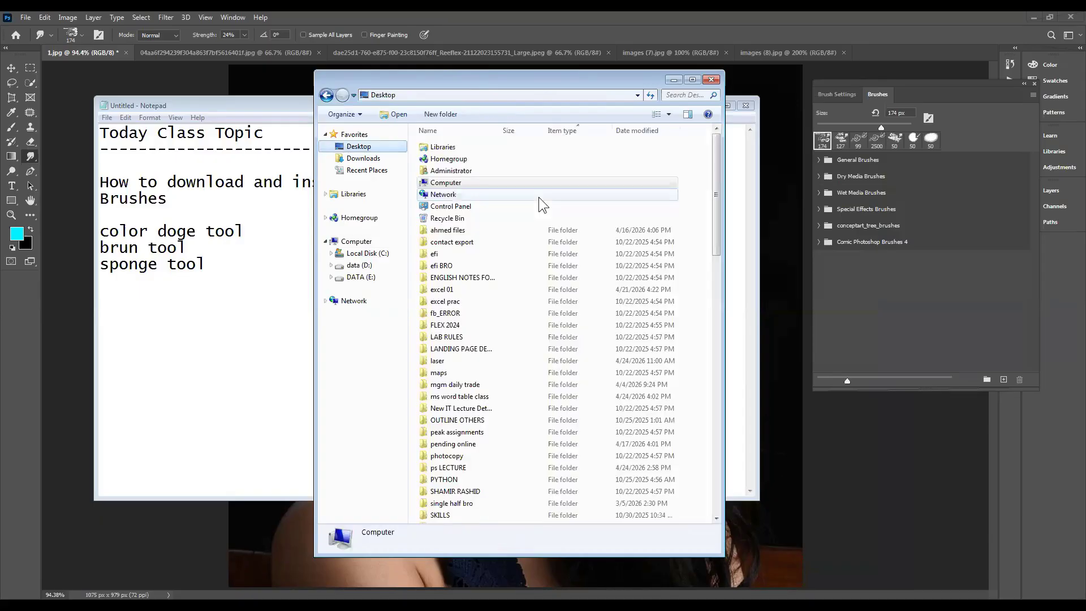
click(493, 228)
text(ps)
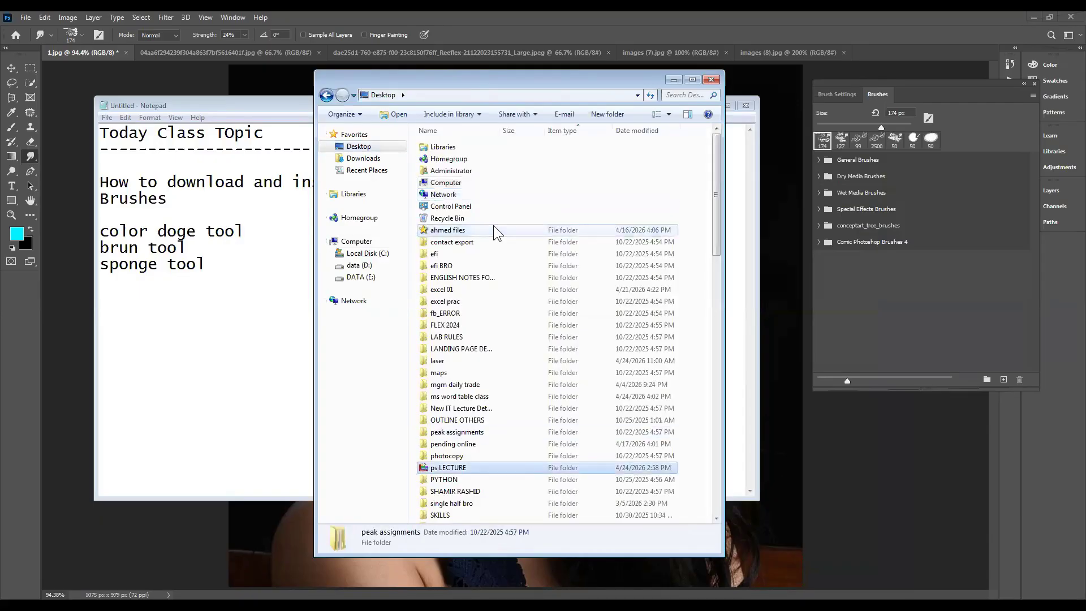
key(Return)
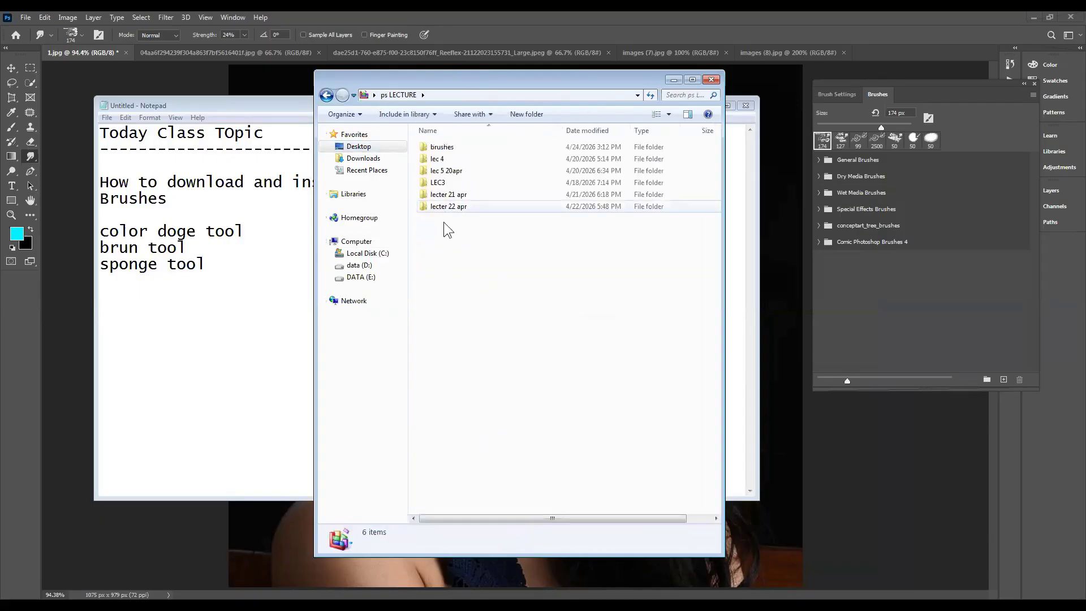
double_click(443, 147)
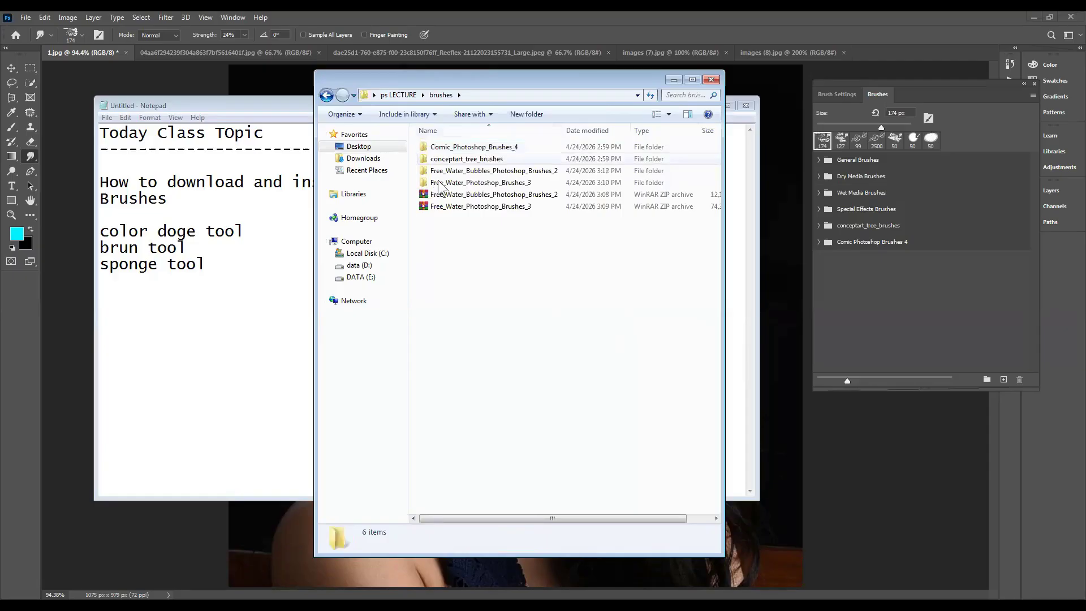
- Delete the two Free_Water ZIP archives and paste the cut spray paint and tribal dragon archives into the brushes folder
drag(438, 237, 482, 197)
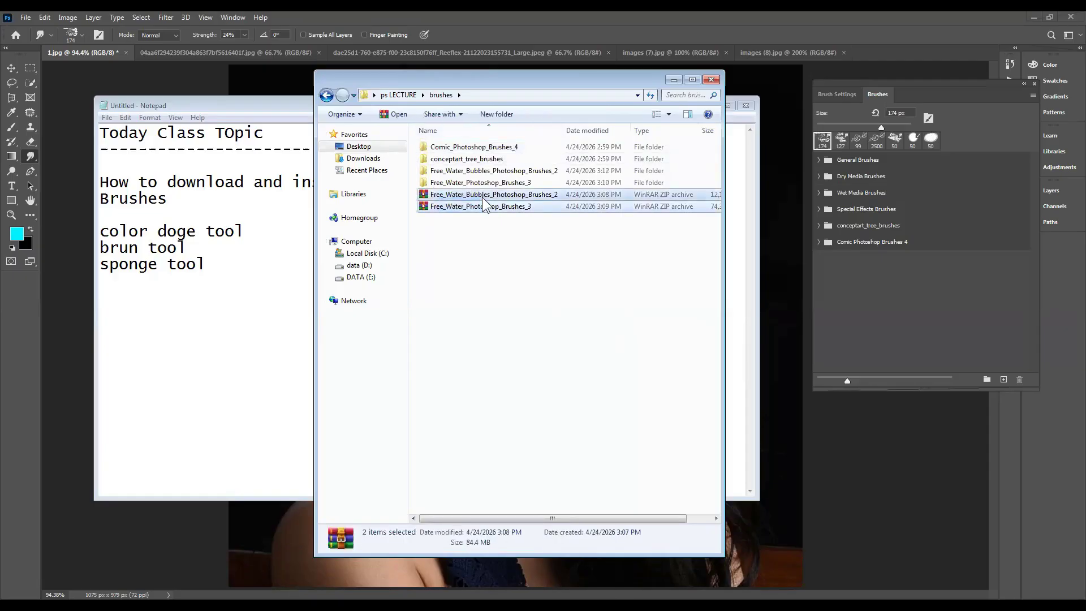
key(Delete)
key(ctrl+z)
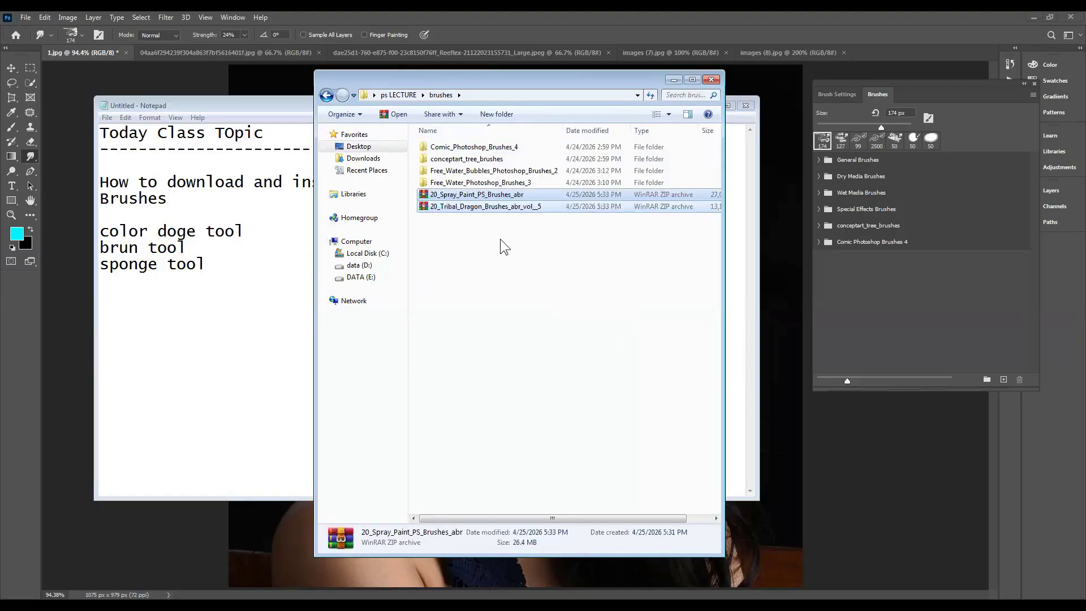
- Extract the 20_Spray_Paint_PS_Brushes_abr archive into its own folder of the same name
click(459, 245)
click(447, 195)
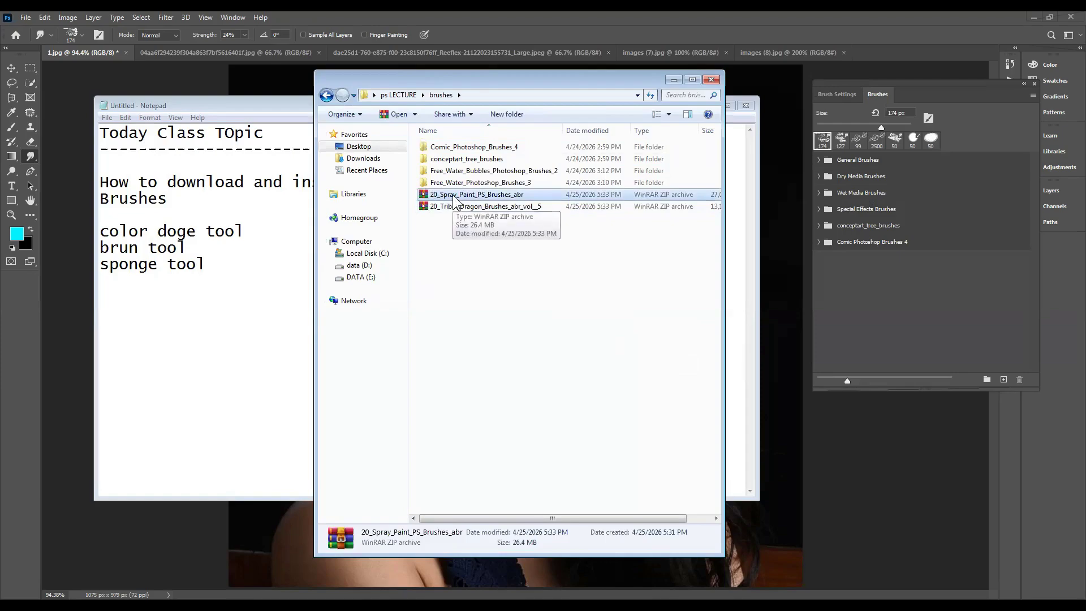
right_click(438, 198)
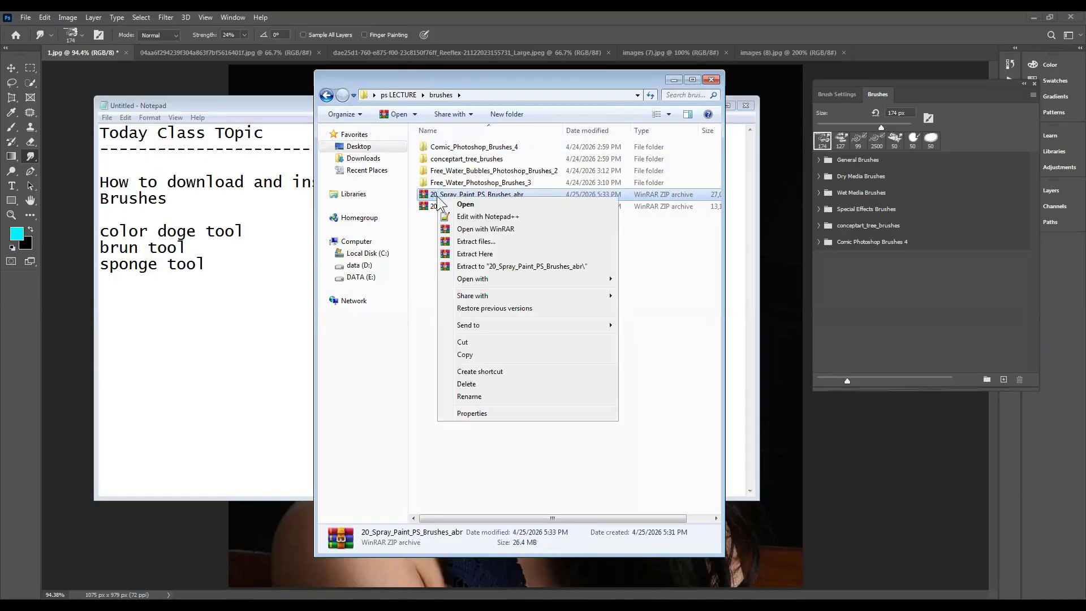
click(499, 268)
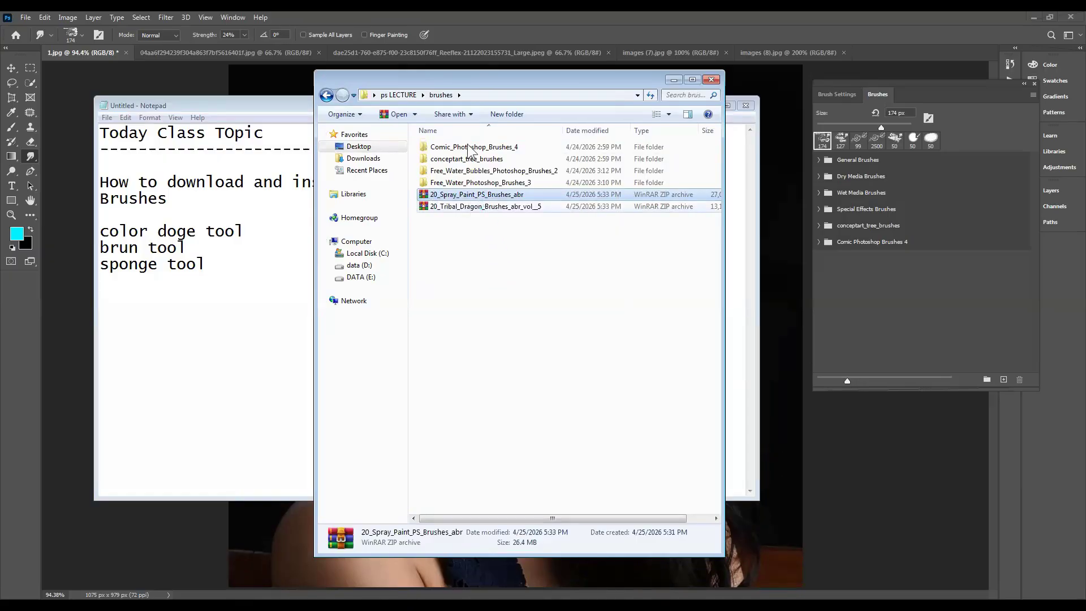
- Extract the 20_Tribal_Dragon_Brushes_abr_vol__5 archive into its own folder of the same name
click(455, 219)
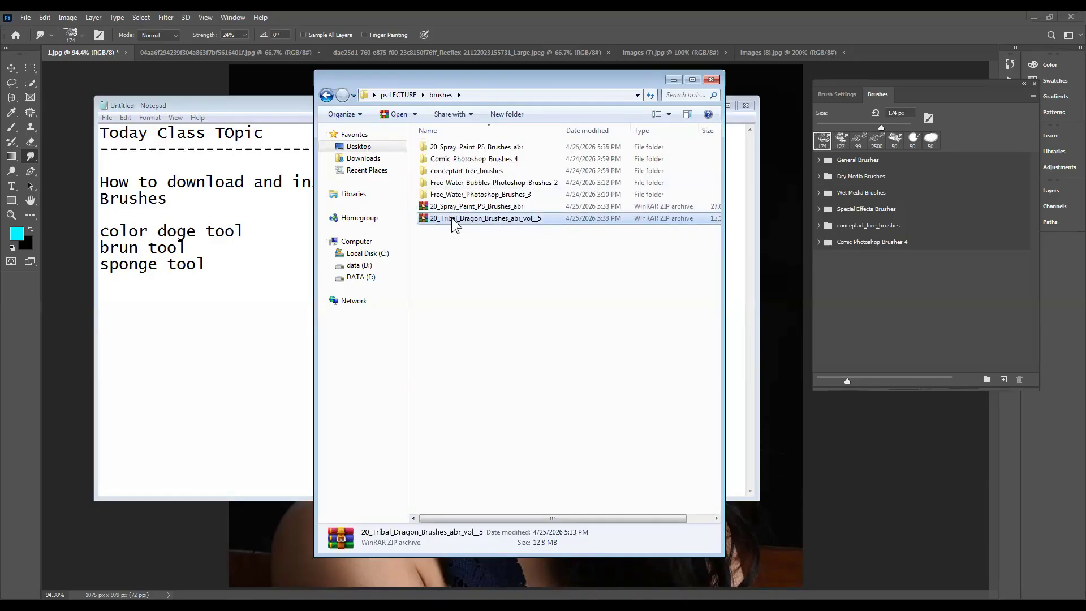
right_click(453, 222)
click(534, 287)
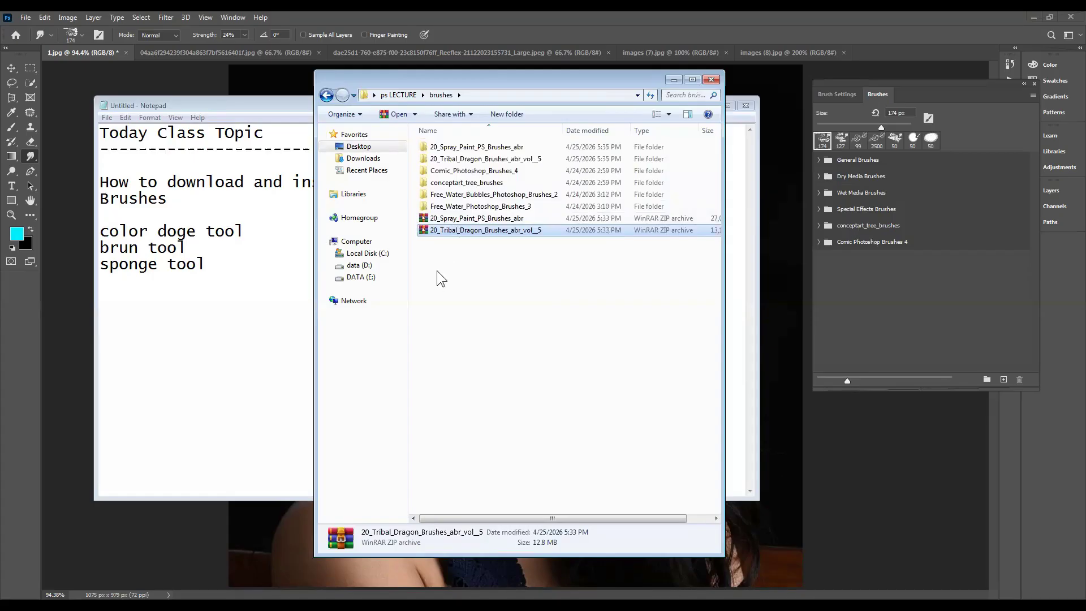
- Delete the spray paint and tribal dragon ZIP archives from the brushes folder
drag(436, 270, 468, 223)
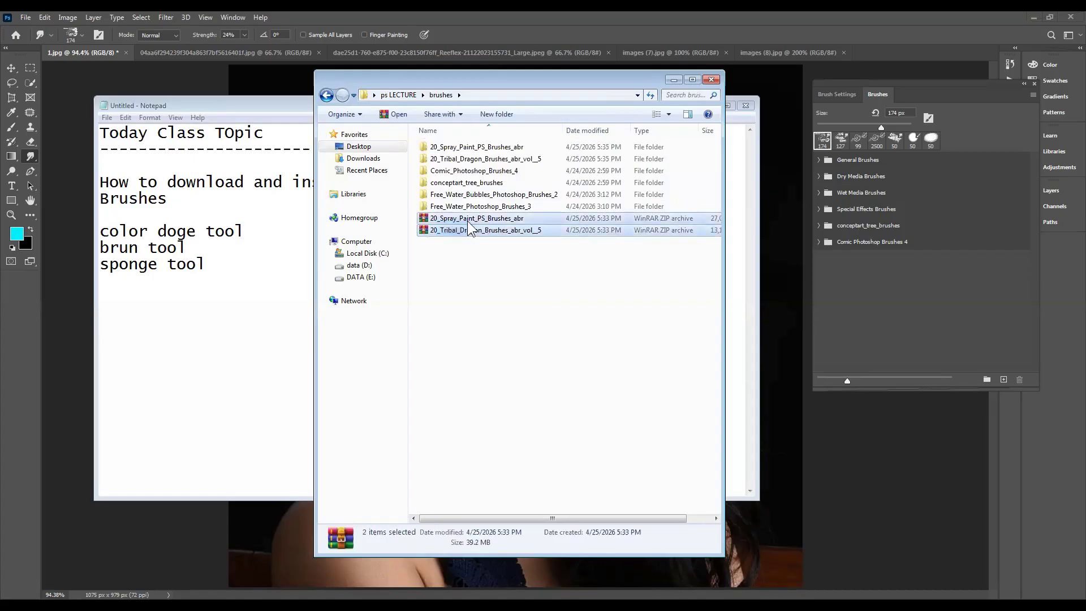
key(Delete)
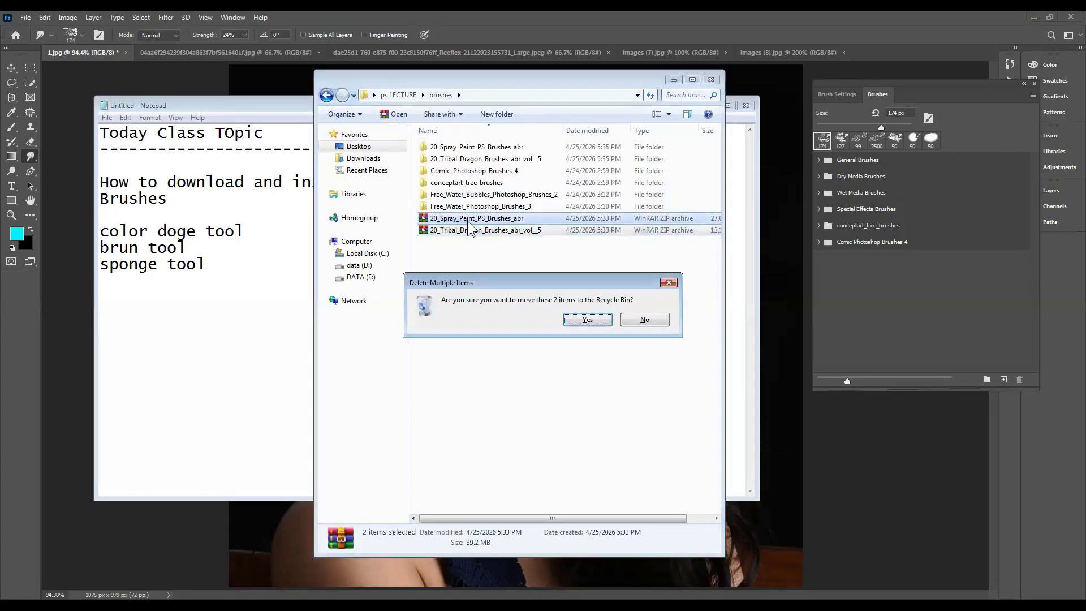
key(Return)
- Find the 20 Tribal Dragon Brushes ABR file inside the extracted tribal dragon folder and load it into Photoshop
click(497, 151)
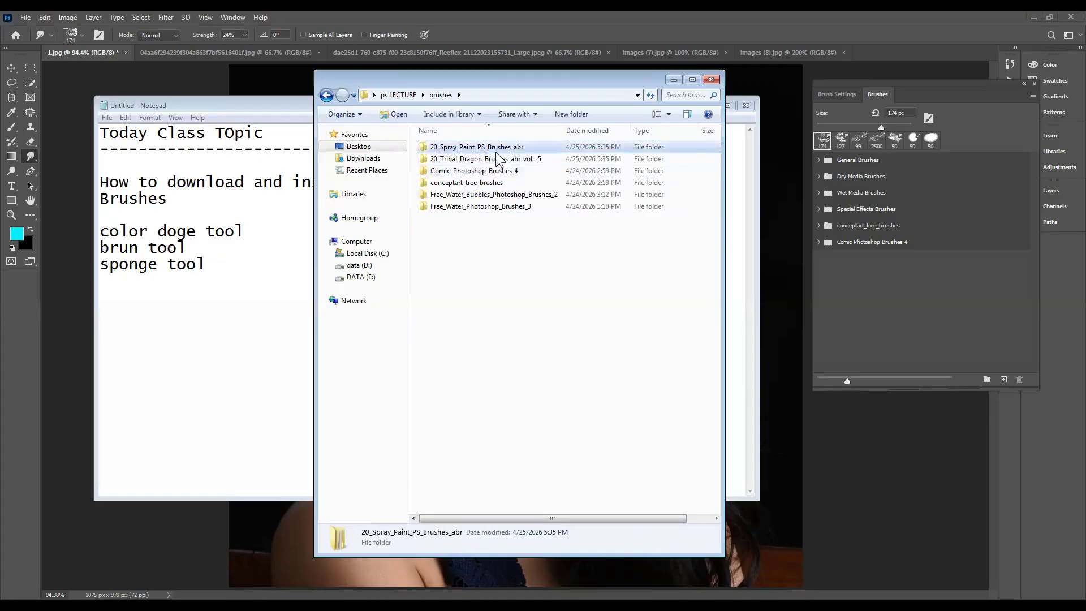
click(465, 159)
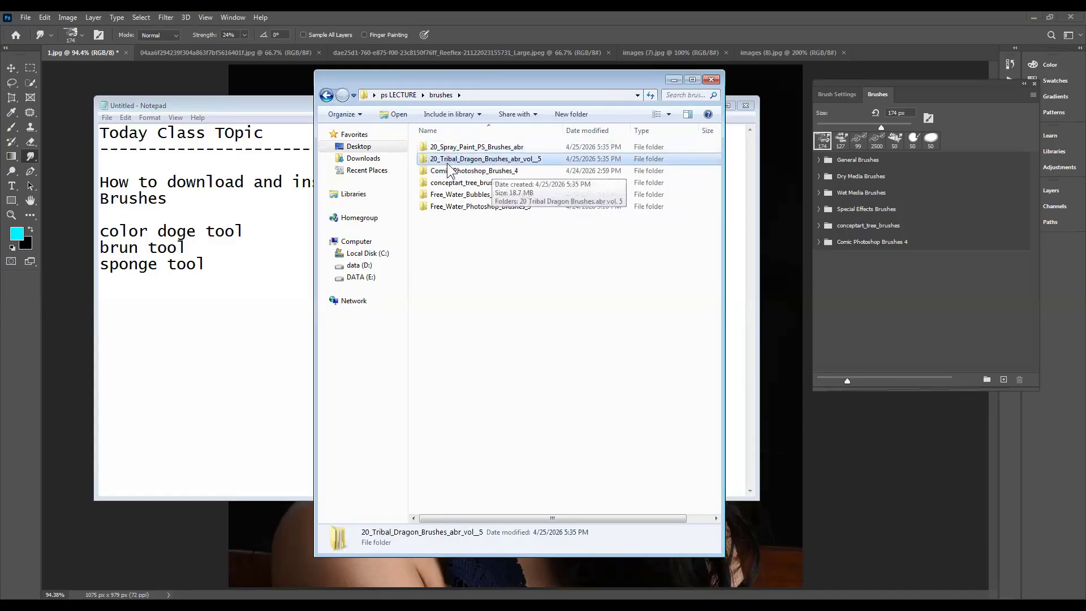
double_click(464, 160)
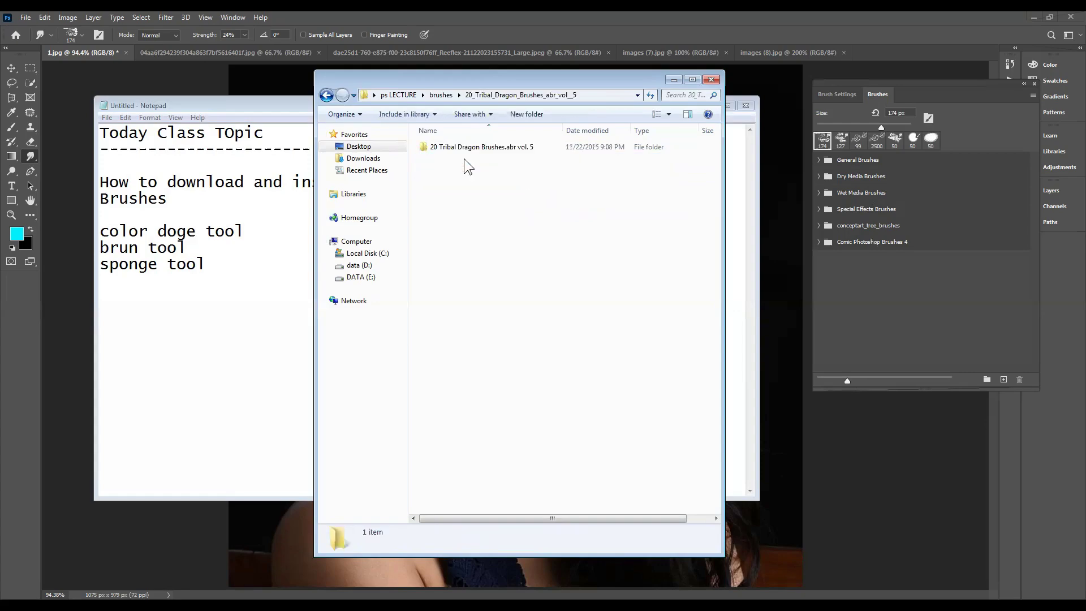
double_click(477, 150)
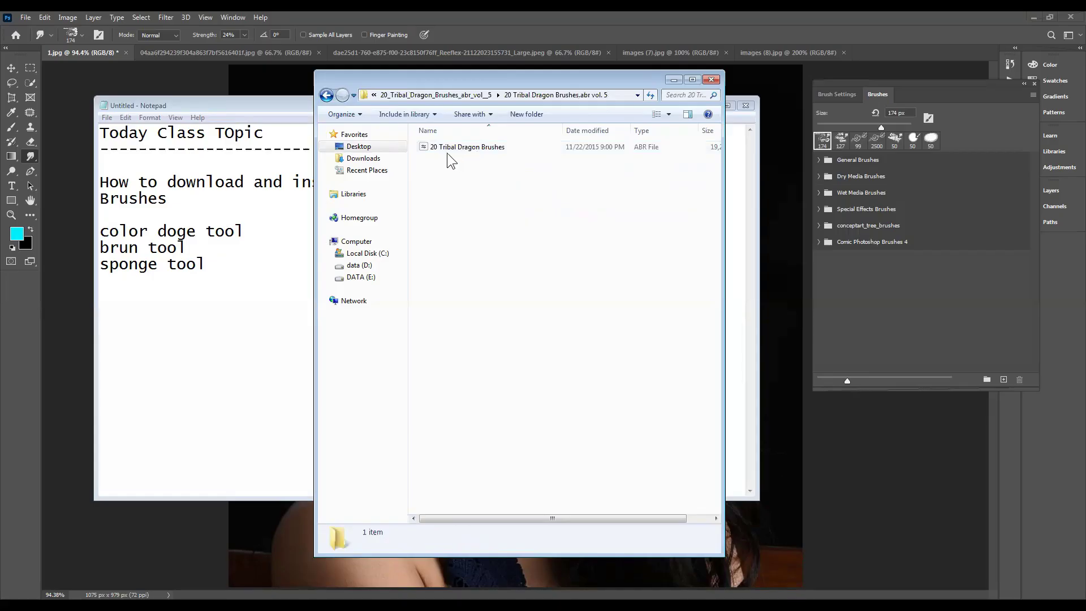
click(475, 151)
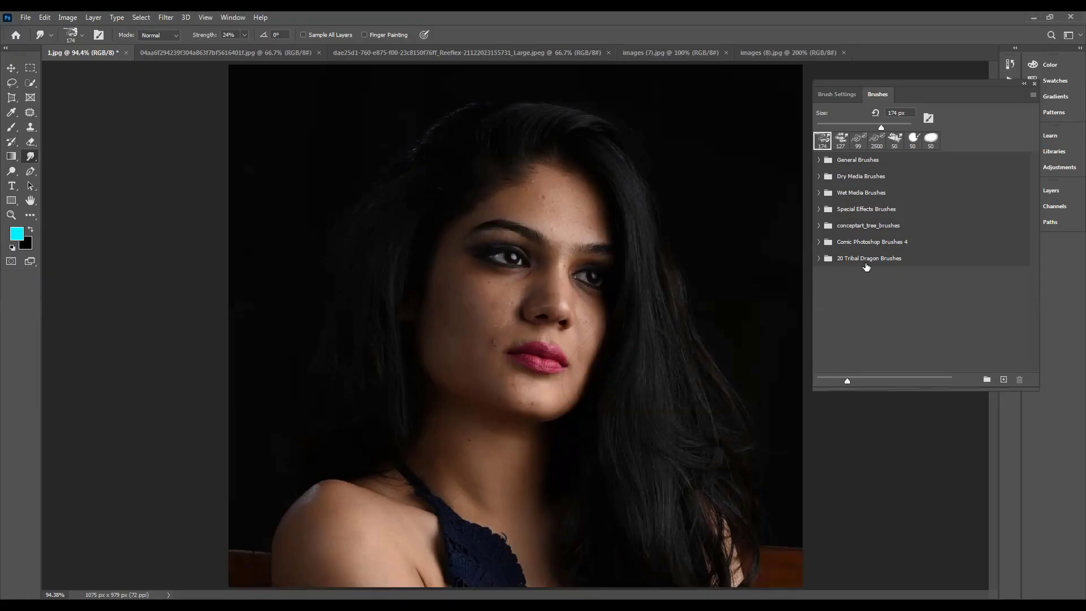
- Expand the 20 Tribal Dragon Brushes group and select the Dragon 19 brush for the Smudge tool
click(816, 259)
scroll(883, 327, down, 3)
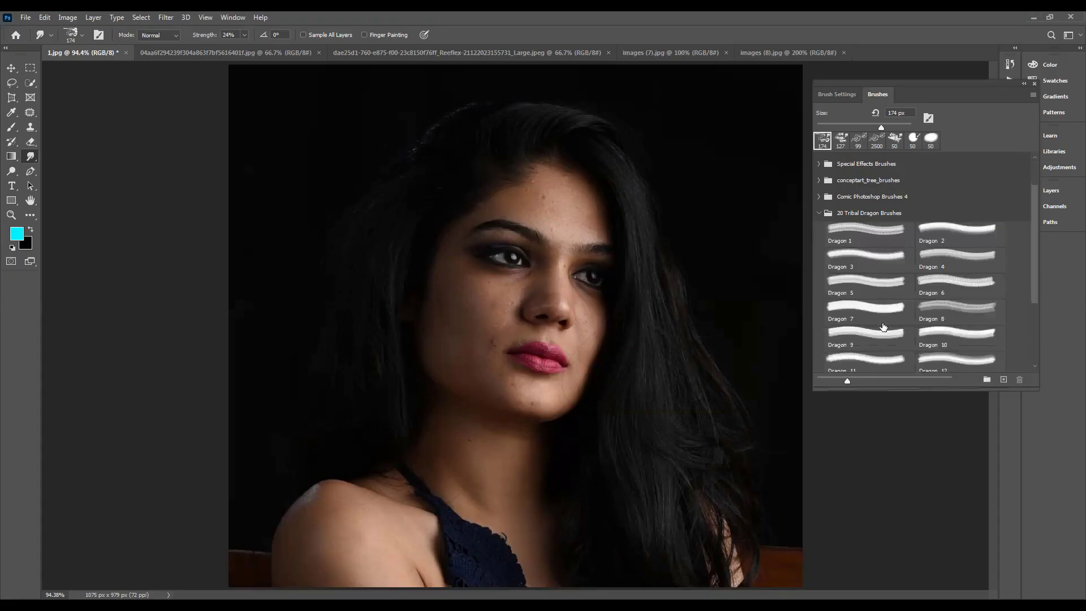
scroll(884, 327, down, 4)
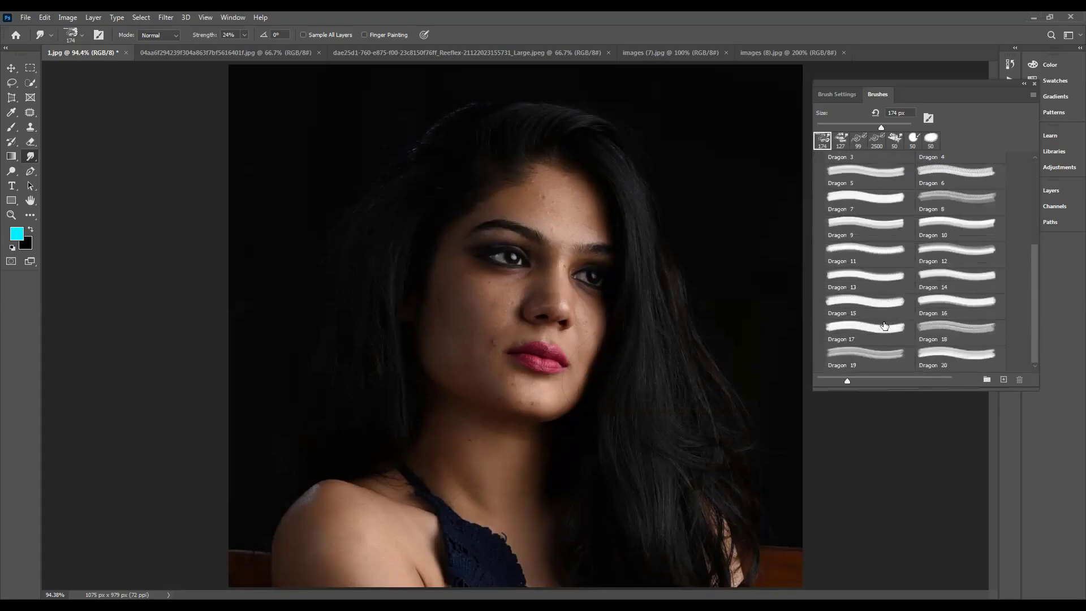
click(848, 353)
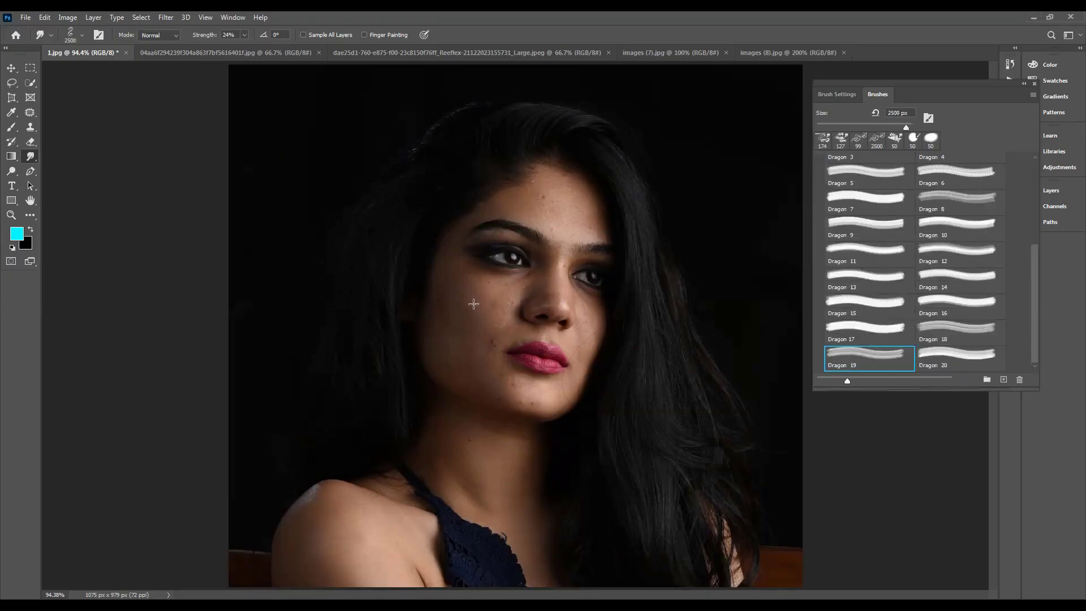
- Set the Dragon 19 tip size to 88 px and raise the Smudge tool's strength to 100%
click(849, 94)
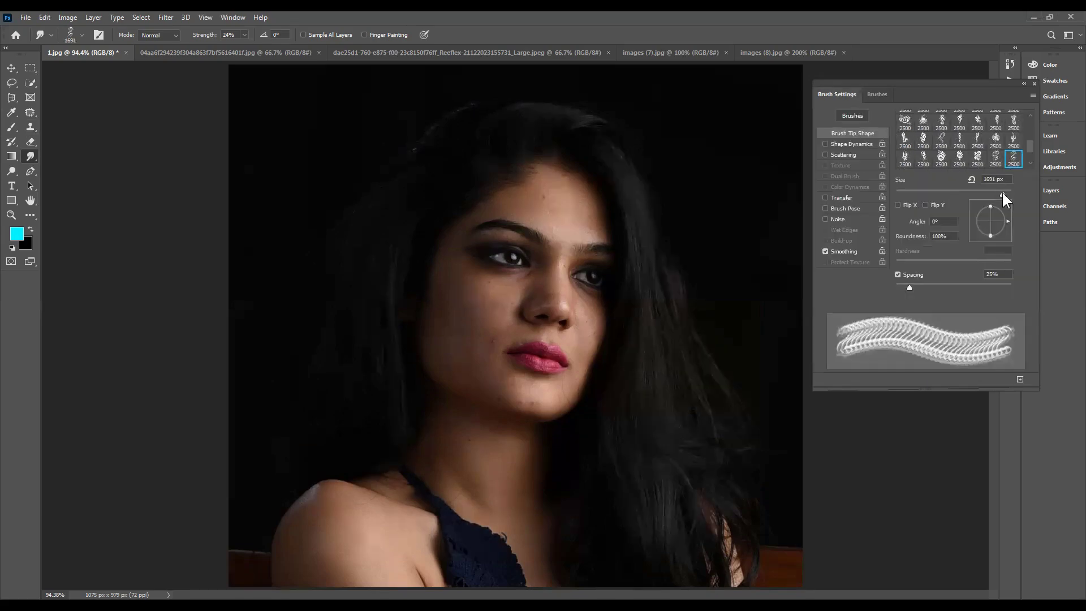
drag(1002, 194, 946, 193)
click(244, 35)
drag(246, 46, 297, 47)
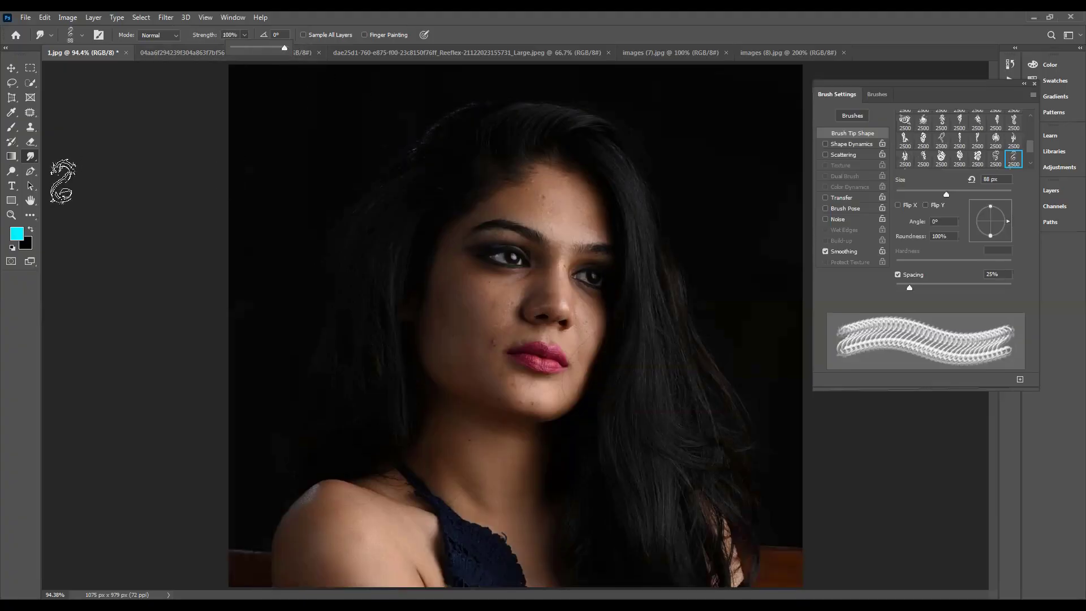
- Switch to the Brush tool and select the Dragon 5 brush at a size of 86 px
click(12, 129)
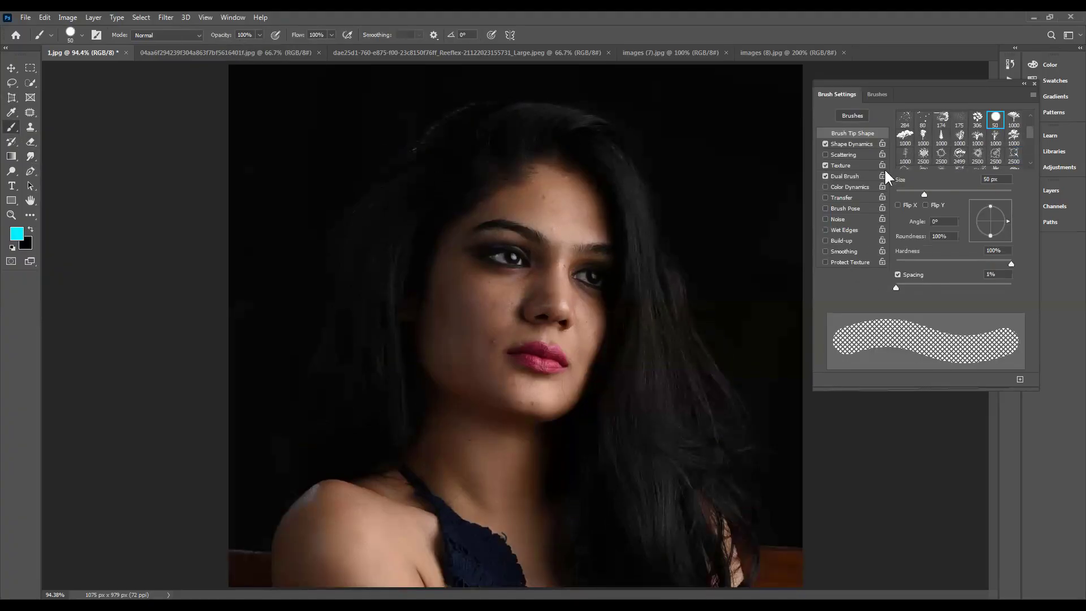
click(878, 94)
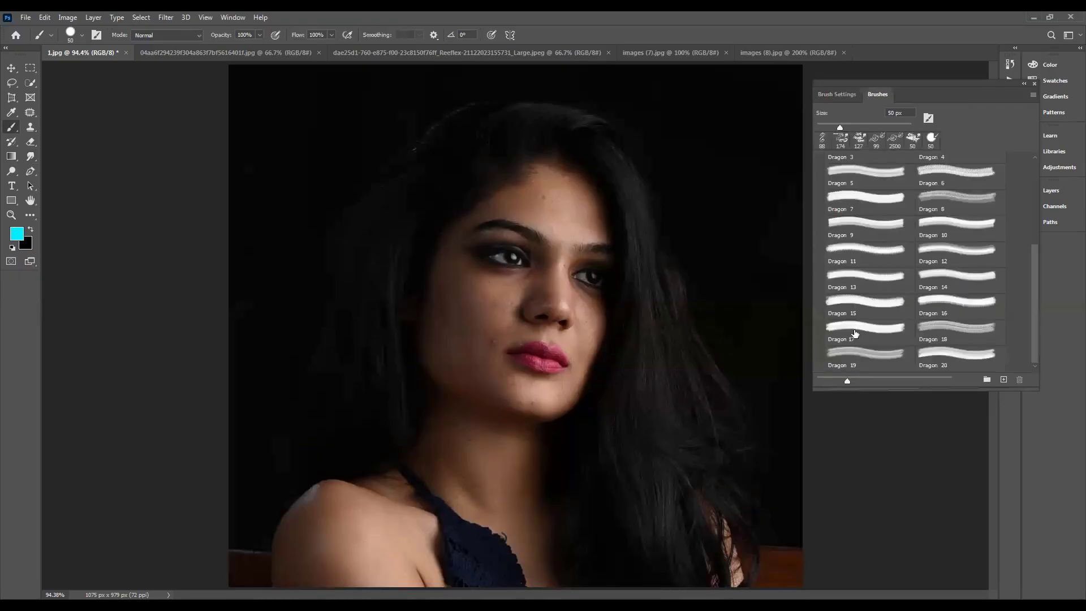
click(858, 168)
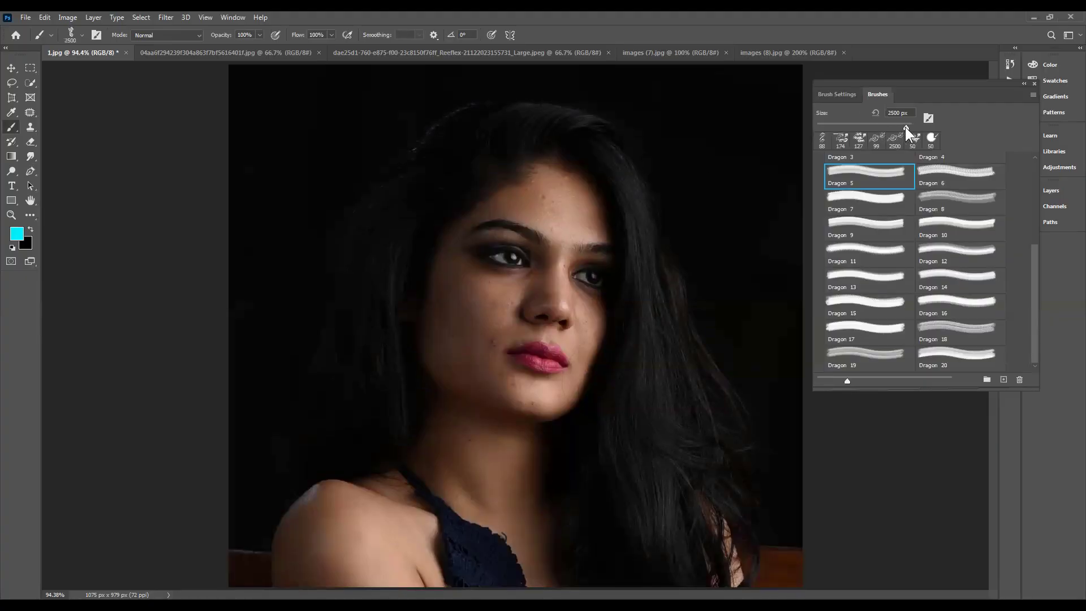
drag(905, 127, 856, 129)
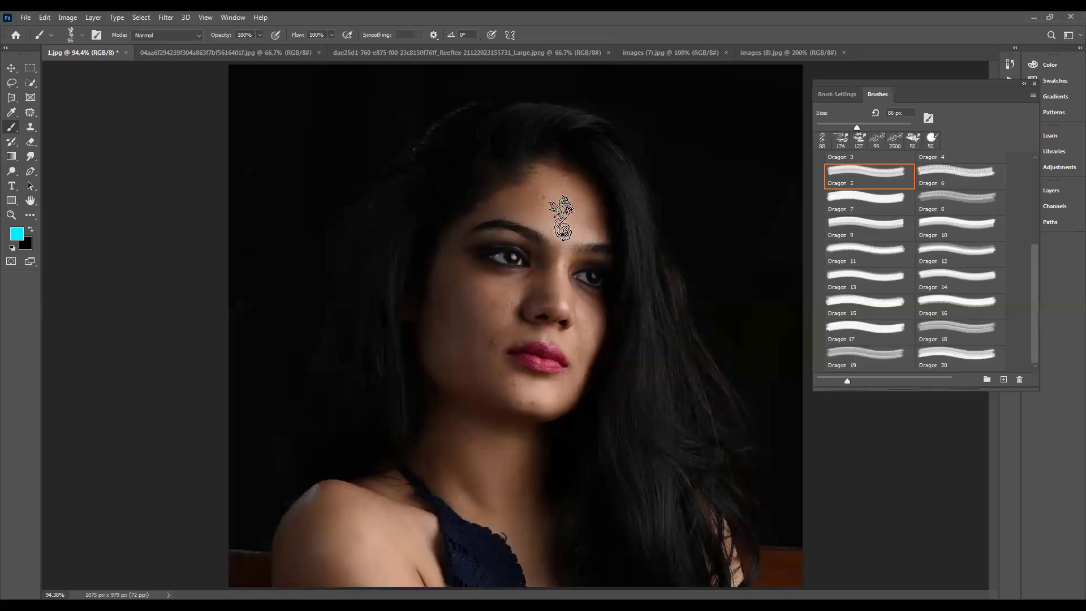
- Try a cyan Dragon 5 stamp on the woman's forehead at 86 px and on her cheek at 300 px, undoing each one
click(561, 218)
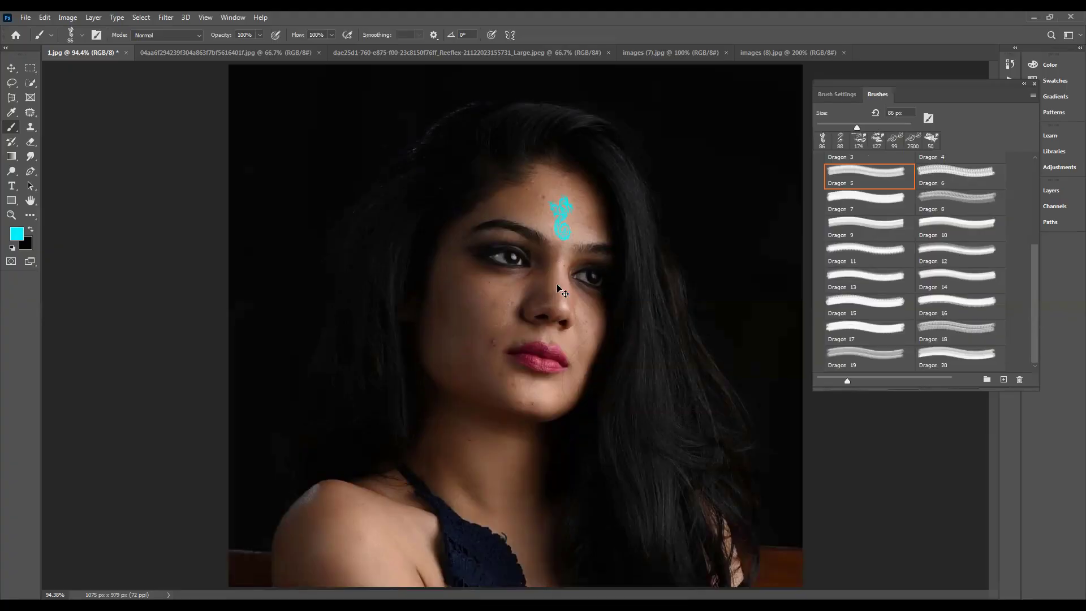
key(ctrl+z)
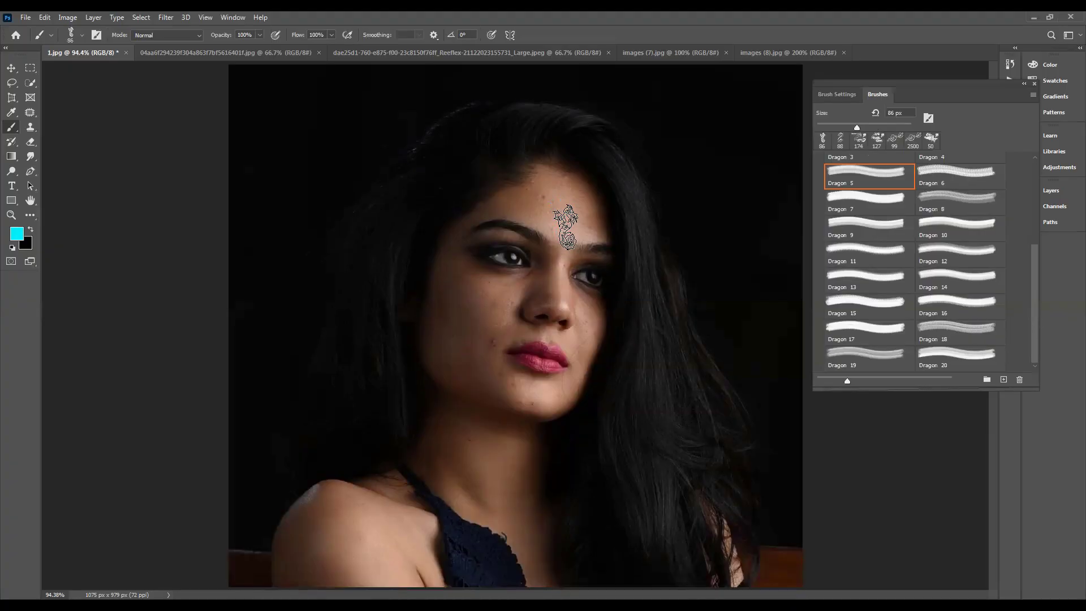
key(bracketright)
key(bracketright)
key(bracketright)
key(bracketright)
key(bracketright)
key(bracketright)
key(bracketright)
key(bracketright)
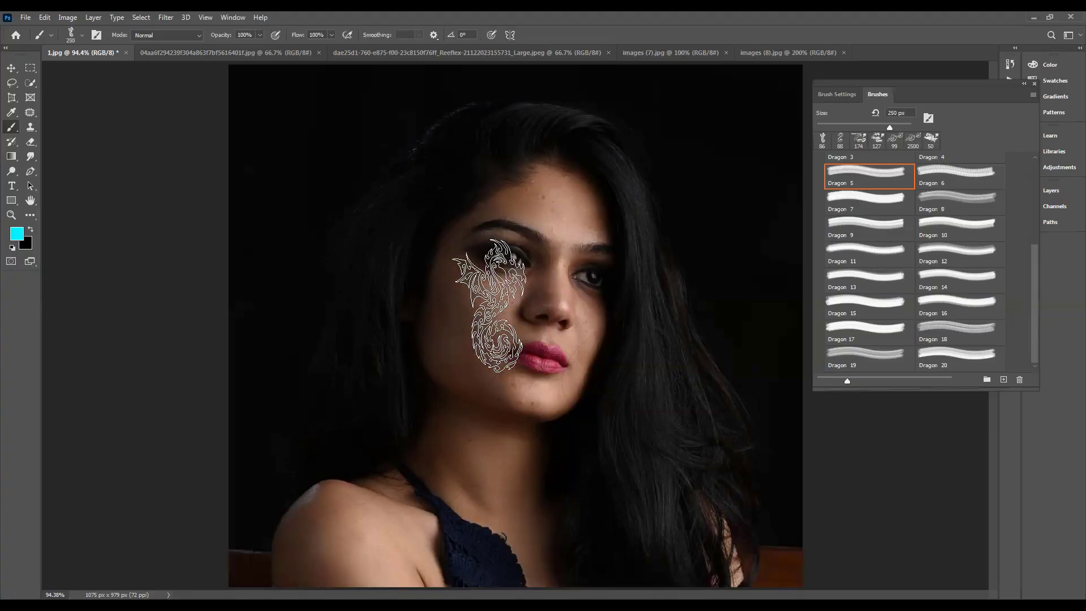
click(470, 337)
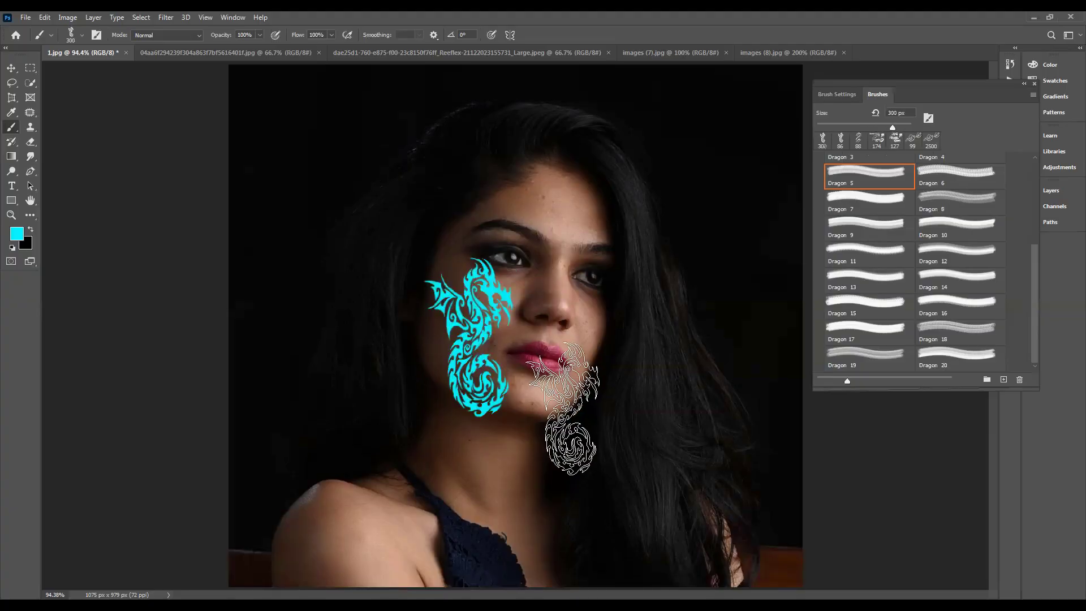
key(ctrl+z)
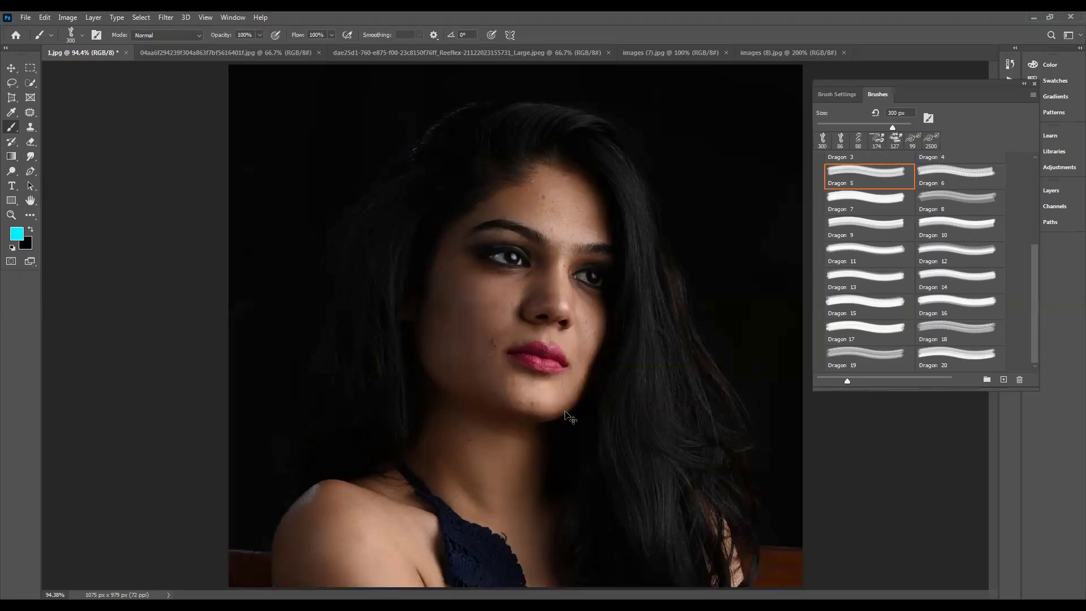
- Try a cyan Dragon 11 stamp at 200 px on the woman's cheek, and undo it
click(852, 249)
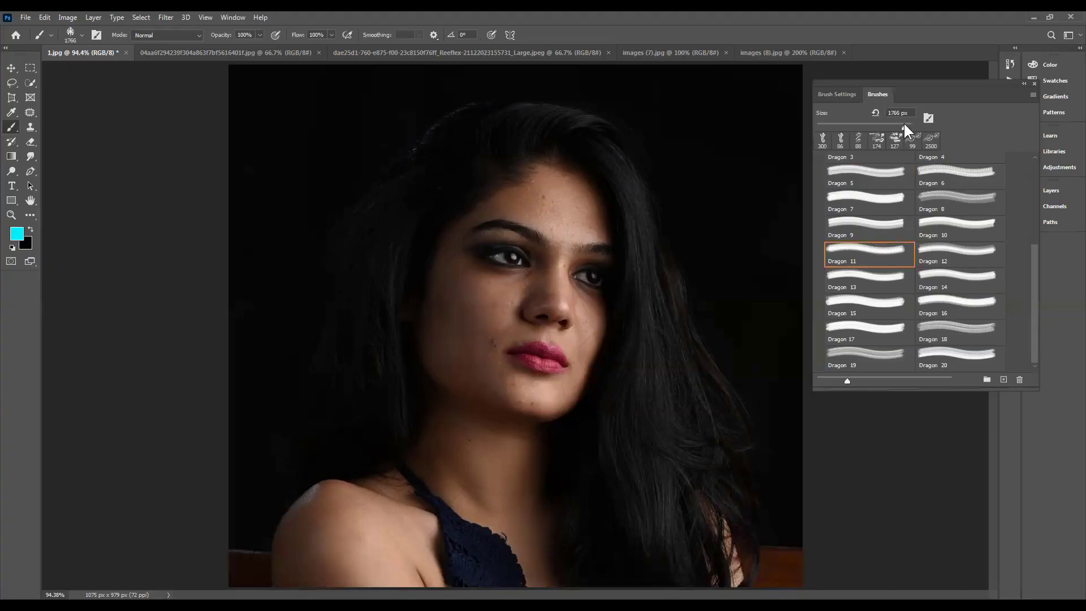
drag(904, 123, 872, 125)
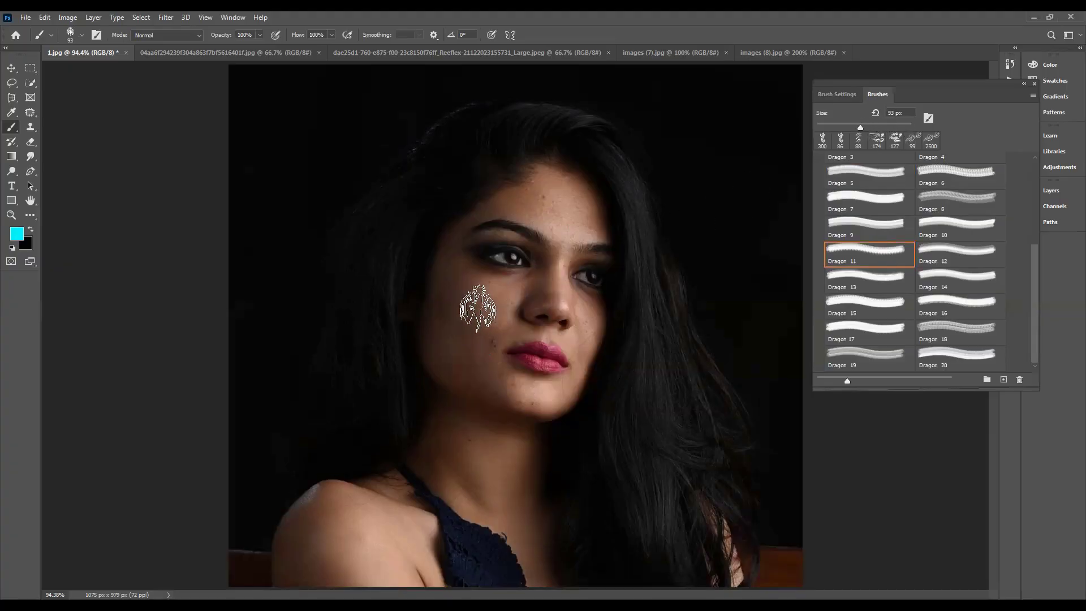
key(bracketright)
key(bracketright)
key(bracketright)
key(bracketright)
key(bracketright)
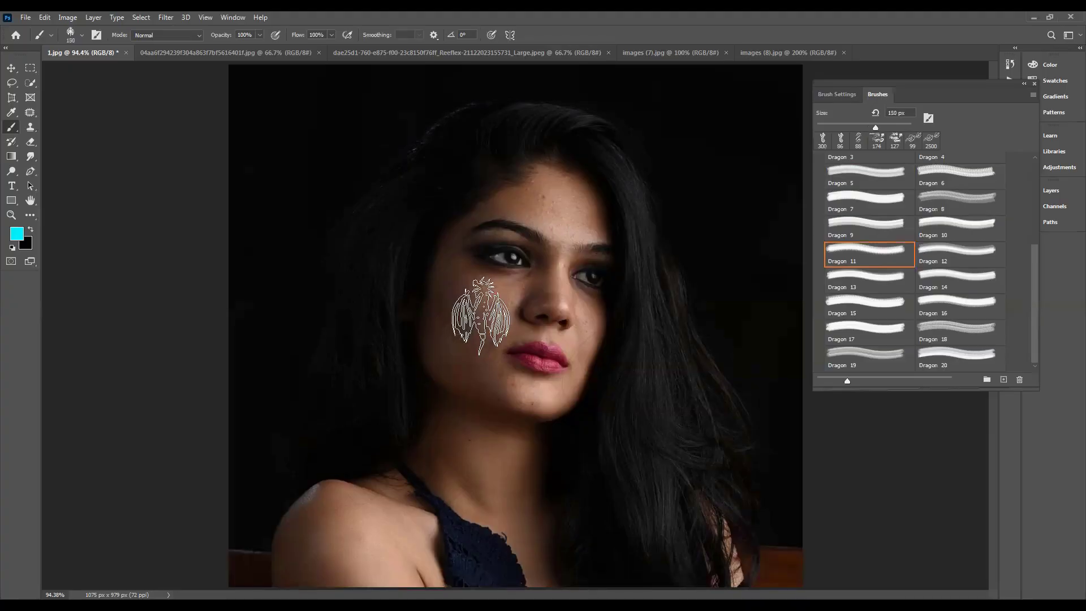
click(475, 332)
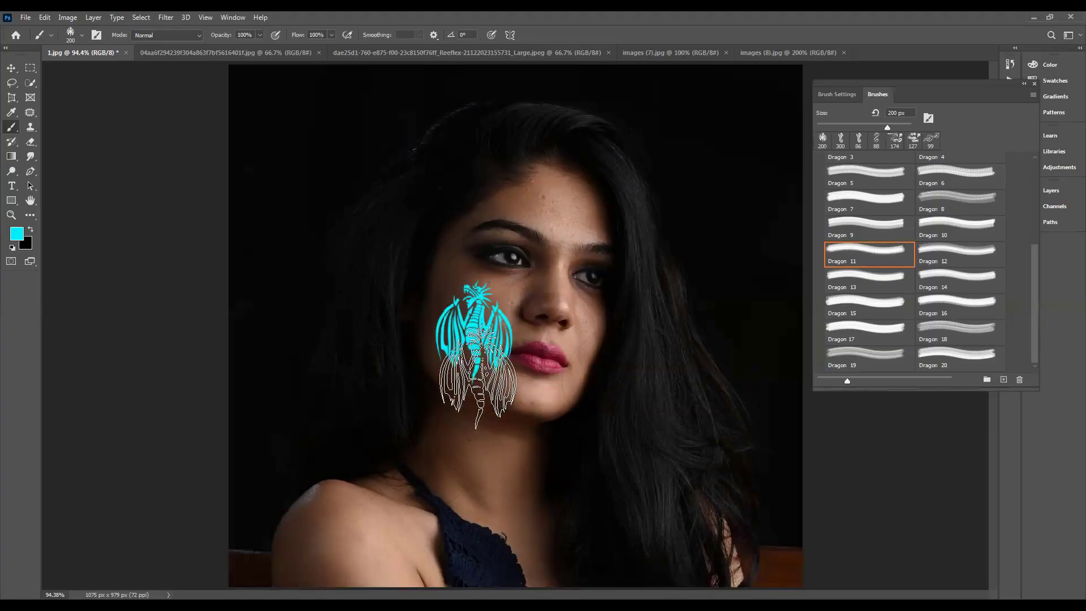
key(ctrl+z)
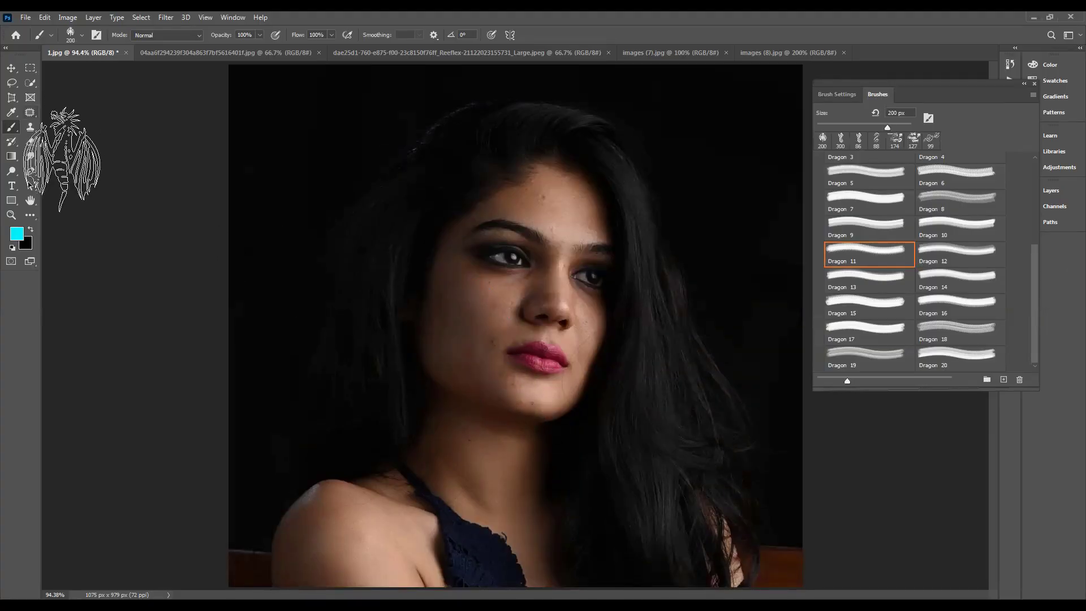
click(181, 35)
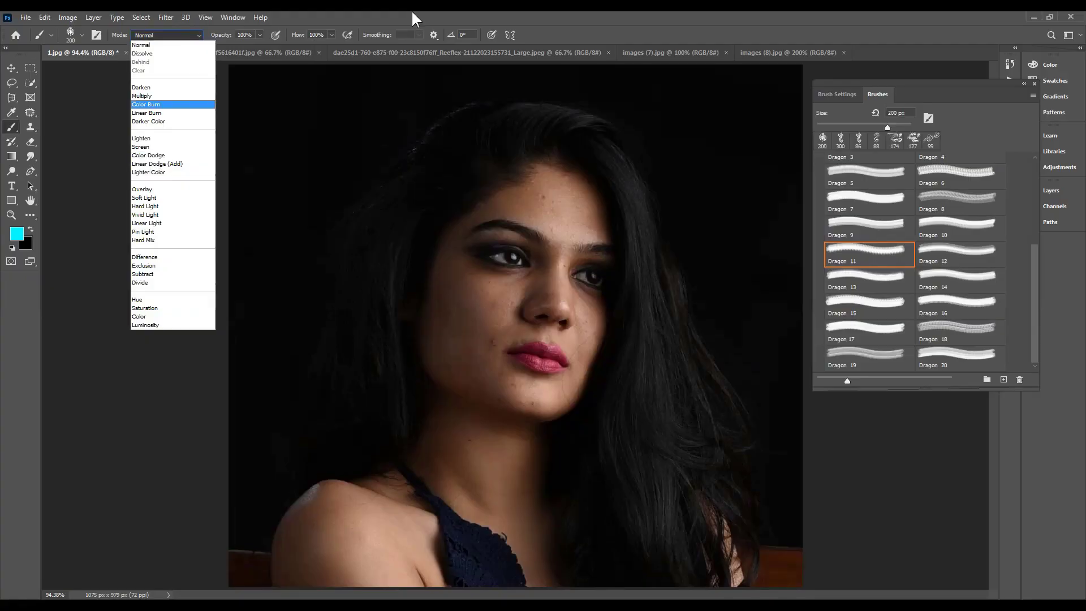
click(354, 543)
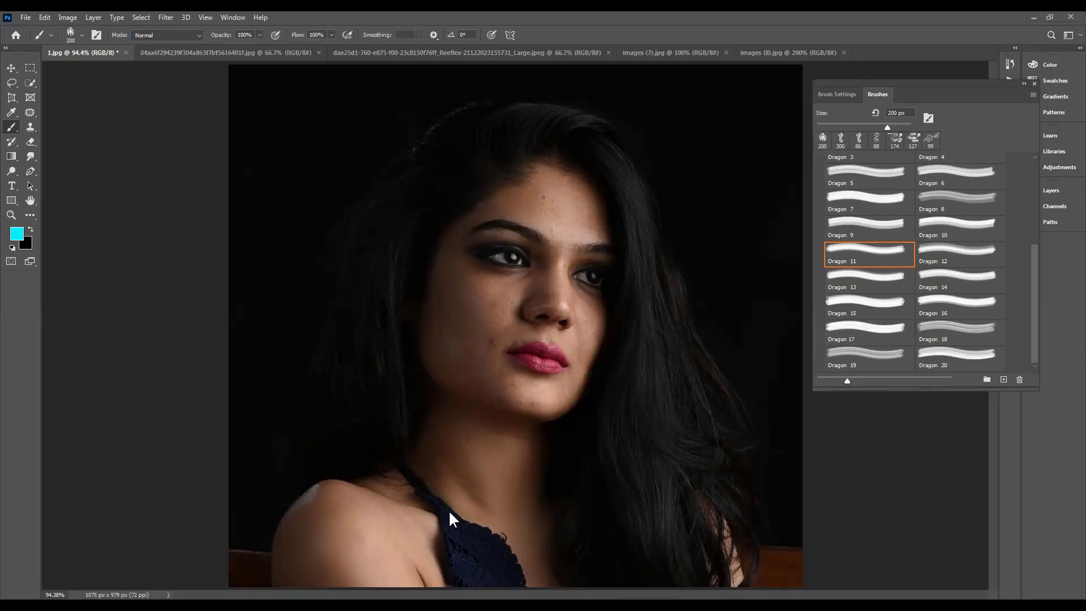
- Look through the other open images and bring images (7).jpg into view
click(652, 54)
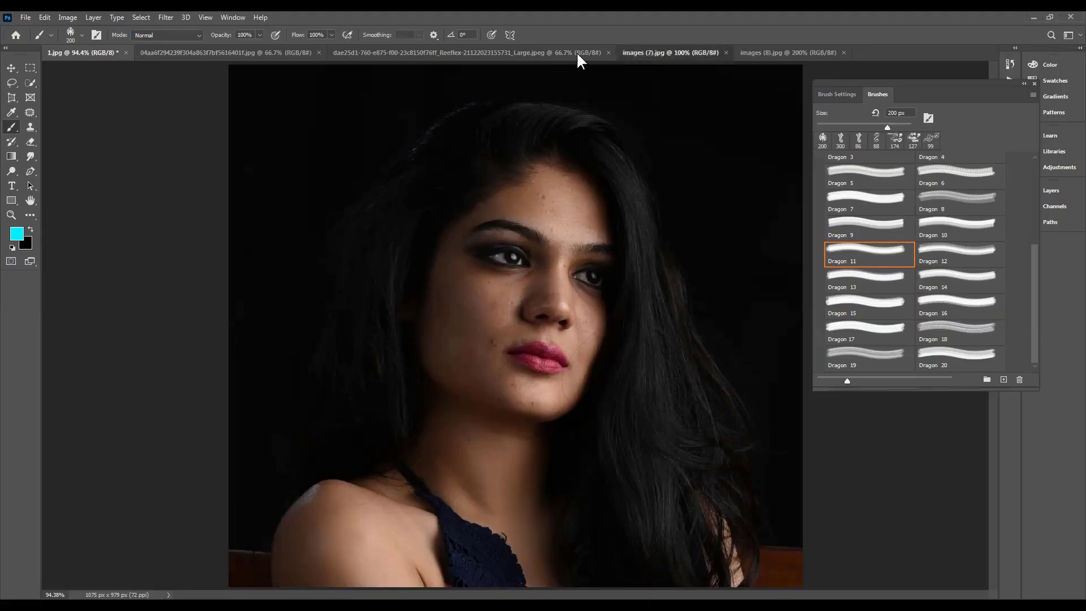
click(541, 52)
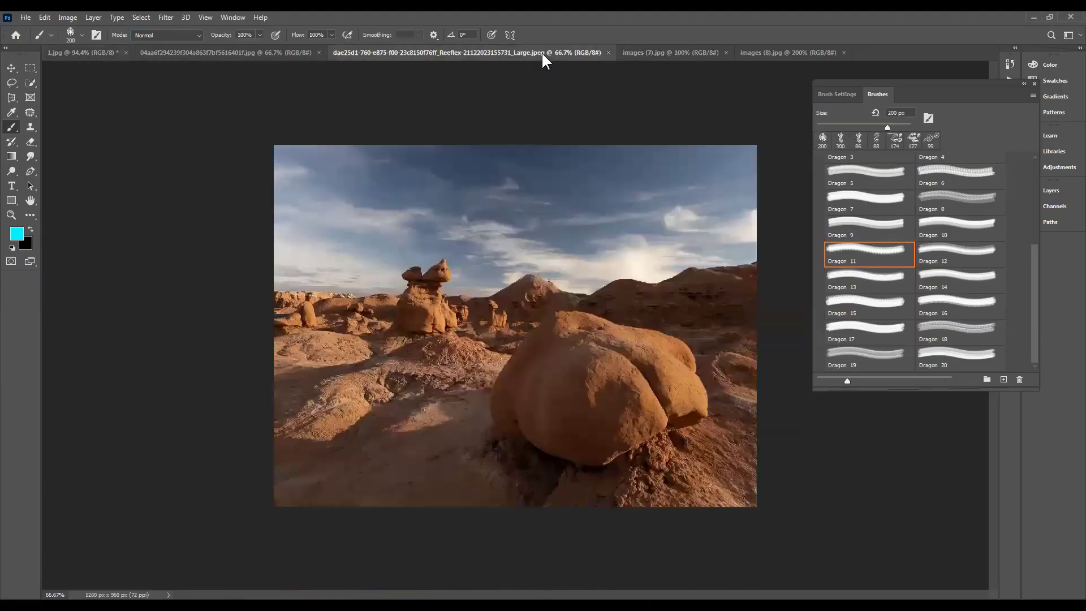
click(270, 54)
click(93, 55)
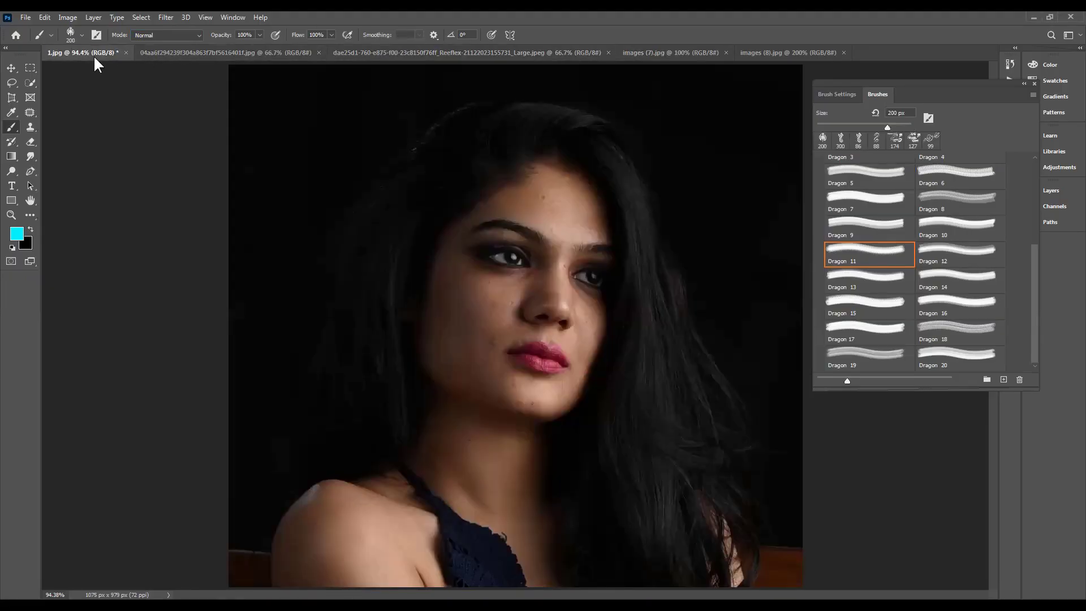
click(778, 52)
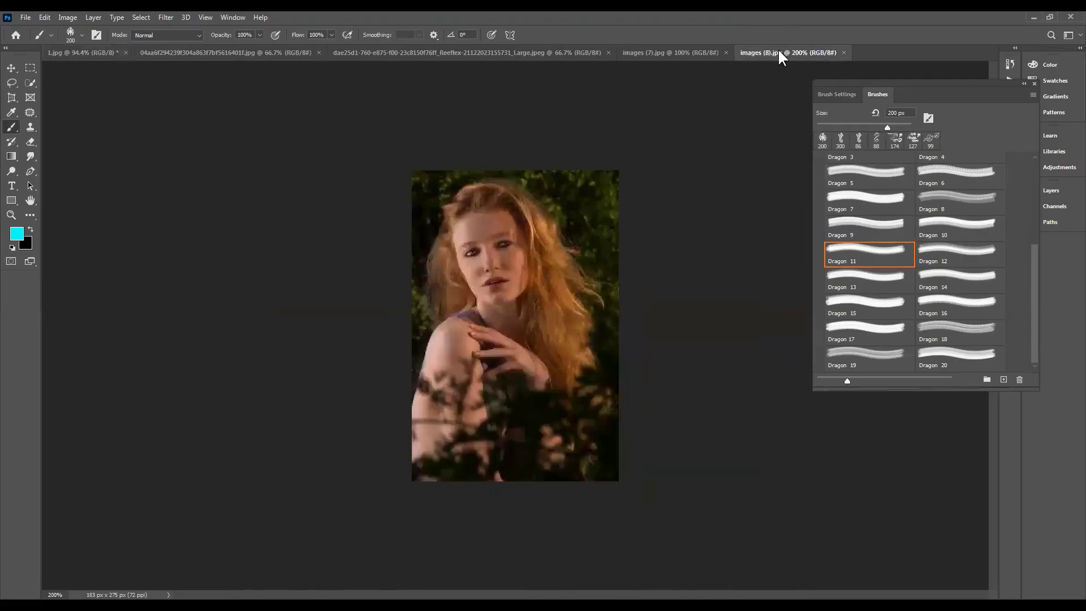
click(664, 52)
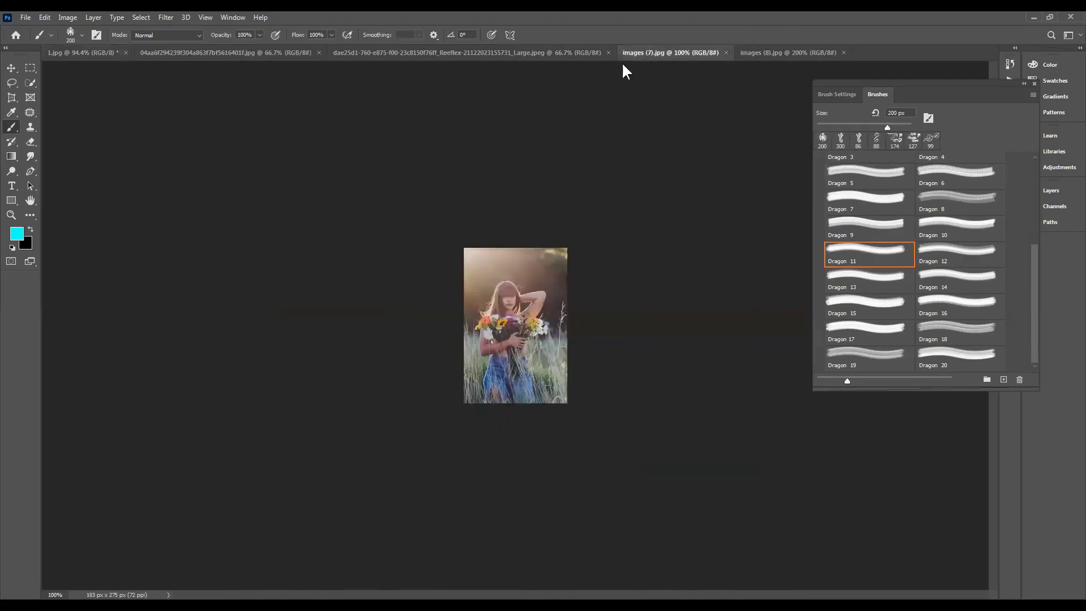
- Return to 1.jpg and try a cyan Dragon 11 stamp at 125 px on the woman's bare shoulder, and undo it
click(93, 54)
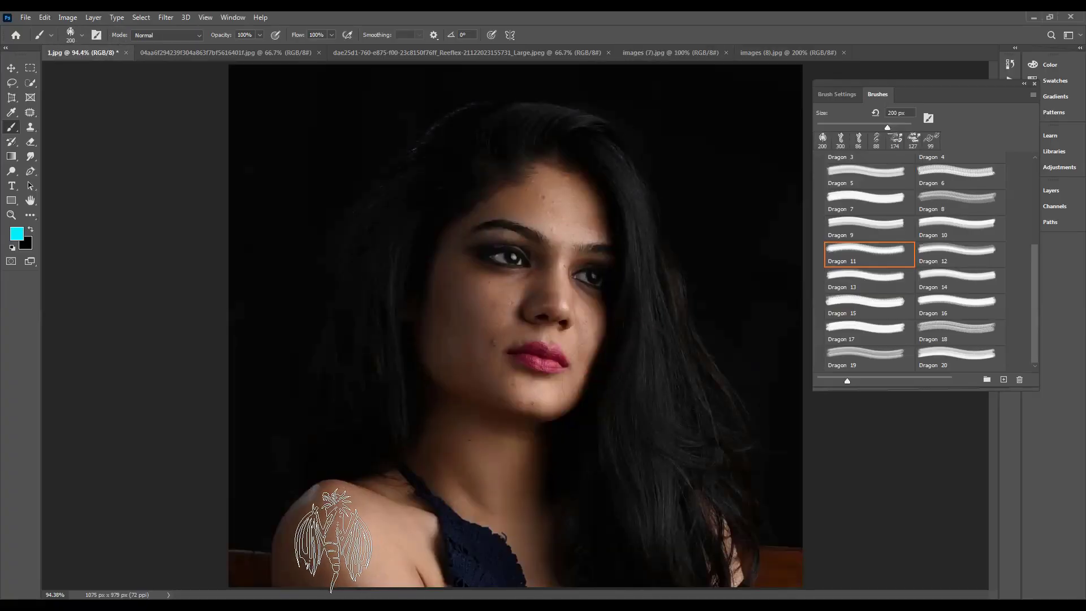
key(bracketleft)
key(bracketleft)
key(bracketleft)
key(bracketleft)
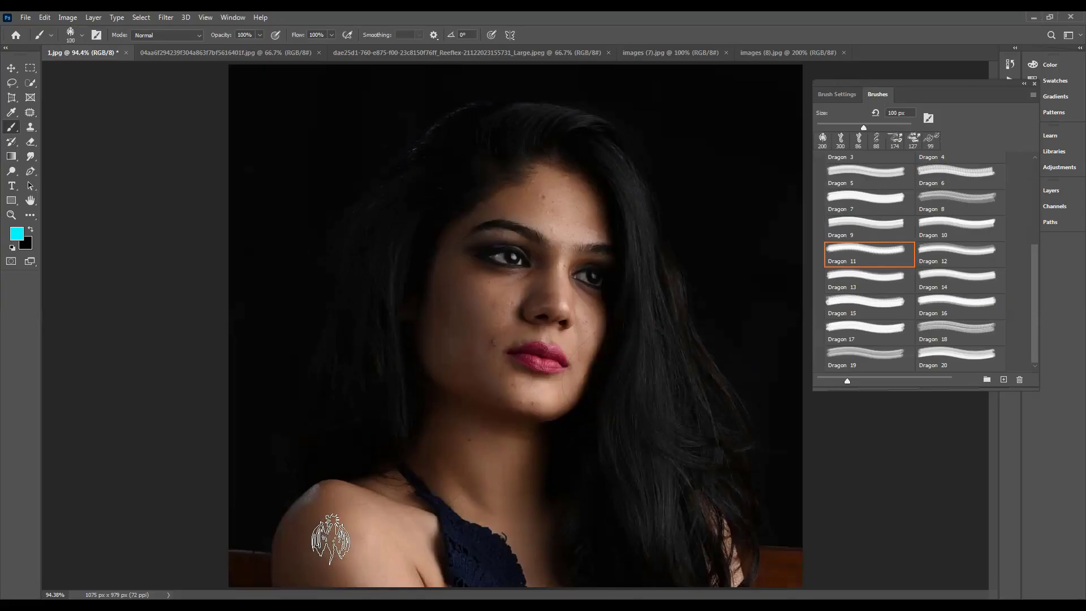
key(bracketright)
click(325, 542)
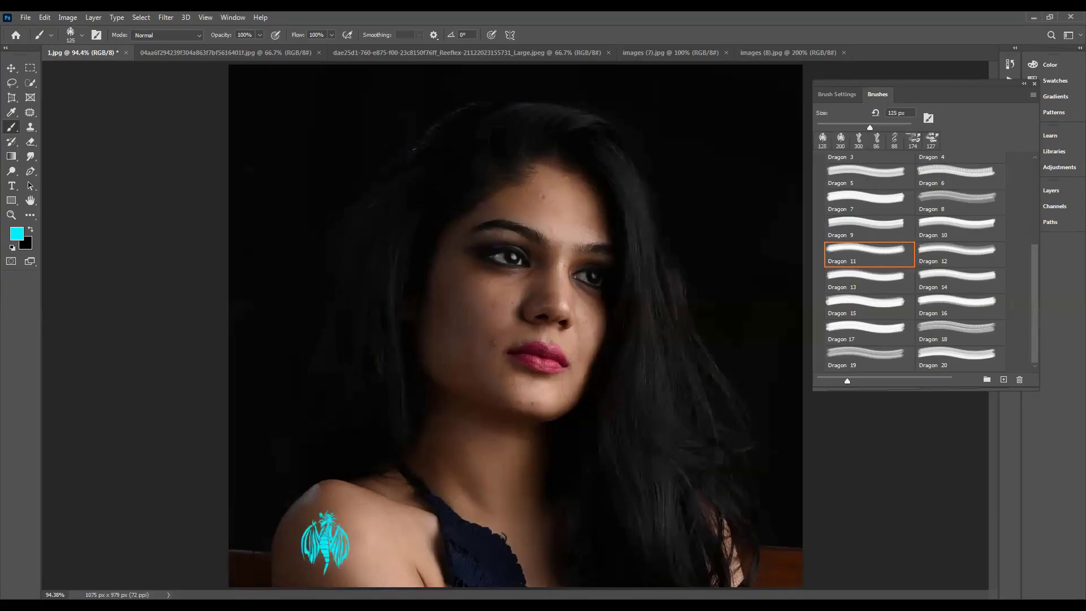
key(ctrl+z)
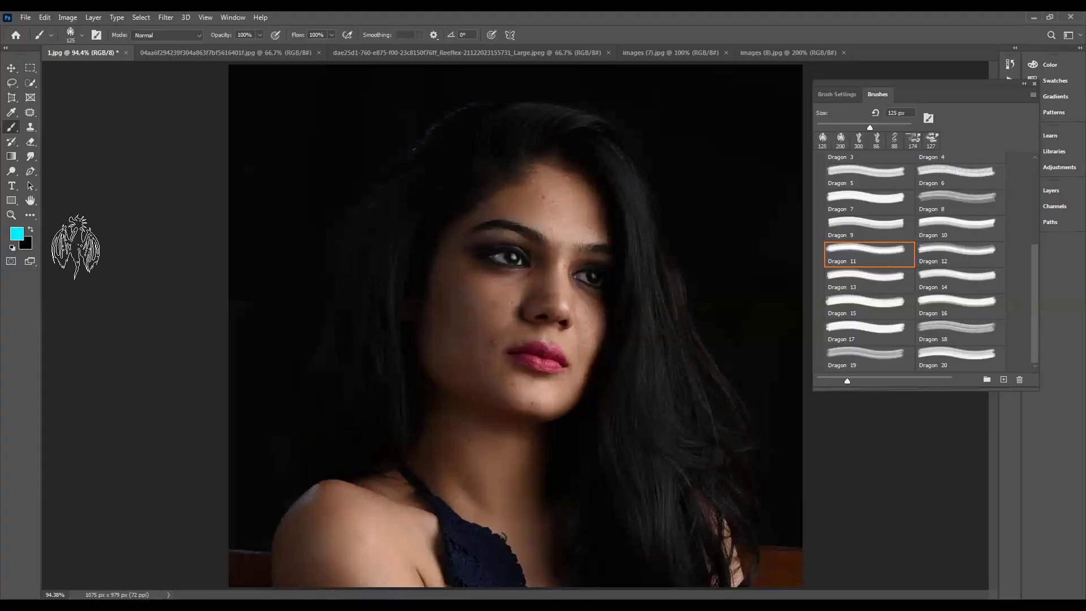
- Swap the foreground colour to black, set the brush mode to Overlay, and try a Dragon 11 stamp on the shoulder, undoing it
click(31, 230)
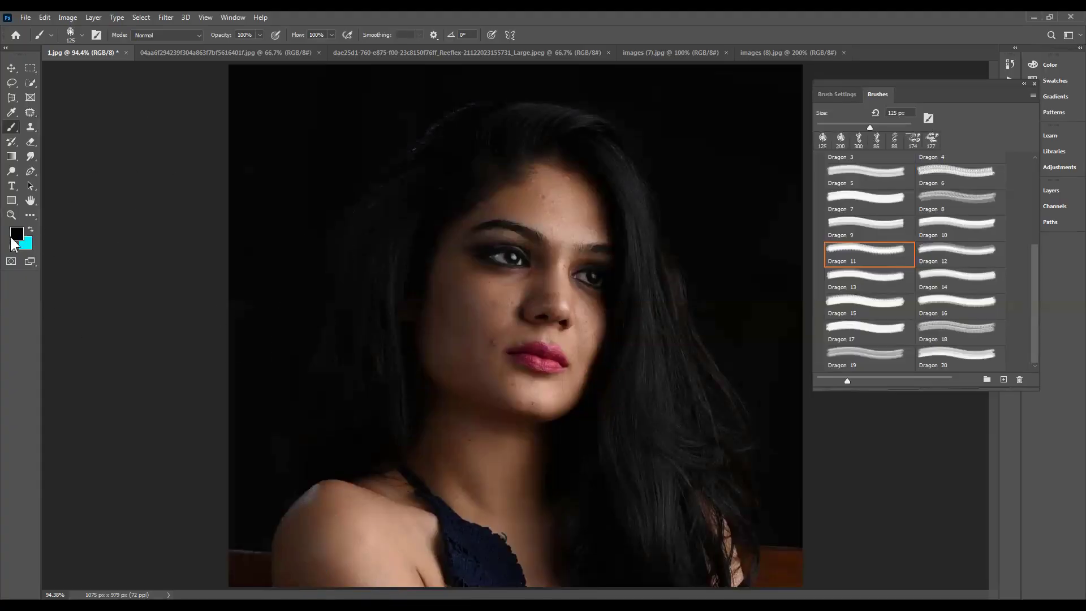
click(161, 35)
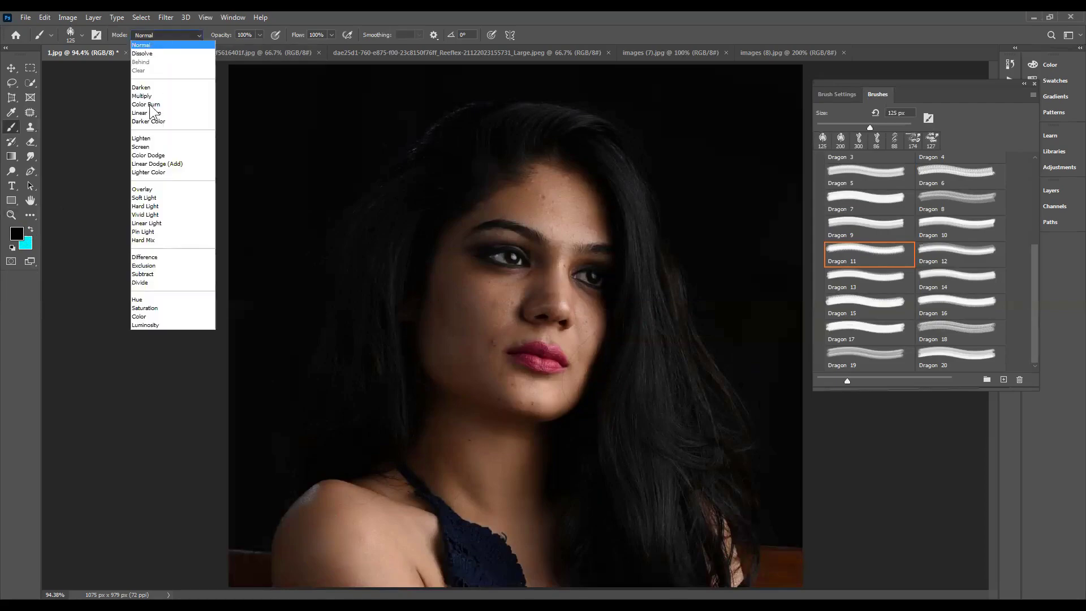
click(156, 189)
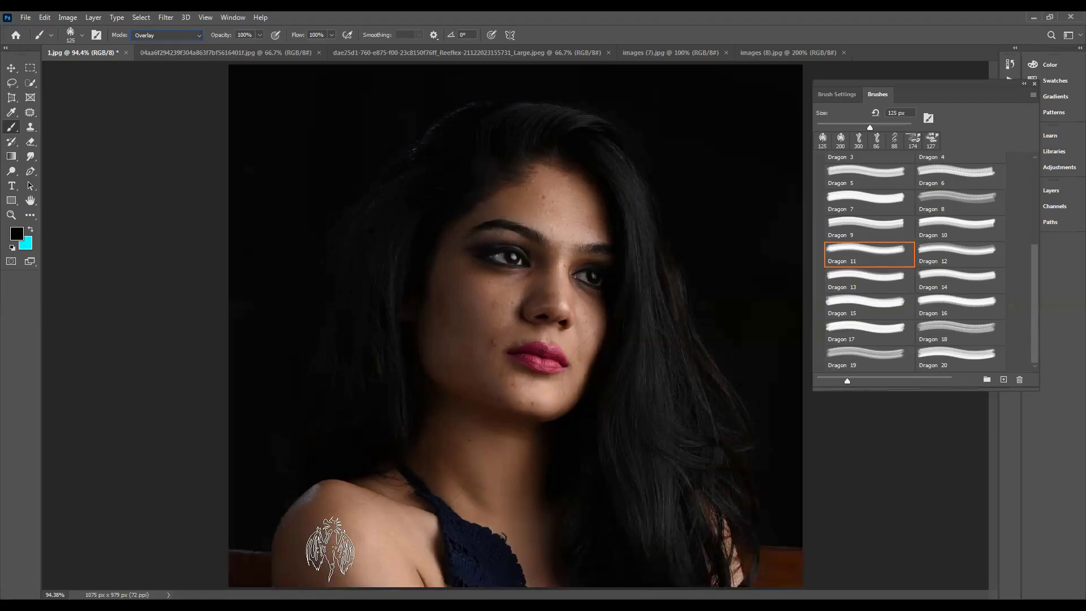
click(330, 548)
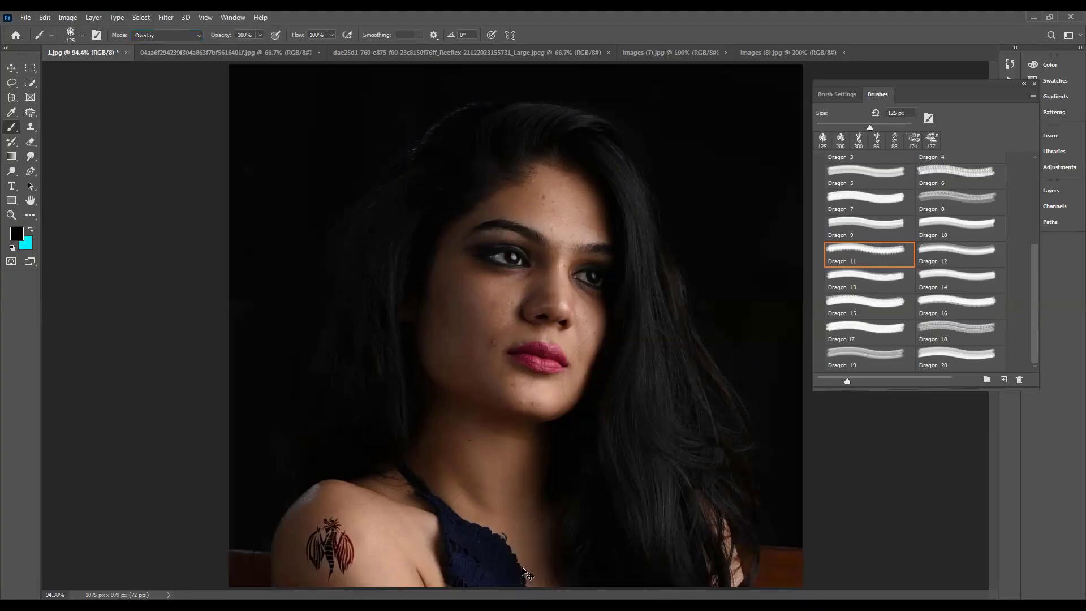
key(ctrl+z)
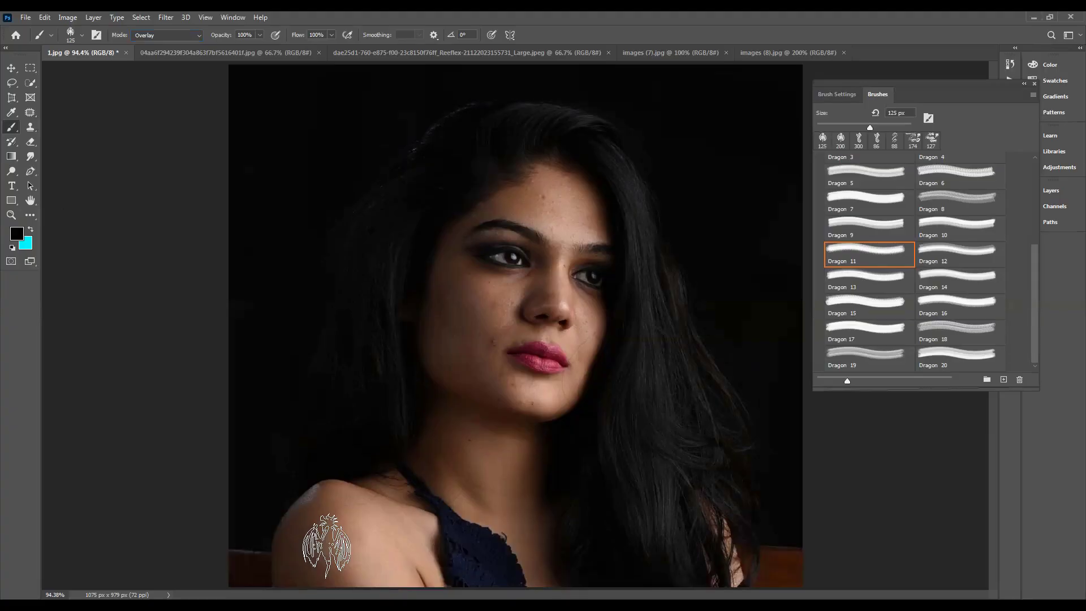
- Rotate the Dragon 11 brush to 29° and try black Overlay stamps on the shoulder, undoing each one
click(838, 95)
click(878, 94)
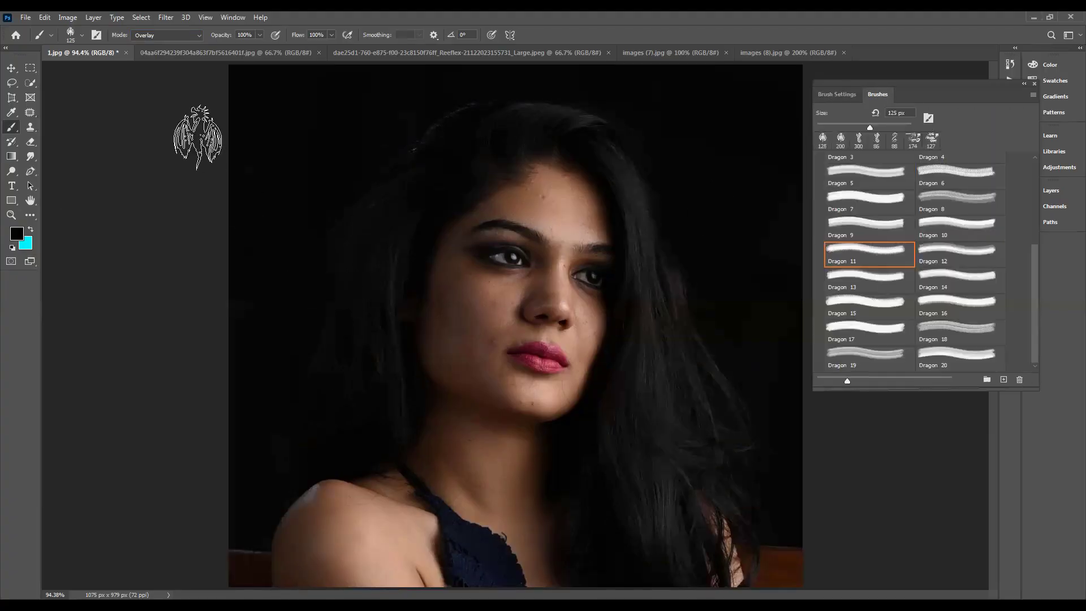
click(79, 36)
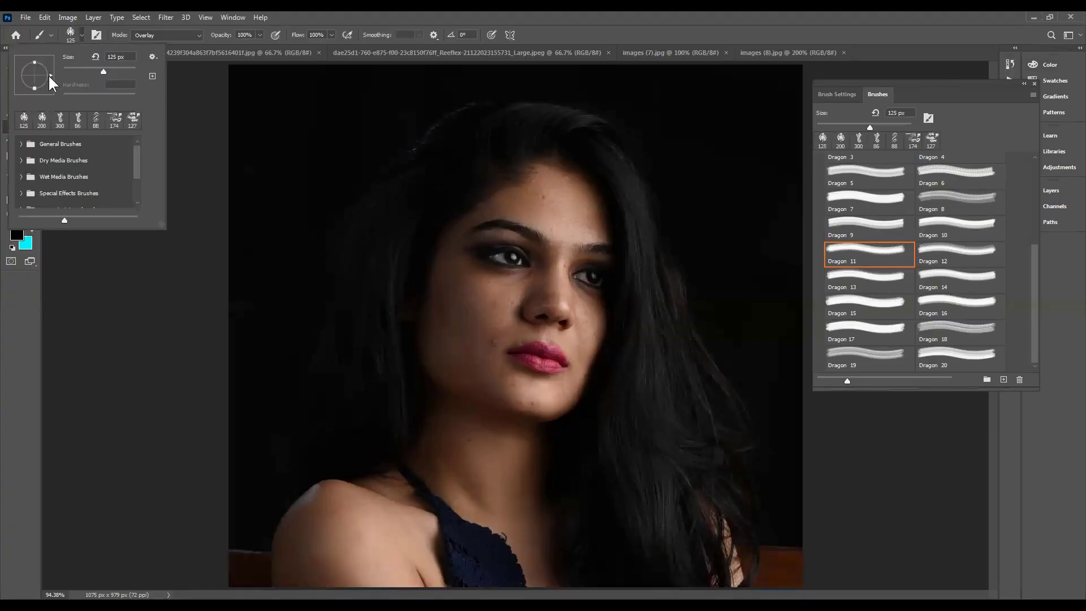
drag(48, 74, 48, 70)
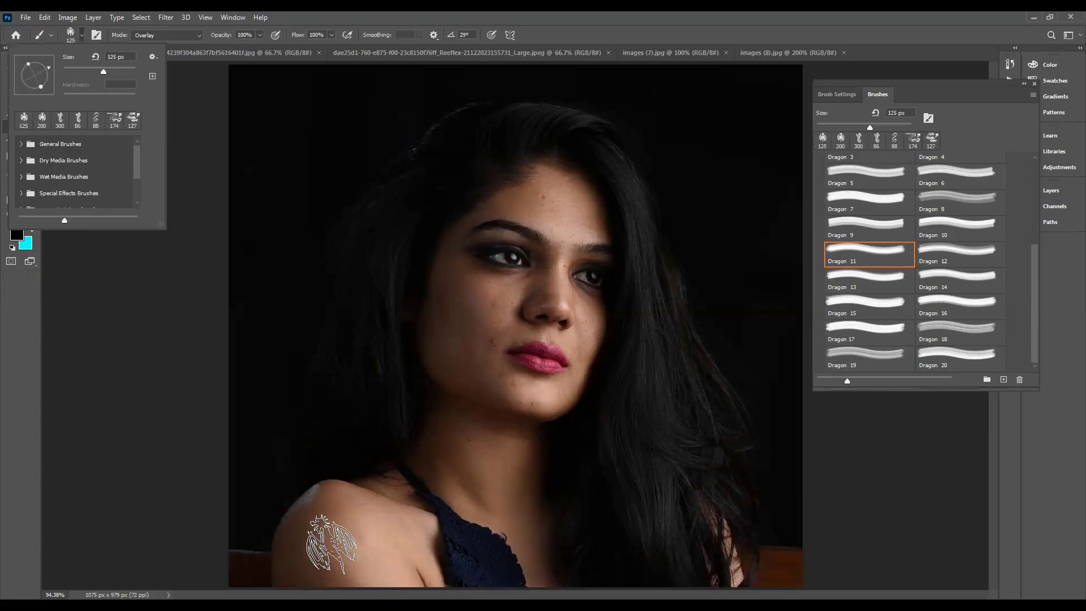
click(331, 543)
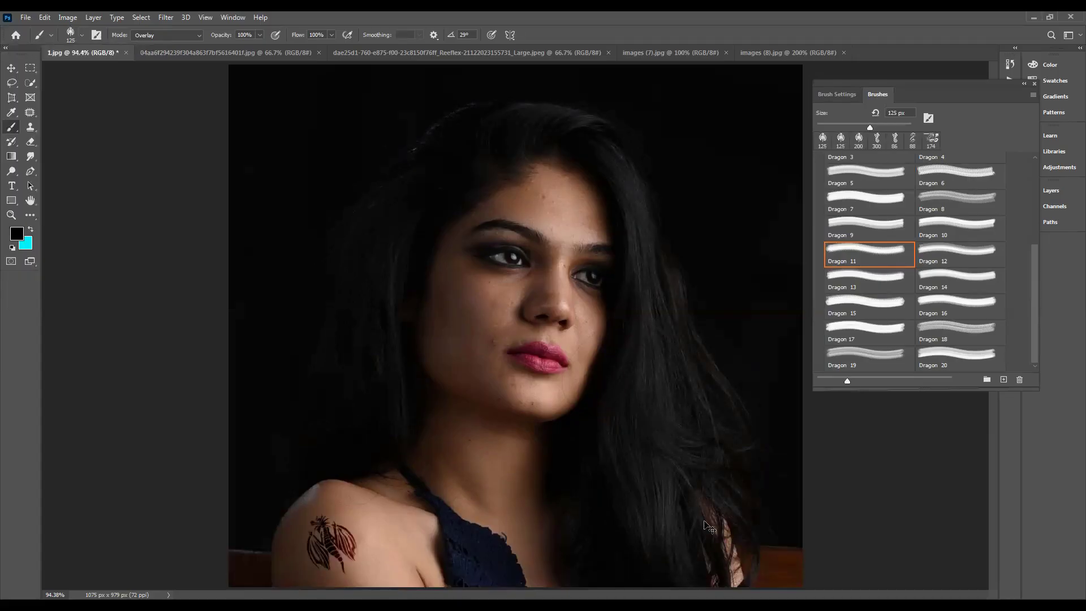
key(ctrl+z)
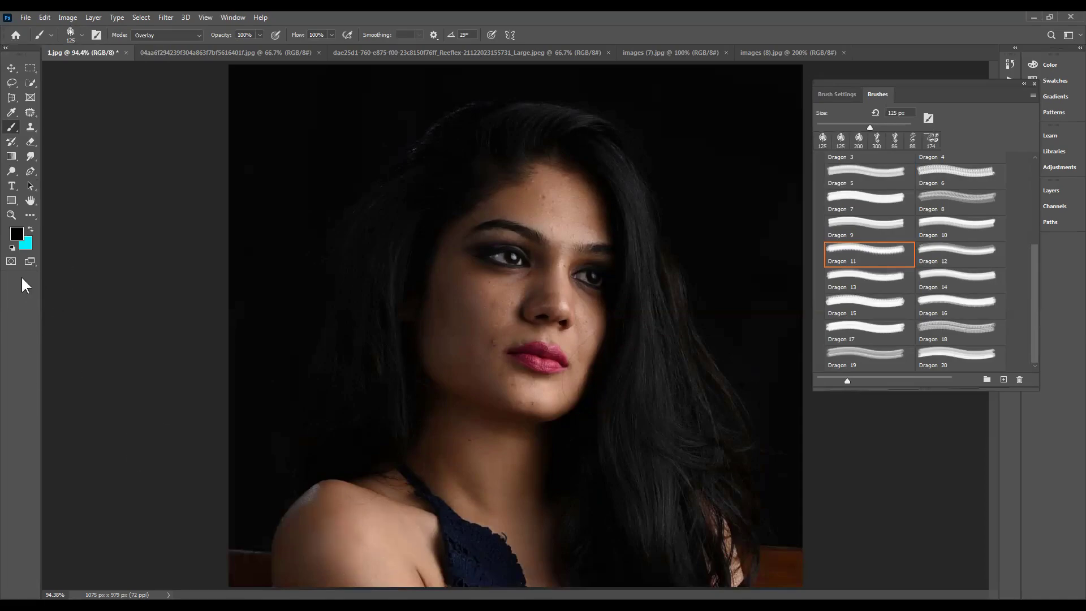
click(346, 537)
key(ctrl+z)
- Set the brush mode to Darken and try a rotated Dragon 11 stamp on the shoulder, and undo it
click(165, 35)
click(151, 88)
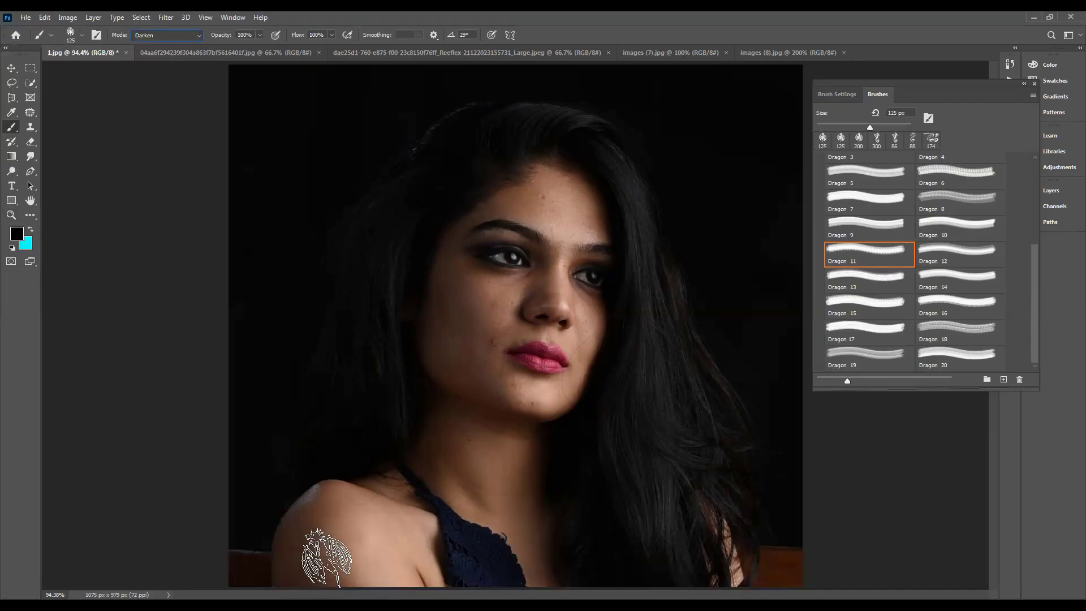
click(323, 548)
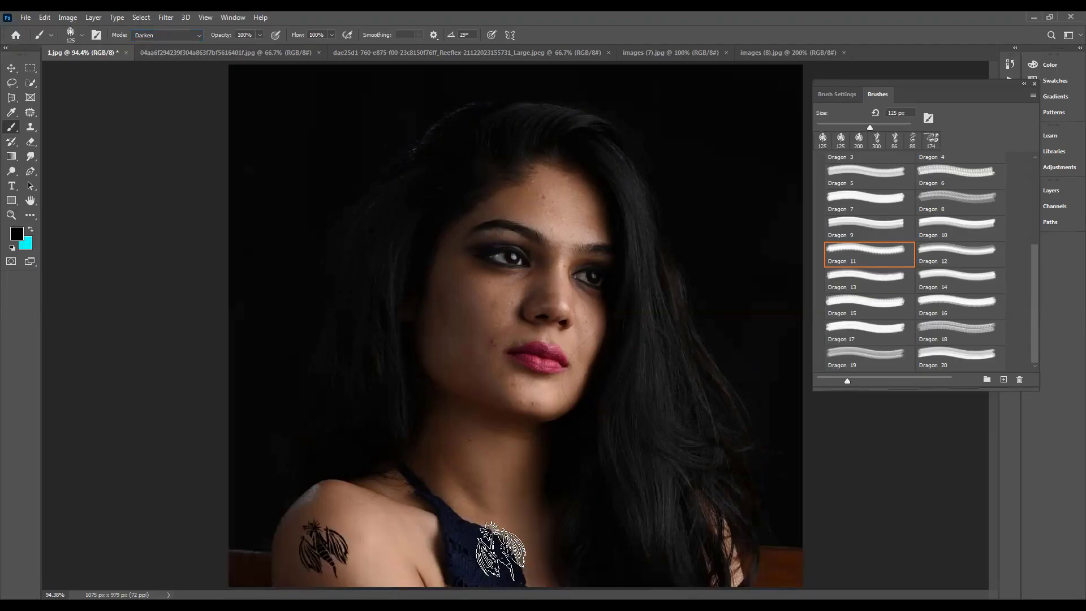
key(ctrl+z)
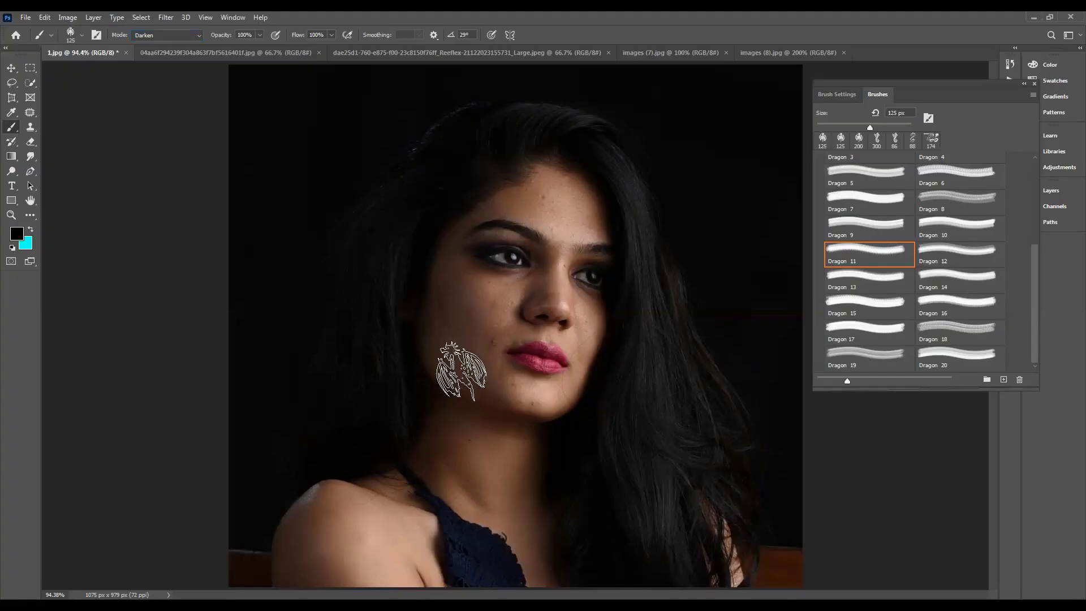
- Select the Dragon 18 brush and reduce its size to 125 px
click(954, 330)
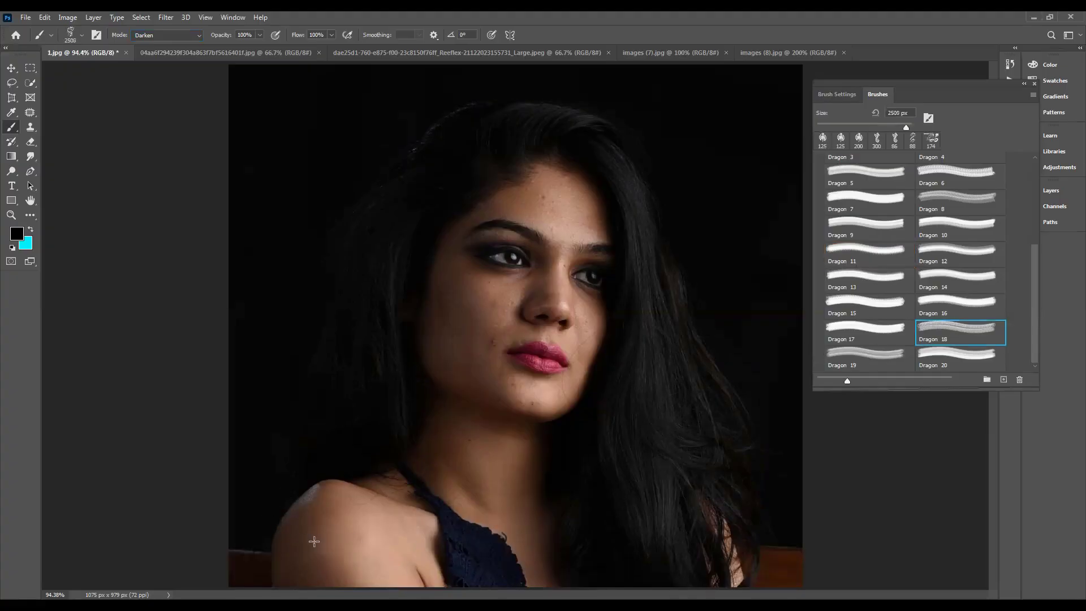
key(bracketleft)
key(bracketleft)
key(bracketleft)
key(bracketleft)
key(bracketleft)
key(bracketleft)
key(bracketleft)
key(bracketleft)
key(bracketleft)
key(bracketleft)
key(bracketleft)
key(bracketleft)
key(bracketleft)
key(bracketleft)
key(bracketleft)
key(bracketleft)
key(bracketleft)
key(bracketleft)
key(bracketleft)
key(bracketleft)
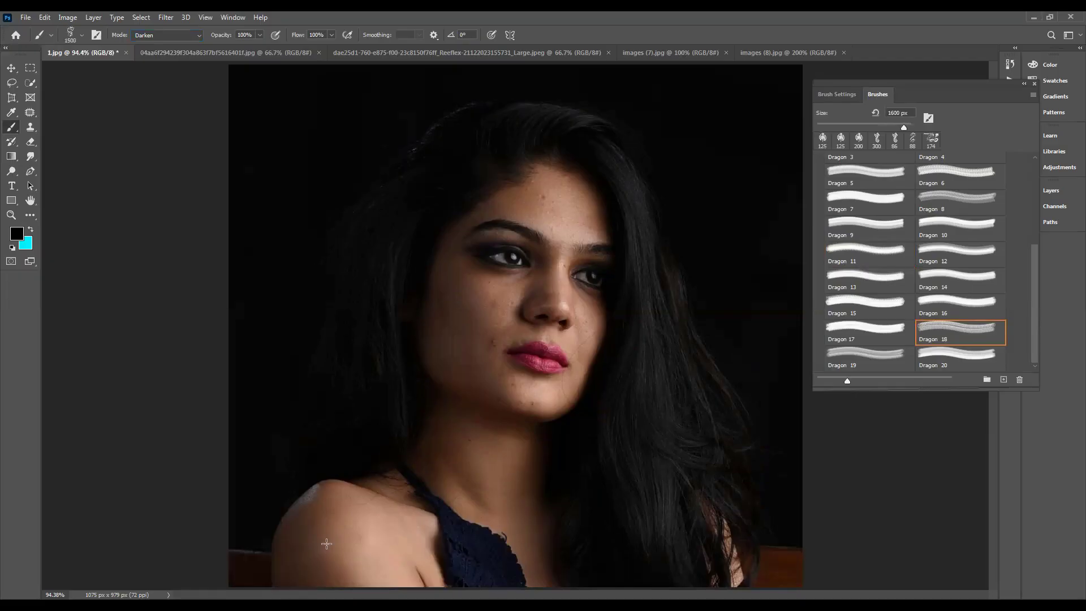
key(bracketleft)
key(bracketleft)
key(bracketleft)
key(bracketright)
key(bracketright)
key(bracketright)
- Try an unrotated Dragon 18 stamp on the shoulder and undo it, and stamp it there in black at a 41° brush angle
drag(331, 541, 373, 560)
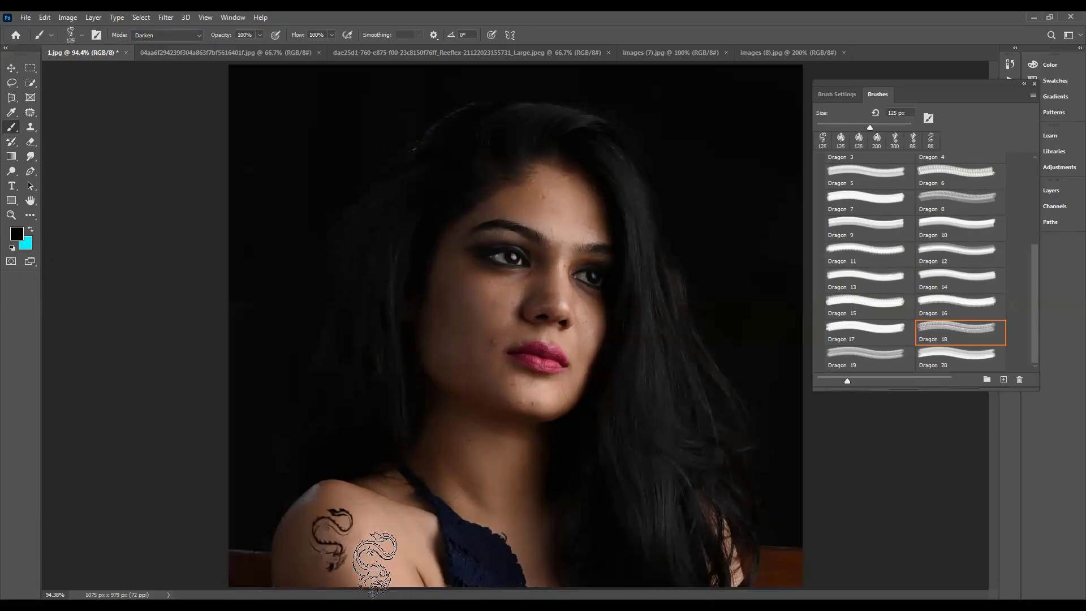
key(ctrl+z)
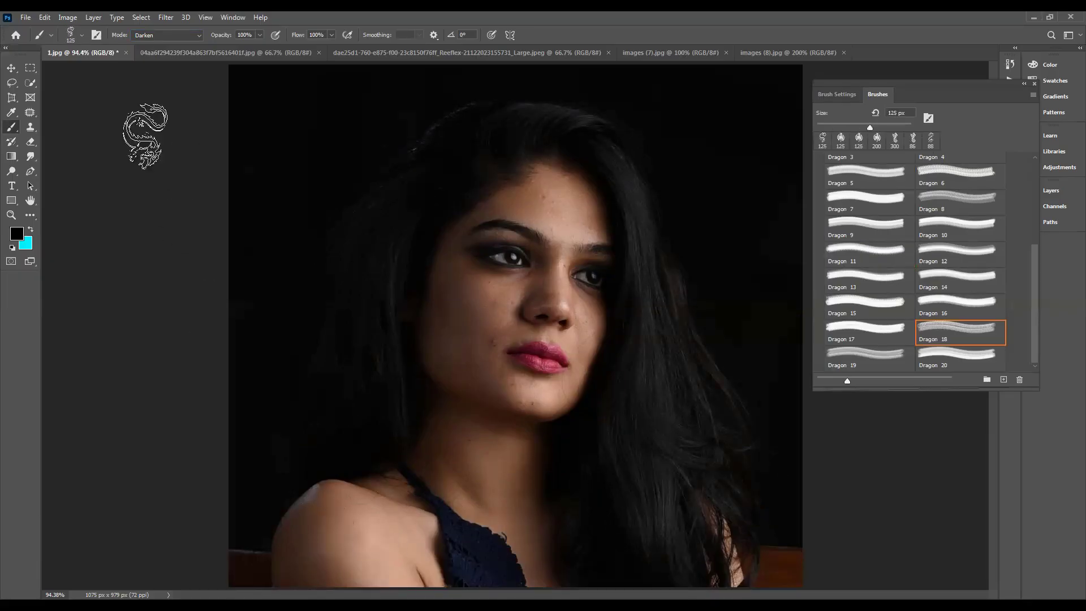
click(81, 35)
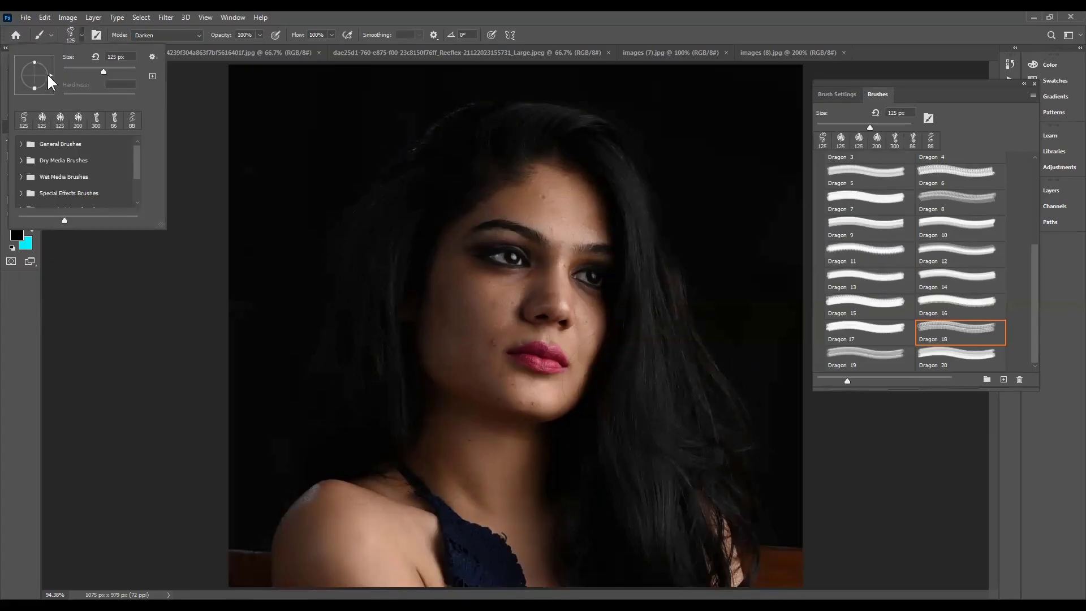
drag(47, 62, 48, 65)
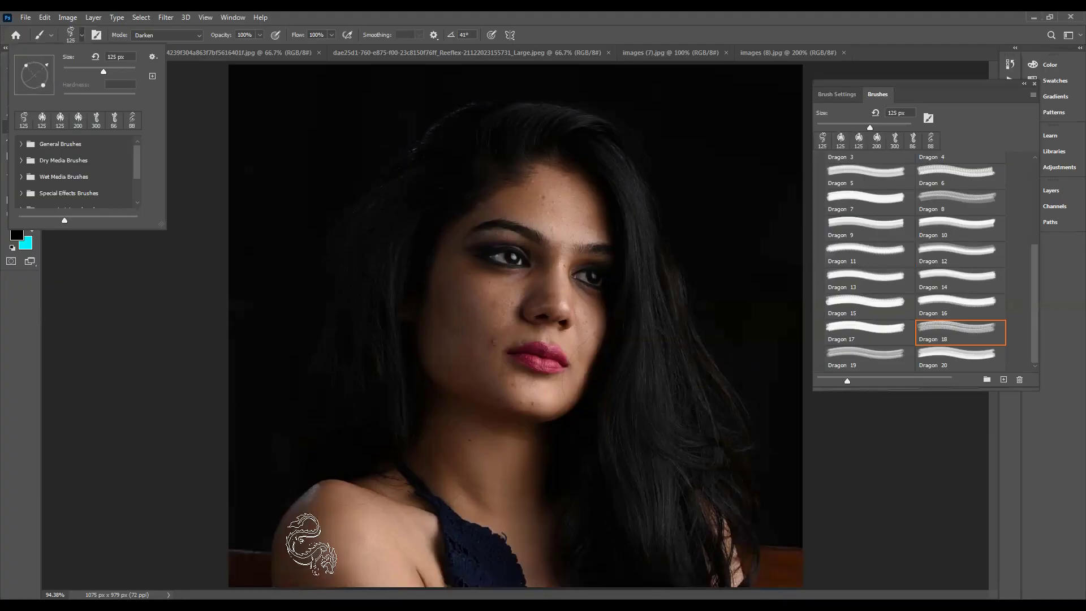
click(328, 550)
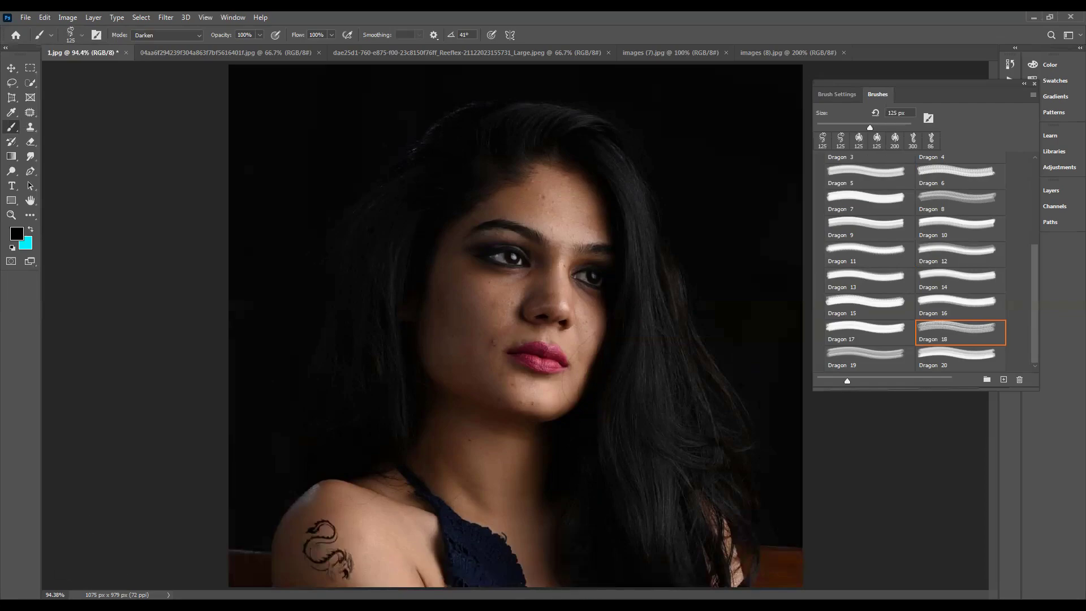
- Switch to File Explorer and install the 20 Spray Paint Brushes ABR file from the 20_Spray_Paint_PS_Brushes_abr folder in brushes
key(alt+Tab)
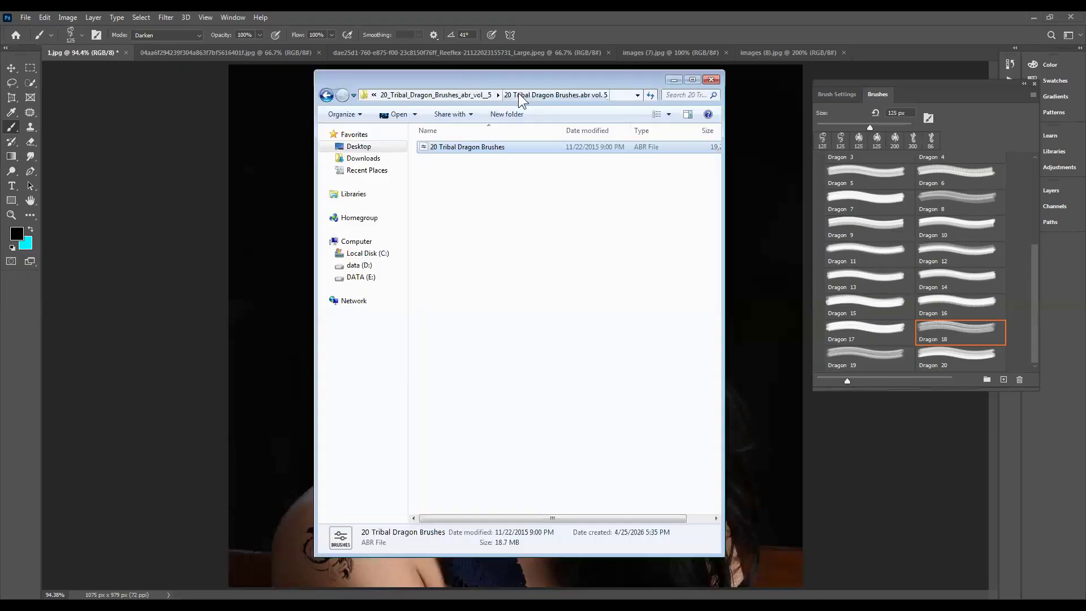
click(465, 94)
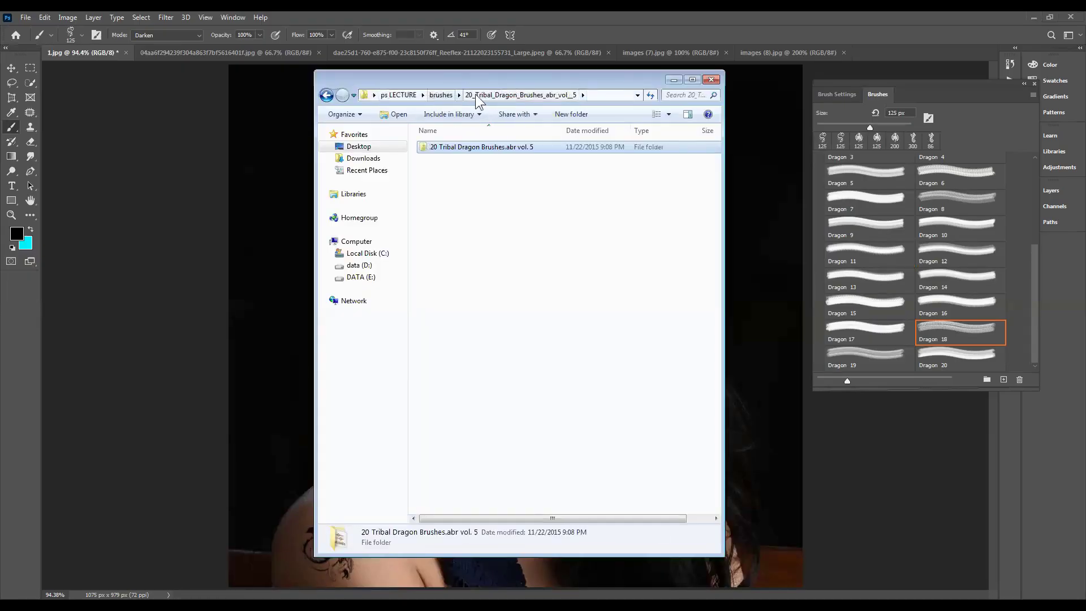
click(441, 95)
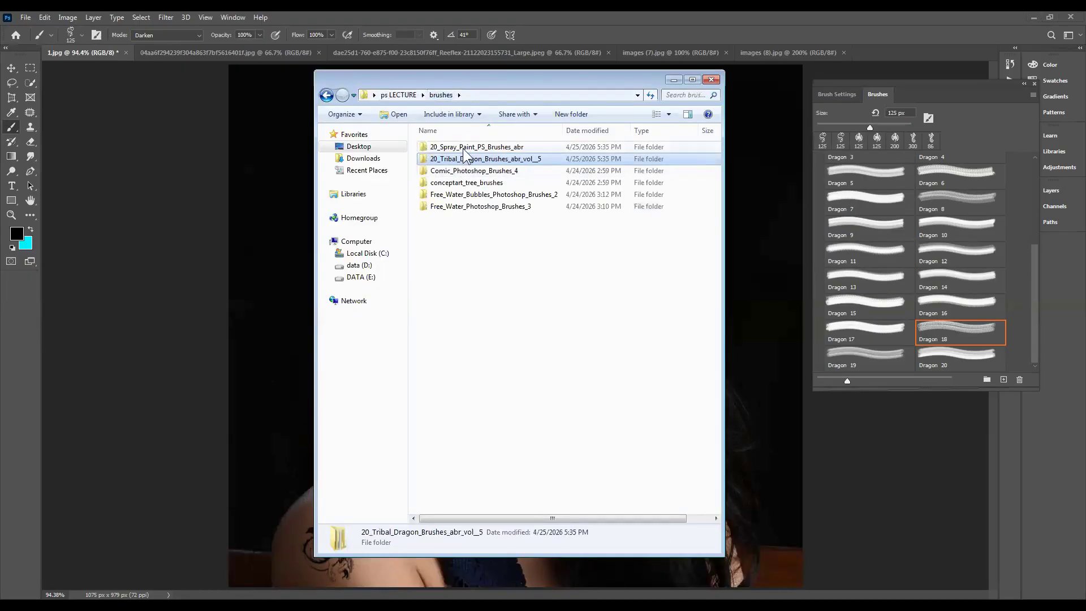
click(465, 147)
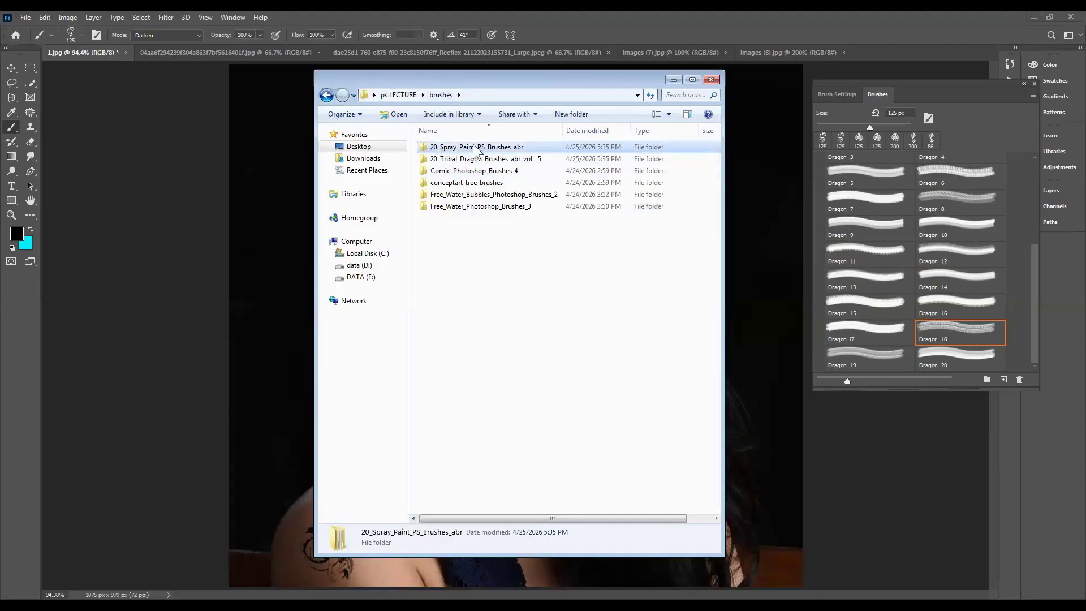
double_click(470, 147)
double_click(456, 149)
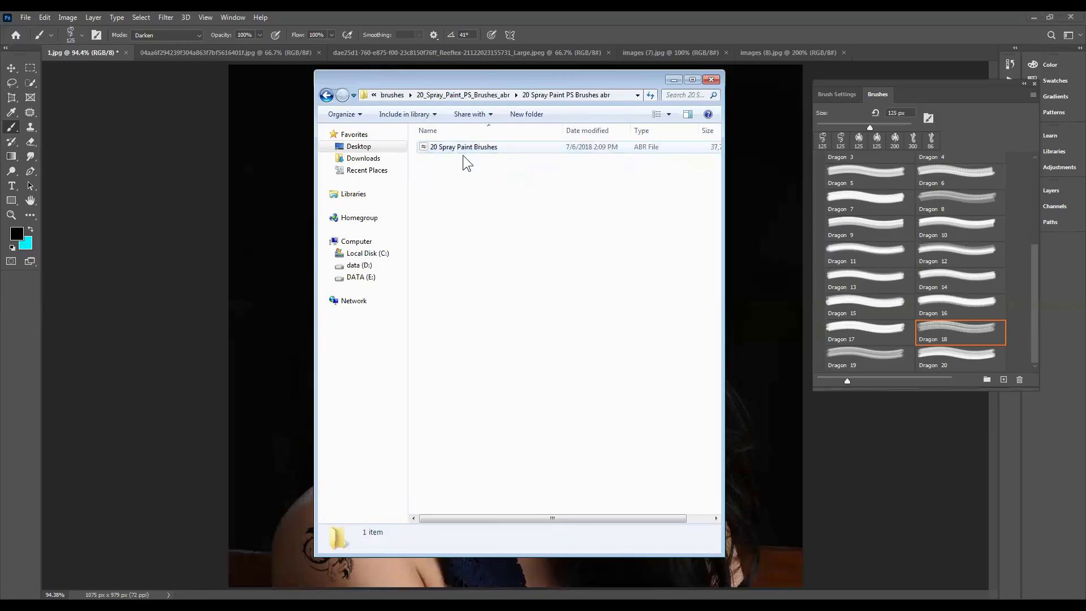
double_click(444, 148)
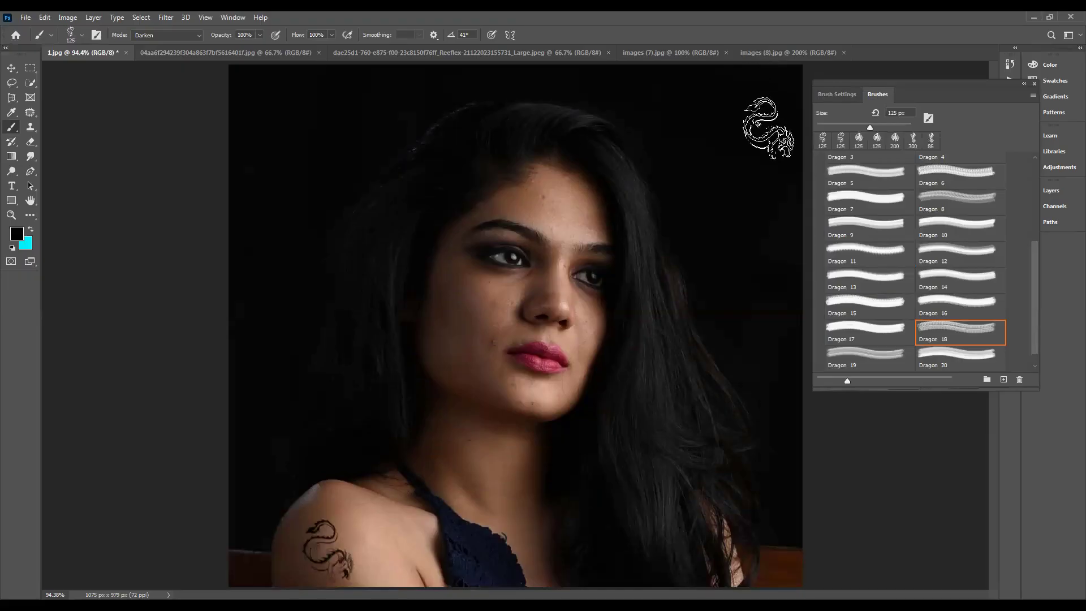
- Collapse the 20 Tribal Dragon Brushes set, expand 20 Spray Paint Brushes, and select Spray Paint 1
drag(1030, 296, 1034, 216)
click(819, 259)
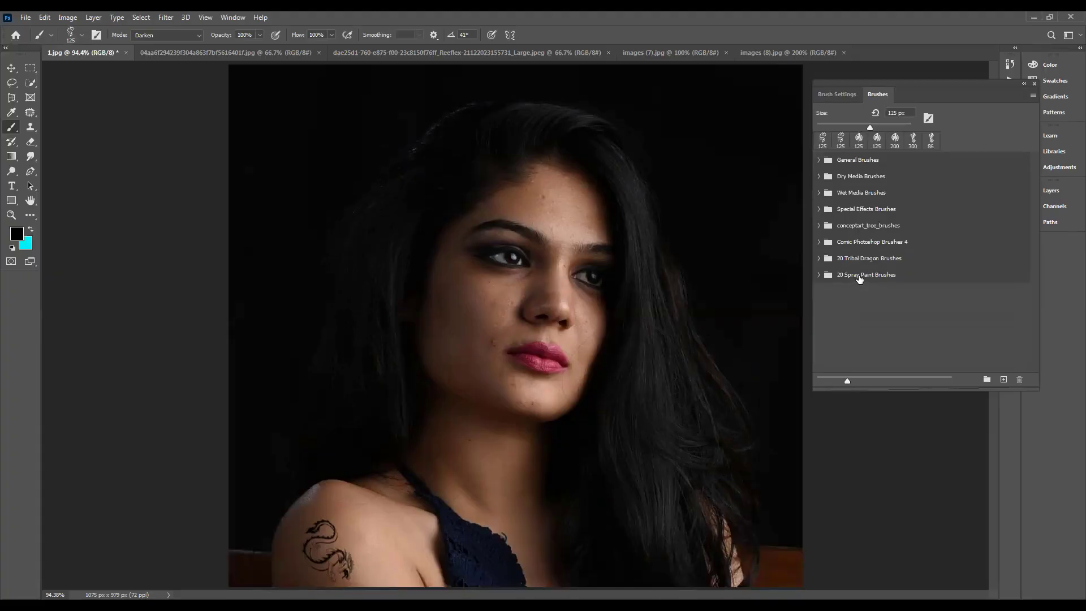
click(819, 275)
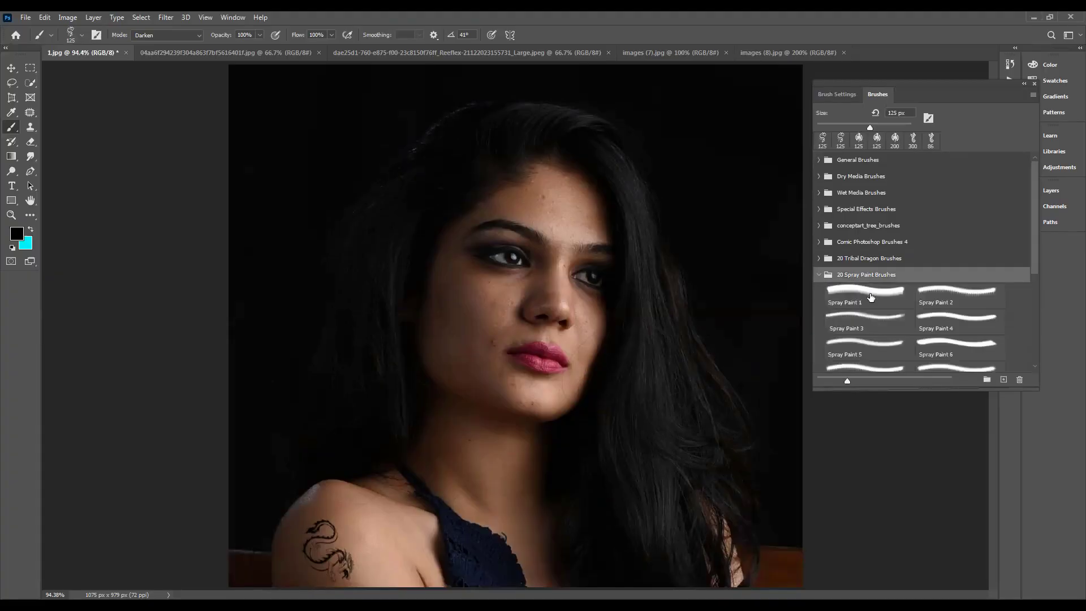
scroll(870, 296, down, 1)
click(865, 280)
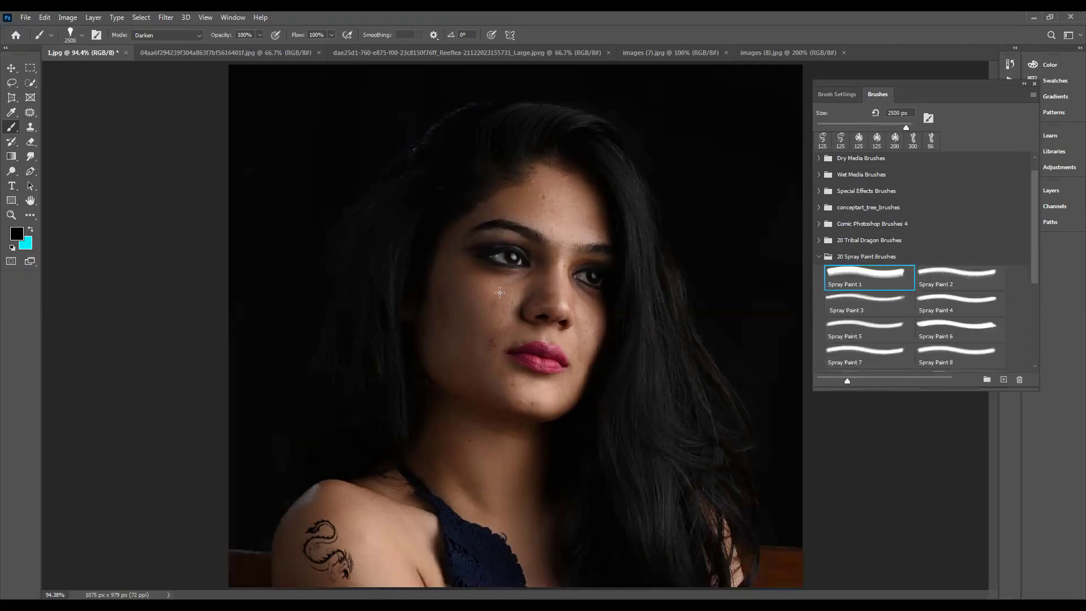
- Reduce the Spray Paint 1 brush size to 500 px
drag(906, 127, 905, 121)
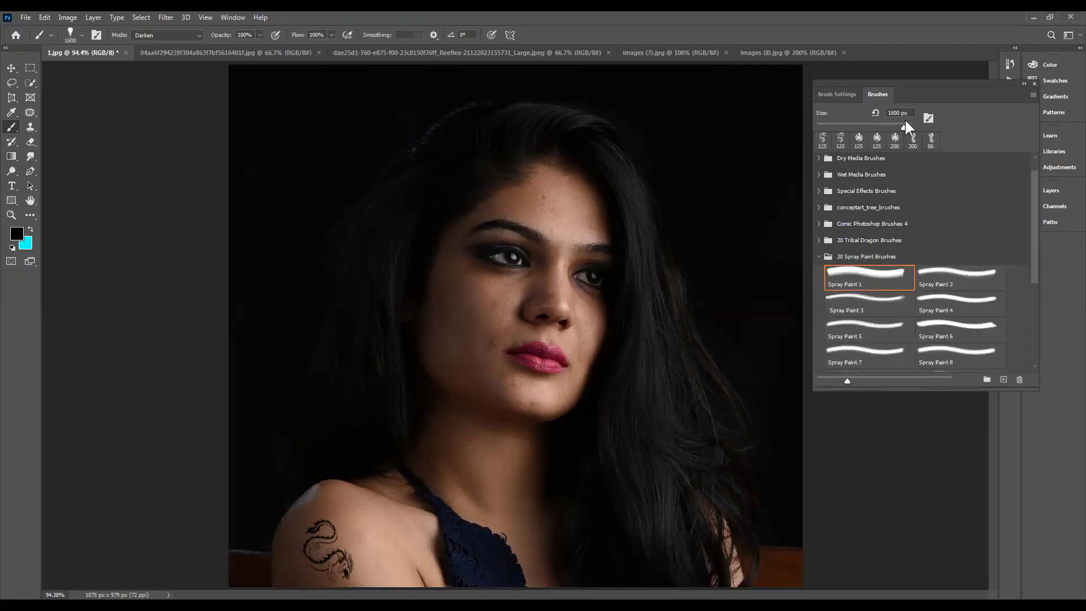
key(bracketleft)
key(bracketleft)
key(bracketleft)
key(bracketleft)
key(bracketleft)
key(bracketleft)
key(bracketleft)
key(bracketleft)
key(bracketleft)
key(bracketleft)
- Set the brush mode to Normal and stamp Spray Paint 1 in cyan over the hair beside the face and in black over the cheek
click(151, 34)
click(162, 46)
click(382, 338)
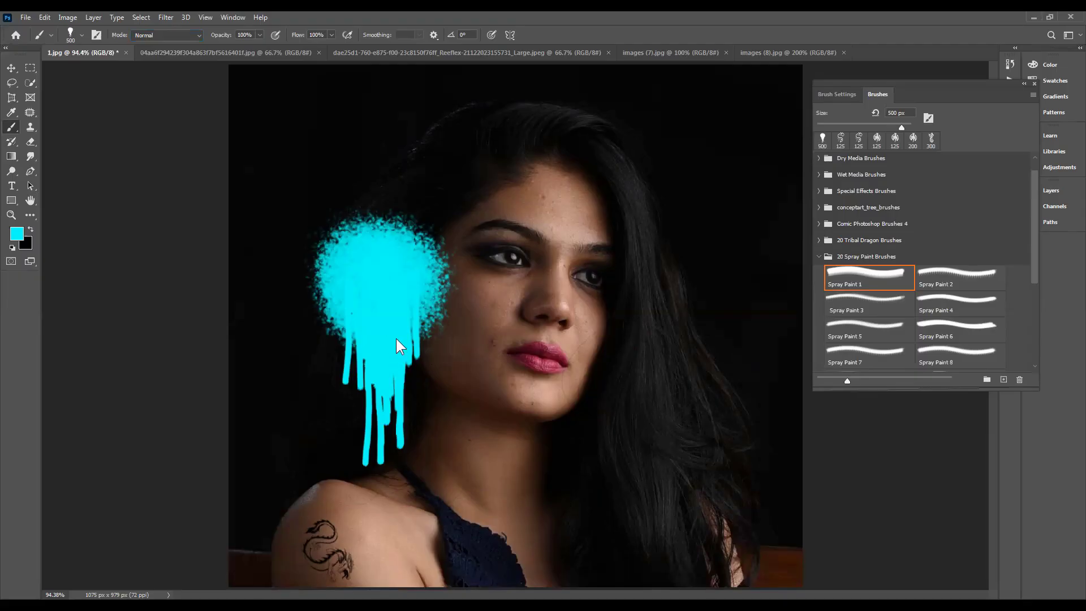
click(442, 349)
click(18, 235)
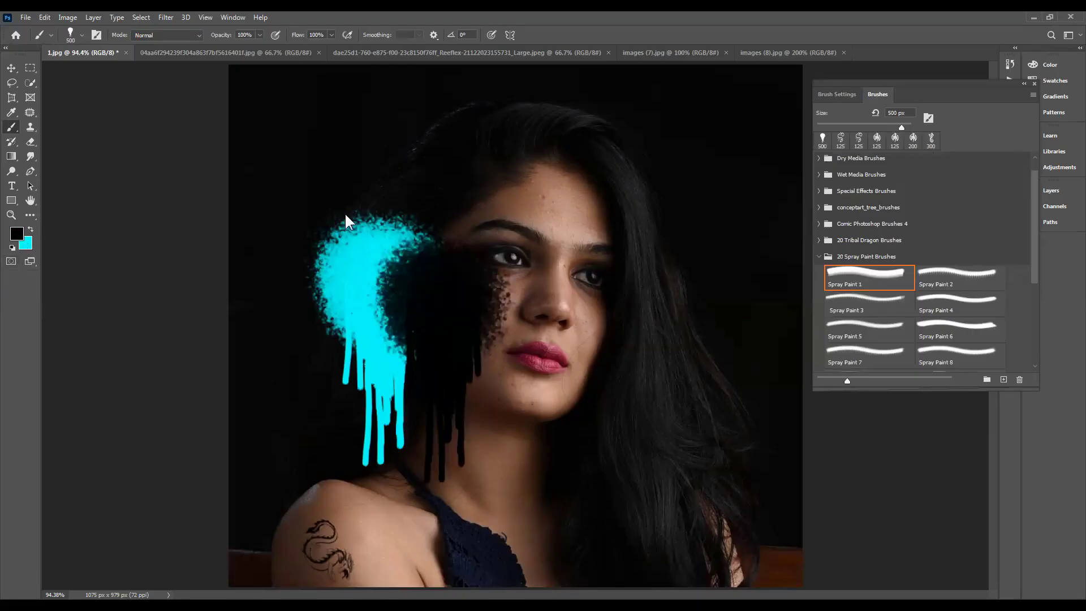
- Set the foreground color to red (ff0000) and stamp a Spray Paint 1 splat over the black one beside the woman's face
drag(301, 267, 305, 245)
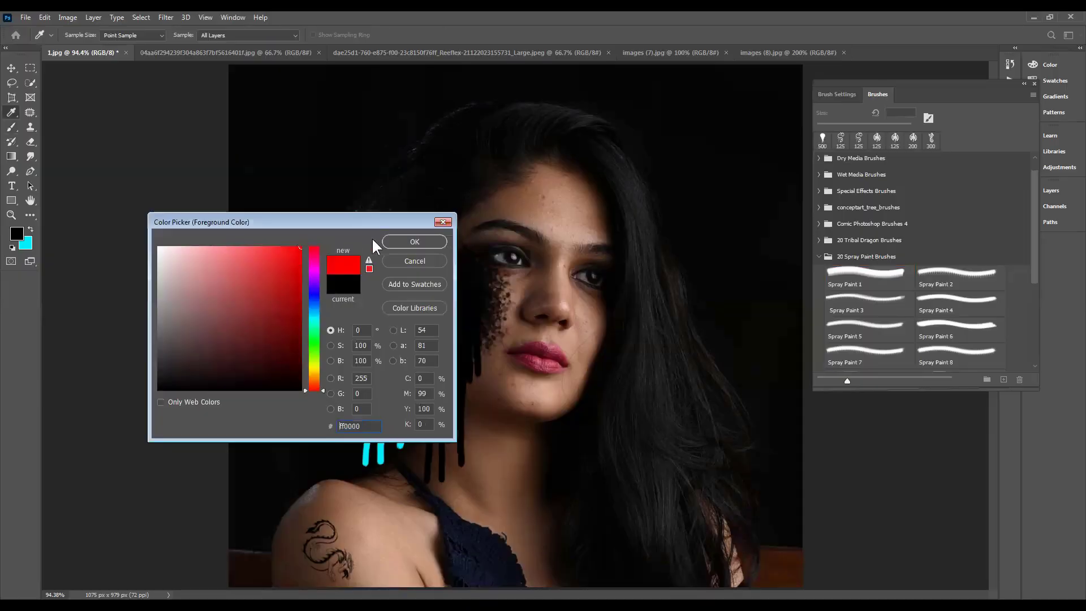
click(404, 241)
click(443, 345)
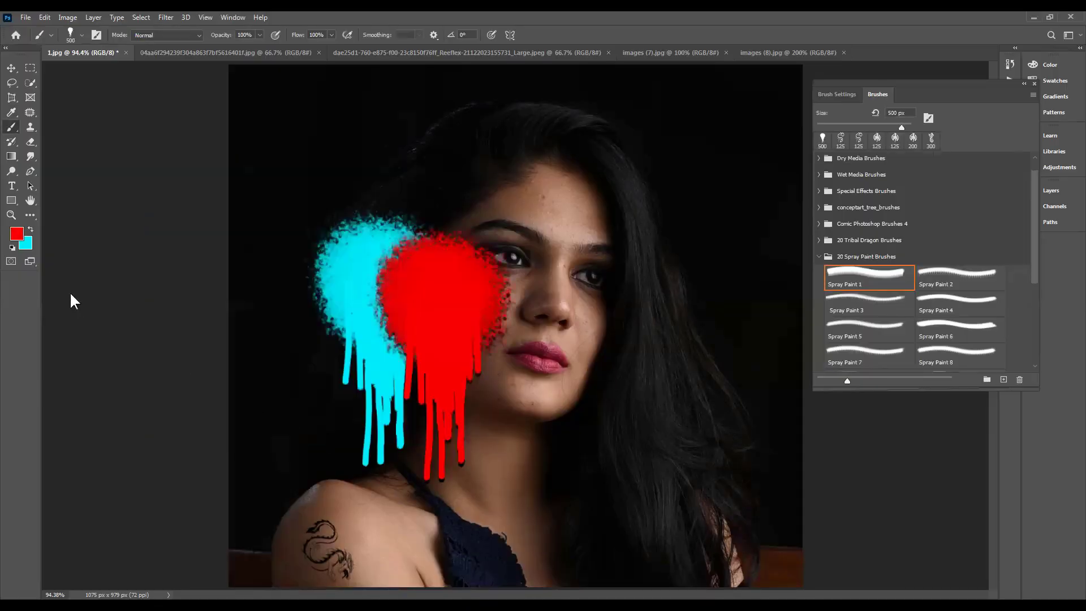
- Change the foreground color to blue and stamp a dripping spray splat over the woman's cheek and nose, overlapping the red one
click(16, 233)
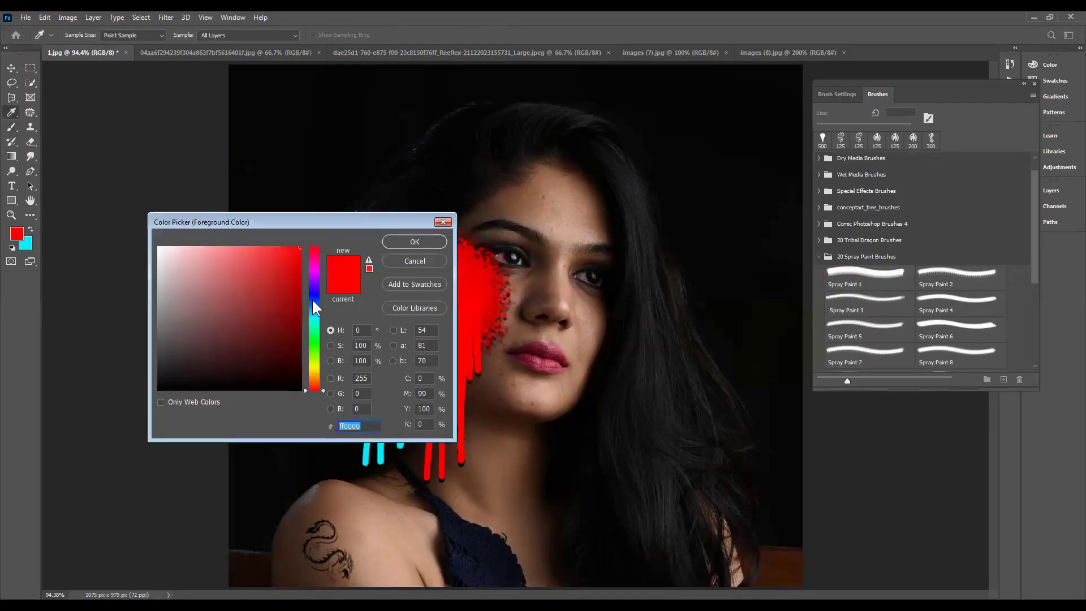
click(314, 290)
click(438, 244)
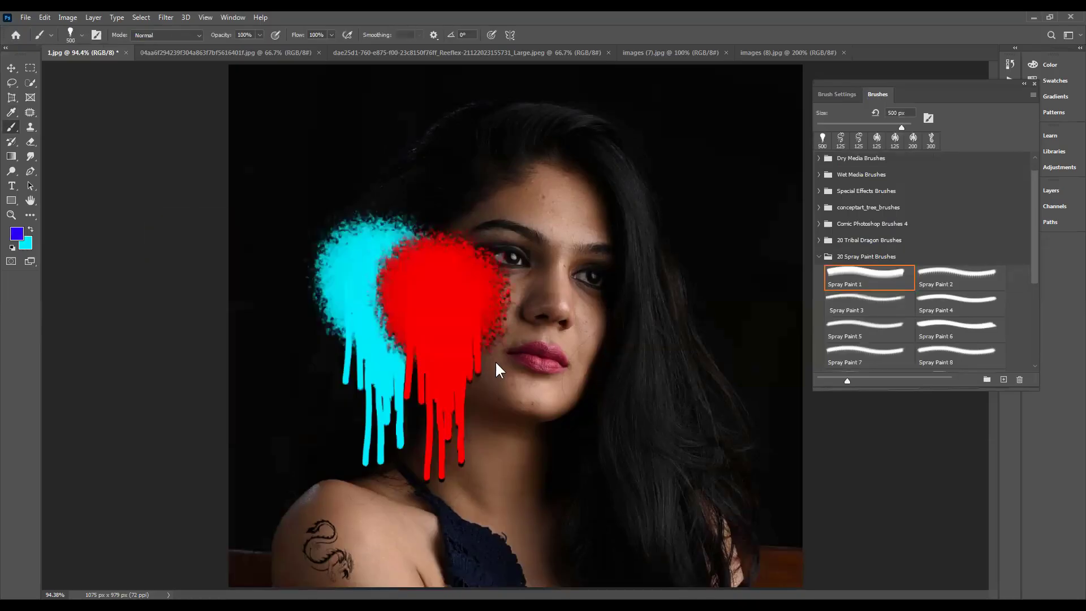
click(494, 361)
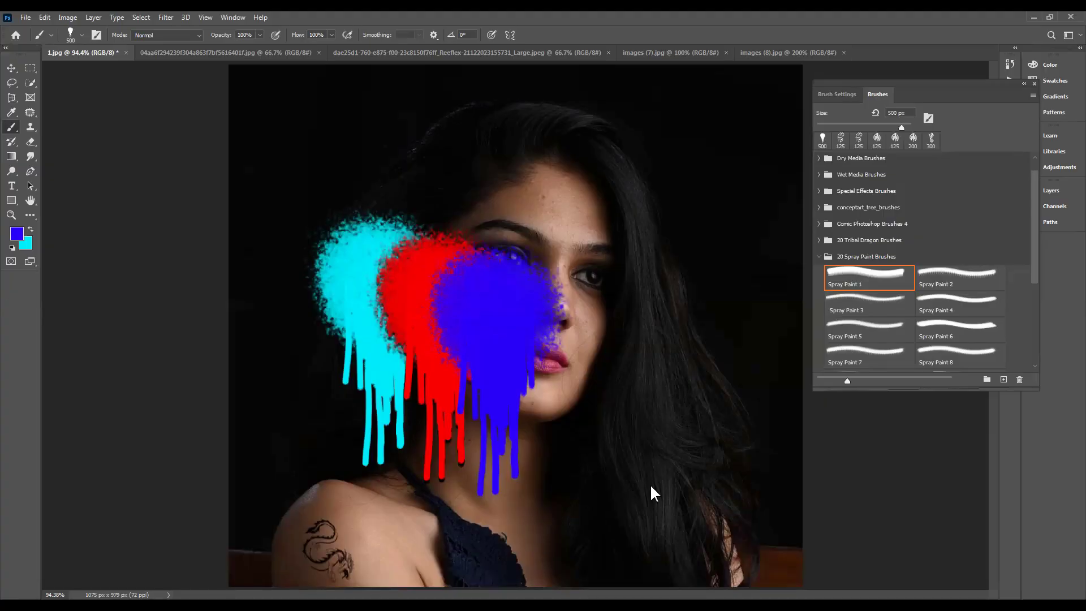
- Choose the Spray Paint 6 brush, reduce its size to 1200 px, and bring up the photo of the woman sitting in the field
click(955, 328)
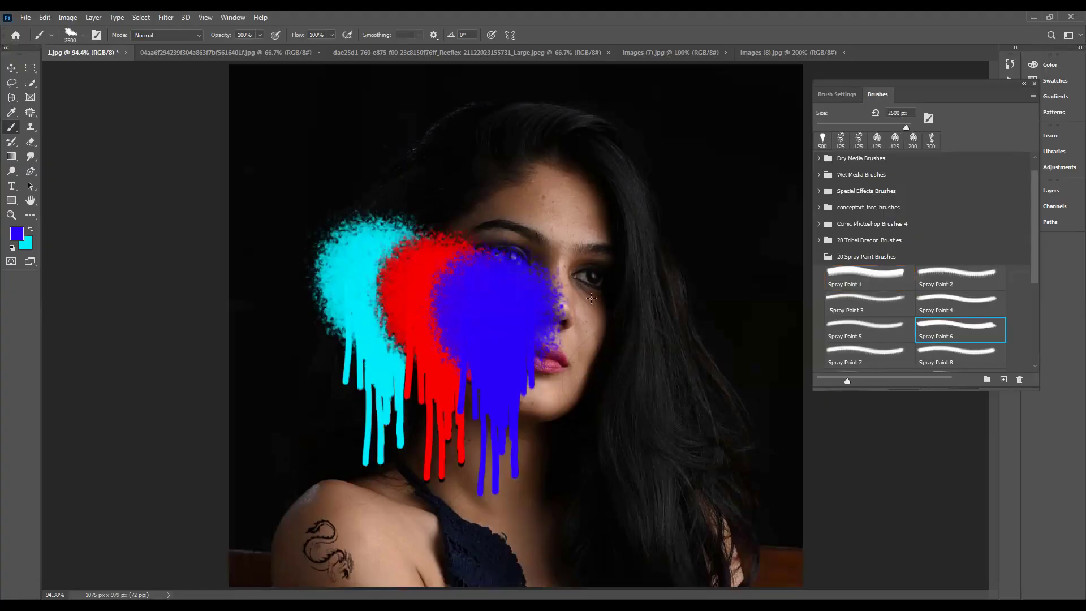
key(bracketleft)
key(bracketleft)
key(bracketleft)
key(bracketleft)
key(bracketleft)
key(bracketleft)
key(bracketleft)
key(bracketleft)
key(bracketleft)
key(bracketleft)
key(bracketleft)
key(bracketleft)
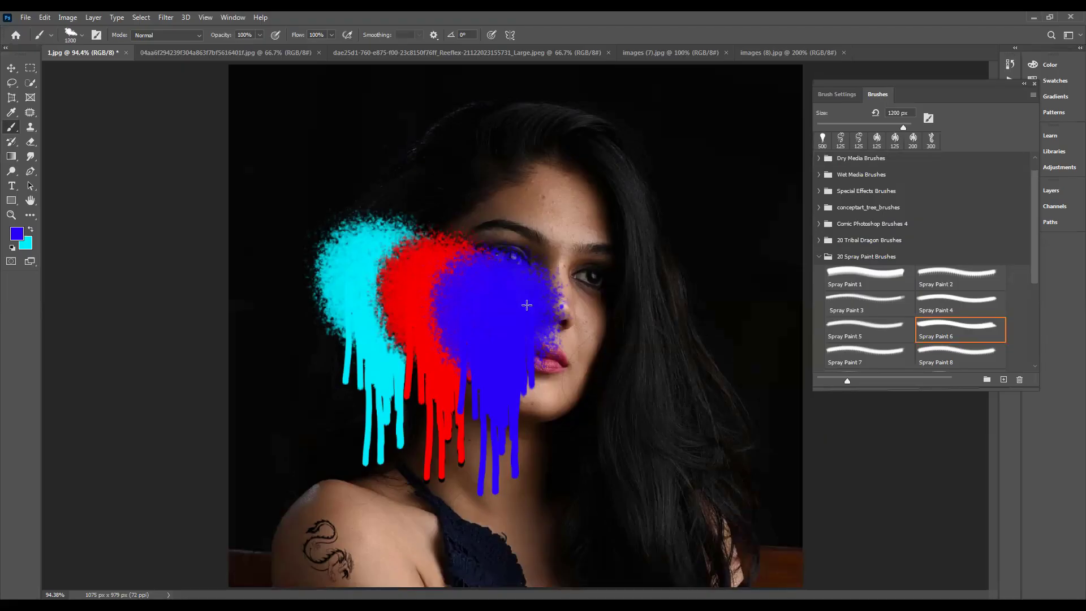
click(651, 53)
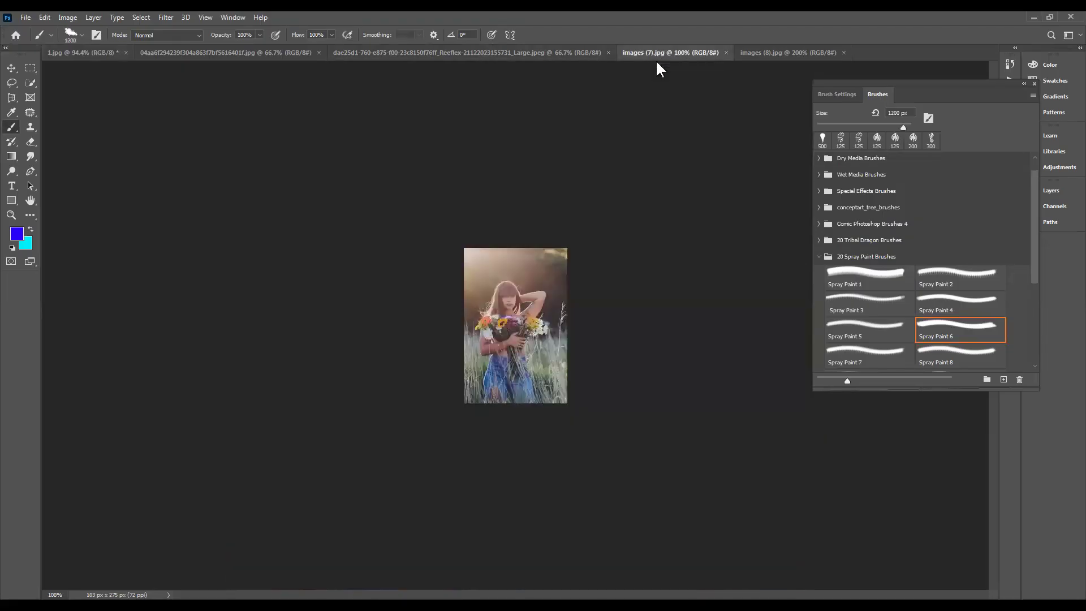
click(176, 52)
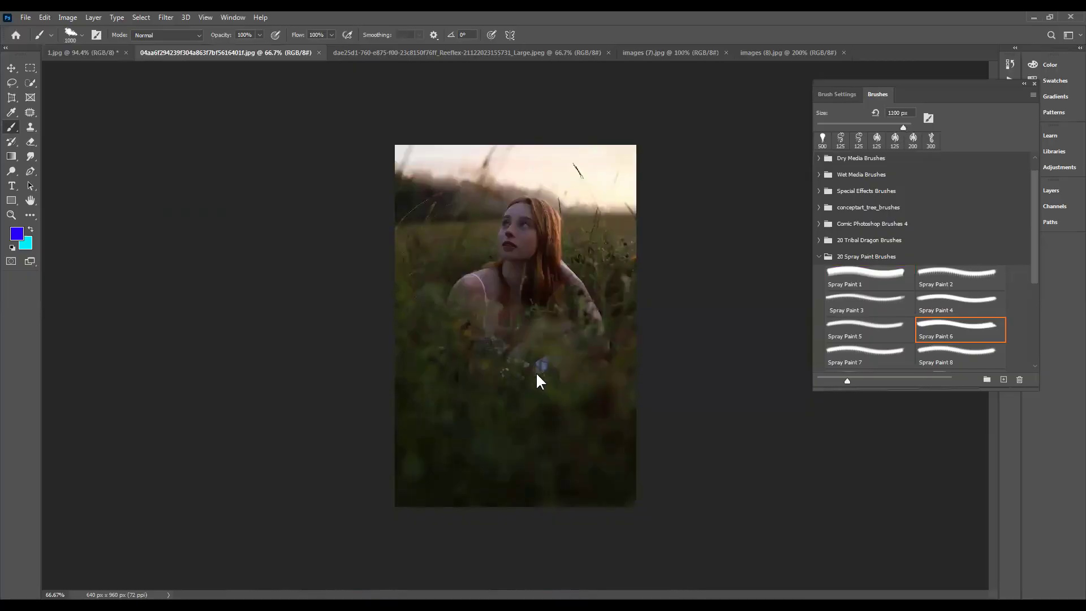
- Spray blue paint across the lower half of the field photo with the brush reduced to 700 px
key(bracketleft)
key(bracketleft)
click(508, 409)
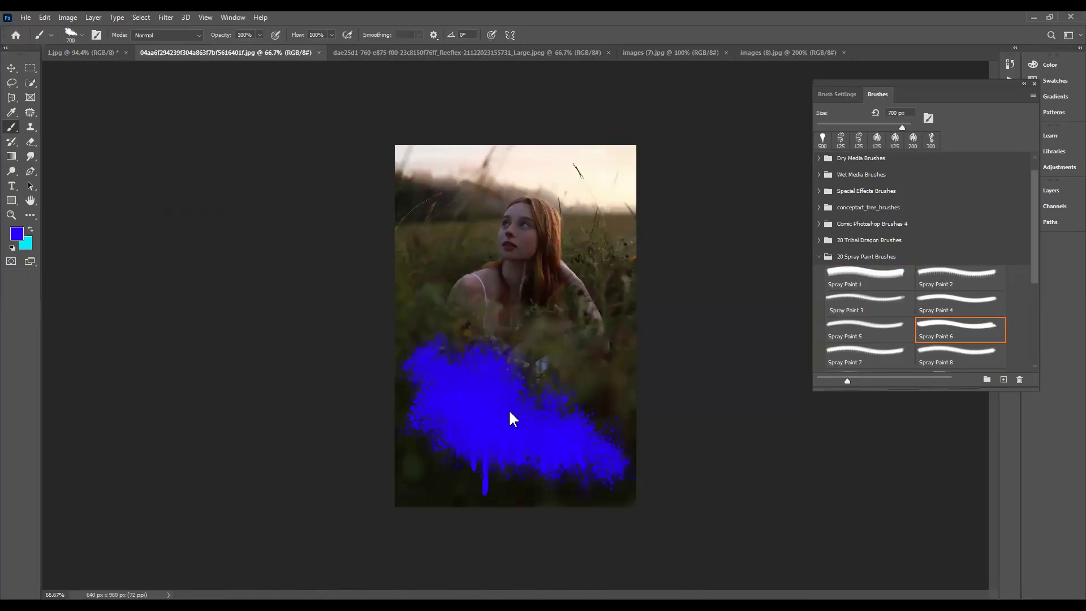
mouse_move(528, 450)
mouse_down()
mouse_move(532, 362)
mouse_move(476, 428)
mouse_move(581, 397)
mouse_move(597, 349)
mouse_move(546, 373)
mouse_move(514, 376)
mouse_up()
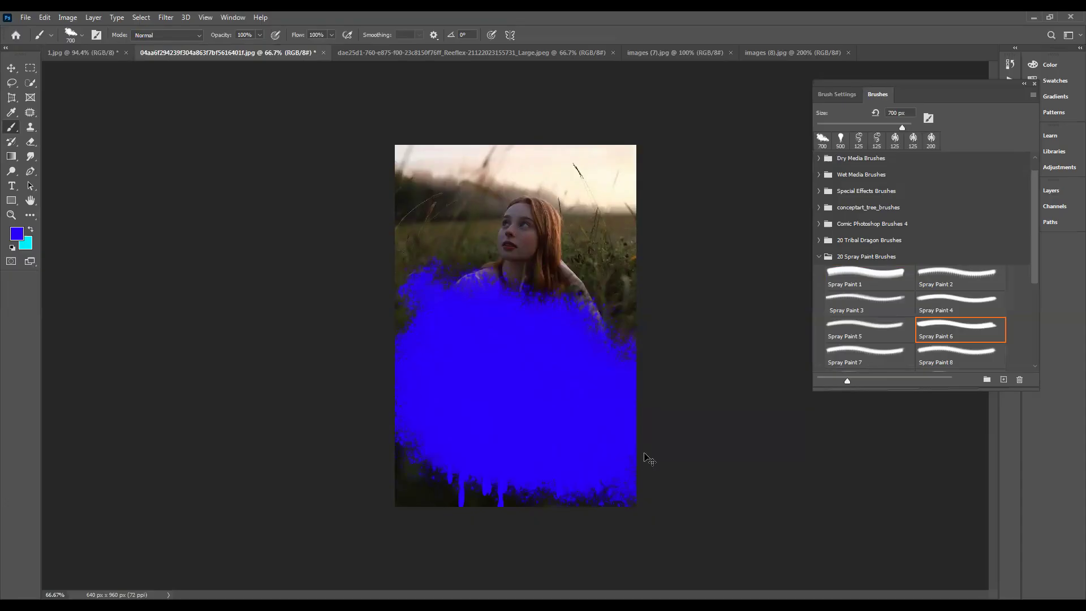
- Undo the blue spray paint strokes on the field photo
key(ctrl+z)
key(ctrl+z)
key(ctrl+z)
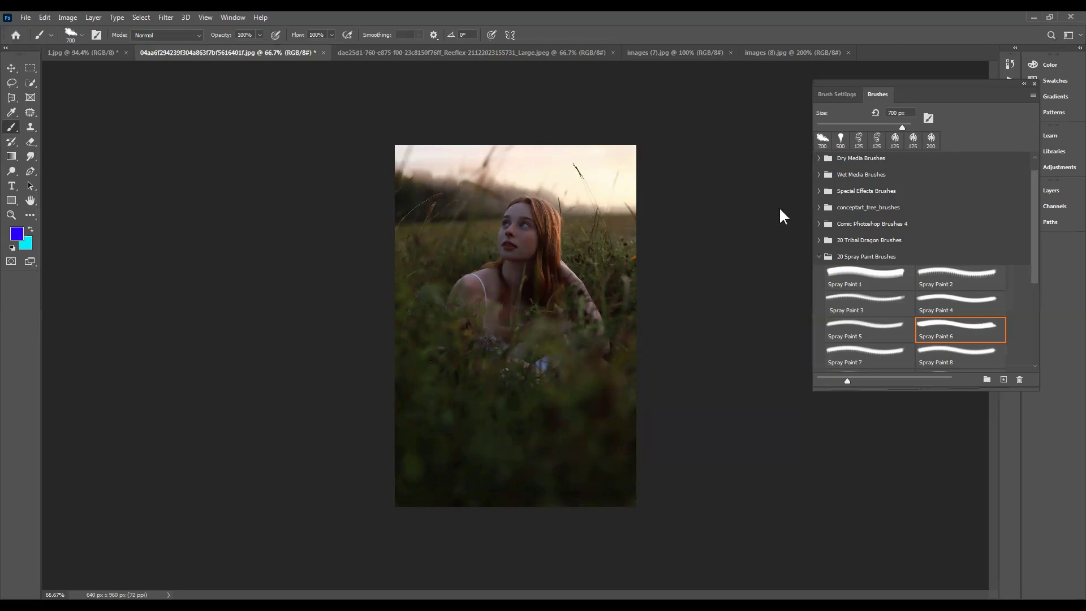
- Collapse the 20 Spray Paint Brushes group and start a brush import from the brushes folder inside ps LECTURE on the Desktop
click(821, 259)
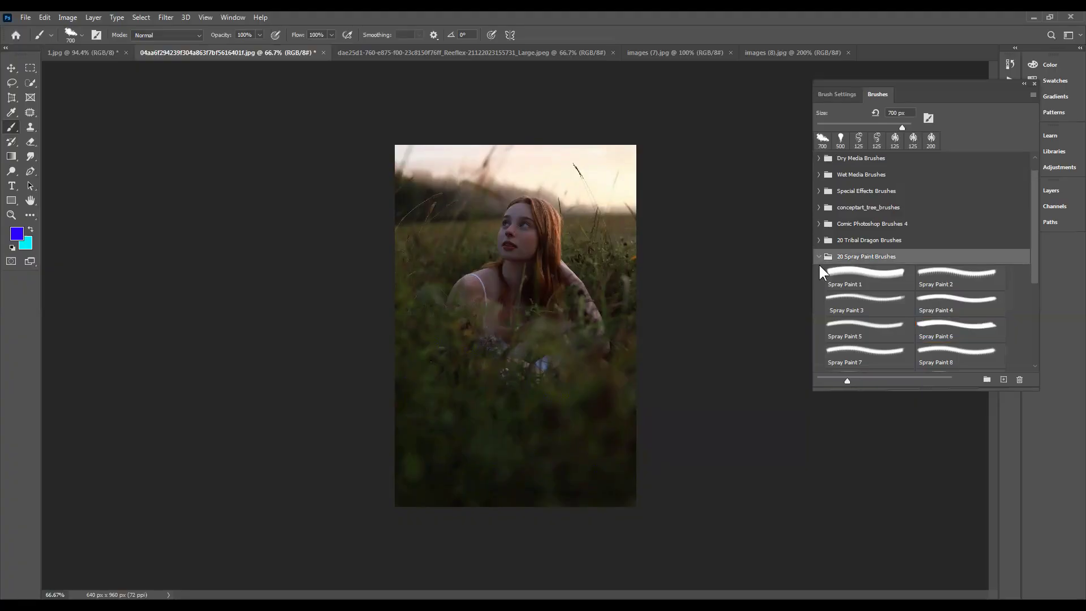
click(819, 257)
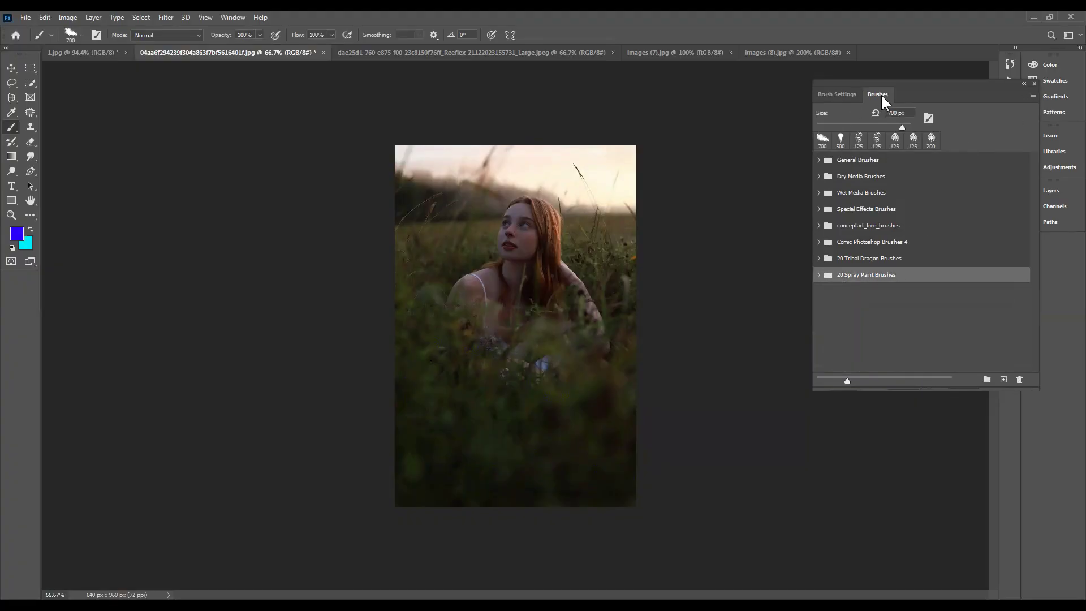
click(1032, 95)
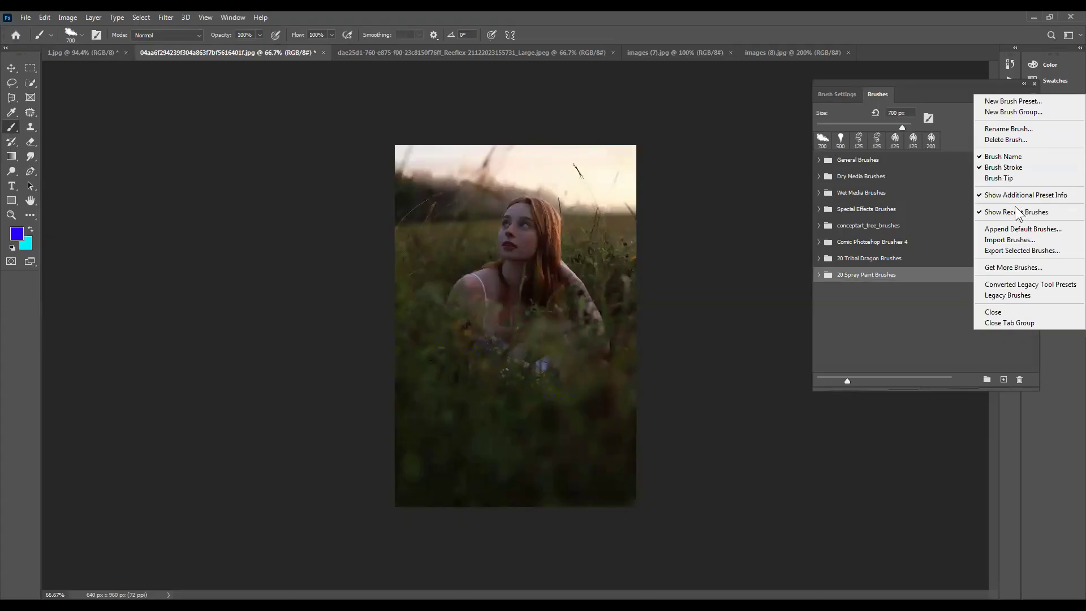
click(1027, 238)
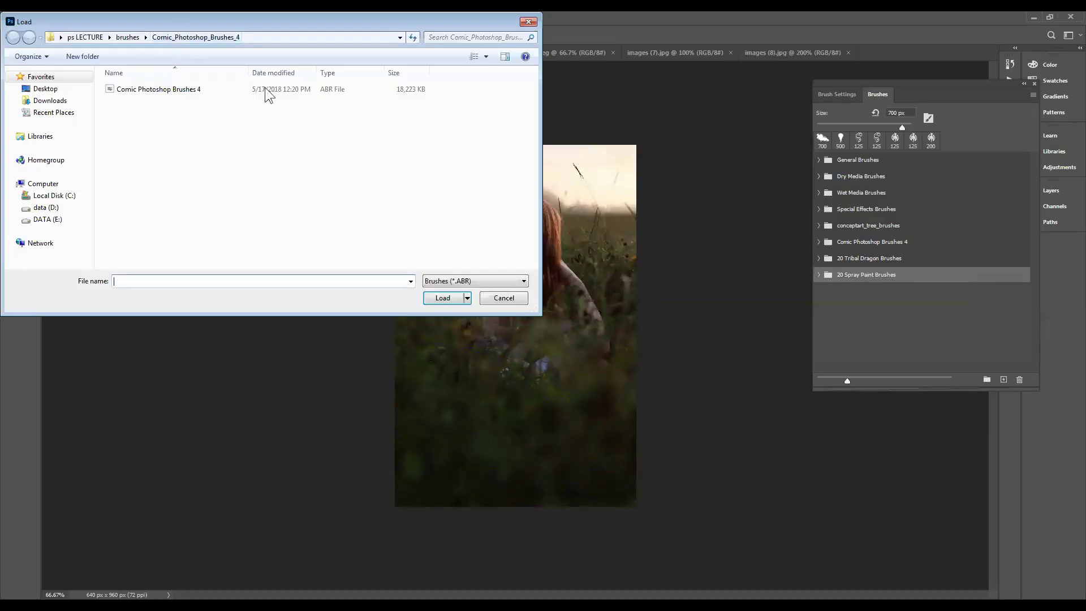
click(187, 128)
scroll(307, 173, down, 5)
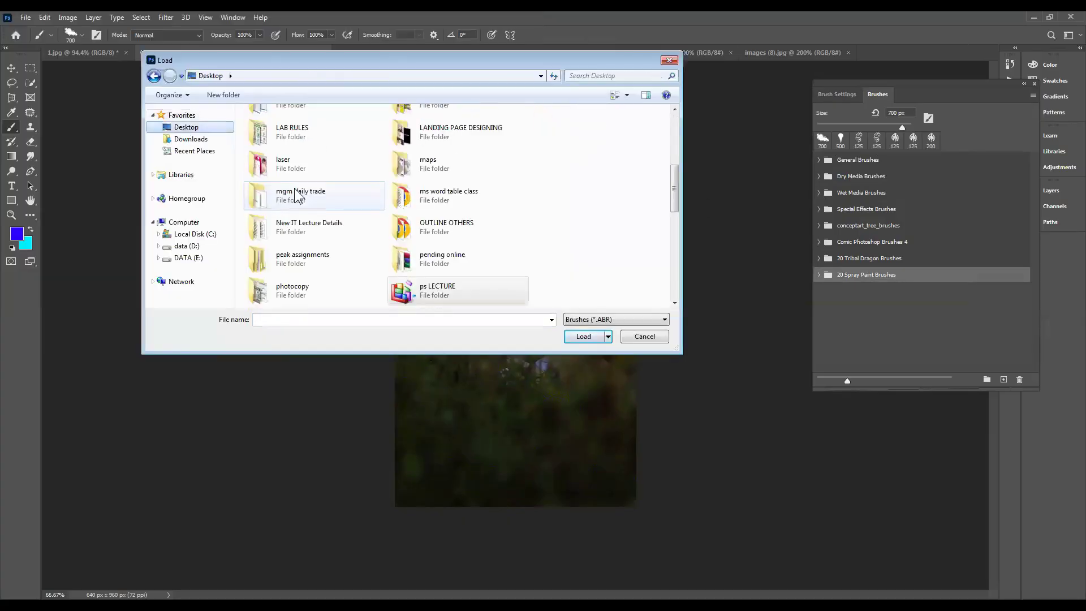
text(ps)
key(Return)
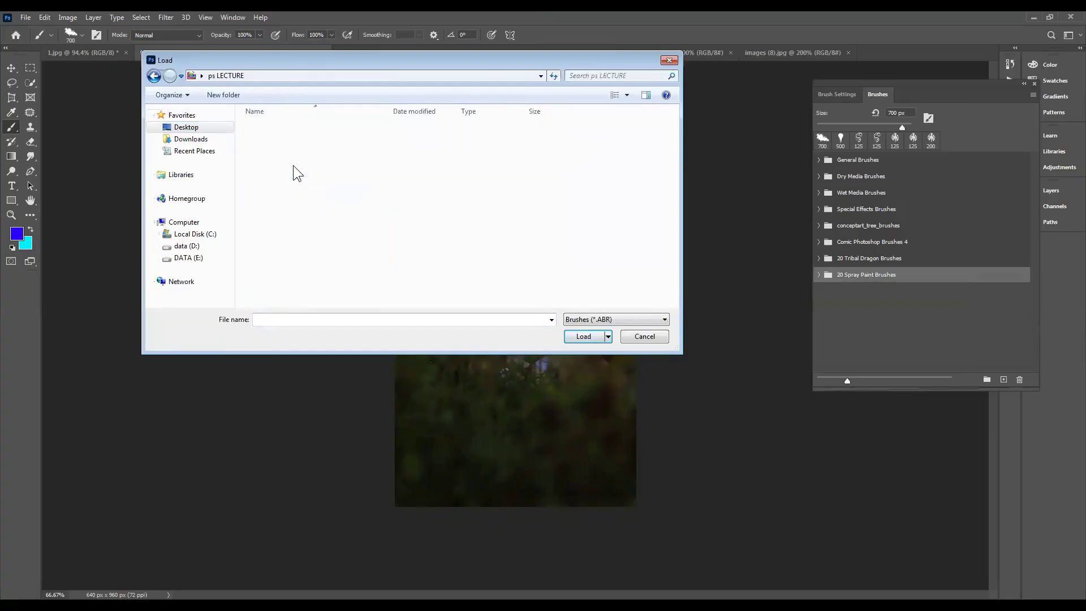
double_click(263, 128)
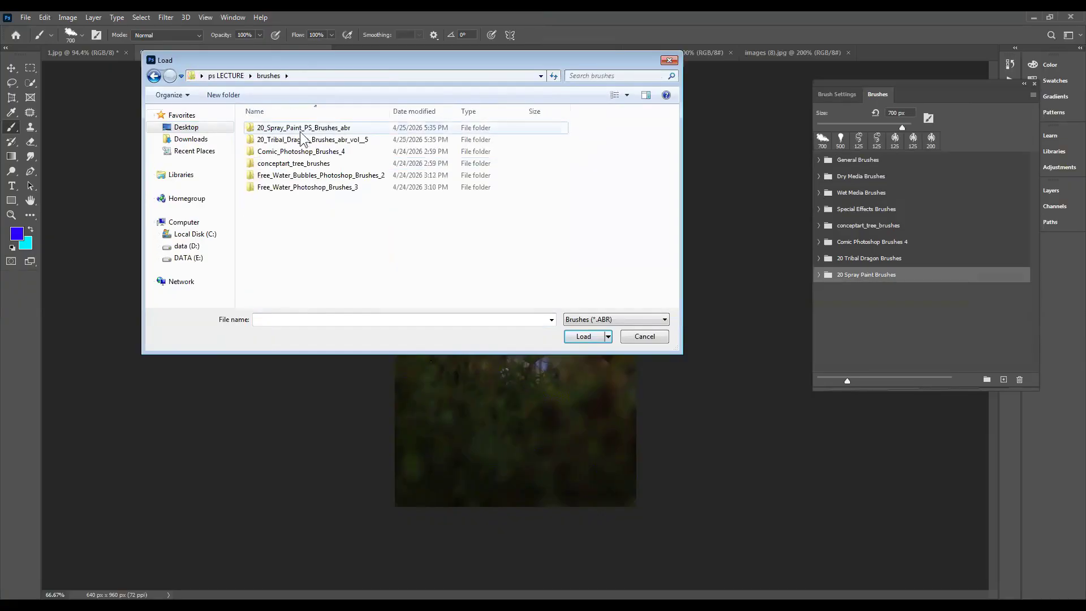
- Load the Free Water Bubbles Photoshop Brushes 2 file from its Free_Water_Bubbles_Photoshop_Brushes_2 folder
click(318, 176)
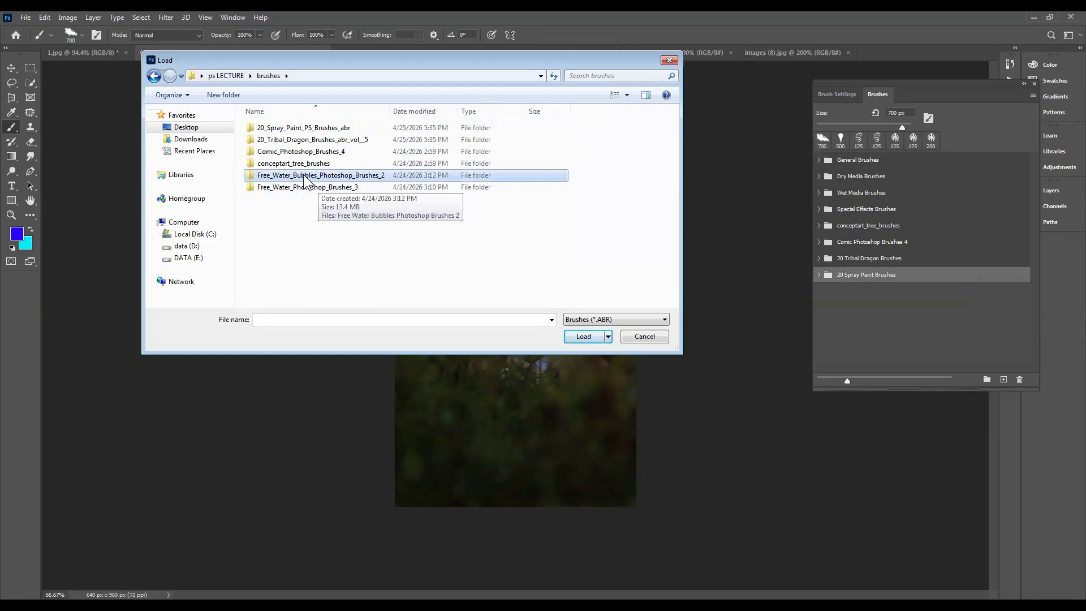
double_click(305, 178)
click(299, 128)
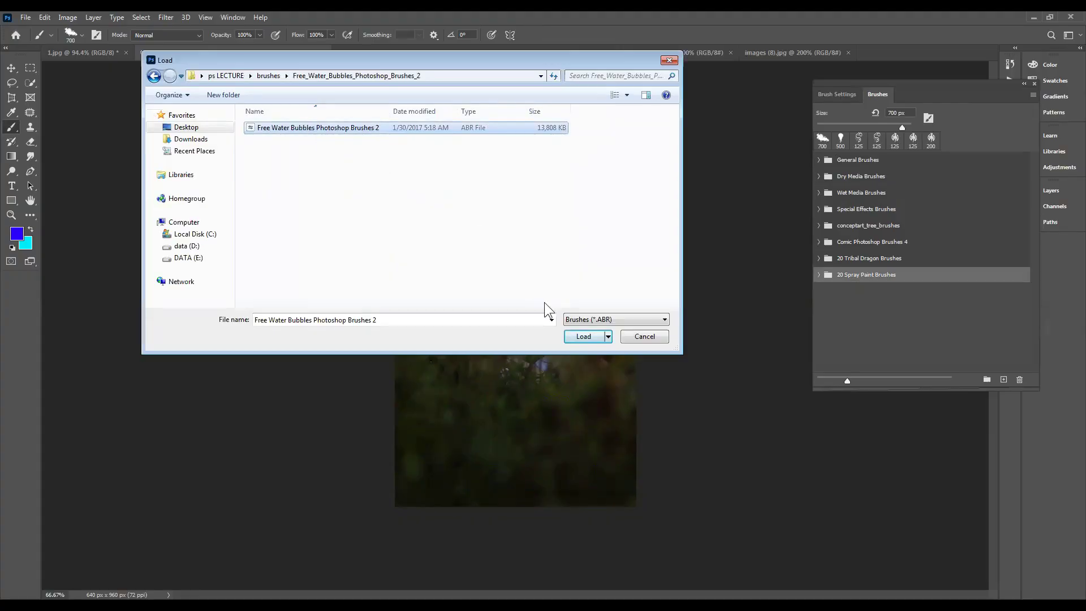
click(583, 338)
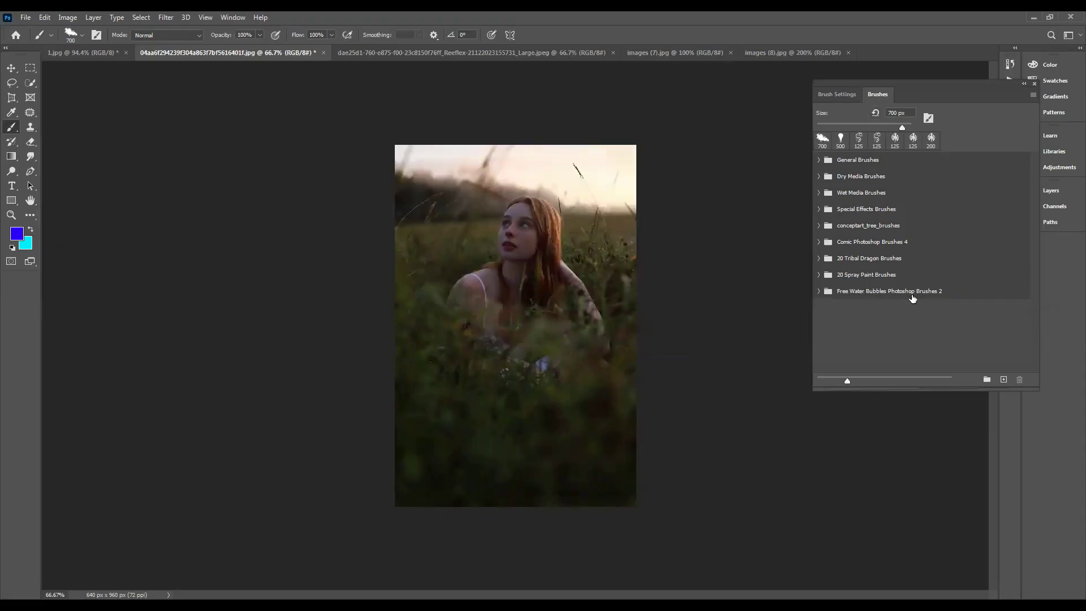
- Choose brush 16 from the Free Water Bubbles group, reduce it to 600 px, and stamp blue bubbles over the grass
click(818, 292)
click(868, 311)
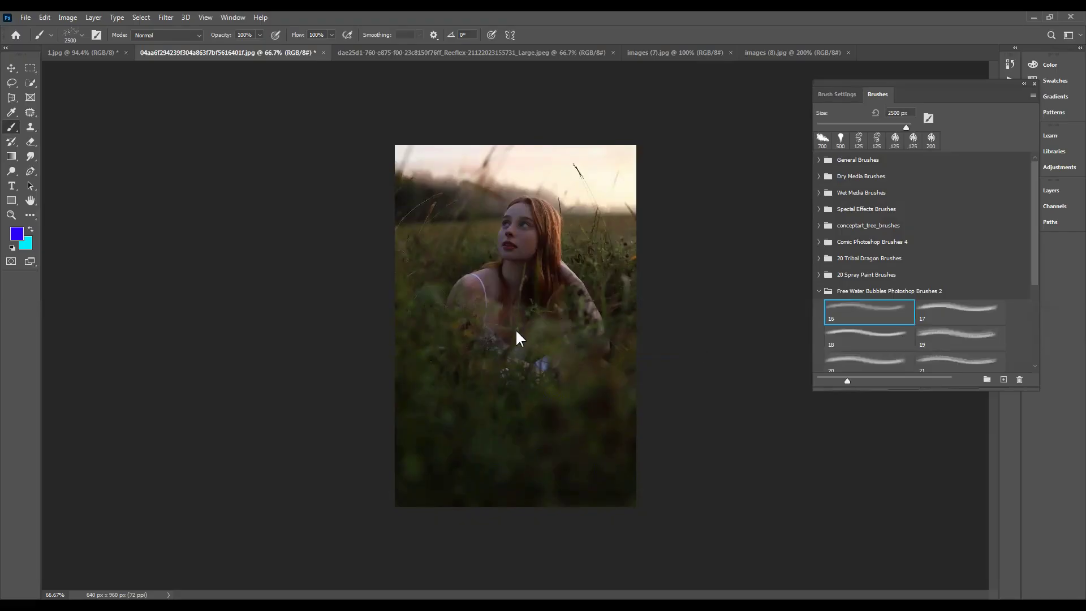
key(bracketleft)
key(bracketleft)
key(bracketleft)
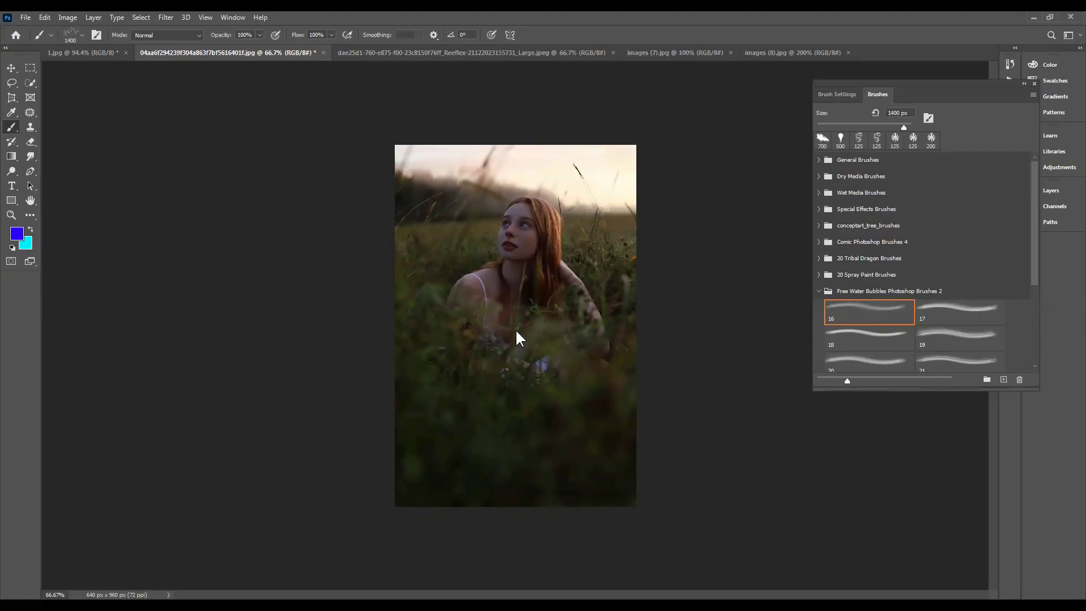
key(bracketleft)
key(bracketleft)
key(bracketleft)
click(514, 402)
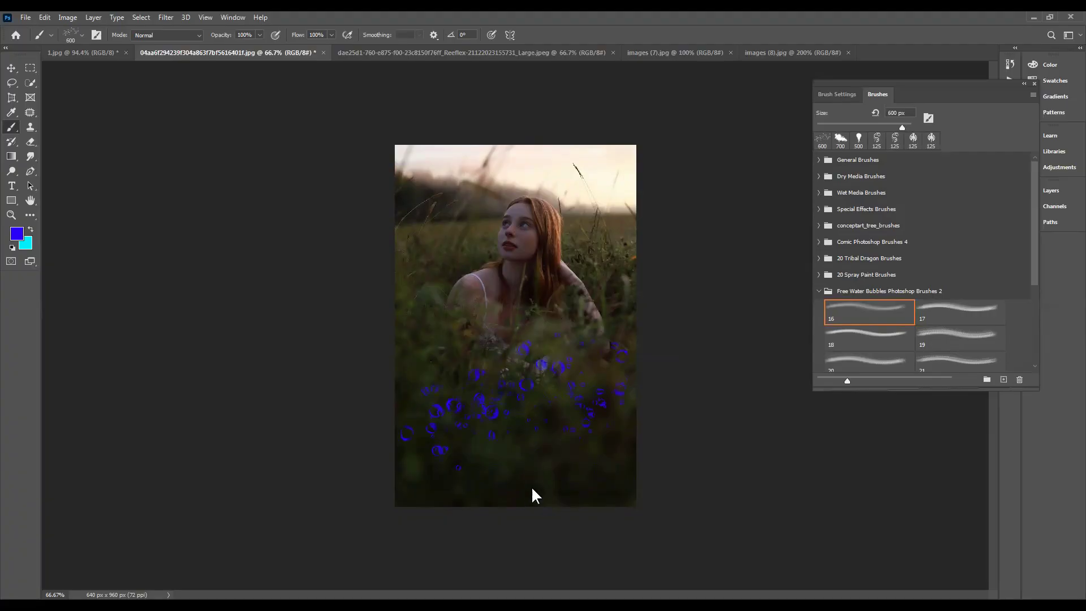
- Undo the bubble stamp and cover the photo with a vertical linear gradient from blue at the top to cyan at the bottom
key(ctrl+z)
click(10, 158)
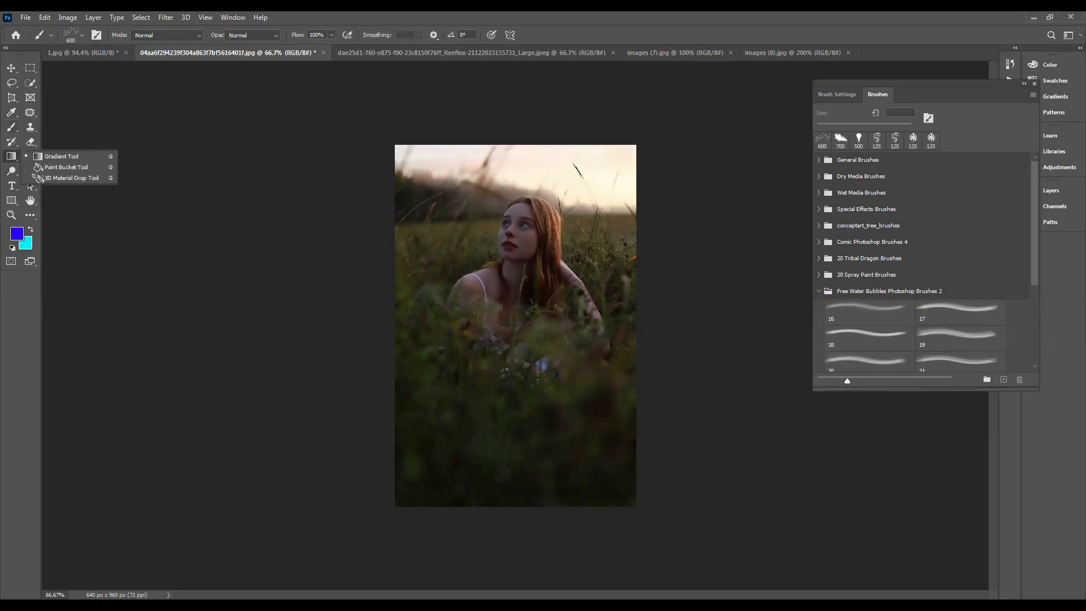
drag(511, 157, 504, 498)
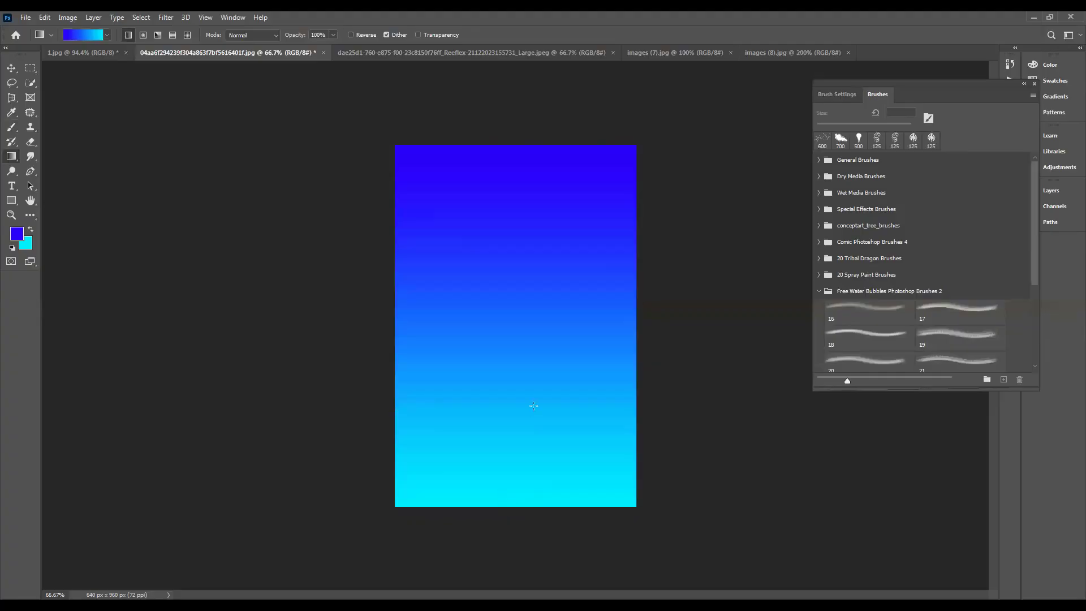
- Stamp blue bubbles repeatedly up the gradient from the bottom with brush 16 at 600 px
click(12, 128)
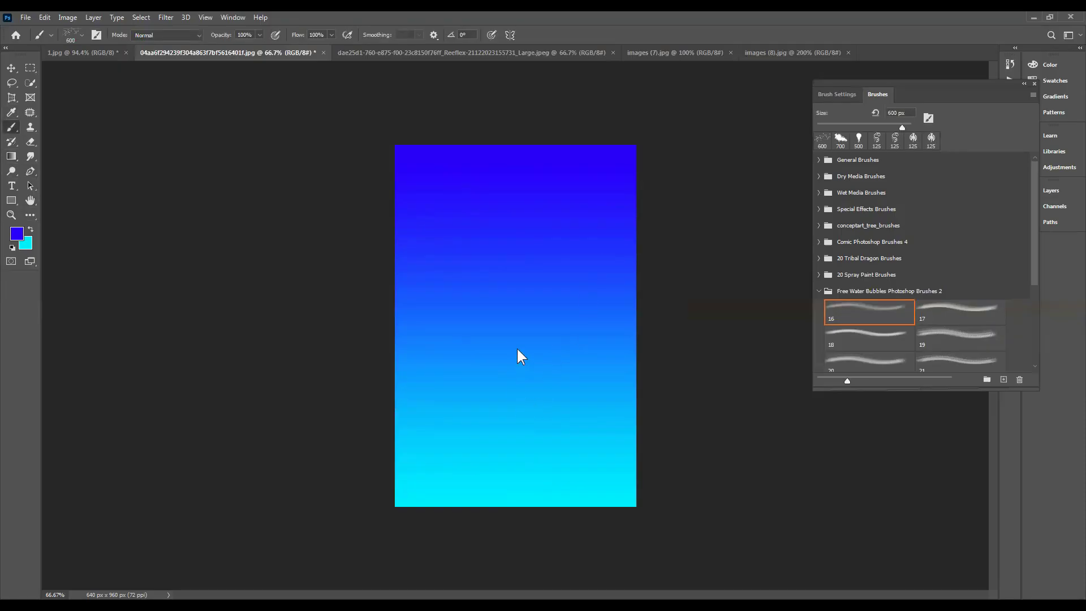
click(513, 422)
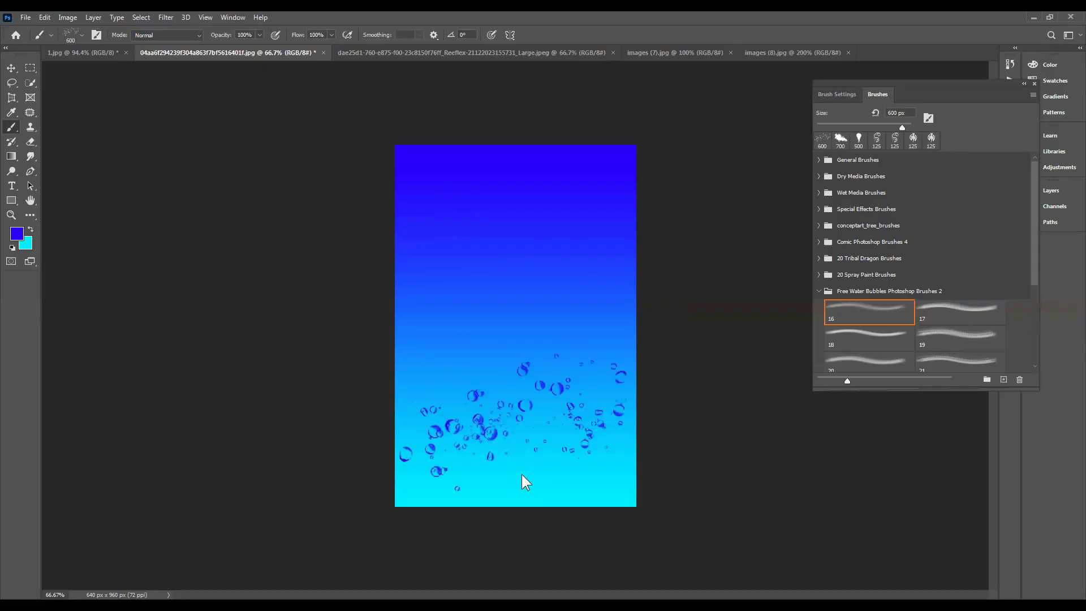
click(518, 474)
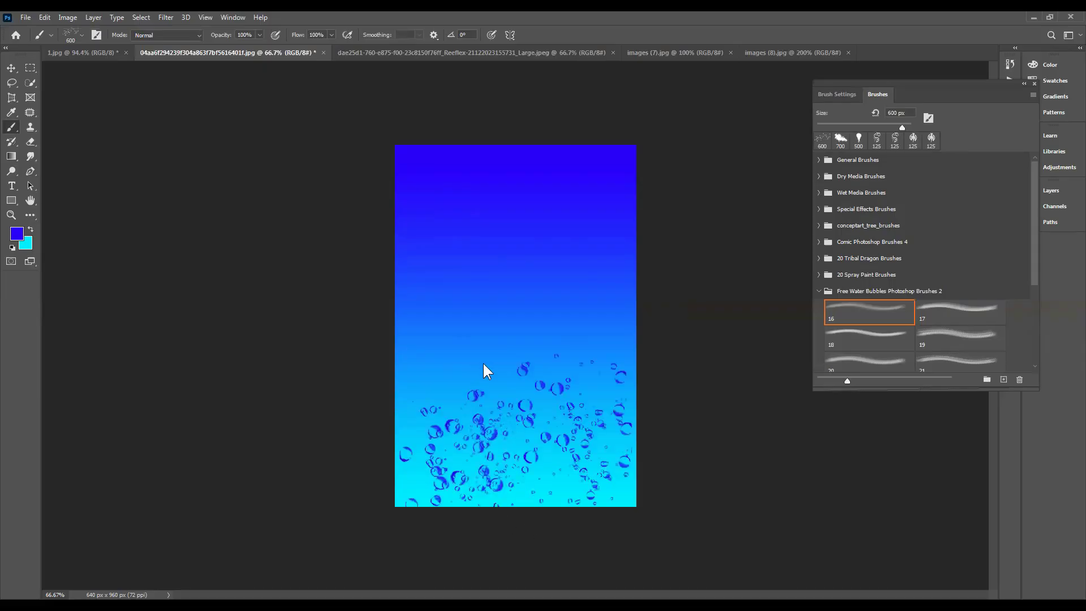
click(507, 361)
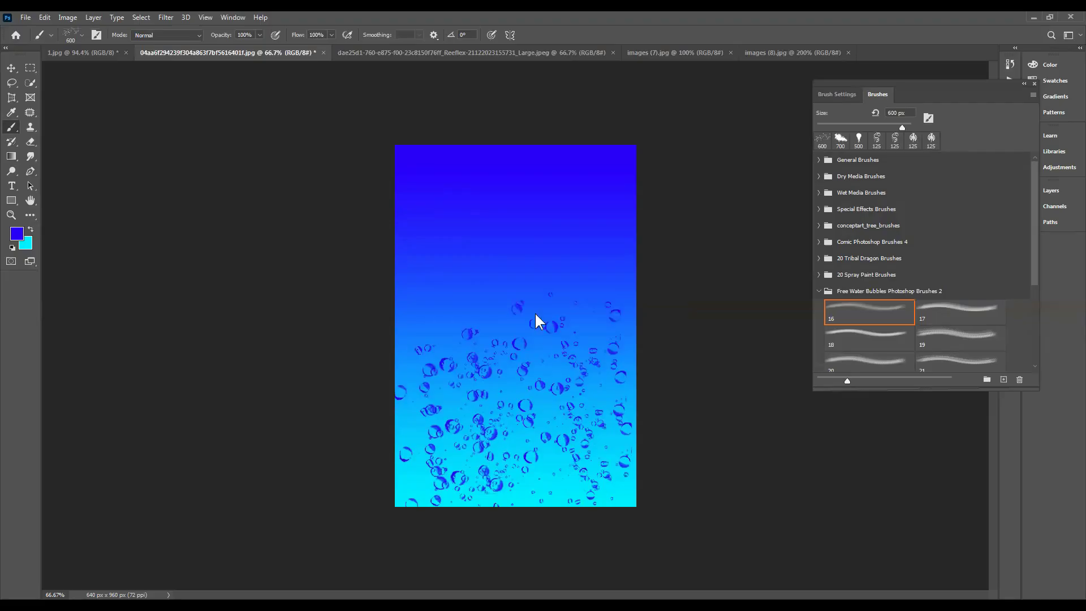
click(514, 292)
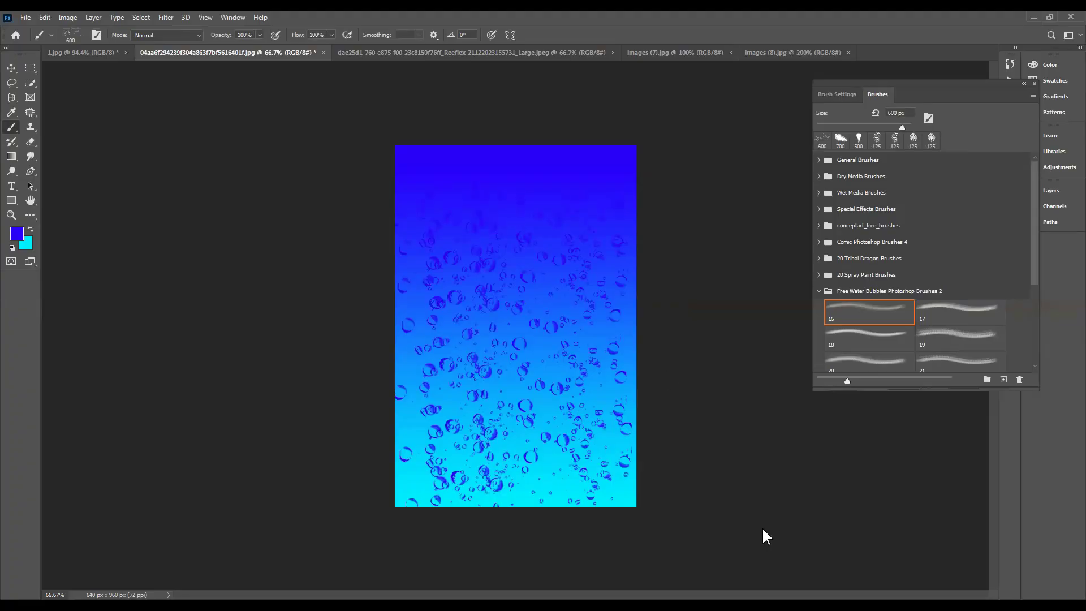
- Choose water bubble brush 18, undo the bubble stamps on the gradient, and reduce the brush size to 1500 px
click(844, 340)
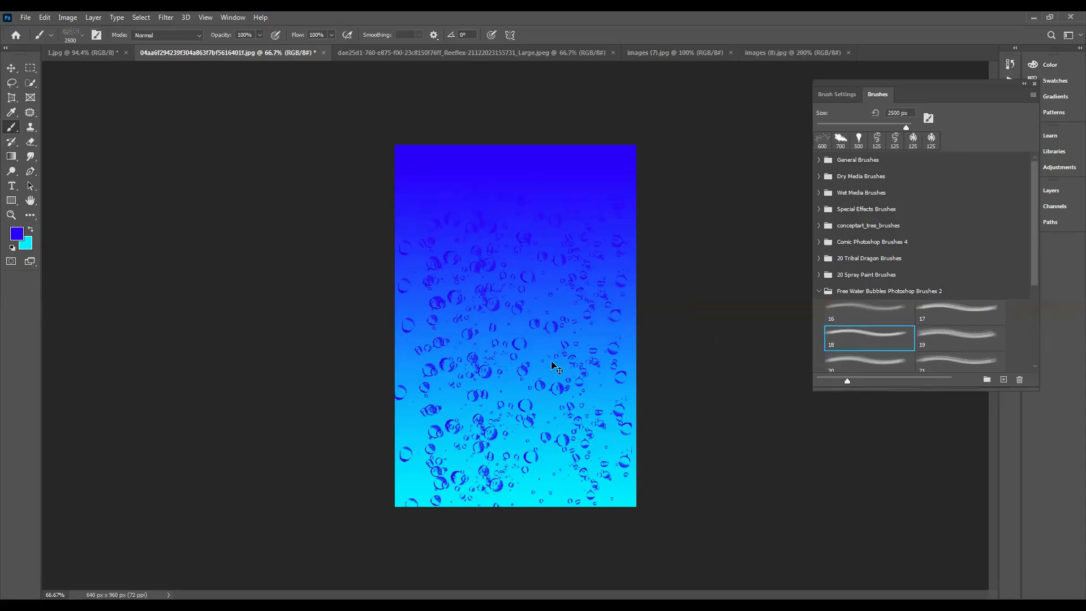
key(ctrl+z)
key(ctrl+z)
key(ctrl+z)
key(ctrl+z)
key(ctrl+z)
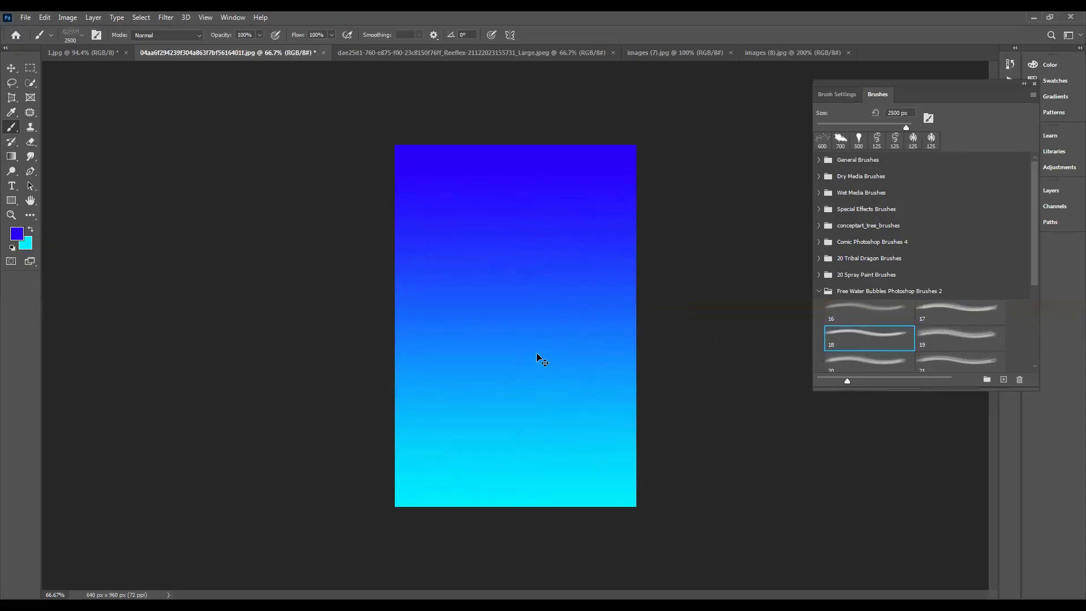
key(bracketleft)
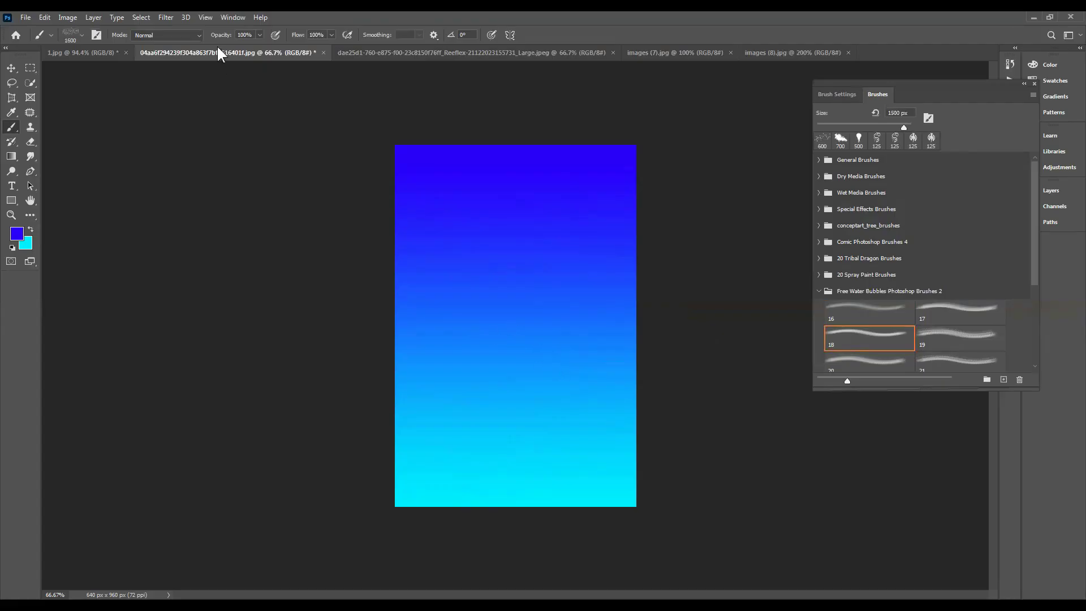
- Stamp blue bubbles across the gradient with water bubble brush 18 at 1500 px and undo the stamp
click(82, 34)
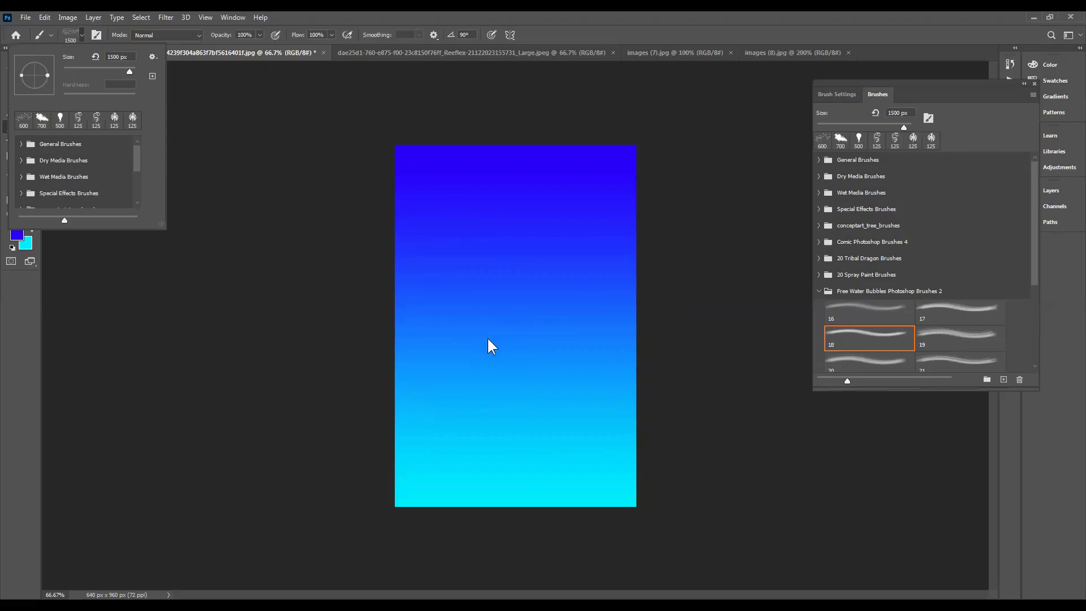
drag(562, 347, 626, 362)
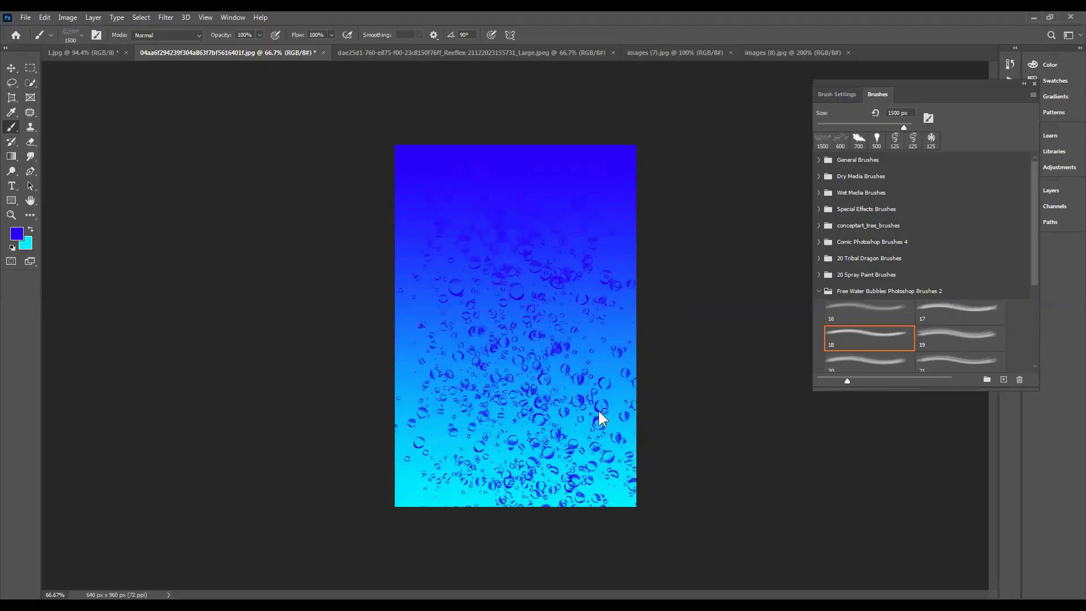
key(ctrl+z)
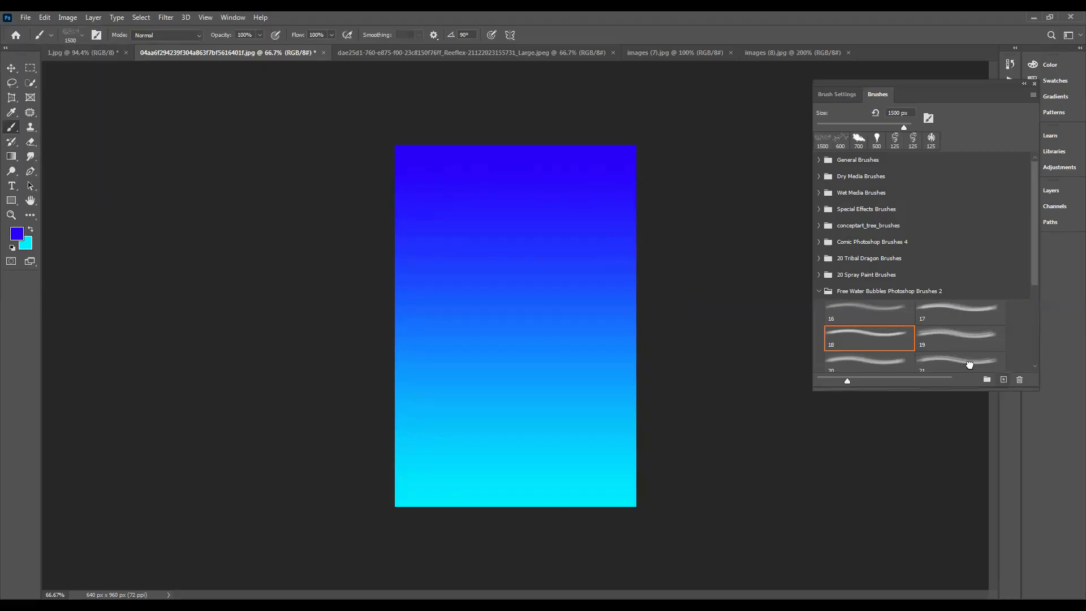
- Choose water bubble brush 27 and stamp blue bubbles over the gradient at 2500 px
click(968, 363)
scroll(969, 364, down, 3)
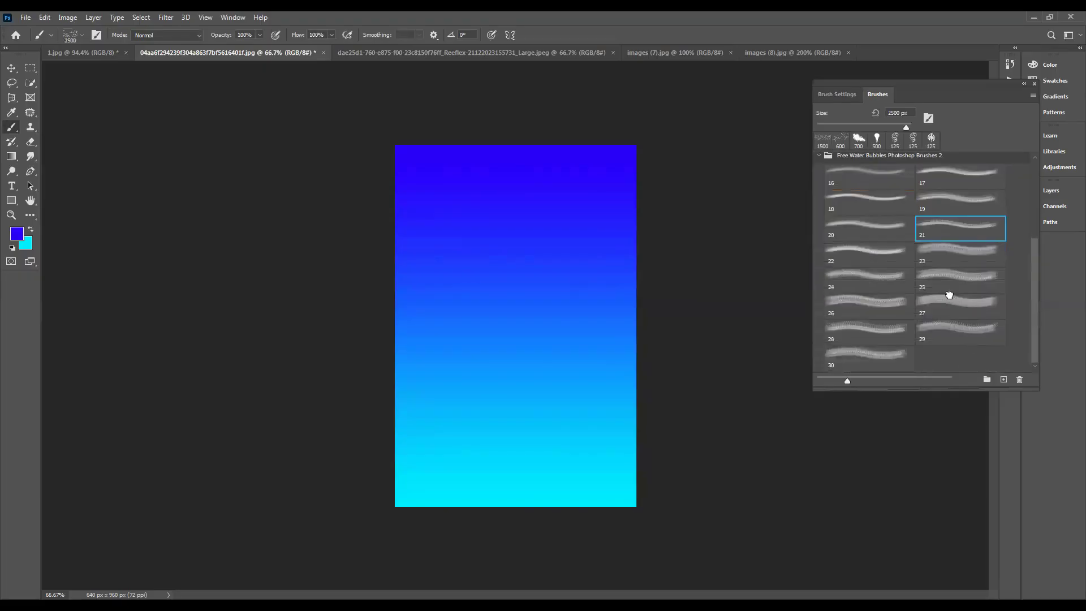
click(952, 302)
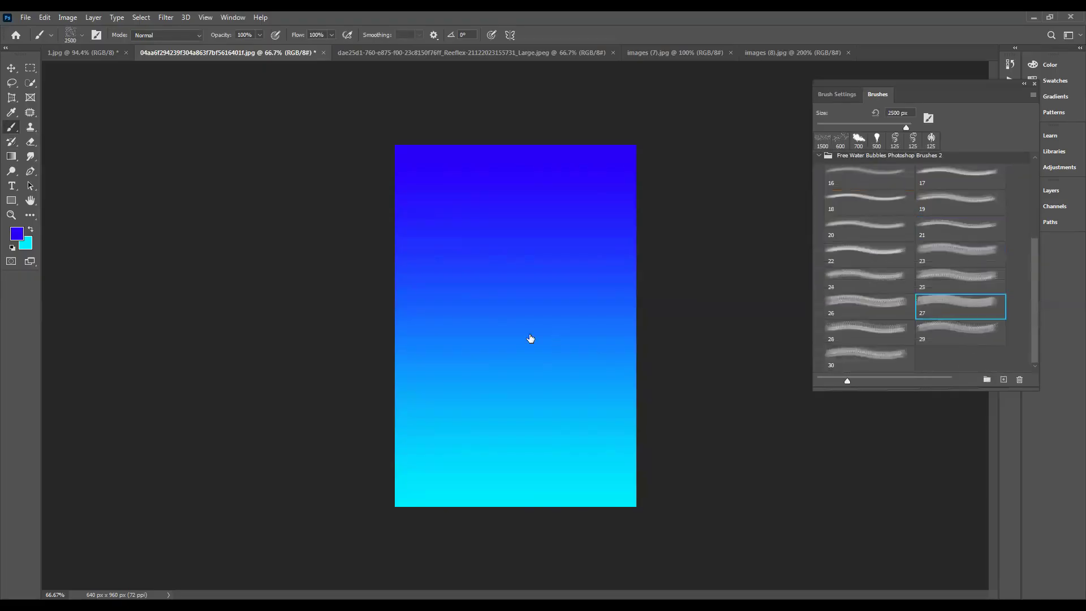
click(497, 358)
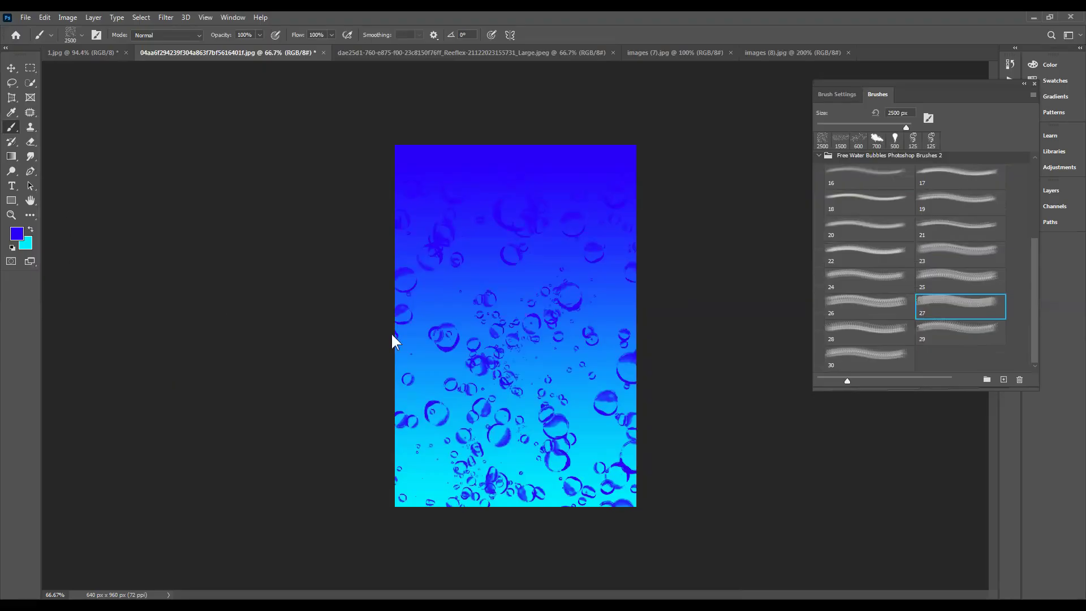
- Reduce the size of water bubble brush 27 to 250 px
key(bracketleft)
key(bracketleft)
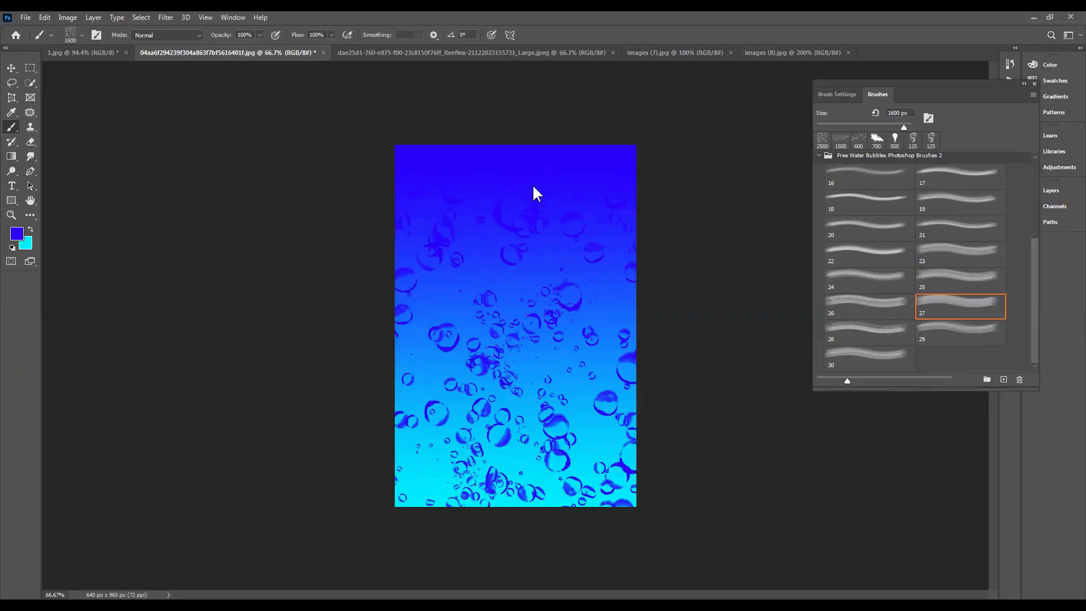
key(bracketleft)
key(bracketleft)
key(bracketleft)
key(bracketleft)
key(bracketleft)
key(bracketleft)
key(bracketleft)
key(bracketleft)
key(bracketleft)
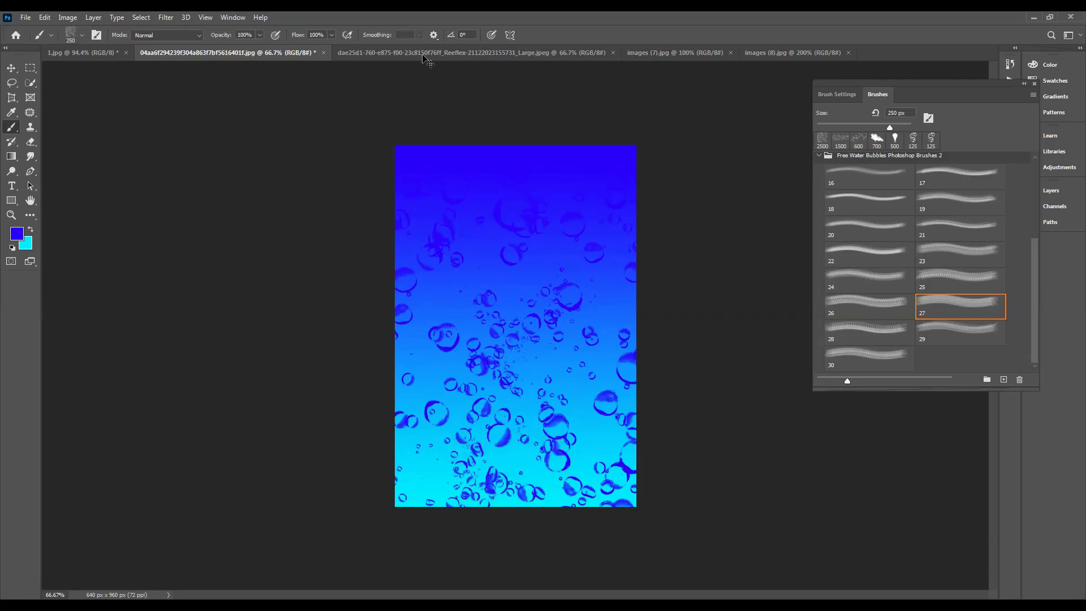
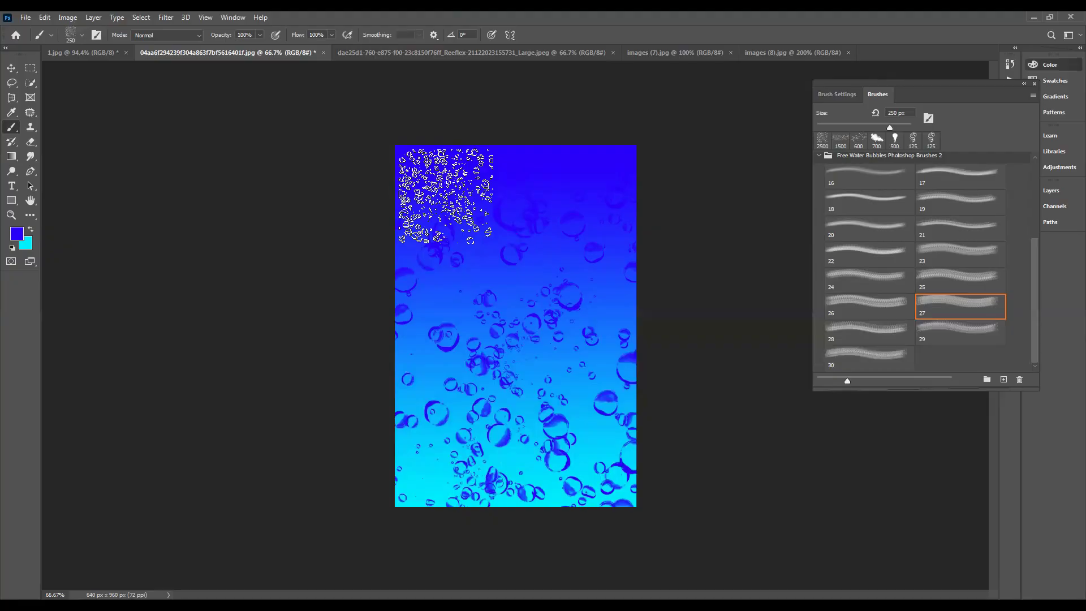
key(ctrl+Tab)
key(F6)
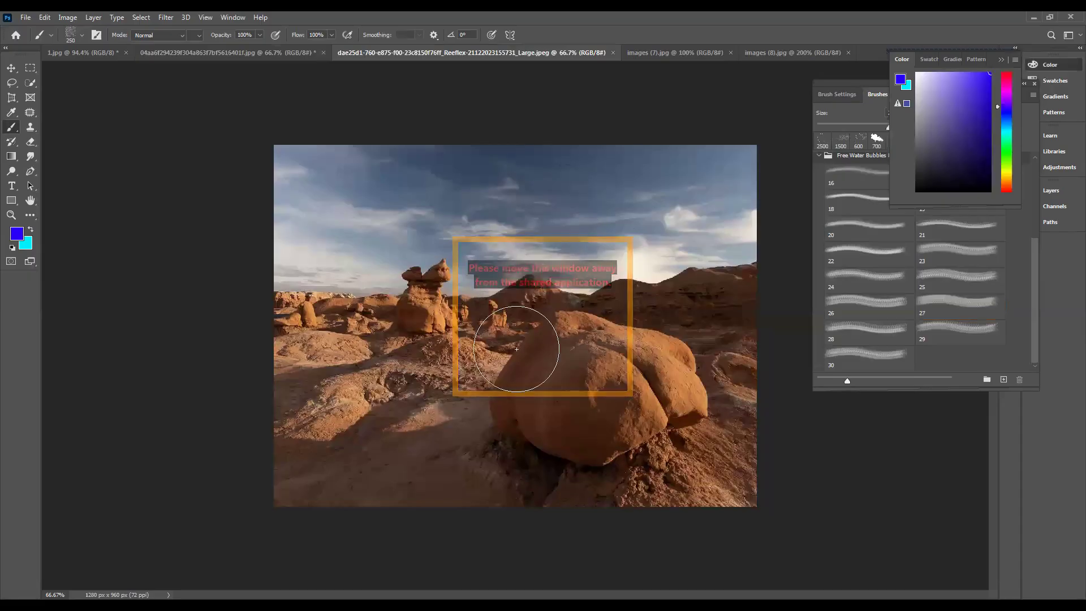
key(shift+b)
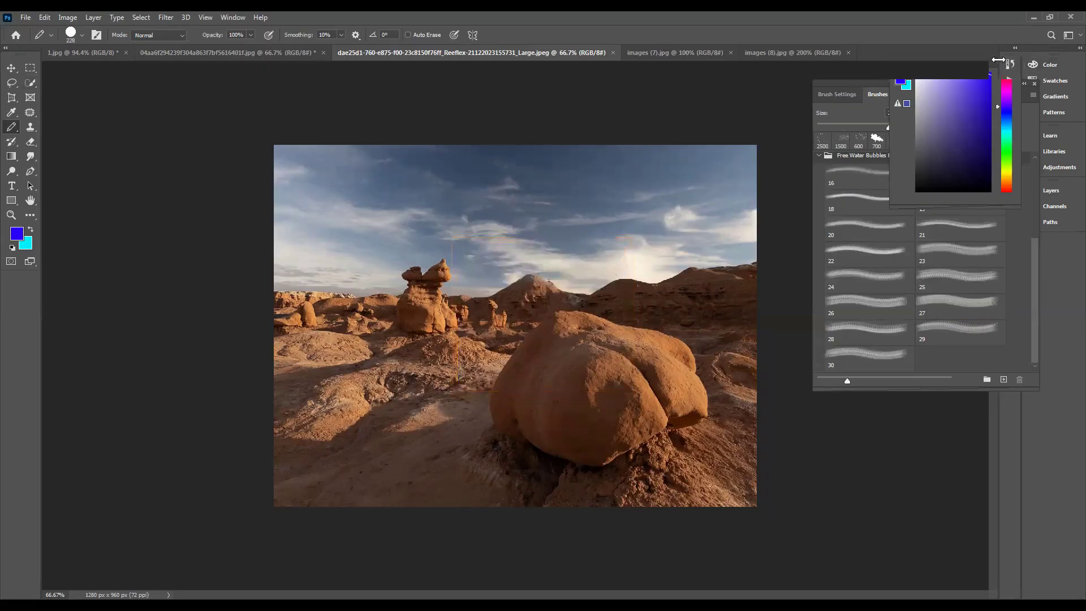
click(1000, 59)
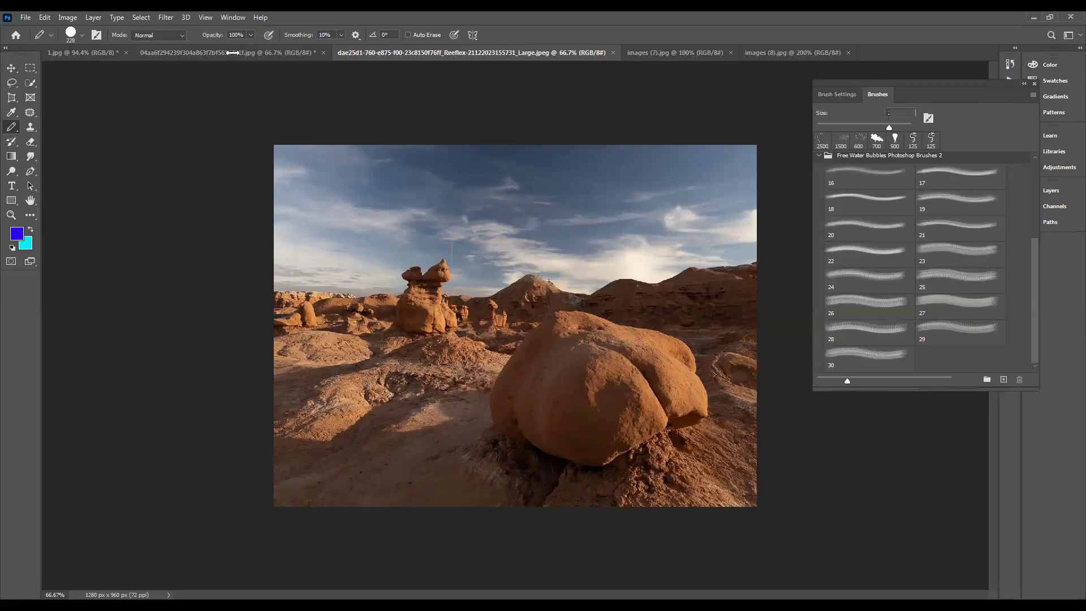
- Switch to the 1.jpg portrait and revert it to its saved version, discarding the spray paint and tattoo
click(97, 52)
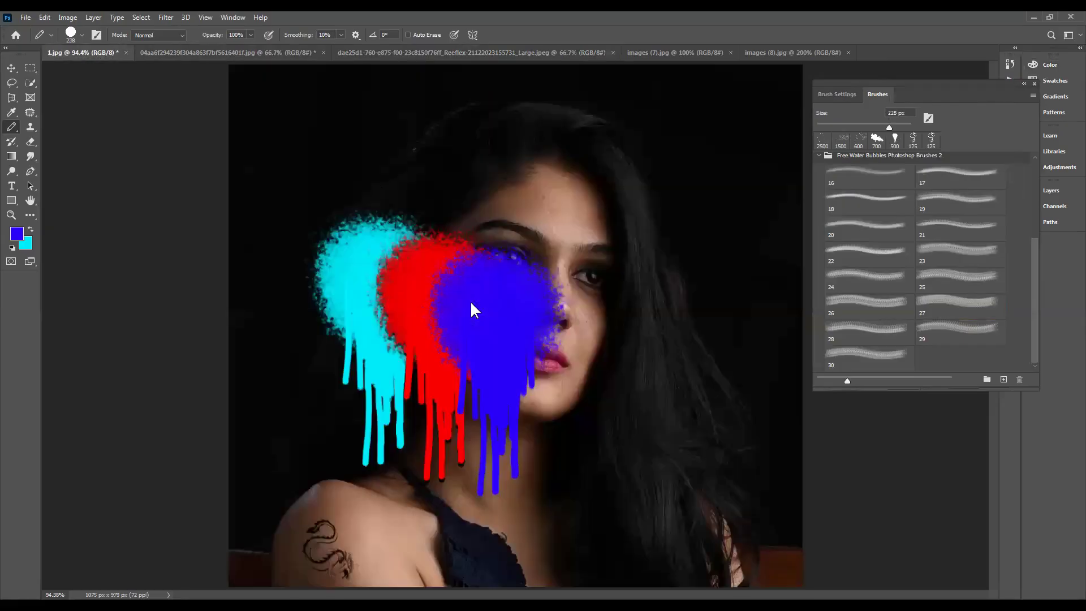
click(26, 17)
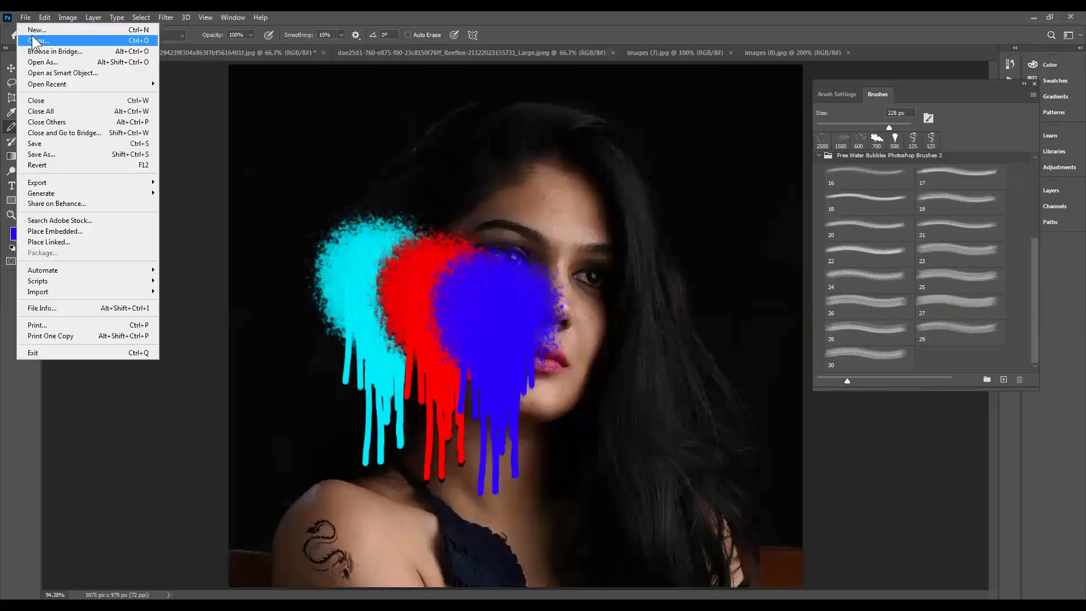
click(55, 164)
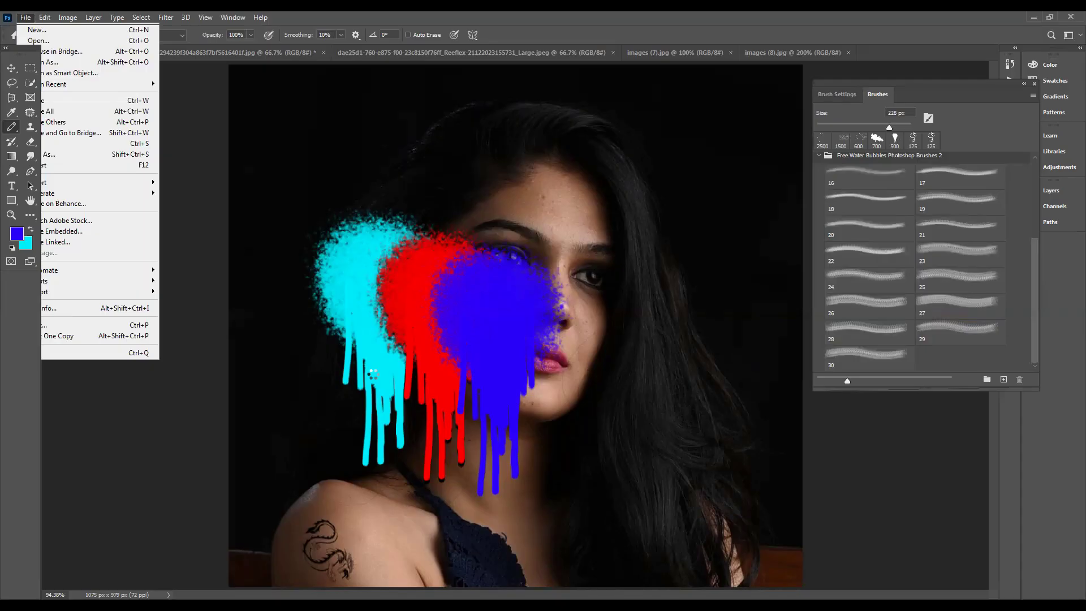
click(969, 283)
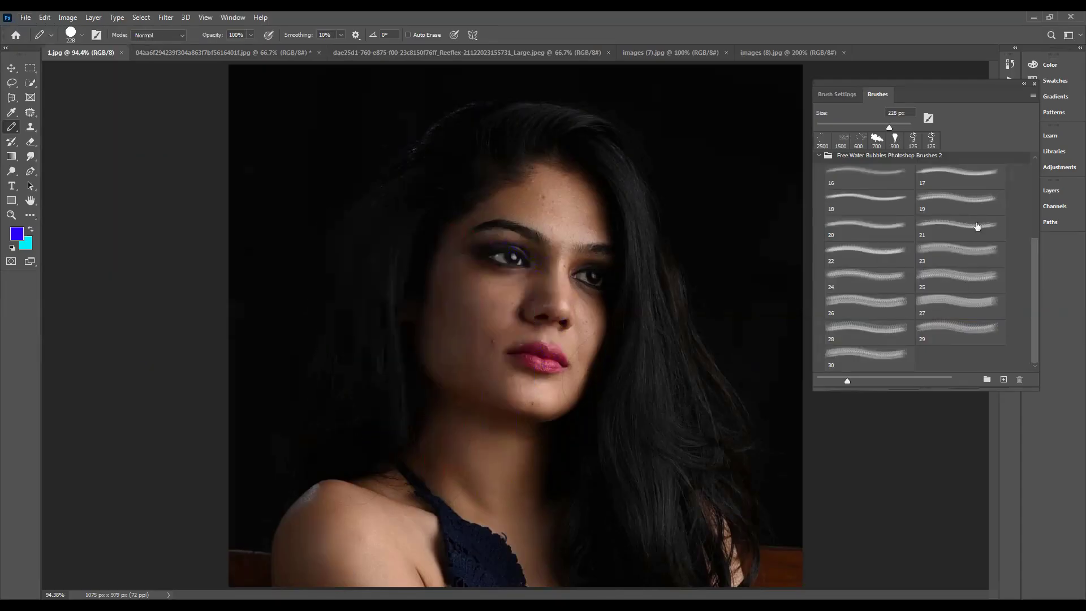
- Append the default brushes to the list of brush presets
click(1032, 93)
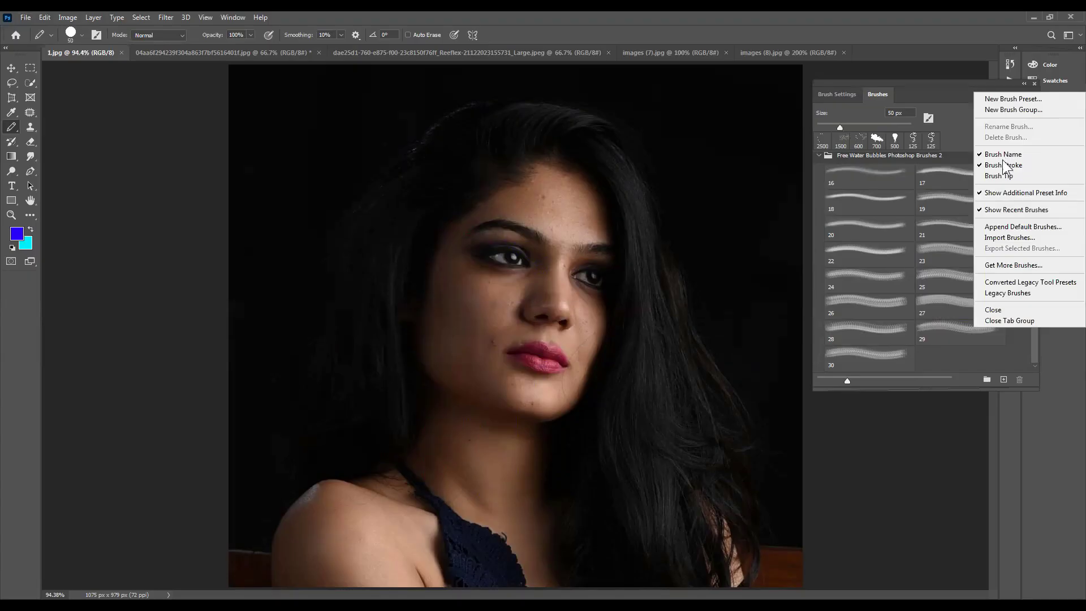
click(1035, 225)
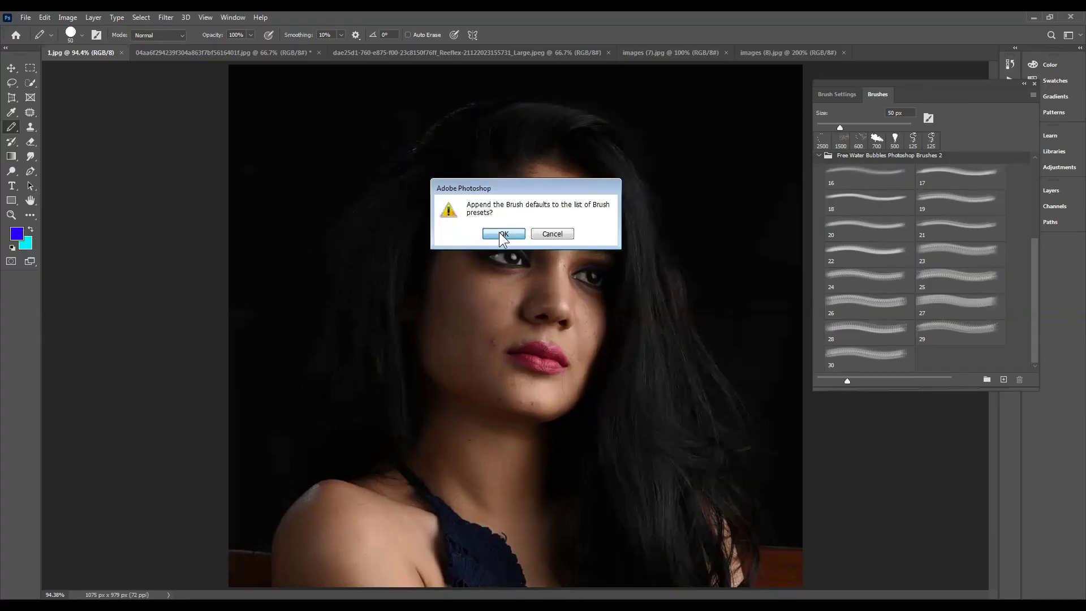
click(502, 234)
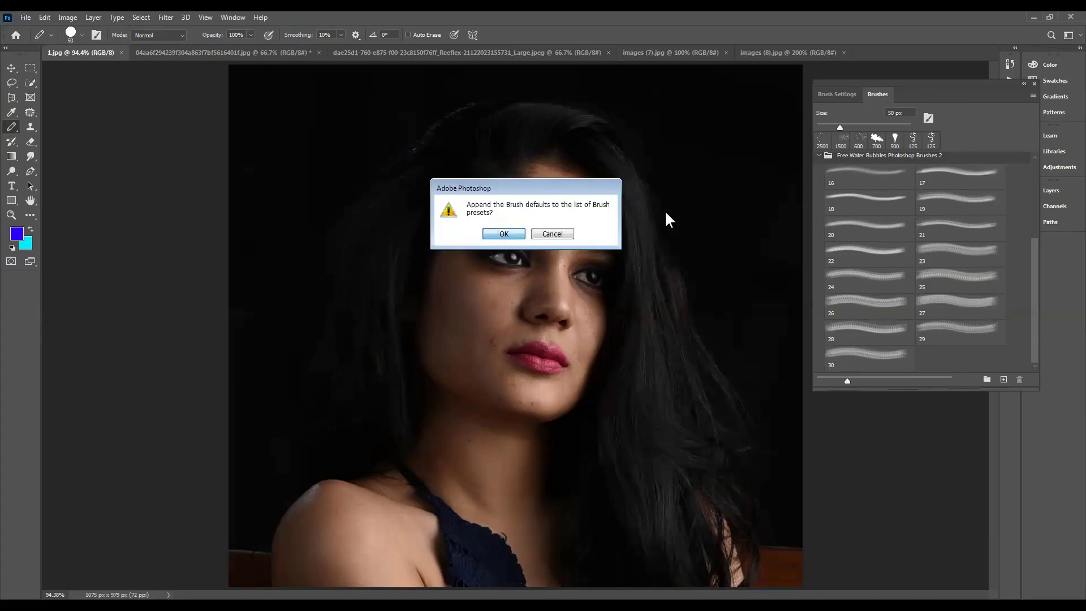
- Collapse the Free Water Bubbles group and select the 20 Spray Paint Brushes group
click(818, 155)
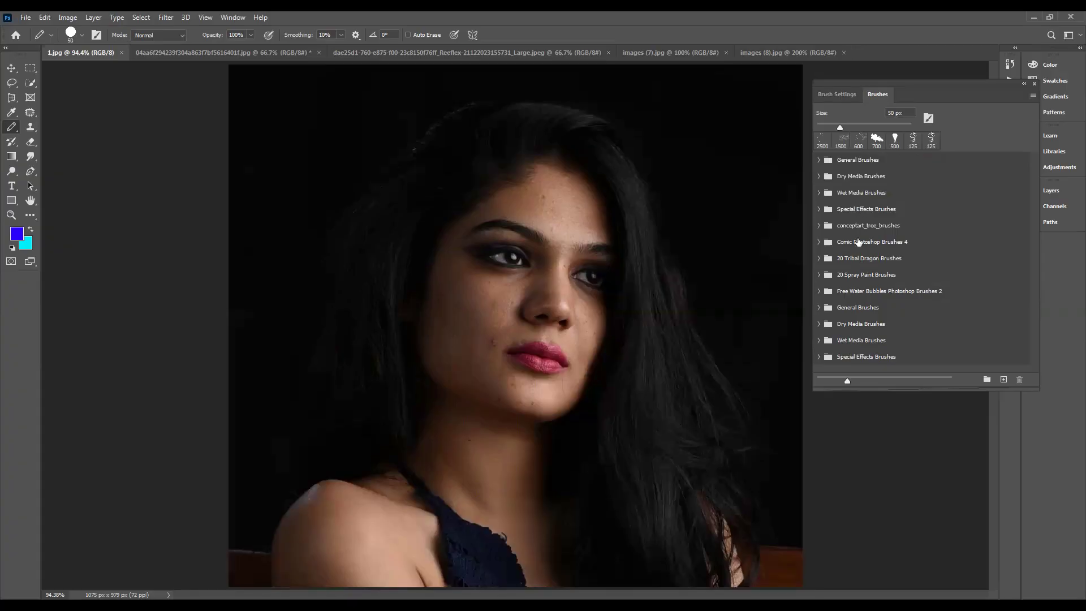
click(858, 260)
click(867, 275)
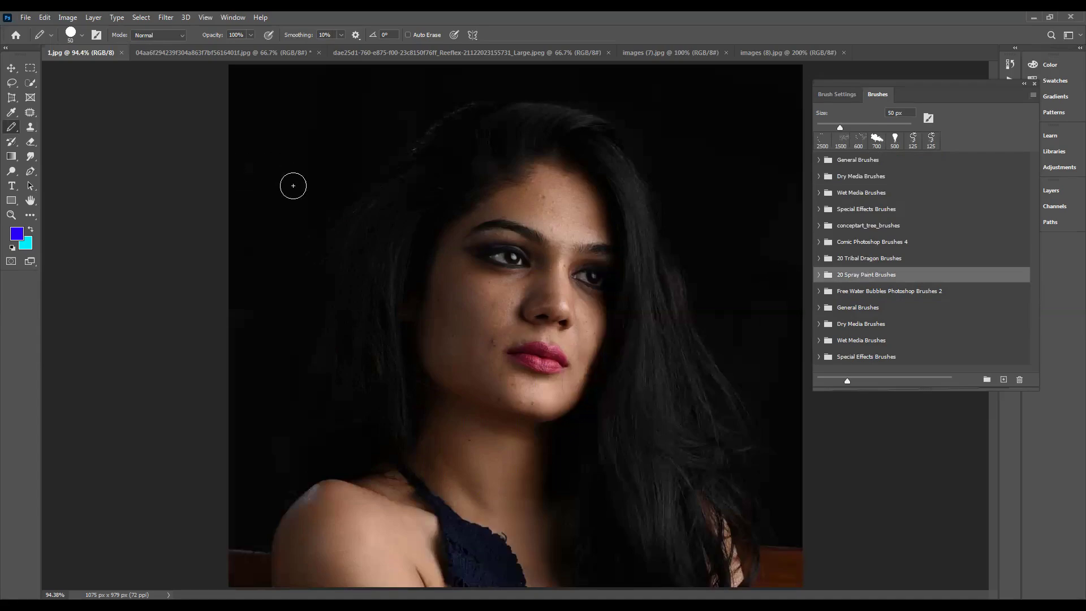
- Switch to the Clone Stamp tool and try to paint on the portrait without a defined source point
click(30, 127)
click(31, 126)
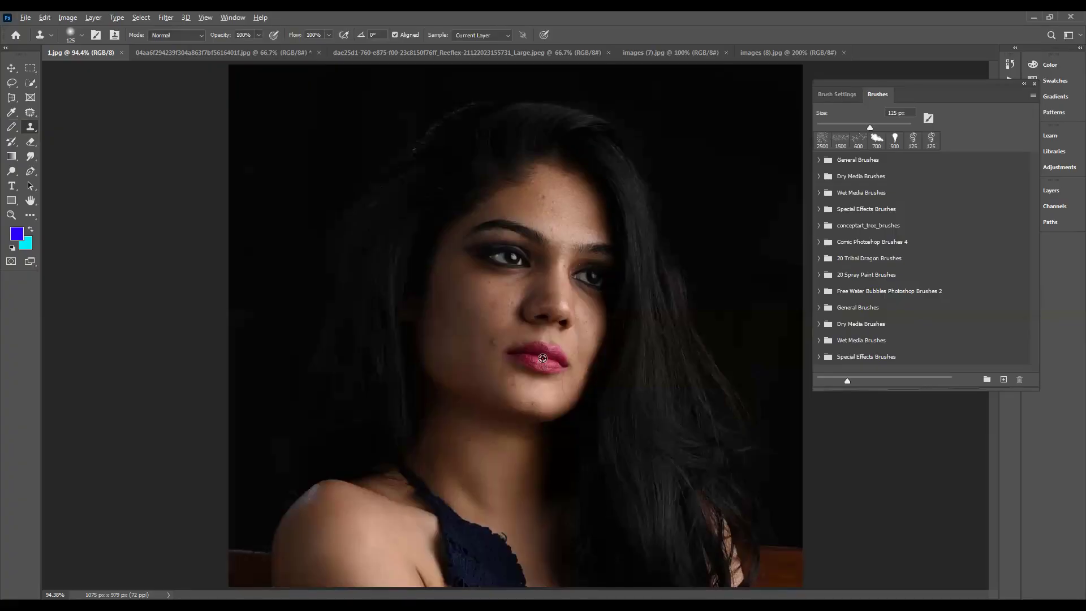
click(436, 330)
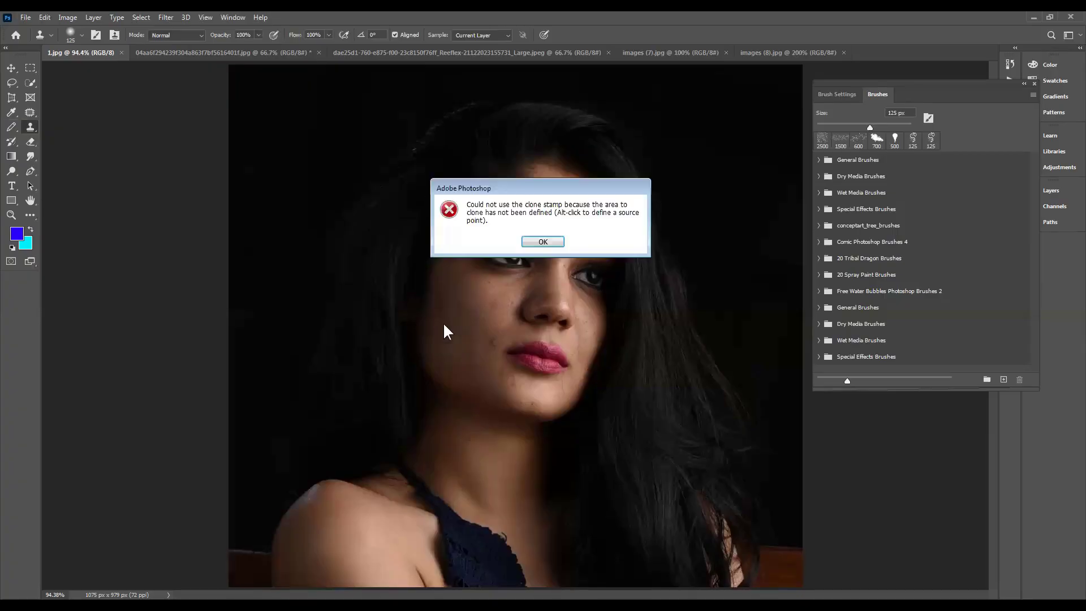
click(543, 242)
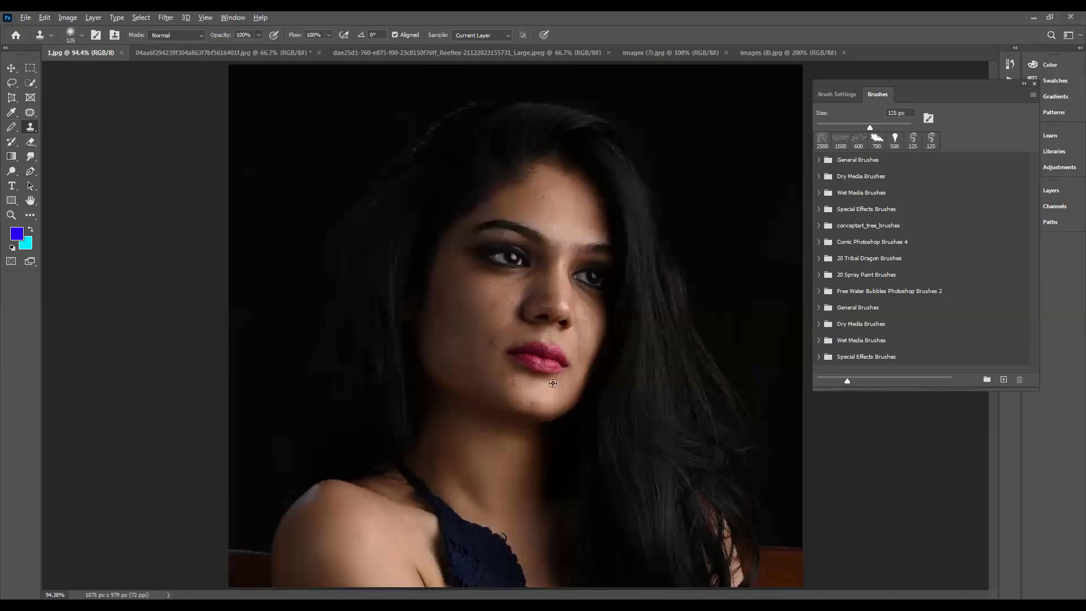
- Sample the lips as the clone source, clone over the dark background beside the hair, and undo the strokes
alt+click(538, 355)
drag(393, 177, 382, 157)
mouse_move(354, 133)
mouse_down()
mouse_move(322, 138)
mouse_move(391, 139)
mouse_move(386, 165)
mouse_move(331, 170)
mouse_move(334, 115)
mouse_move(371, 80)
mouse_move(312, 108)
mouse_move(292, 178)
mouse_move(345, 184)
mouse_move(338, 205)
mouse_move(283, 216)
mouse_move(300, 74)
mouse_move(237, 128)
mouse_move(249, 135)
mouse_move(232, 285)
mouse_move(358, 199)
mouse_move(237, 348)
mouse_move(323, 275)
mouse_move(238, 401)
mouse_move(257, 301)
mouse_move(250, 370)
mouse_move(347, 327)
mouse_move(363, 237)
mouse_move(309, 330)
mouse_move(332, 345)
mouse_move(328, 367)
mouse_move(296, 365)
mouse_up()
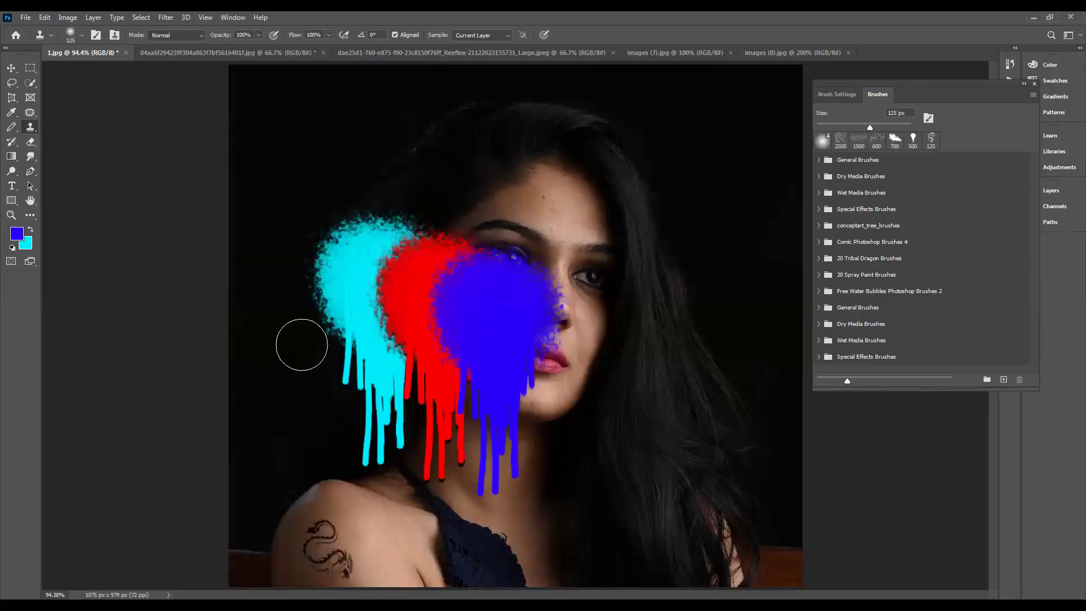
drag(301, 344, 332, 351)
key(ctrl+z)
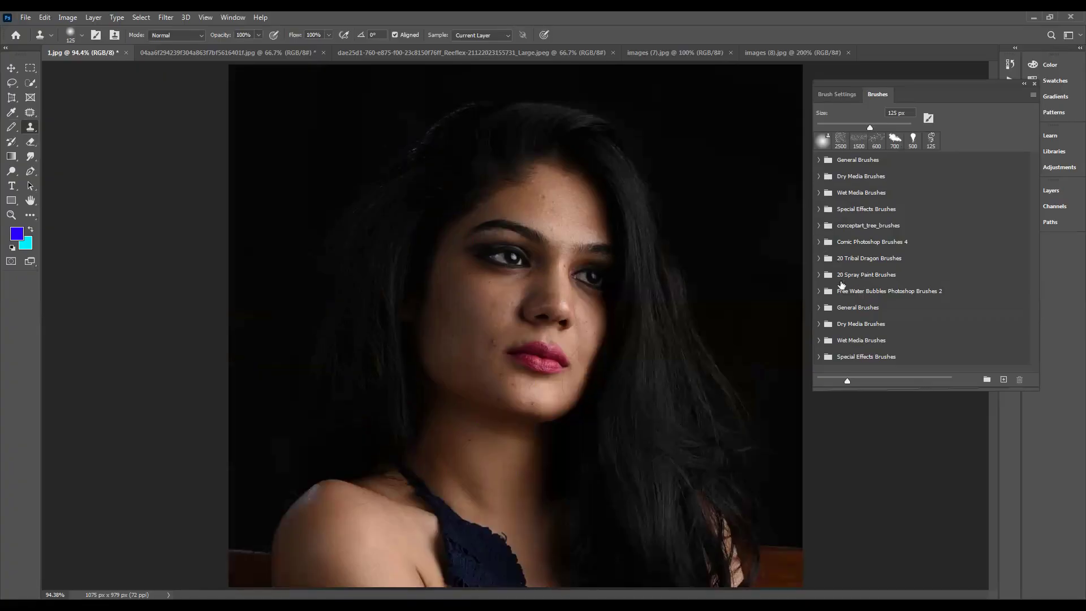
- Choose Spray Paint 1 from the 20 Spray Paint Brushes group for cloning and enlarge it to 500 px
click(818, 275)
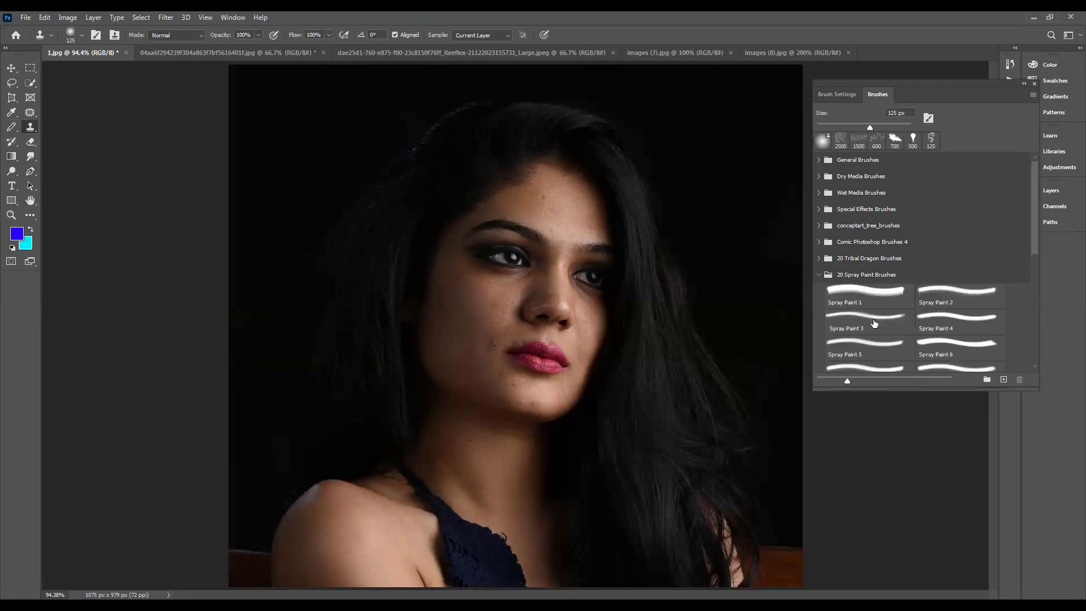
click(878, 298)
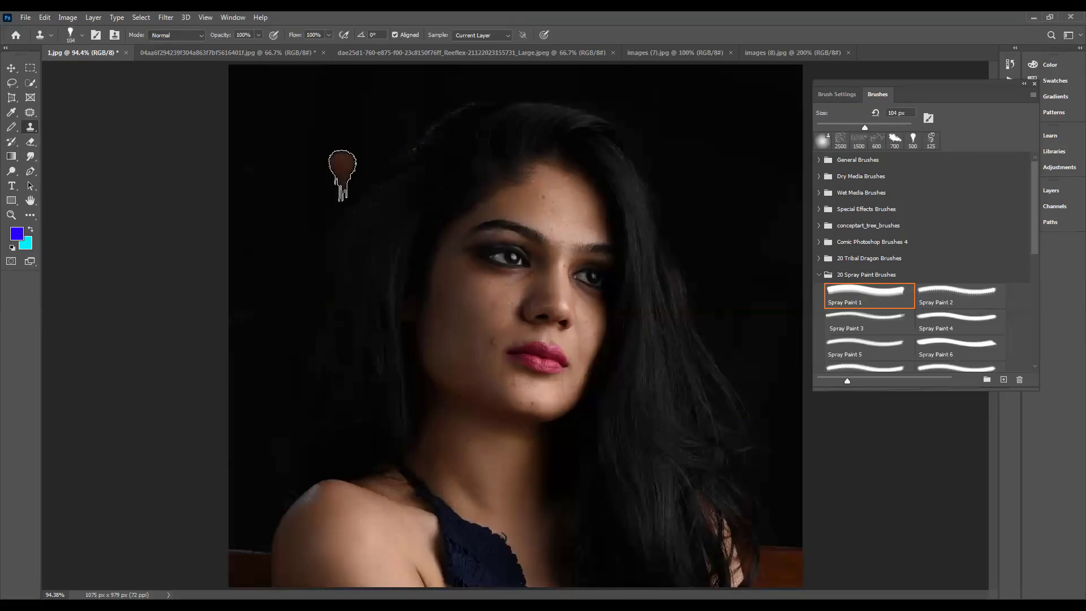
key(bracketright)
key(bracketright)
key(bracketright)
key(bracketright)
key(bracketright)
key(bracketright)
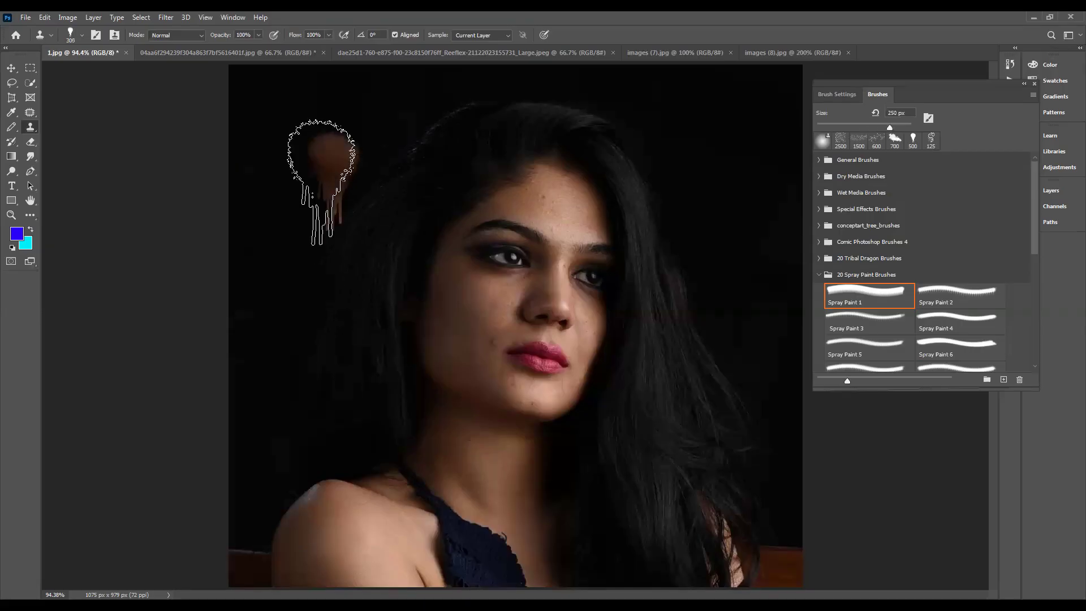
key(bracketright)
- Clone the lips and chin onto the dark background beside the hair with Spray Paint 1, and undo the stamps
mouse_move(324, 152)
mouse_down()
mouse_move(347, 175)
mouse_move(388, 168)
mouse_up()
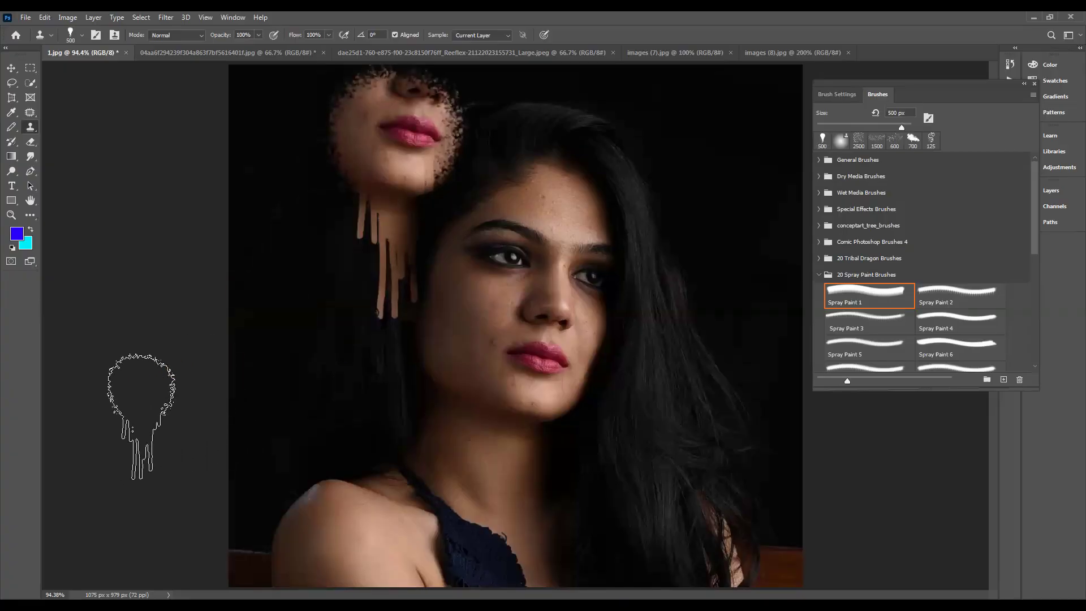
mouse_move(266, 339)
mouse_down()
mouse_move(329, 262)
mouse_move(354, 204)
mouse_move(287, 207)
mouse_move(306, 309)
mouse_move(362, 336)
mouse_move(441, 345)
mouse_move(417, 356)
mouse_move(512, 283)
mouse_up()
key(ctrl+z)
key(ctrl+z)
key(ctrl+z)
key(ctrl+z)
key(ctrl+z)
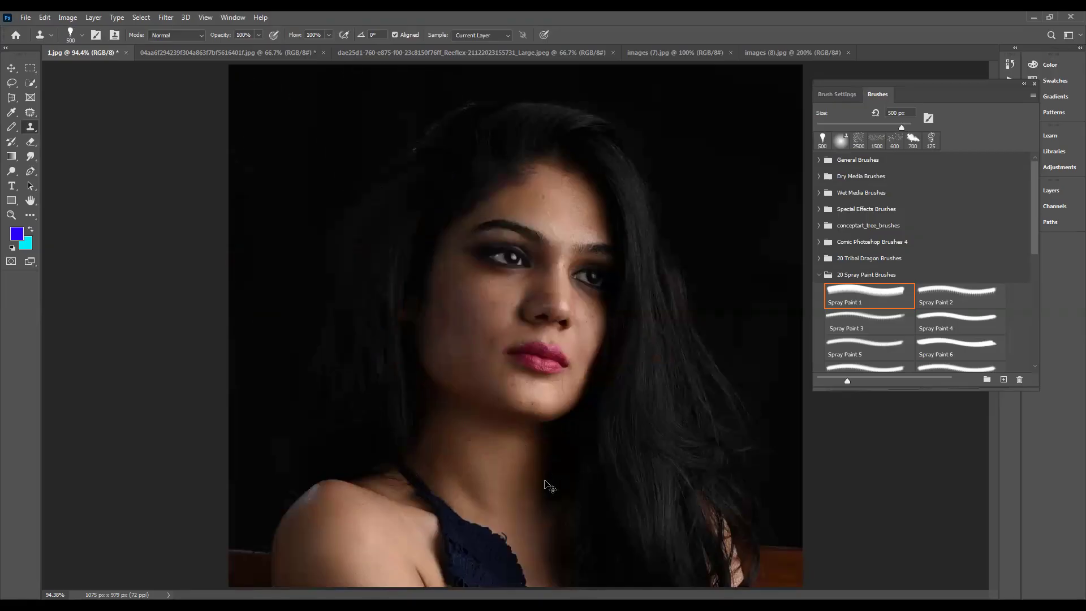
- Clone the face onto the dark background beside the hair with the 500 px Spray Paint 1 brush, and undo all stamps
mouse_move(551, 486)
mouse_down()
mouse_move(529, 416)
mouse_move(543, 389)
mouse_up()
key(ctrl+z)
mouse_move(323, 283)
mouse_down()
mouse_move(350, 220)
mouse_move(383, 197)
mouse_up()
click(383, 197)
click(383, 197)
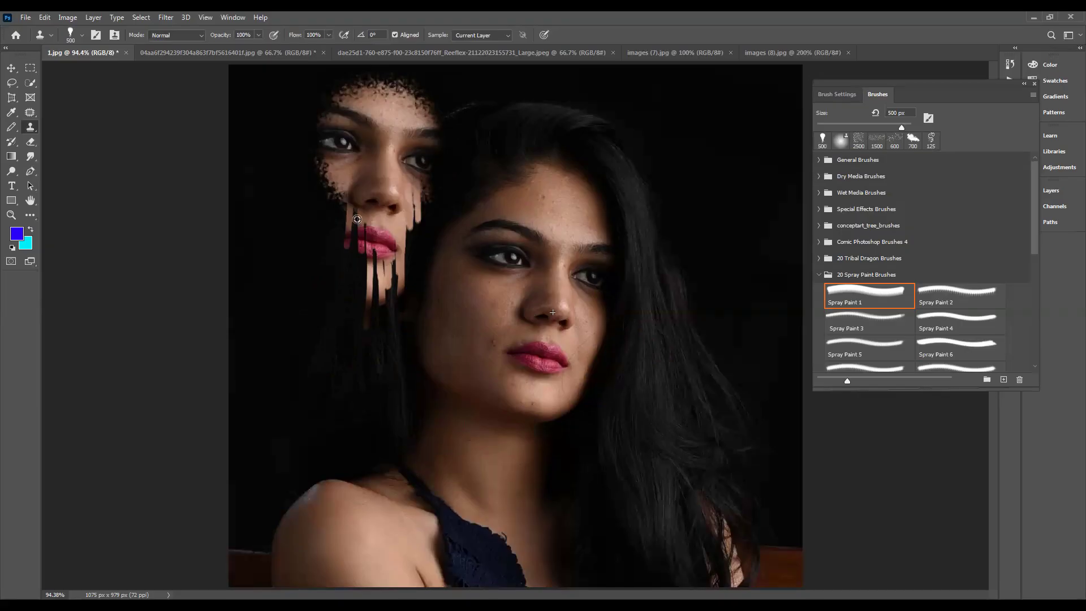
click(461, 193)
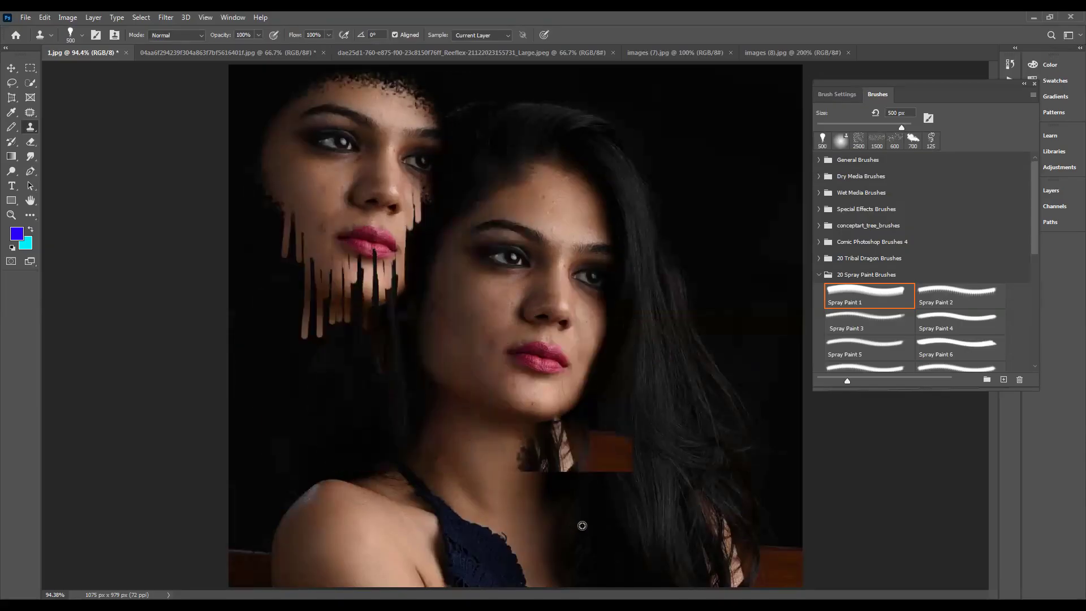
key(ctrl+z)
key(ctrl+z)
key(ctrl+z)
key(ctrl+z)
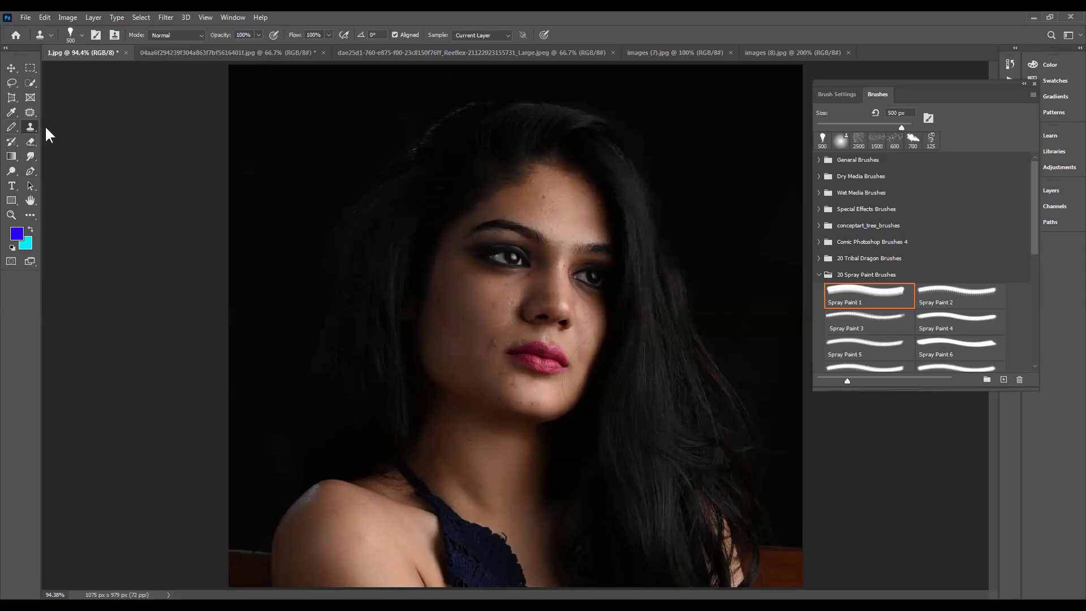
- Switch from the Clone Stamp to the Pencil Tool and expand the 20 Tribal Dragon Brushes group
click(16, 143)
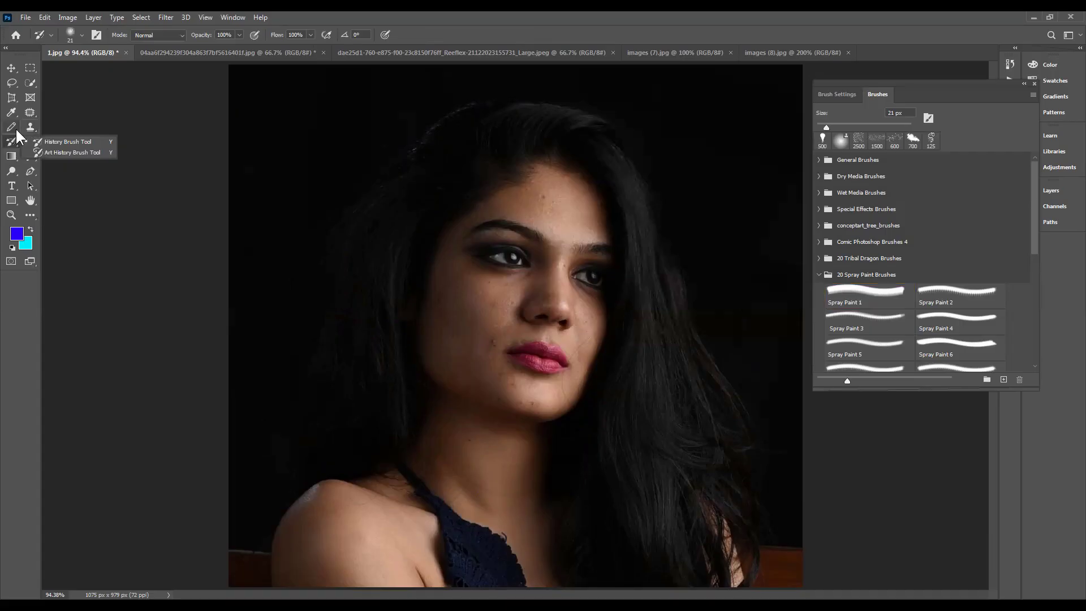
click(15, 127)
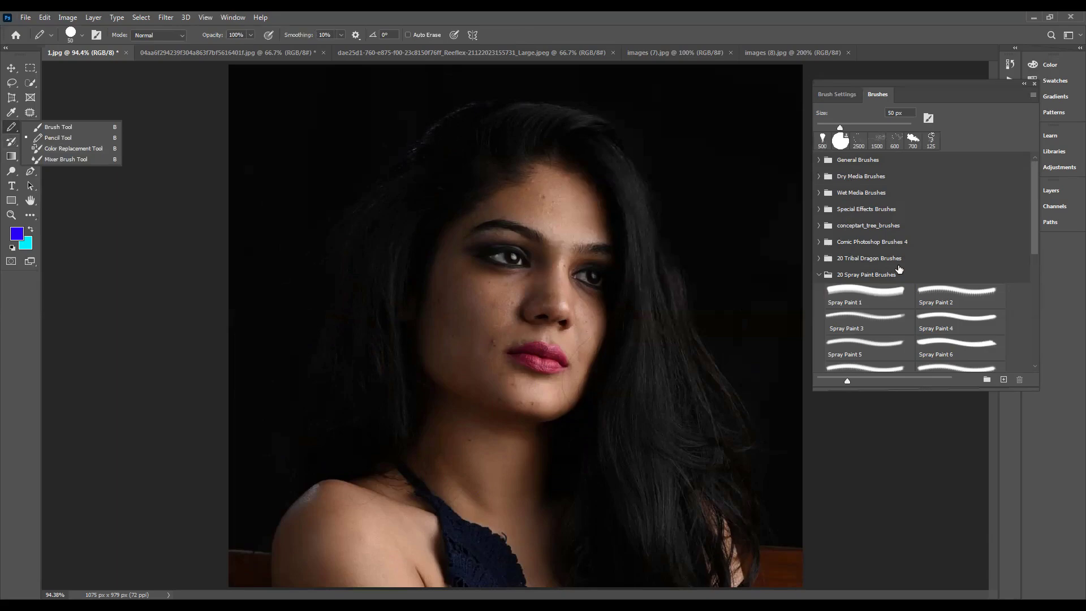
scroll(891, 270, down, 1)
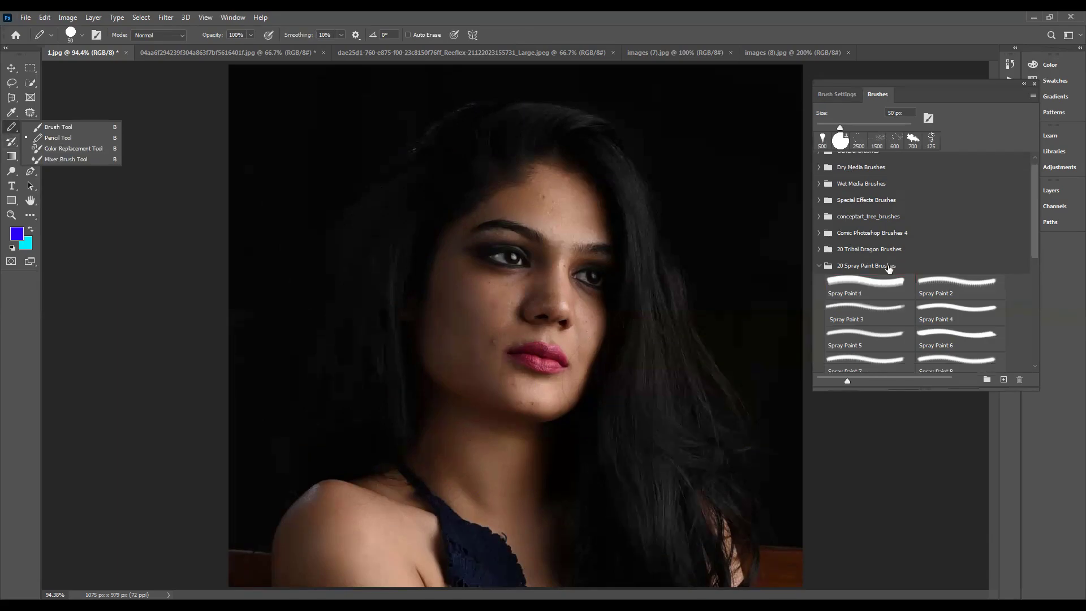
click(818, 253)
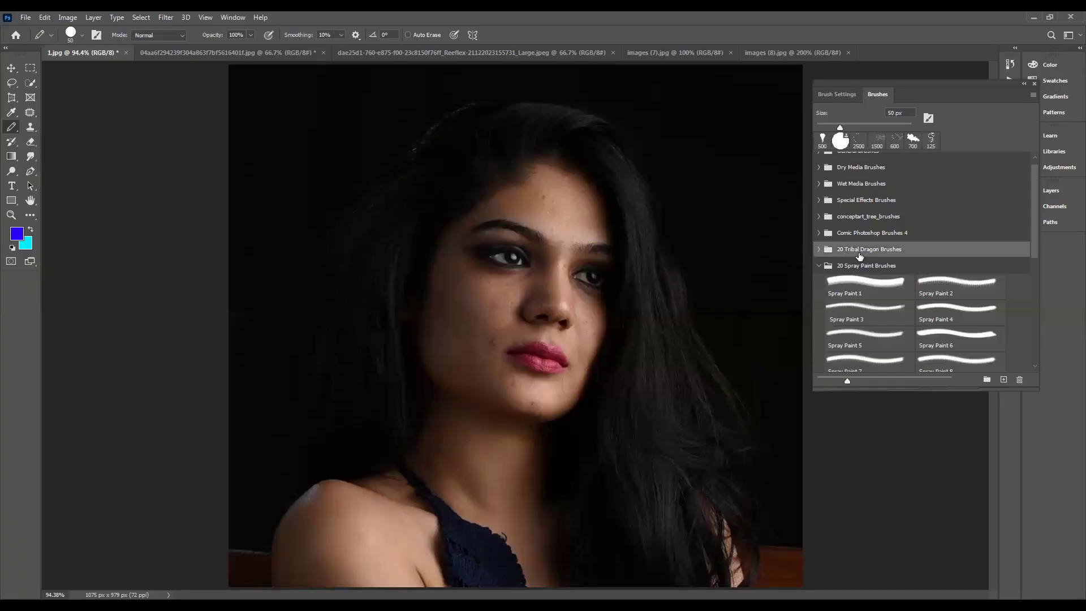
click(819, 249)
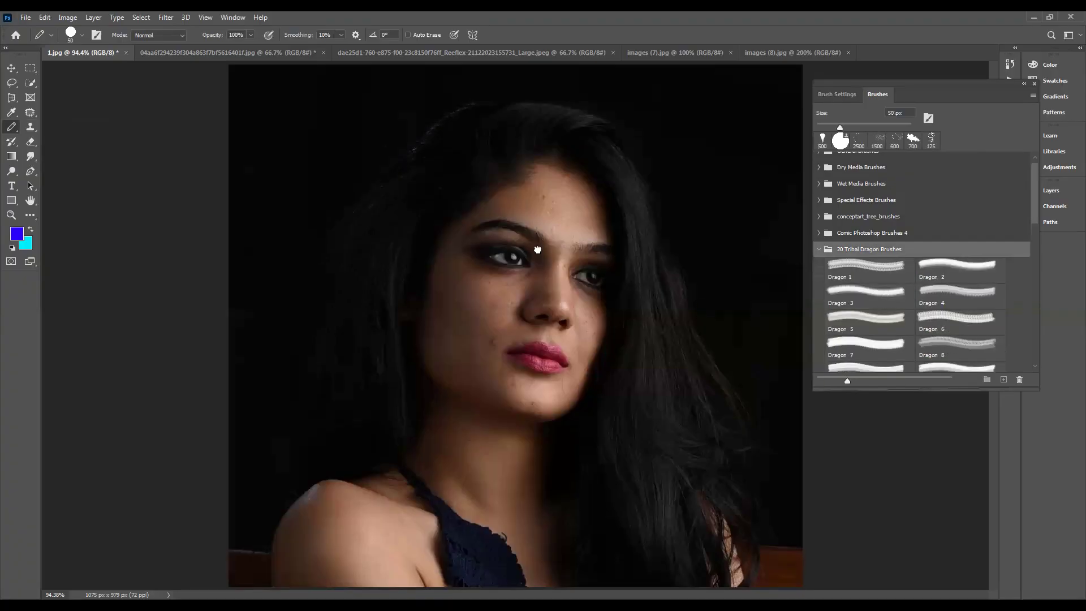
- Choose the Dragon 8 brush for the Pencil Tool and enlarge it to 400 px
drag(840, 128, 906, 127)
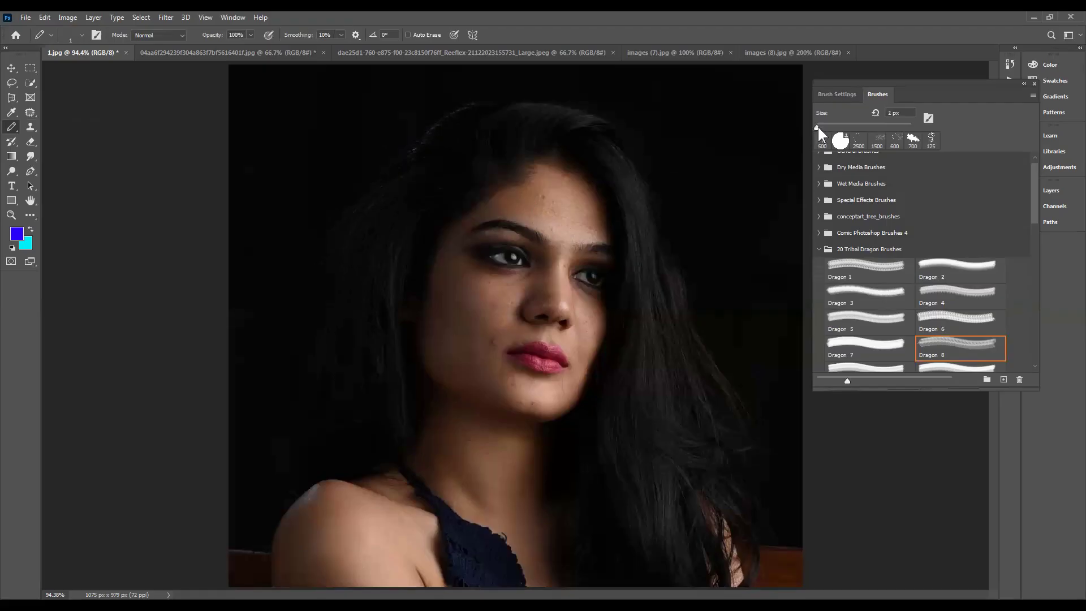
drag(816, 125, 850, 127)
key(bracketright)
key(bracketright)
key(bracketright)
key(bracketright)
key(bracketright)
key(bracketright)
key(bracketright)
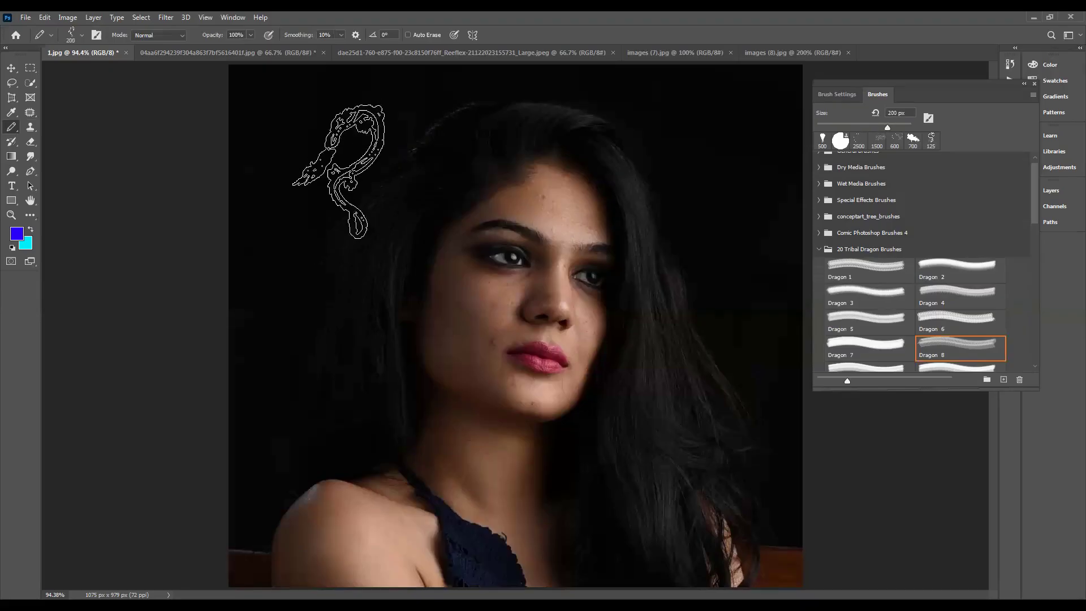
key(bracketright)
key(bracketright)
key(bracketright)
key(bracketright)
key(bracketright)
key(bracketright)
- Stamp the blue Dragon 8 shape over the dark hair beside the face, and undo the marks
click(382, 193)
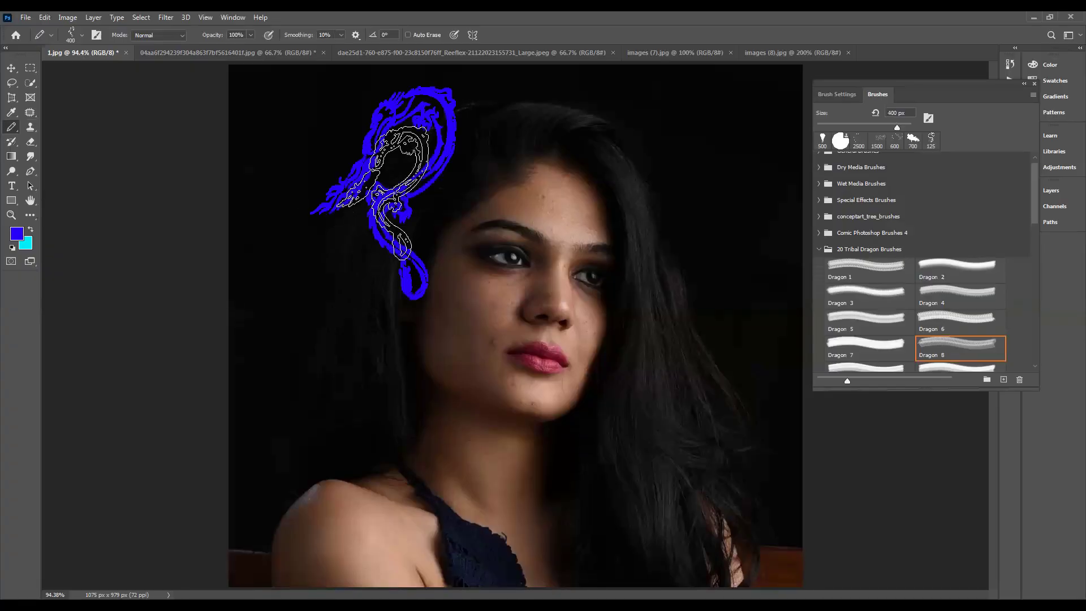
key(ctrl+z)
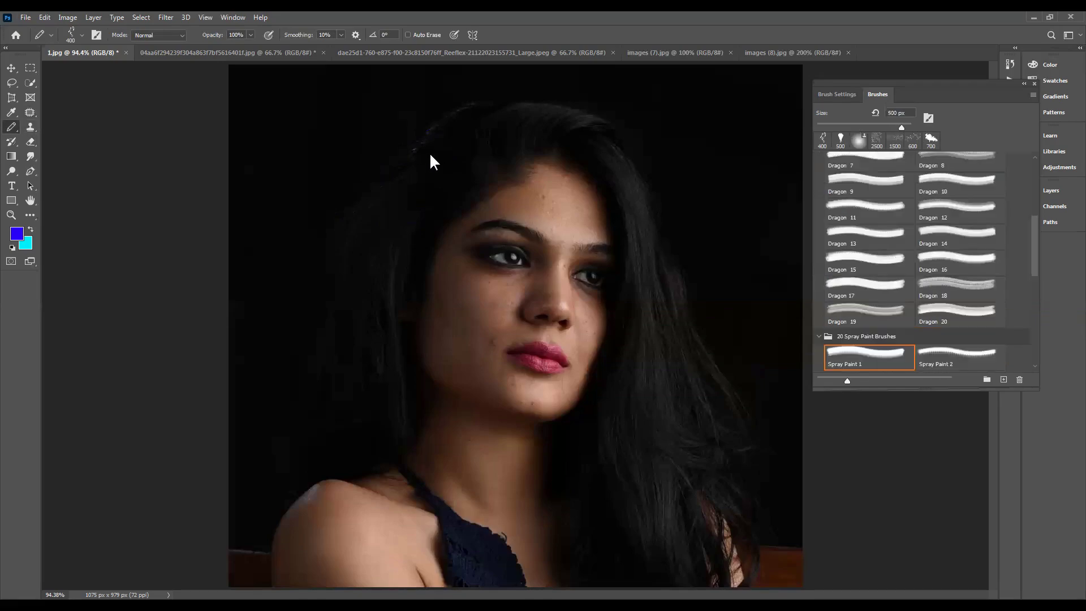
mouse_move(429, 151)
mouse_down()
mouse_move(425, 186)
mouse_move(363, 199)
mouse_up()
key(ctrl+z)
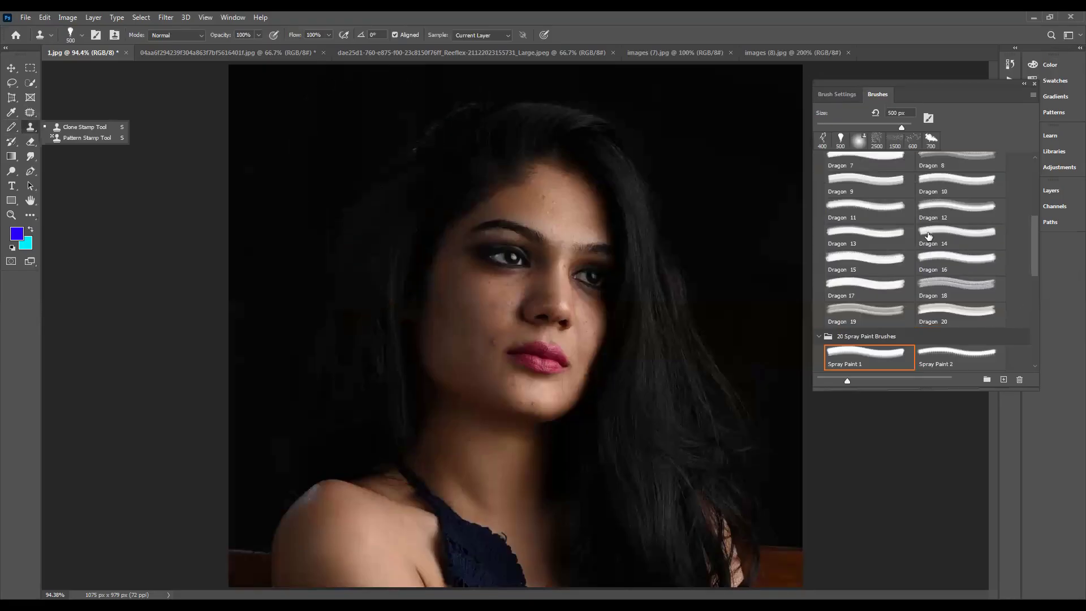
- Collapse the 20 Tribal Dragon Brushes group, and close the Brushes panel with the Lasso Tool active
scroll(865, 172, up, 4)
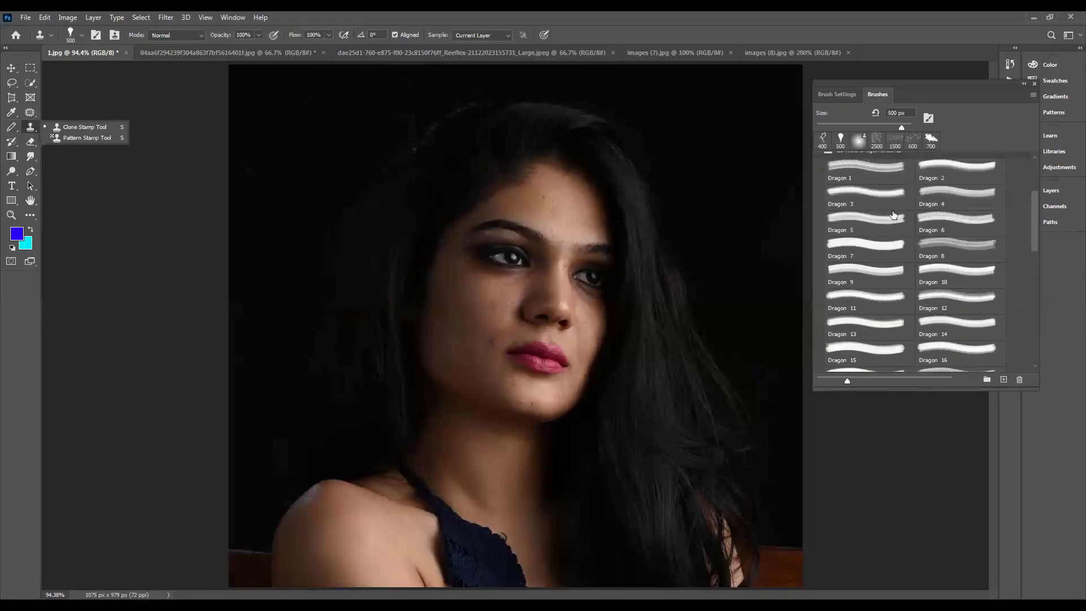
scroll(893, 214, up, 1)
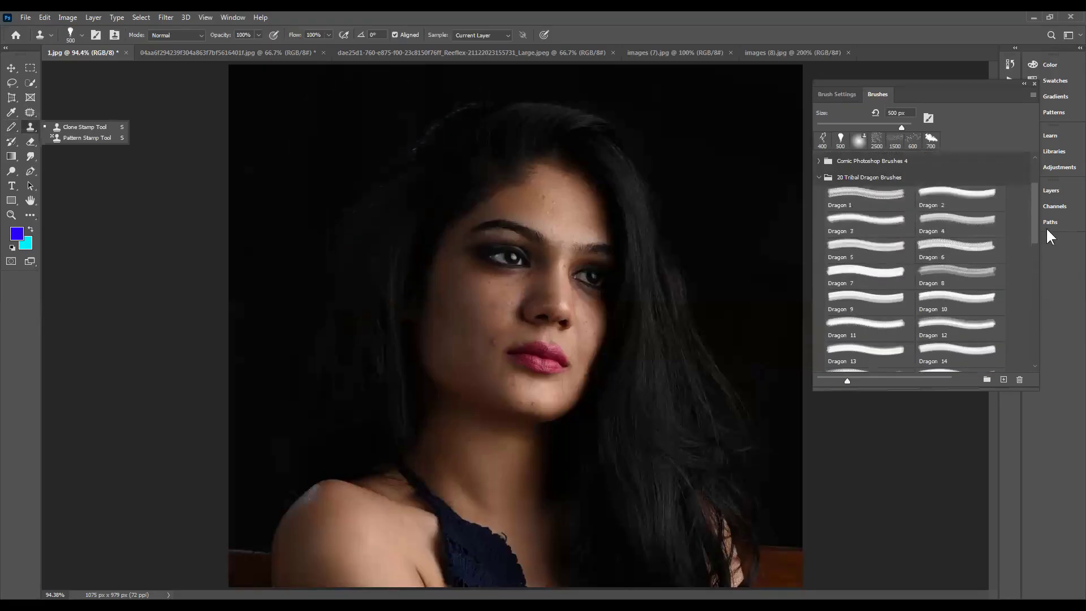
click(823, 180)
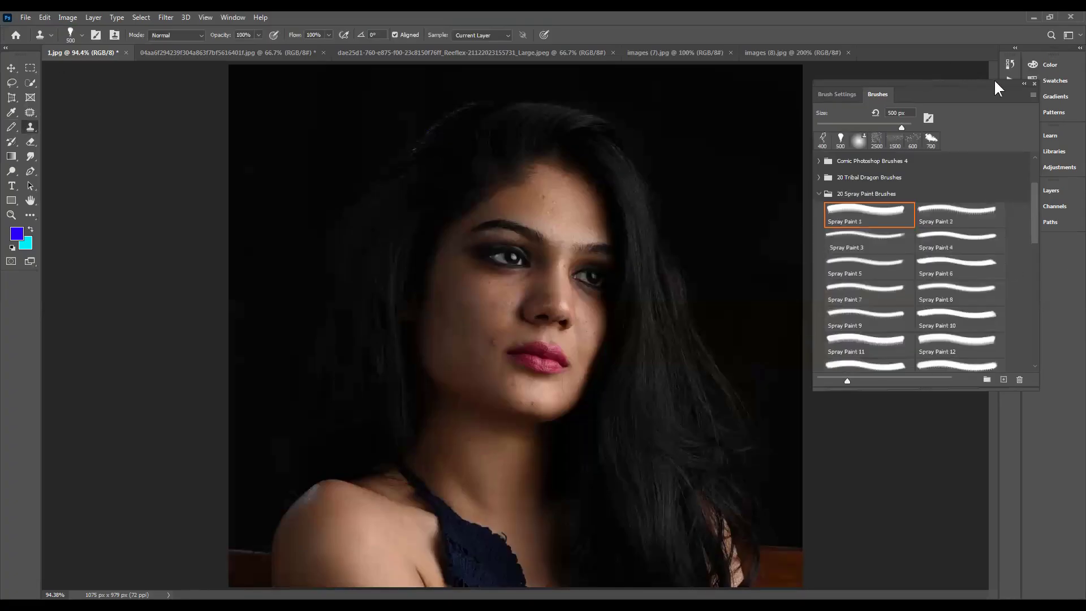
key(l)
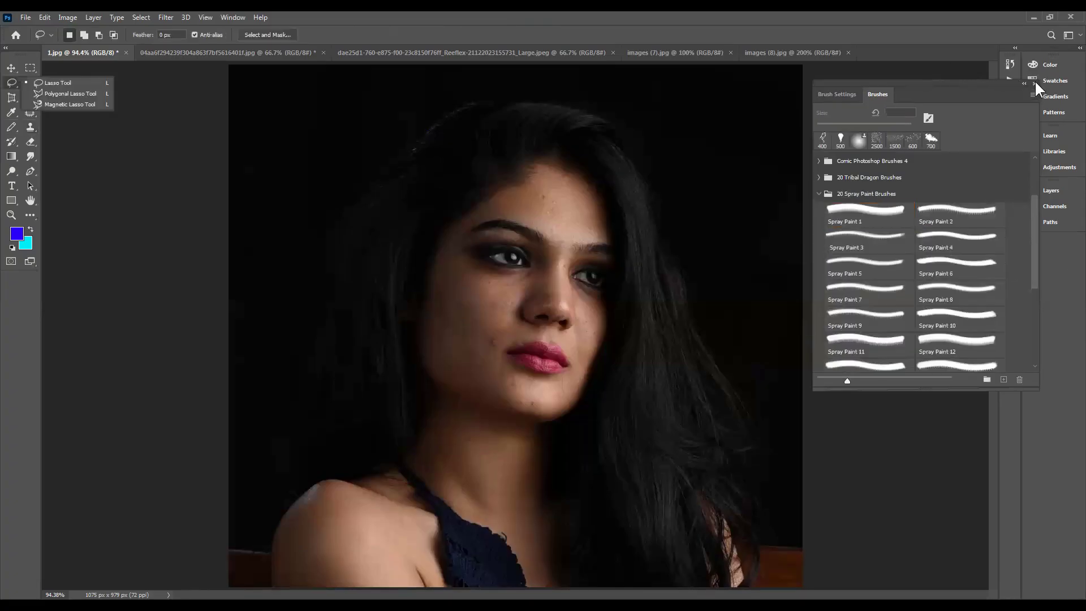
click(1034, 83)
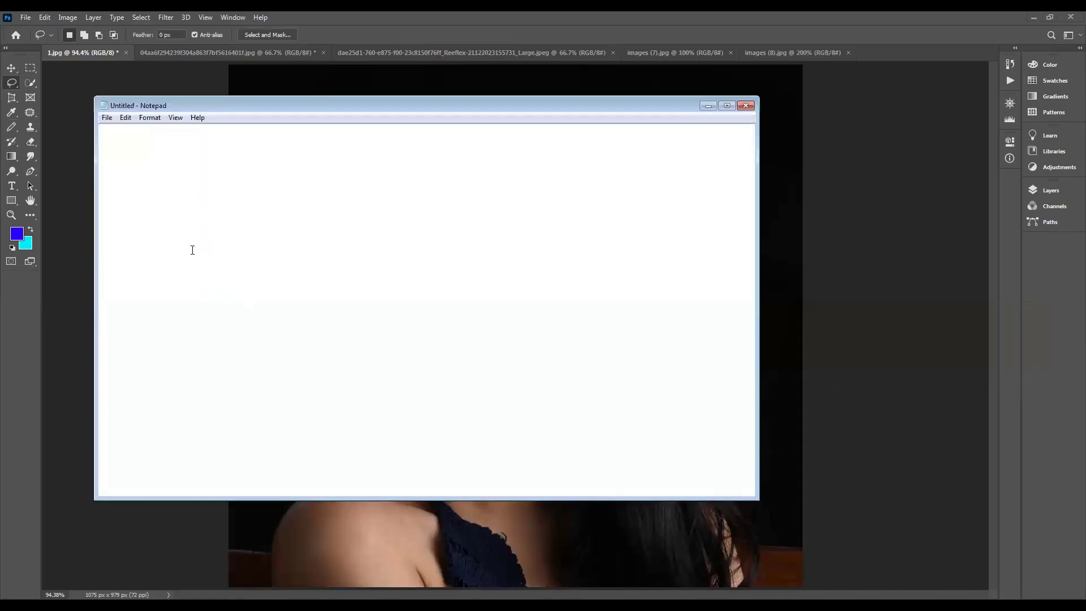
- In Notepad, list the class topics on brushes and the dodge, burn and sponge tools, with "hilight area", "shadow" and "gray/midtones" beneath a dashed line
text(Today Class TOpic ----------------------  How to download and install brushes Brushes  color doge tool brun tool sponge tool)
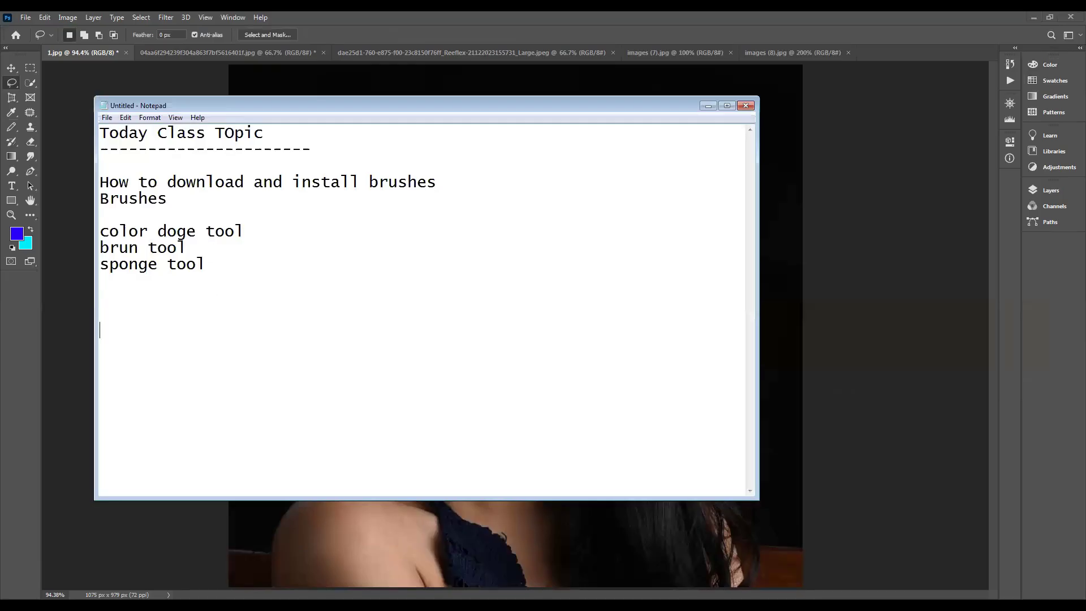
text(---------------)
text(hiling)
key(BackSpace)
key(BackSpace)
key(BackSpace)
text(ight area)
key(Return)
text(shadows)
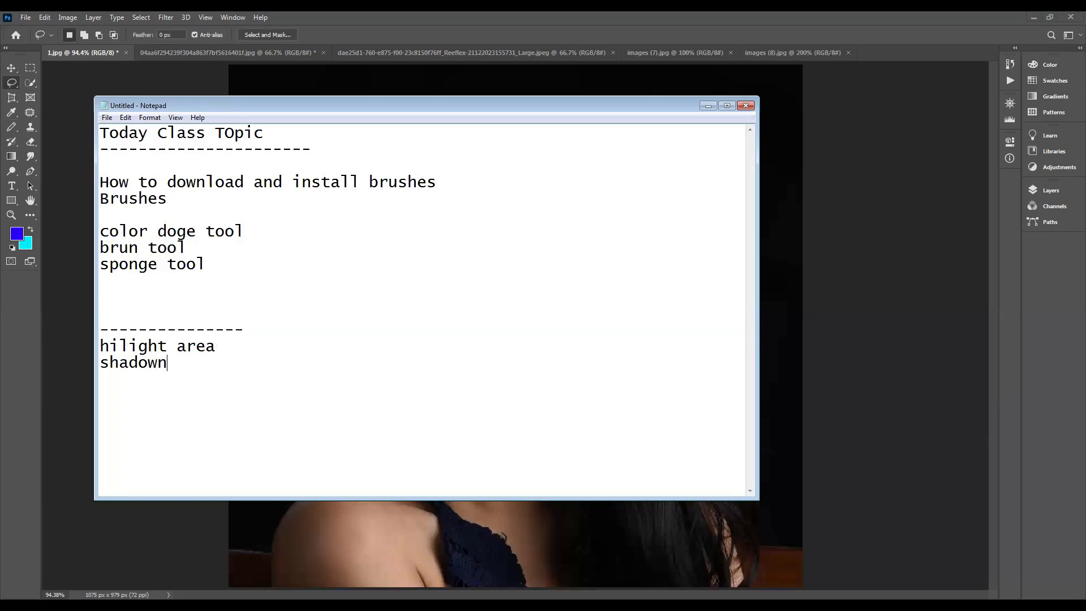
key(BackSpace)
text(gray/mid)
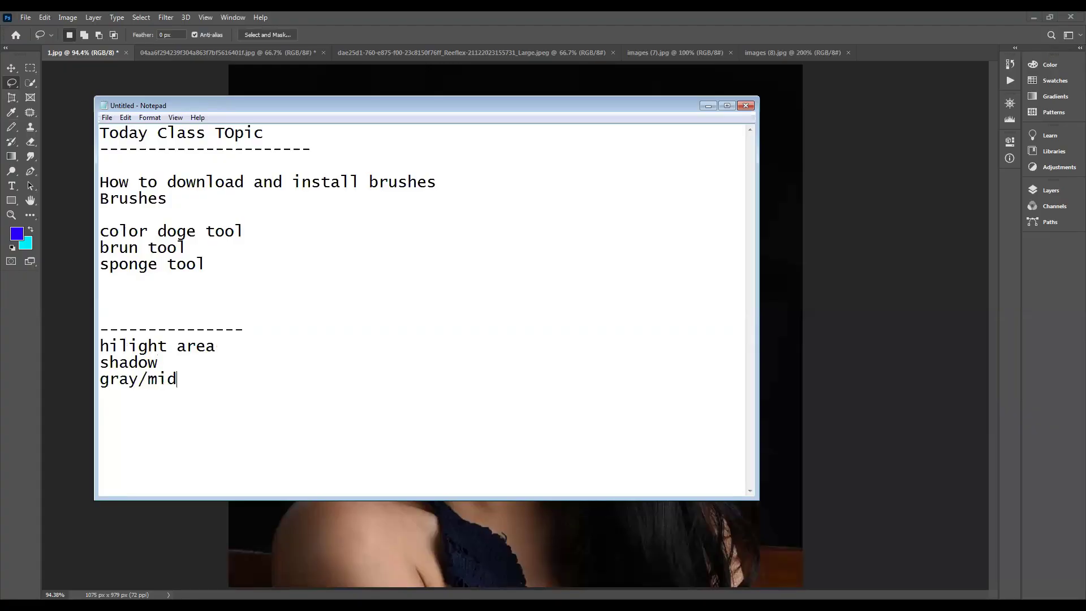
text(tones)
click(708, 106)
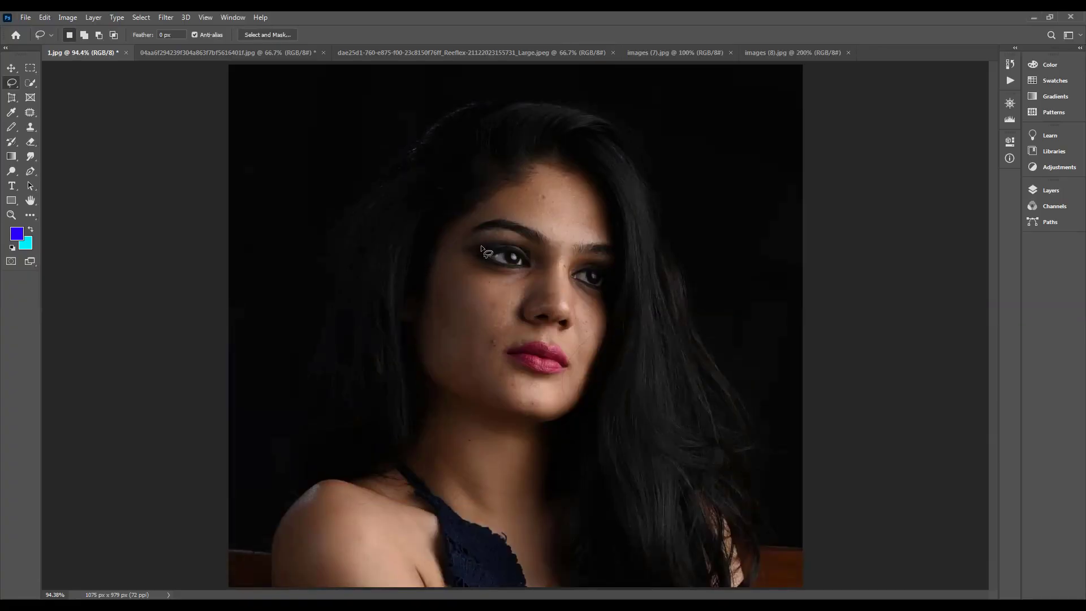
- Switch to the document with the blue water bubbles and revert it to its saved photo
click(262, 53)
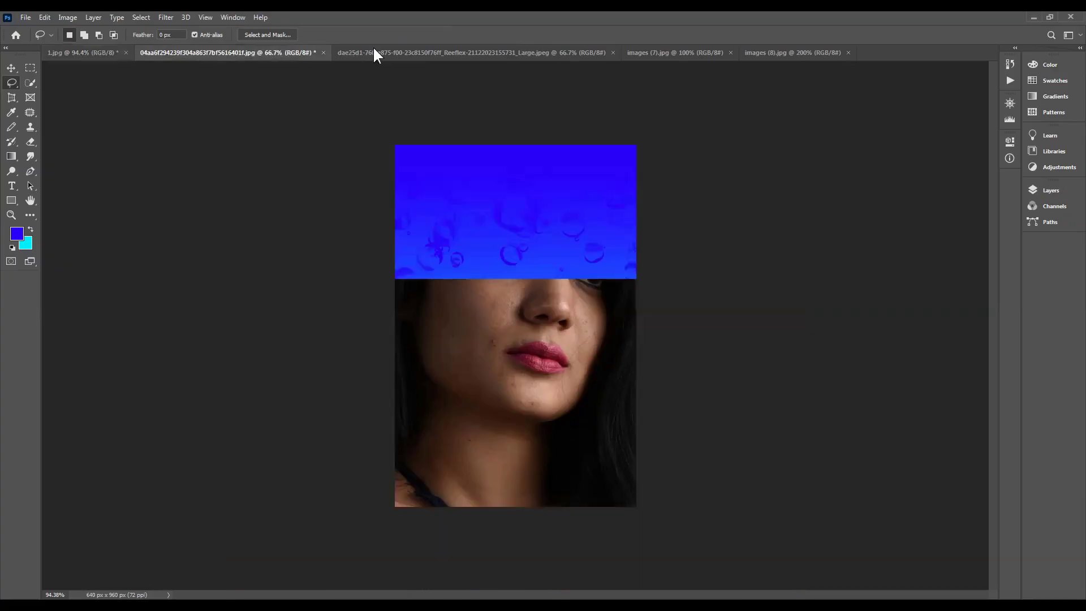
click(374, 52)
click(213, 48)
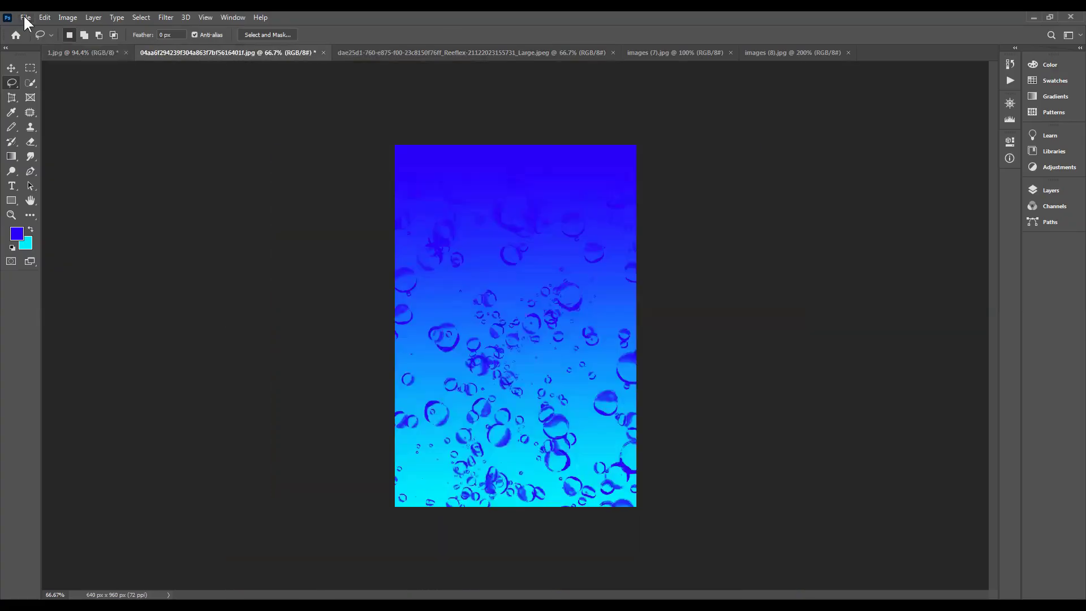
click(22, 15)
click(73, 164)
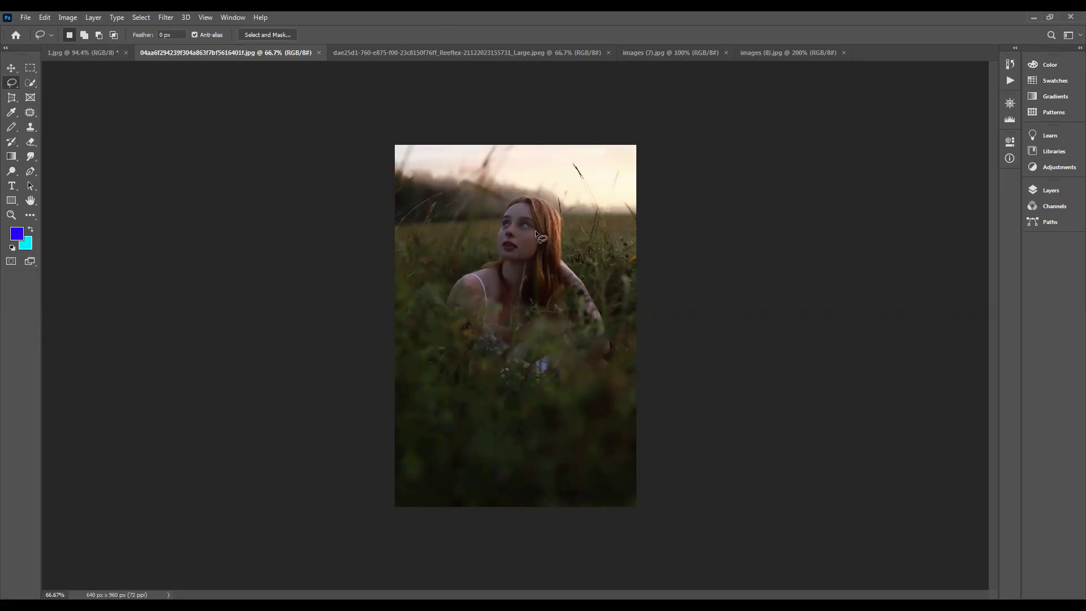
- Lighten the dark grass around the seated woman using the Dodge Tool with range Shadows and a 125 px brush
click(12, 172)
right_click(11, 172)
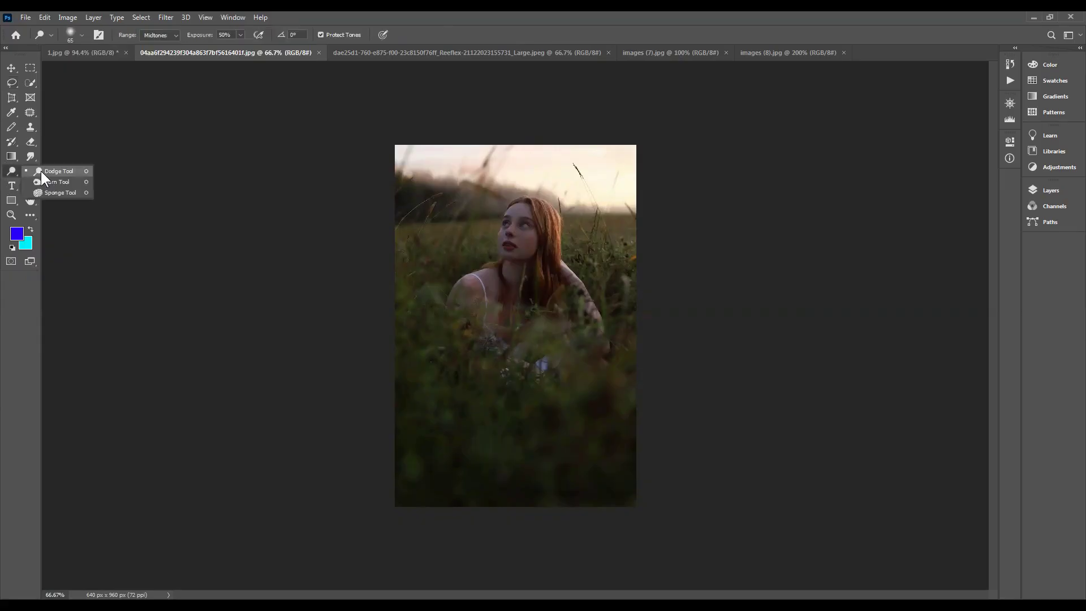
click(41, 171)
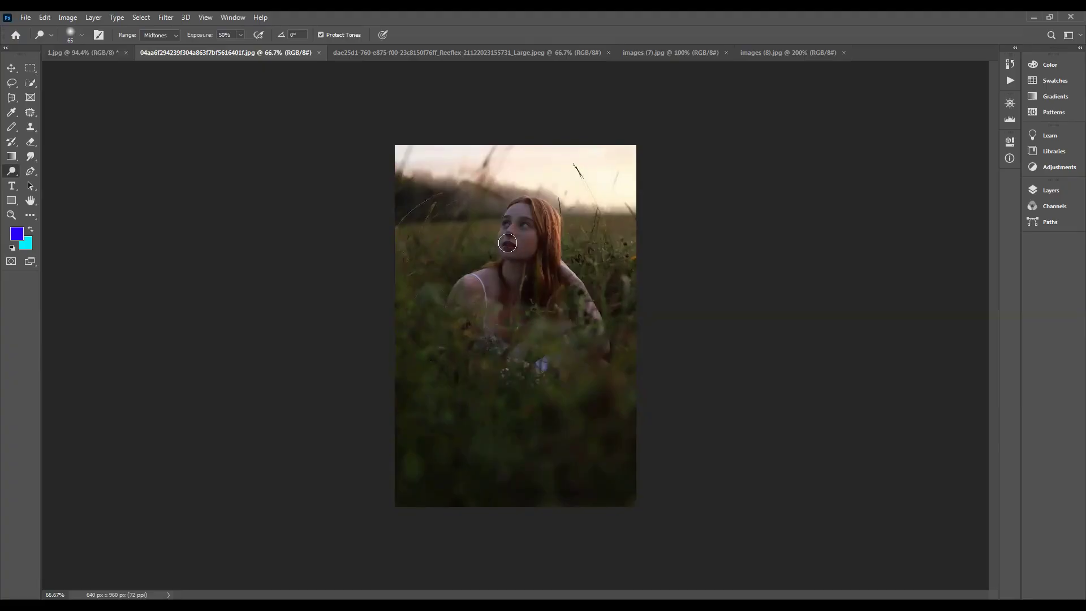
key(bracketright)
key(bracketright)
key(bracketright)
key(bracketright)
key(bracketright)
key(bracketright)
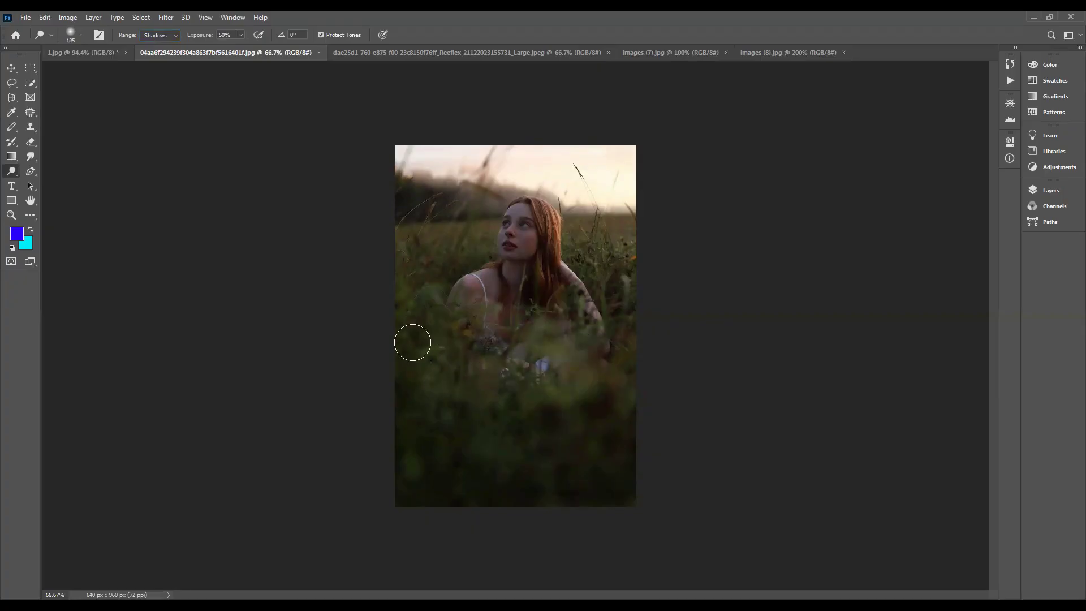
mouse_move(572, 356)
mouse_down()
mouse_move(630, 272)
mouse_move(614, 267)
mouse_move(624, 255)
mouse_move(596, 314)
mouse_move(453, 307)
mouse_move(431, 289)
mouse_move(435, 230)
mouse_move(400, 238)
mouse_move(419, 198)
mouse_move(402, 180)
mouse_move(391, 266)
mouse_move(460, 416)
mouse_move(509, 412)
mouse_move(585, 432)
mouse_move(522, 452)
mouse_move(434, 431)
mouse_move(406, 463)
mouse_move(500, 496)
mouse_move(561, 498)
mouse_move(606, 432)
mouse_move(617, 387)
mouse_move(617, 422)
mouse_move(627, 408)
mouse_move(601, 446)
mouse_up()
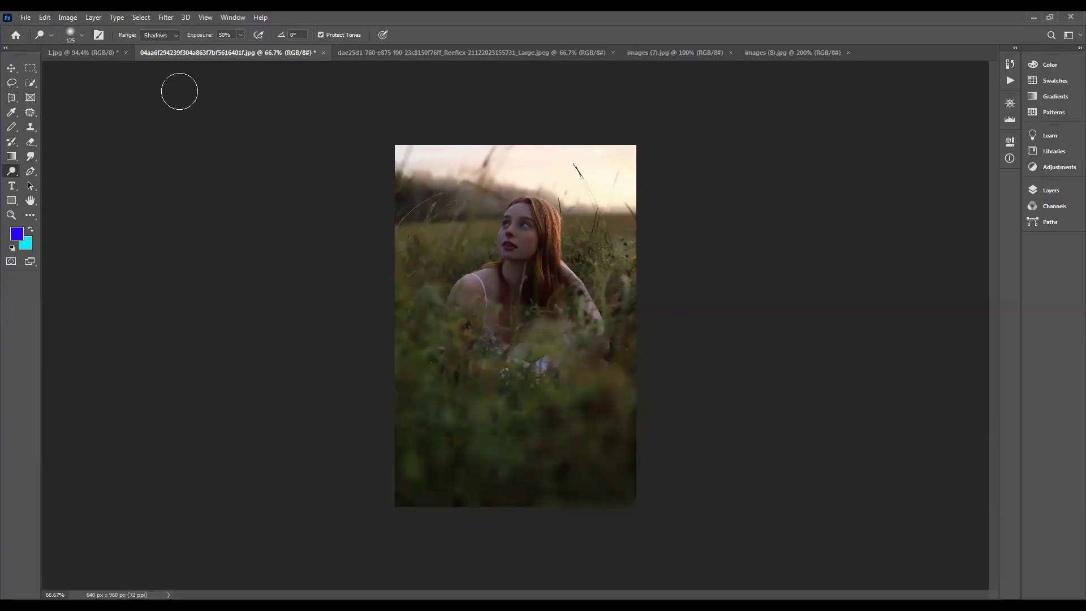
- Choose Soft Round from General Brushes for the Dodge Tool, and revert the photo to its saved state
key(F5)
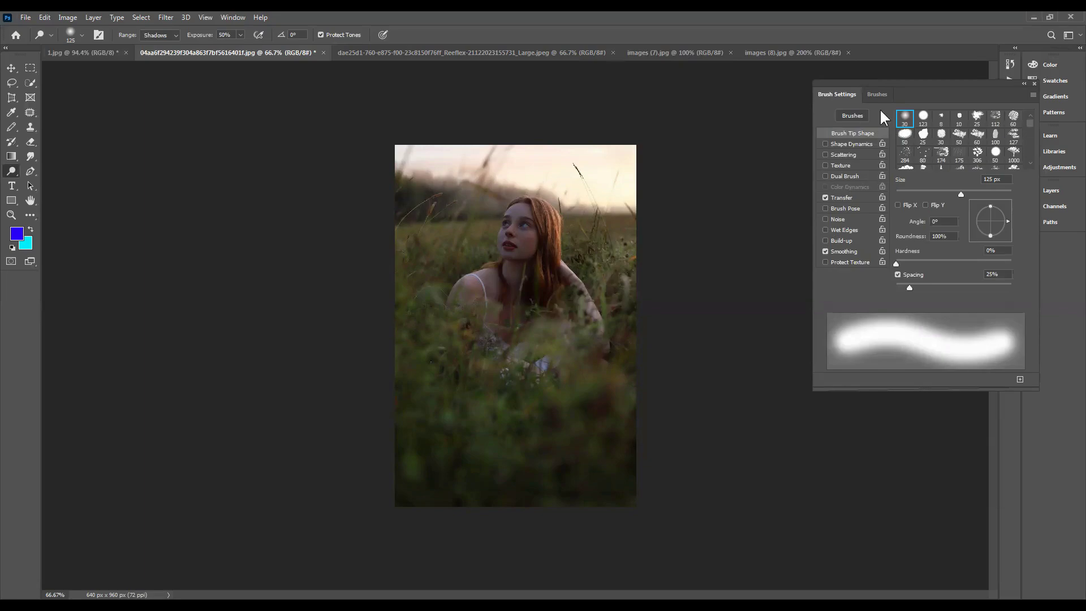
click(878, 94)
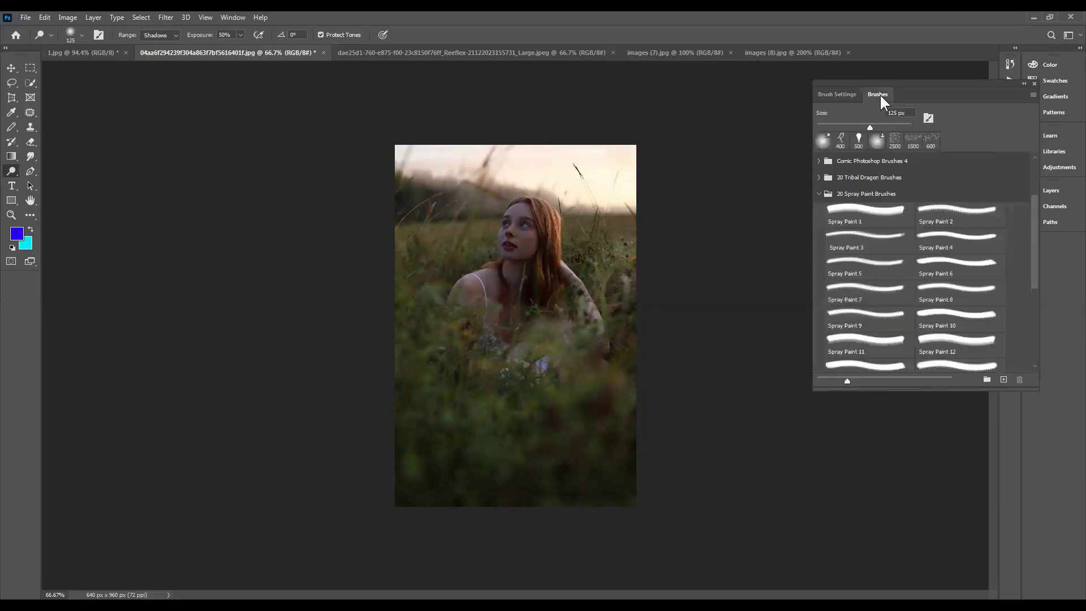
click(819, 195)
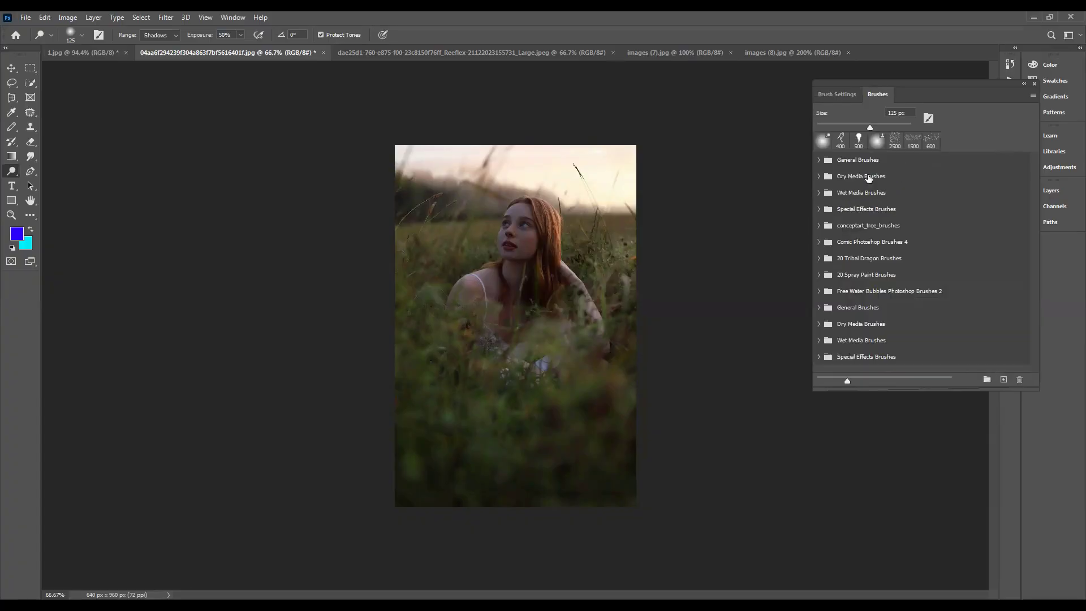
click(819, 160)
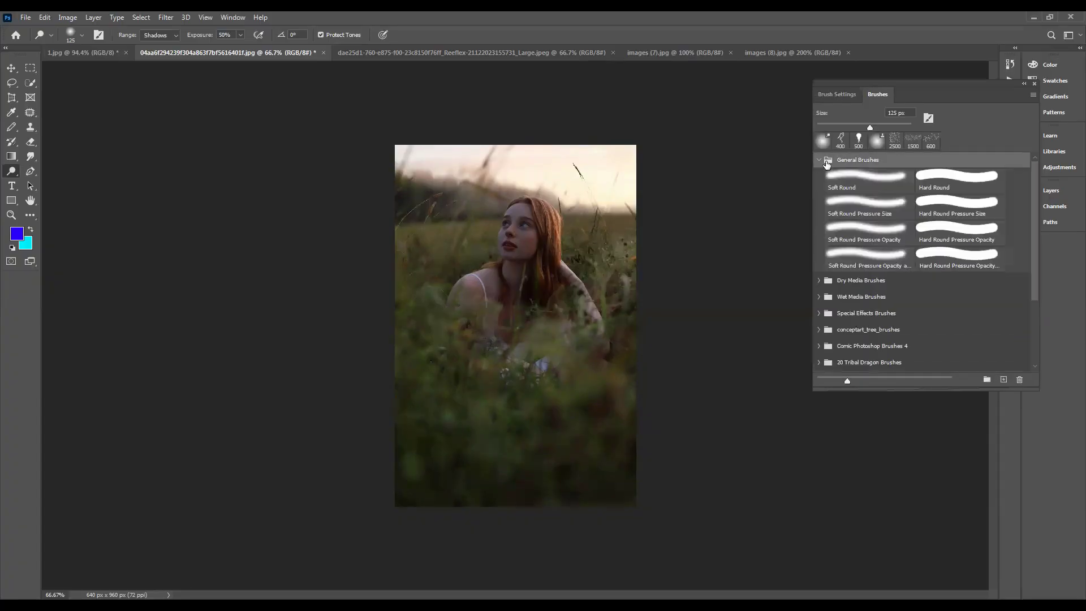
click(867, 185)
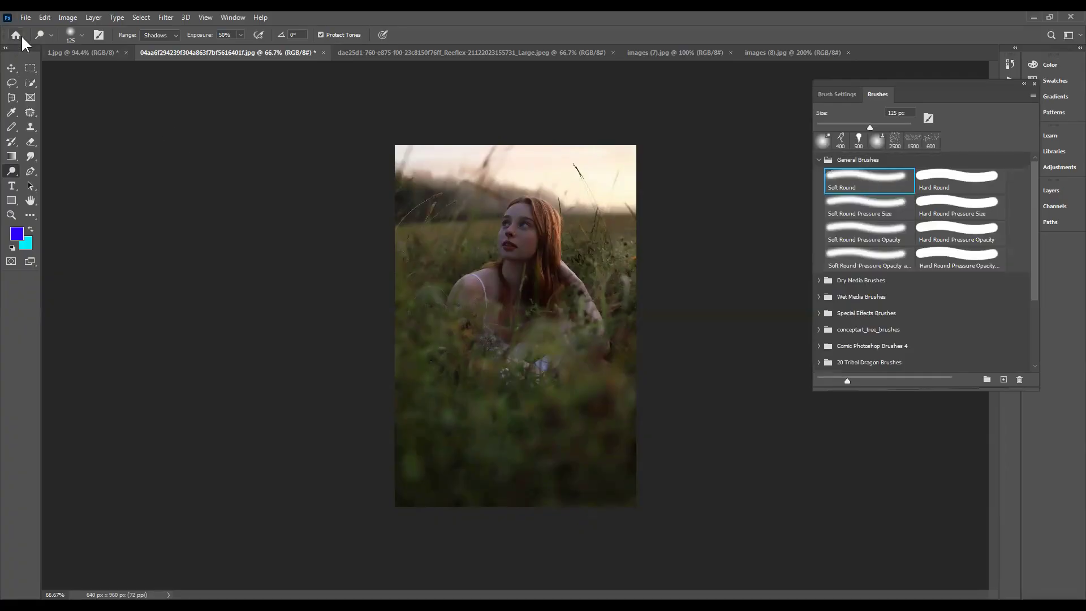
click(26, 18)
click(61, 165)
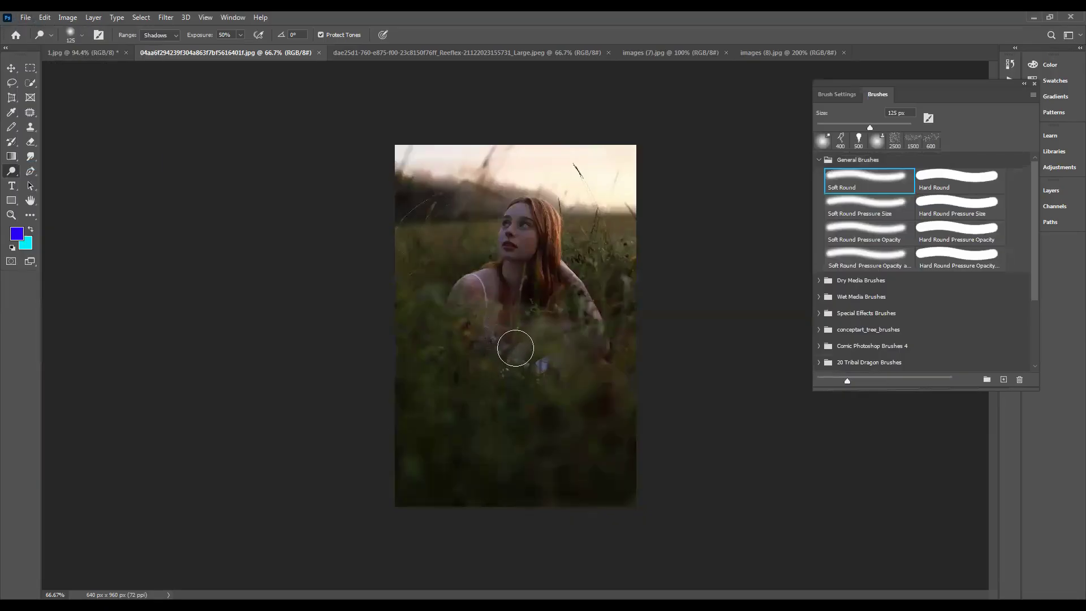
- Enlarge the dodge brush to 200 px, try lightening the grass around the woman, and undo the strokes
key(bracketright)
key(bracketright)
key(bracketright)
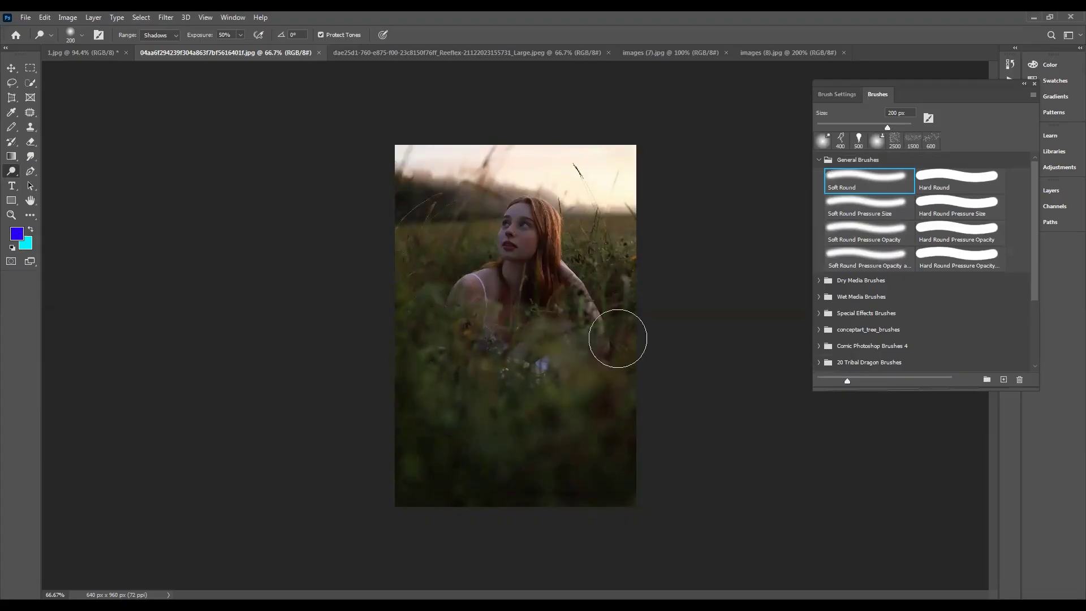
drag(391, 296, 437, 344)
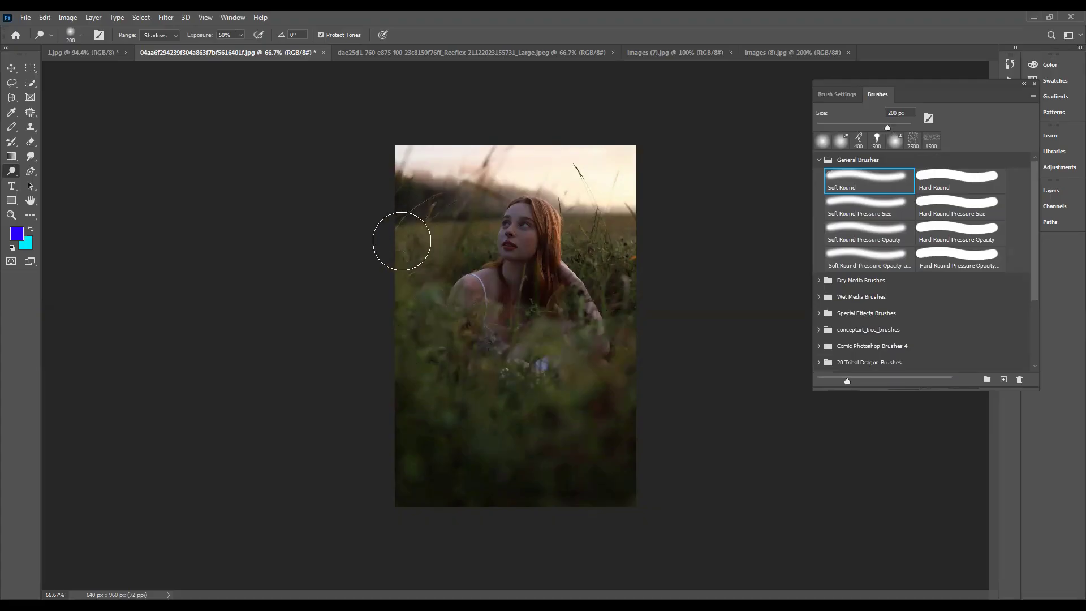
key(ctrl+z)
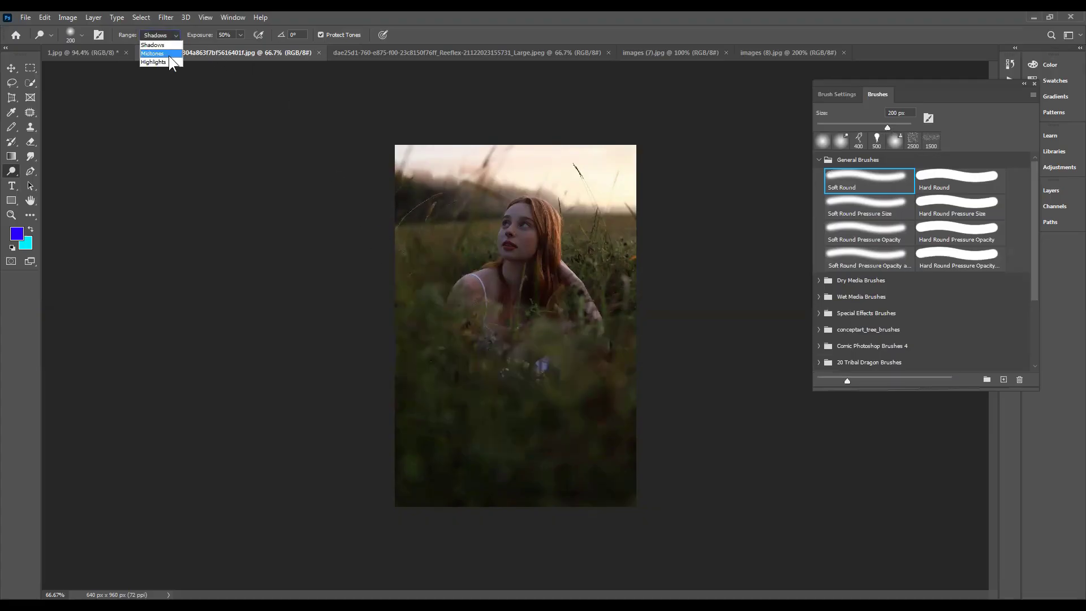
- Try lightening the seated woman and surrounding grass using the Dodge Tool with range Highlights, and undo the latest strokes
click(167, 62)
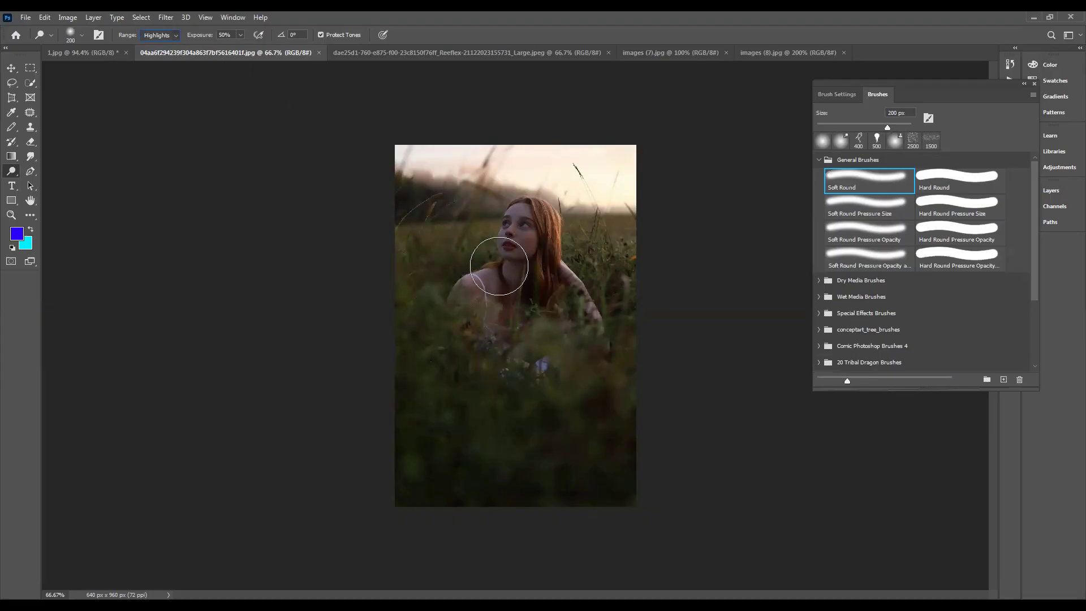
mouse_move(518, 210)
mouse_down()
mouse_move(469, 305)
mouse_move(531, 201)
mouse_move(527, 272)
mouse_move(554, 232)
mouse_move(566, 269)
mouse_move(546, 203)
mouse_move(507, 204)
mouse_up()
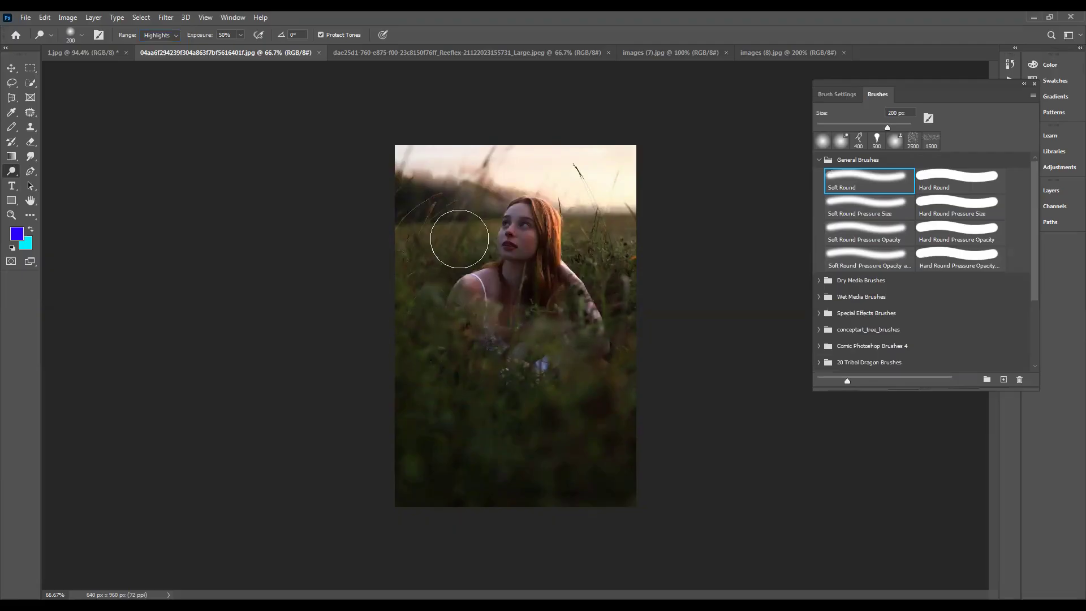
mouse_move(628, 419)
mouse_down()
mouse_move(536, 483)
mouse_move(550, 439)
mouse_up()
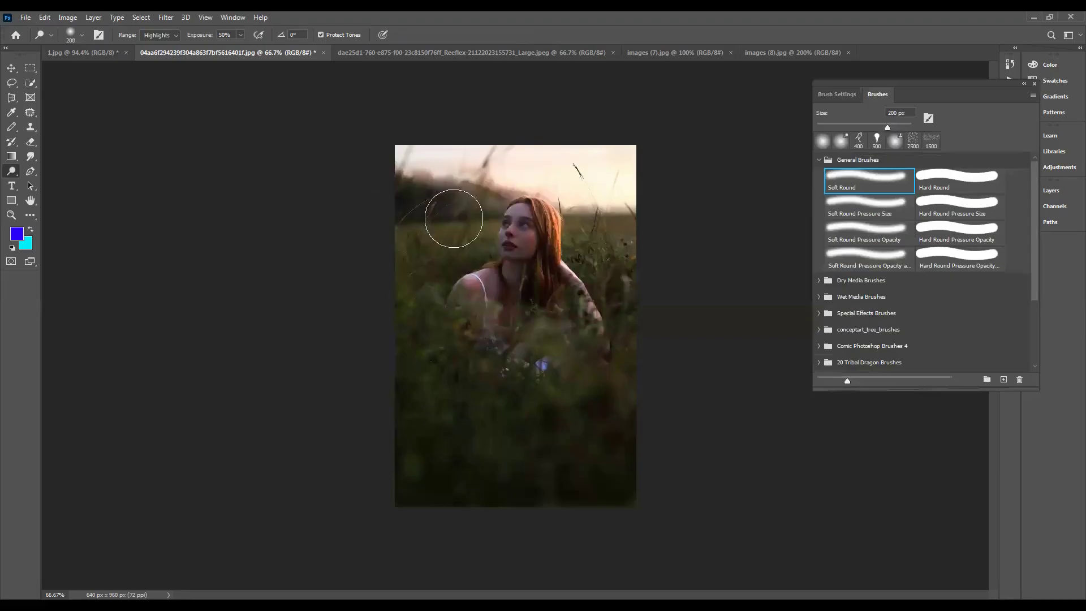
mouse_move(551, 233)
mouse_down()
mouse_move(618, 196)
mouse_move(531, 199)
mouse_move(554, 149)
mouse_move(408, 155)
mouse_move(421, 175)
mouse_move(506, 195)
mouse_move(383, 194)
mouse_move(435, 217)
mouse_move(529, 221)
mouse_move(519, 229)
mouse_move(508, 219)
mouse_move(488, 269)
mouse_move(513, 250)
mouse_move(569, 294)
mouse_move(573, 274)
mouse_move(594, 280)
mouse_move(475, 311)
mouse_move(471, 345)
mouse_move(496, 377)
mouse_move(490, 395)
mouse_move(504, 374)
mouse_up()
key(ctrl+z)
key(ctrl+z)
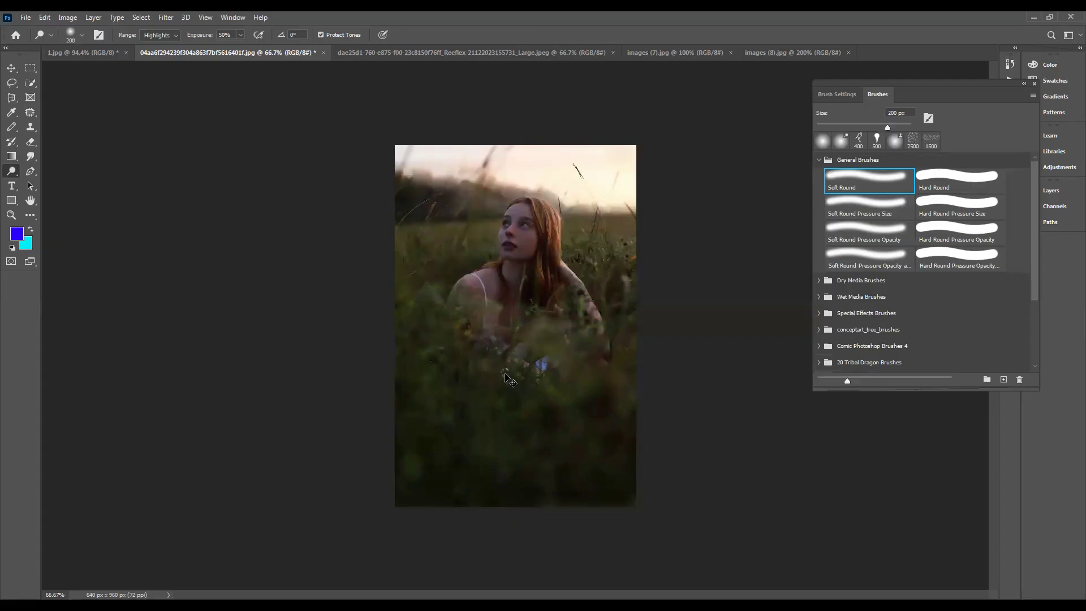
key(ctrl+shift+z)
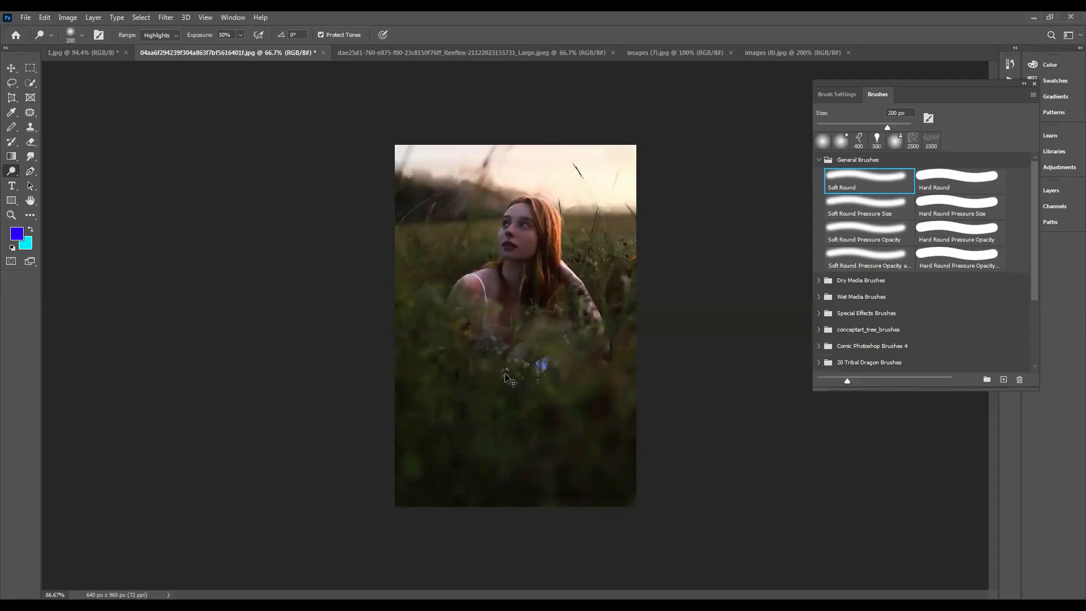
key(ctrl+z)
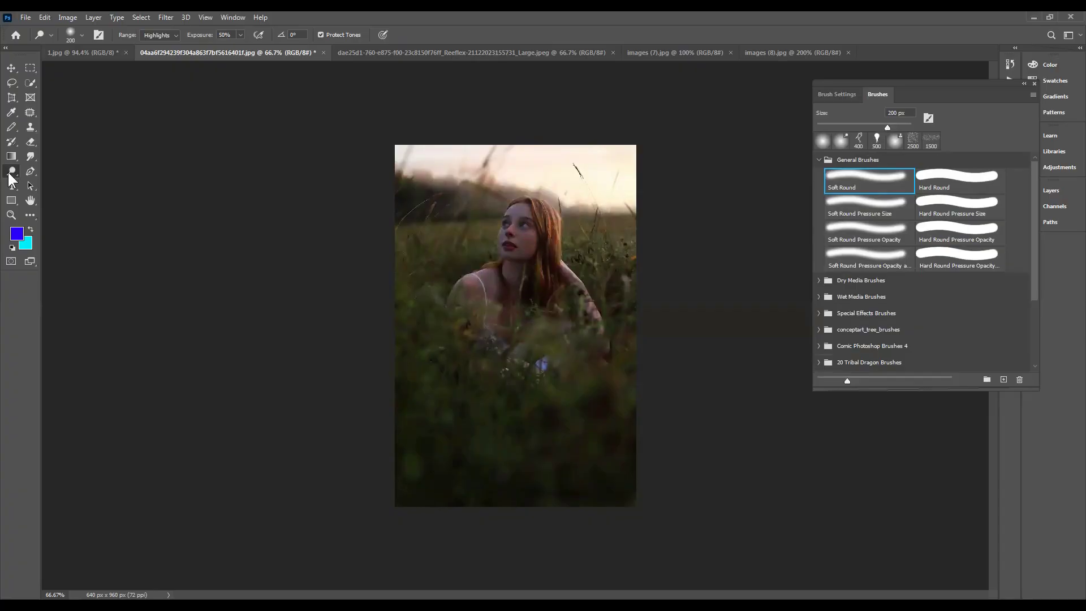
- Look through the rock landscape and flower girl photos, switch to the dark portrait 1.jpg and set the dodge range to Midtones
click(360, 53)
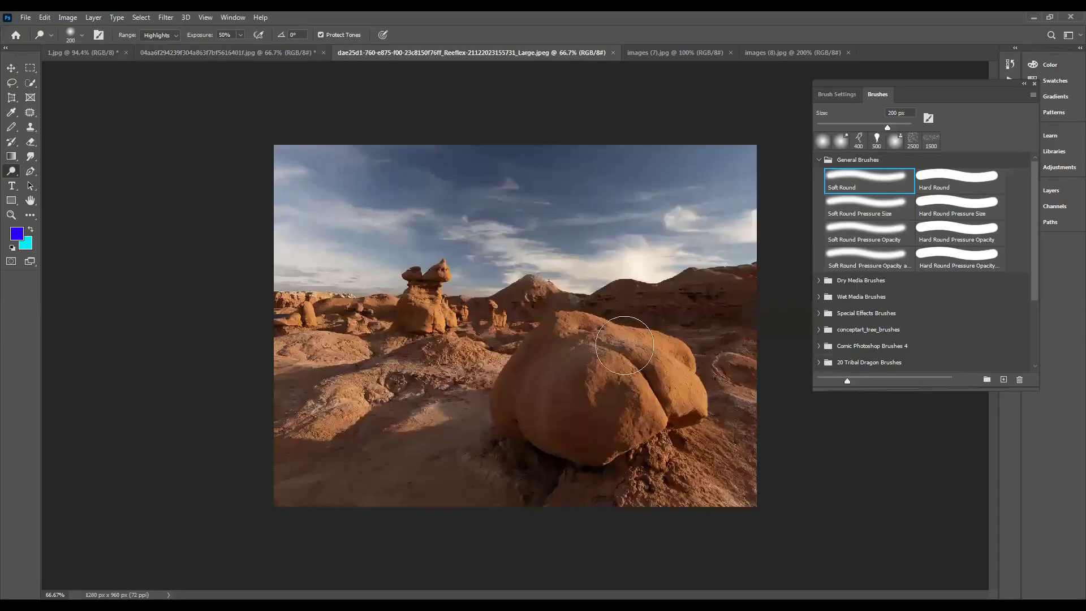
click(653, 54)
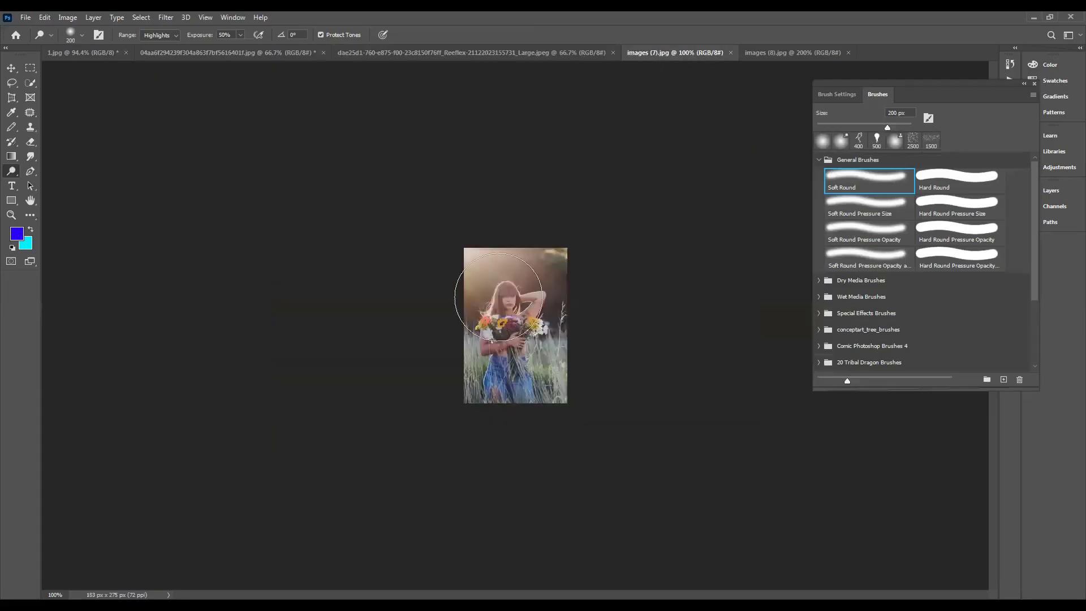
click(79, 53)
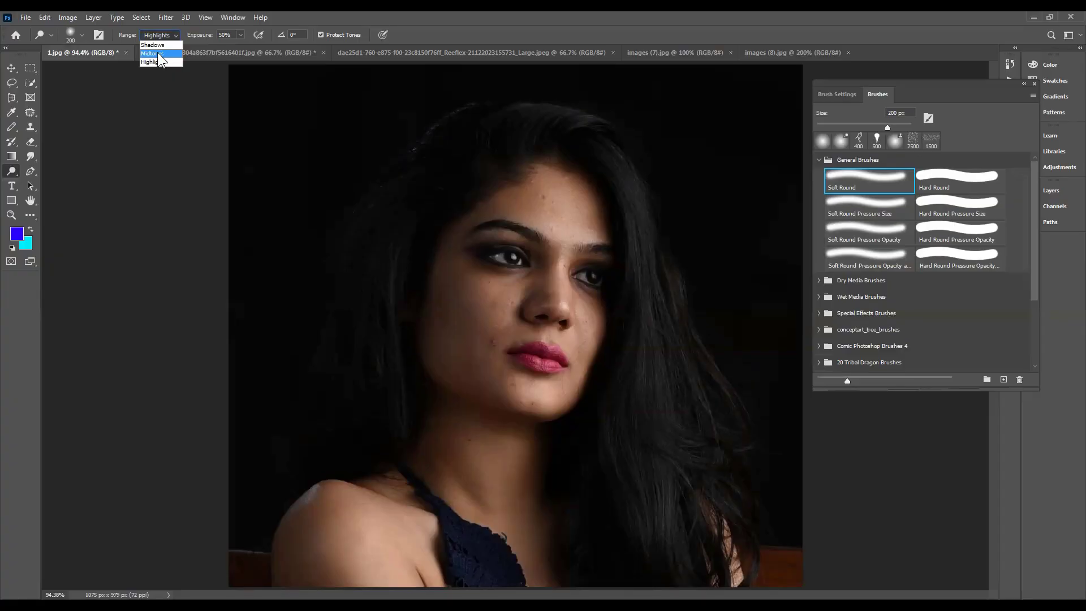
click(161, 53)
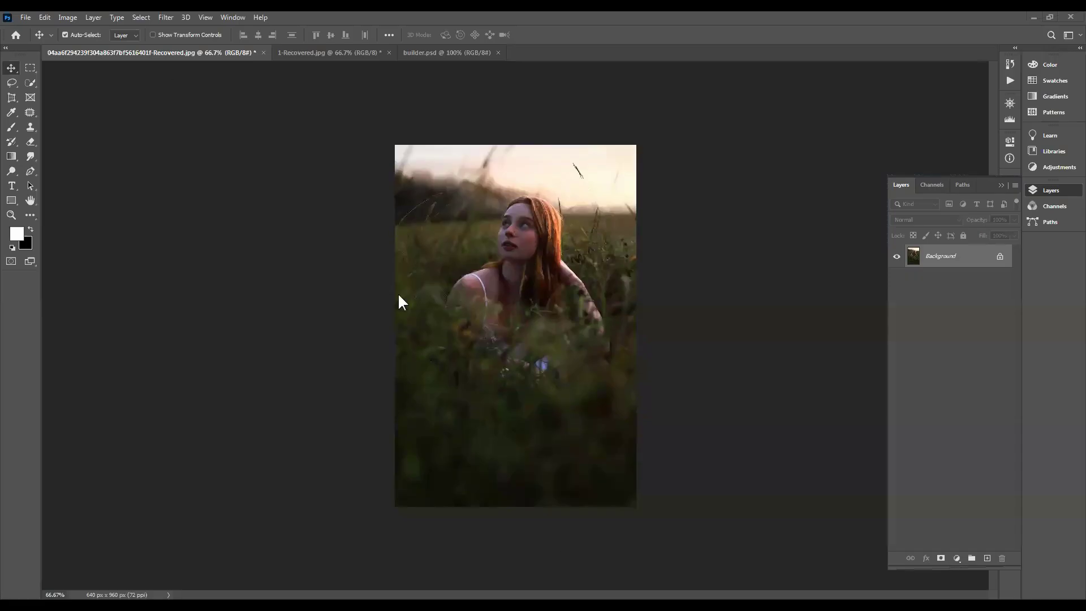
- Activate the Dodge Tool on the recovered photo of the seated woman with range Highlights and a 120 px brush
click(12, 171)
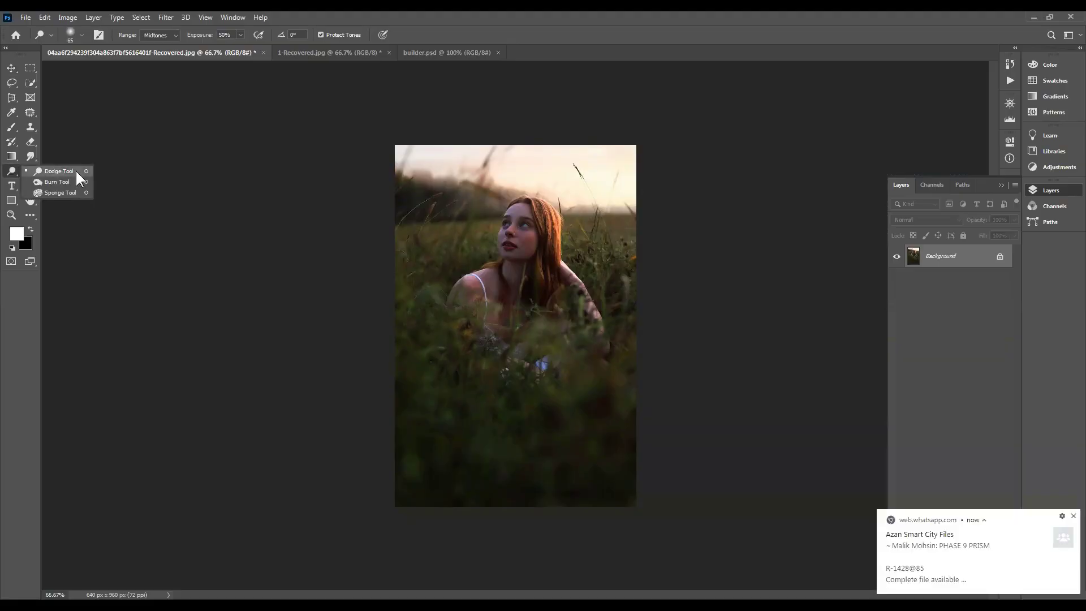
click(77, 173)
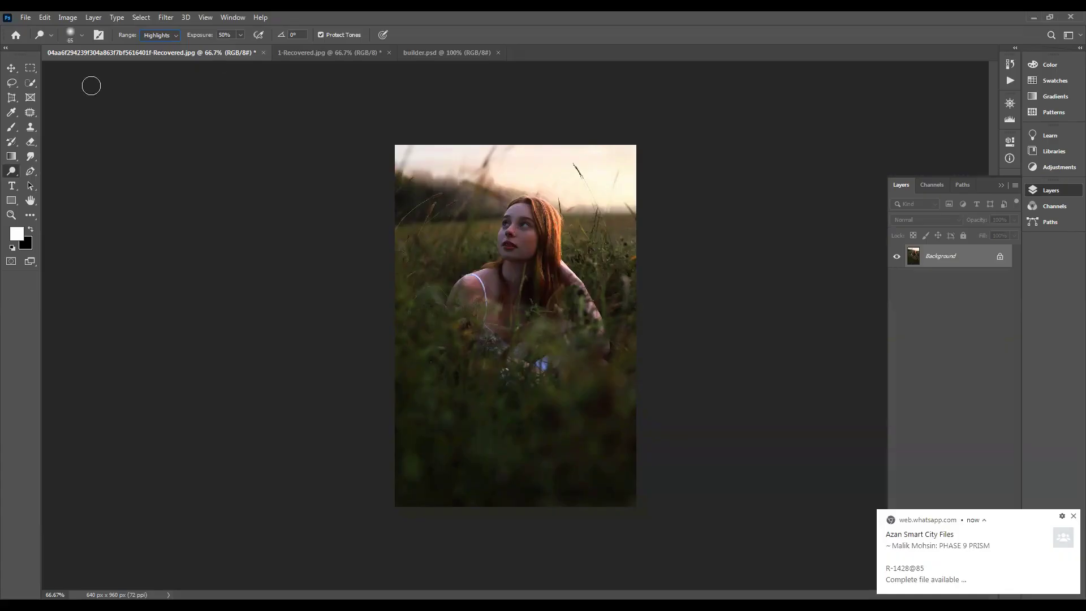
click(82, 35)
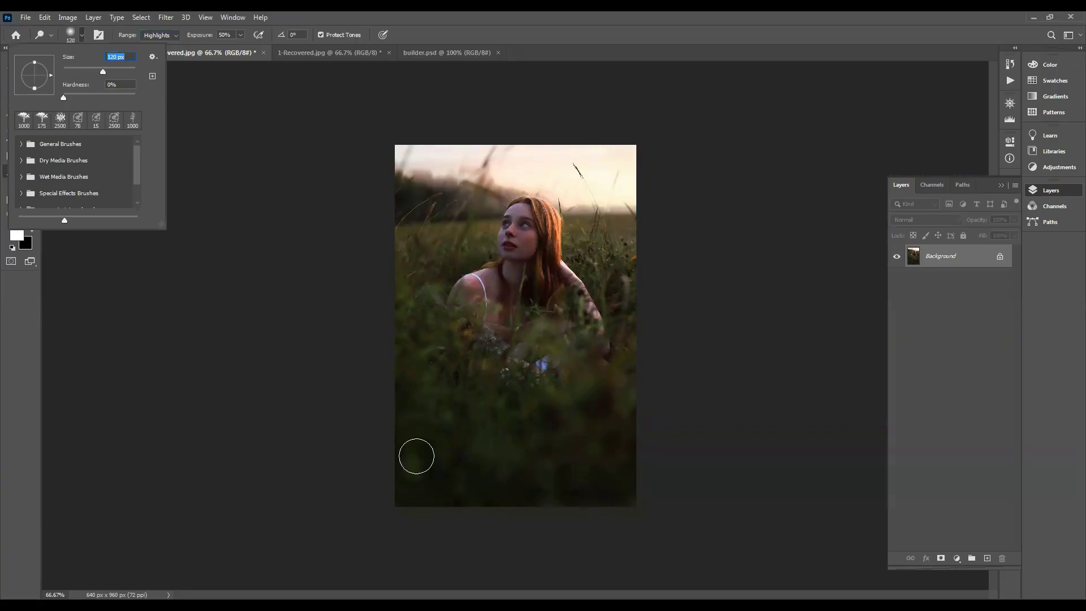
key(Return)
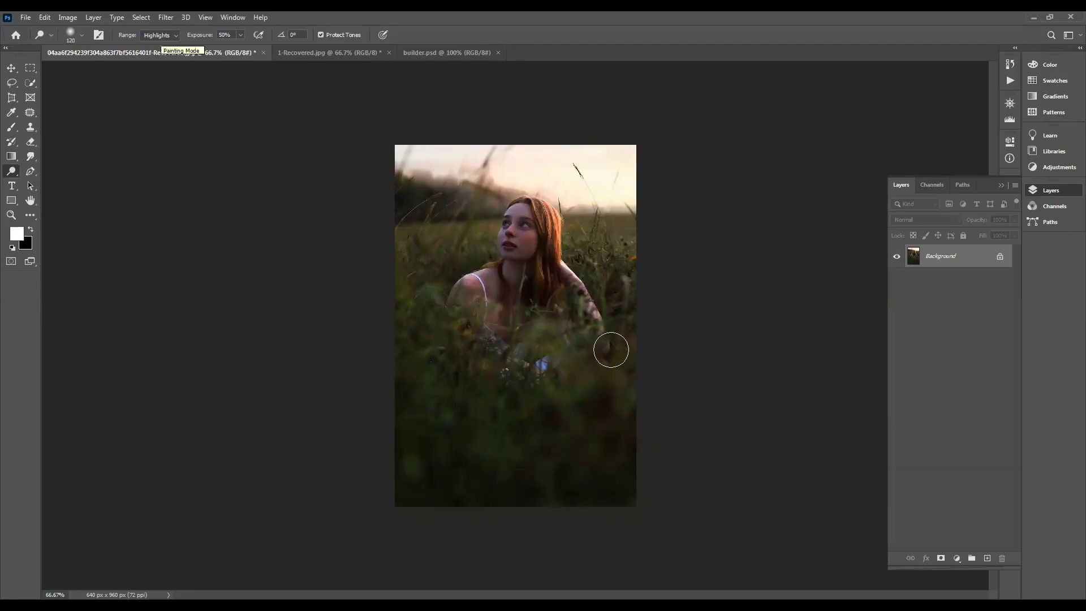
- Try dodging the woman's face, hair and shoulder at 50% exposure, and undo the strokes
drag(499, 229, 548, 235)
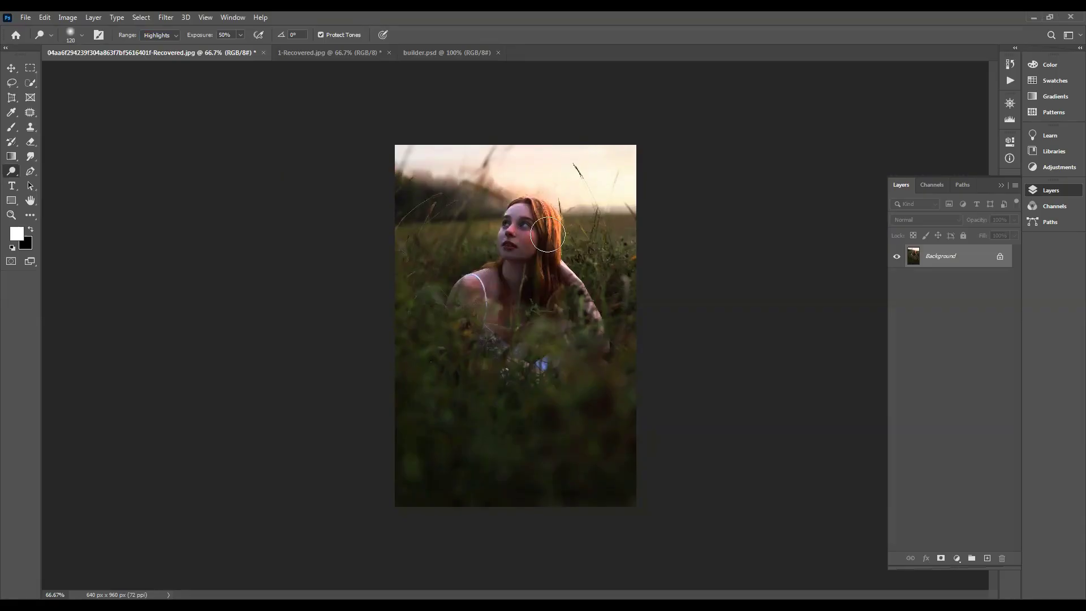
mouse_move(563, 283)
mouse_down()
mouse_move(519, 305)
mouse_move(531, 316)
mouse_move(480, 257)
mouse_move(454, 271)
mouse_move(445, 362)
mouse_move(487, 275)
mouse_move(463, 268)
mouse_move(439, 333)
mouse_move(467, 317)
mouse_move(472, 285)
mouse_move(473, 318)
mouse_move(479, 312)
mouse_move(476, 282)
mouse_move(474, 306)
mouse_move(492, 334)
mouse_up()
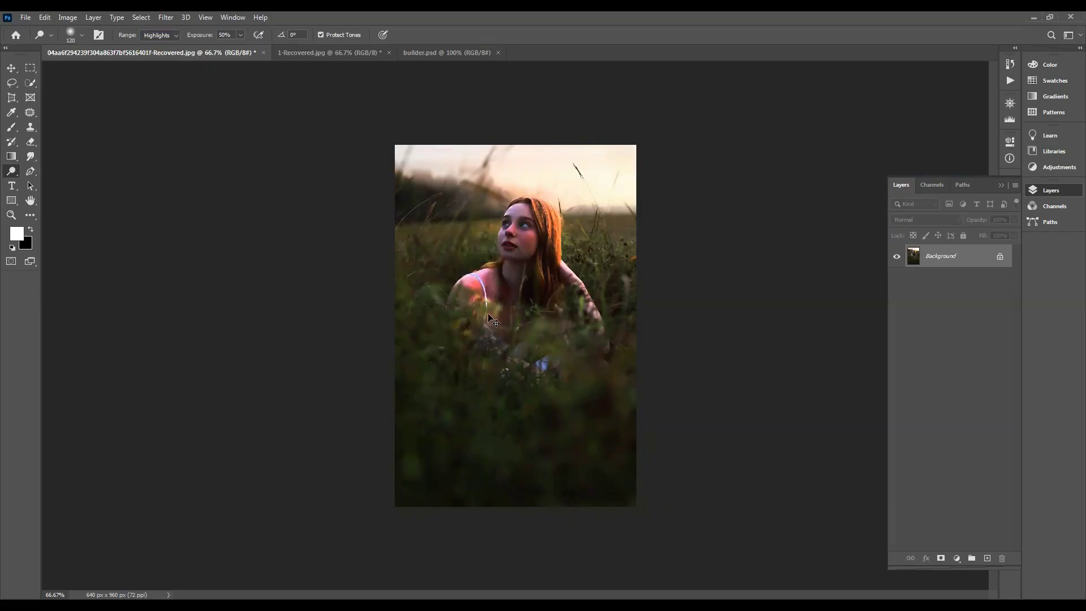
key(ctrl+z)
key(ctrl+z)
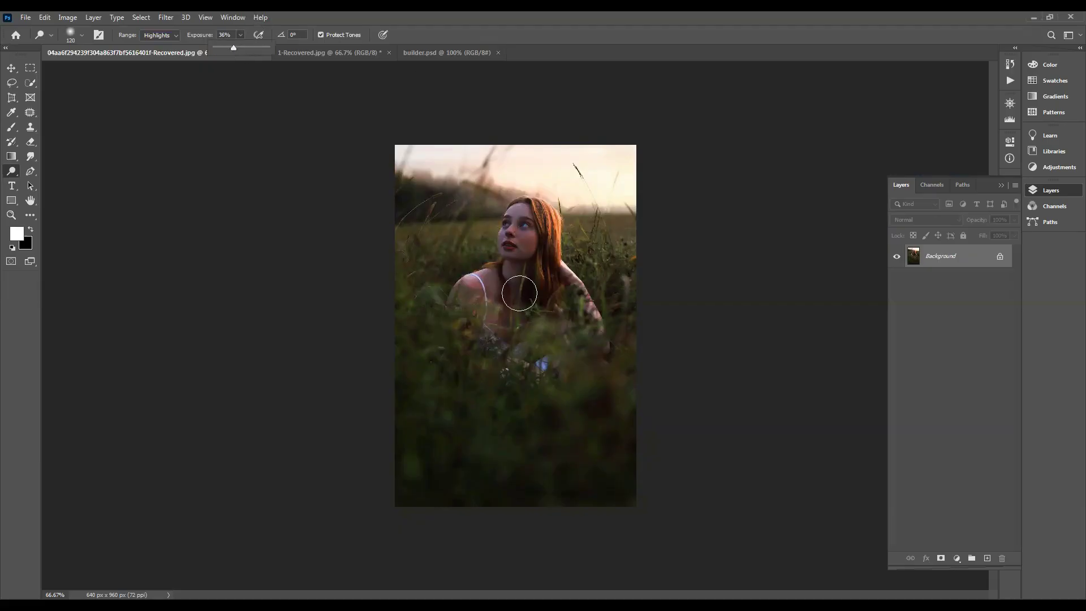
- Set the dodge exposure to 36%, lighten the woman and sky with range Highlights, and brush the grass with range Midtones
mouse_move(517, 238)
mouse_down()
mouse_move(541, 165)
mouse_move(558, 277)
mouse_up()
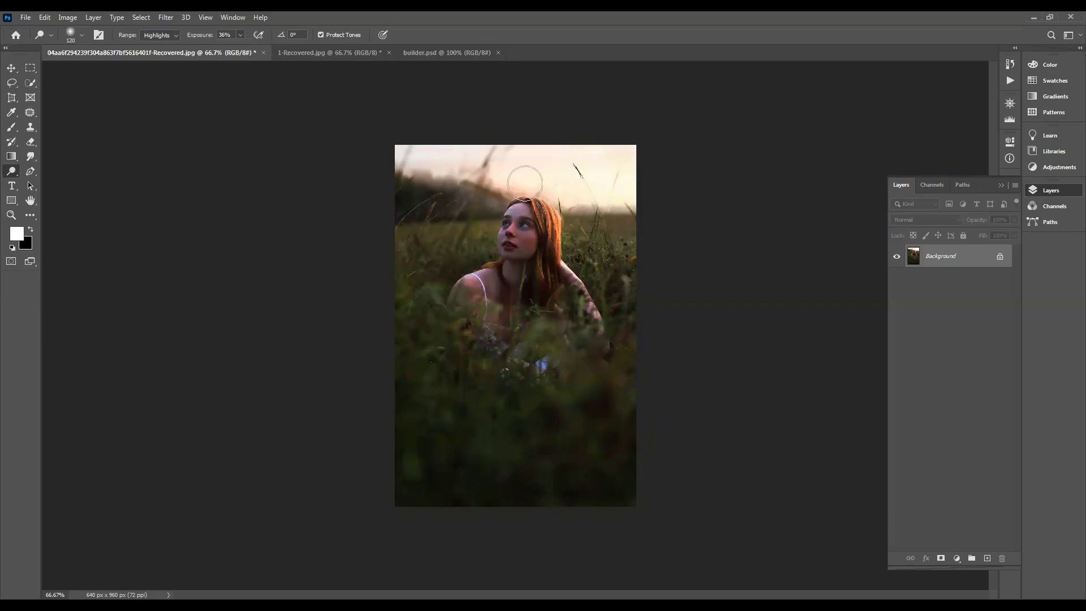
drag(441, 172, 570, 164)
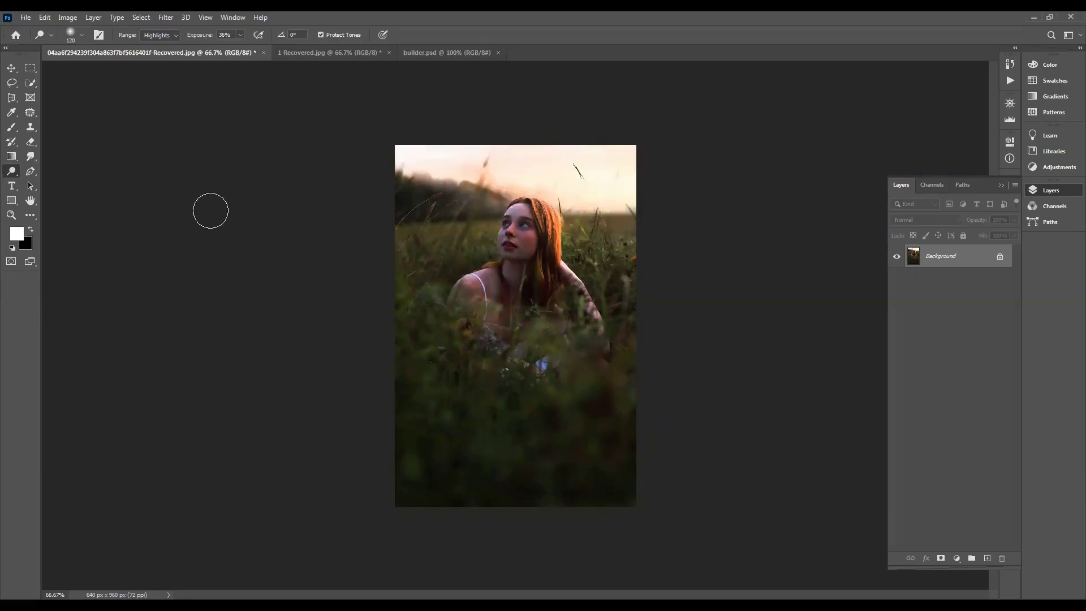
click(165, 35)
click(162, 53)
mouse_move(431, 332)
mouse_down()
mouse_move(434, 255)
mouse_move(413, 338)
mouse_move(419, 237)
mouse_move(448, 232)
mouse_move(416, 286)
mouse_move(440, 269)
mouse_move(427, 284)
mouse_move(423, 208)
mouse_move(437, 254)
mouse_move(474, 254)
mouse_move(443, 315)
mouse_move(446, 342)
mouse_move(484, 313)
mouse_move(477, 322)
mouse_move(491, 331)
mouse_move(457, 343)
mouse_move(591, 370)
mouse_move(504, 343)
mouse_move(622, 308)
mouse_move(521, 304)
mouse_move(577, 276)
mouse_move(522, 377)
mouse_move(490, 379)
mouse_move(489, 337)
mouse_move(435, 326)
mouse_move(595, 391)
mouse_move(602, 311)
mouse_move(589, 278)
mouse_move(575, 284)
mouse_move(586, 281)
mouse_move(544, 343)
mouse_move(459, 370)
mouse_move(428, 354)
mouse_move(416, 436)
mouse_move(459, 474)
mouse_move(523, 496)
mouse_move(463, 500)
mouse_move(452, 488)
mouse_move(579, 449)
mouse_move(537, 418)
mouse_move(537, 439)
mouse_move(554, 390)
mouse_move(540, 366)
mouse_move(601, 295)
mouse_move(513, 353)
mouse_move(476, 329)
mouse_move(446, 242)
mouse_move(452, 196)
mouse_move(513, 156)
mouse_move(395, 158)
mouse_move(437, 306)
mouse_up()
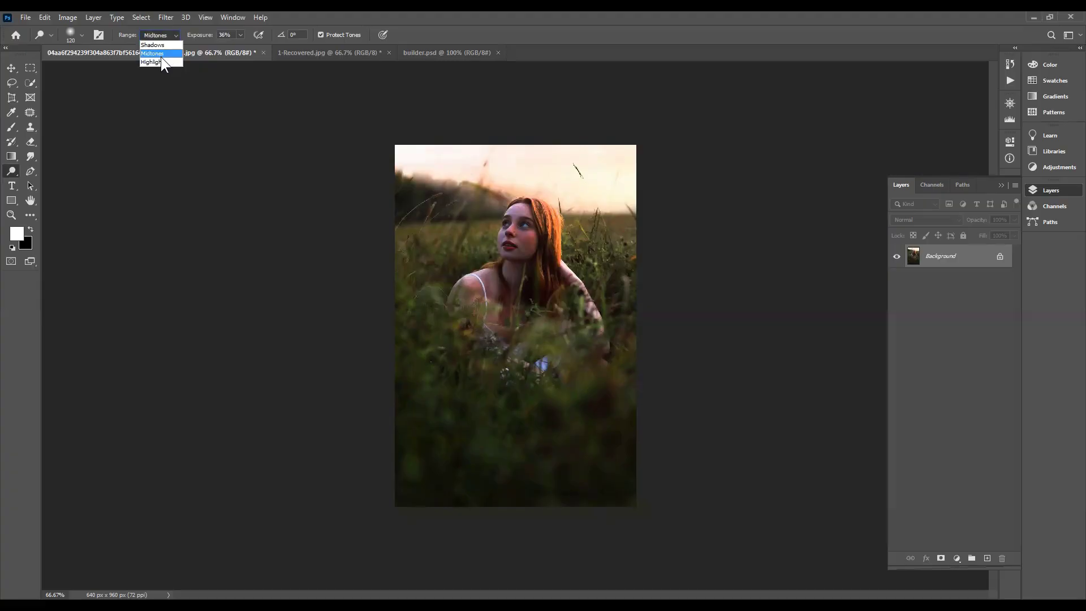
- Lighten the dark grass across the foreground and around the woman with the dodge range set to Shadows
click(163, 45)
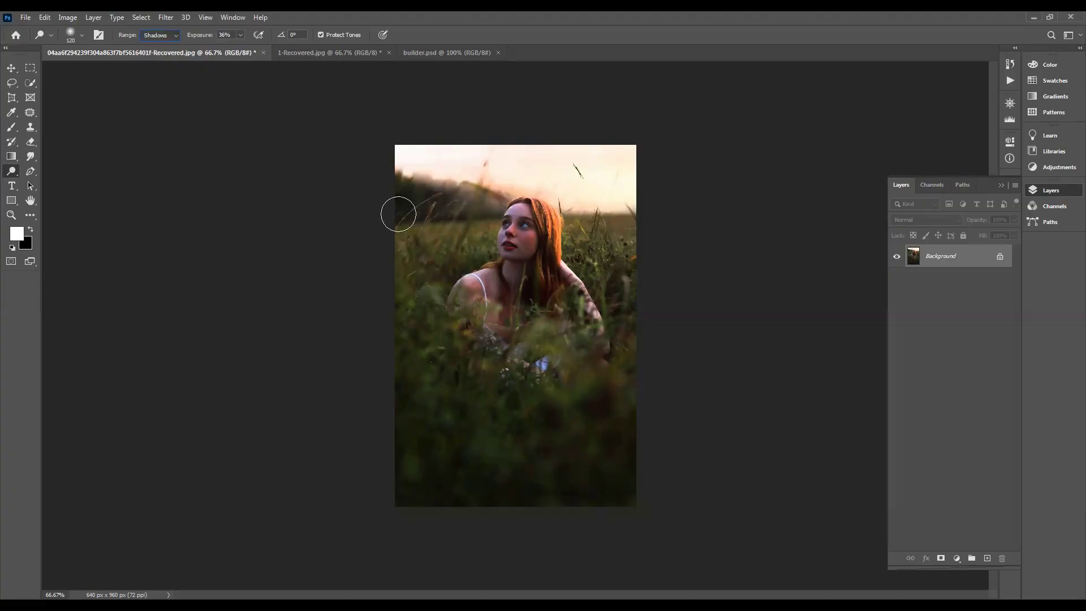
mouse_move(555, 371)
mouse_down()
mouse_move(557, 400)
mouse_move(637, 347)
mouse_move(575, 470)
mouse_move(398, 477)
mouse_move(572, 388)
mouse_move(373, 349)
mouse_move(440, 314)
mouse_move(430, 431)
mouse_move(519, 499)
mouse_move(661, 363)
mouse_up()
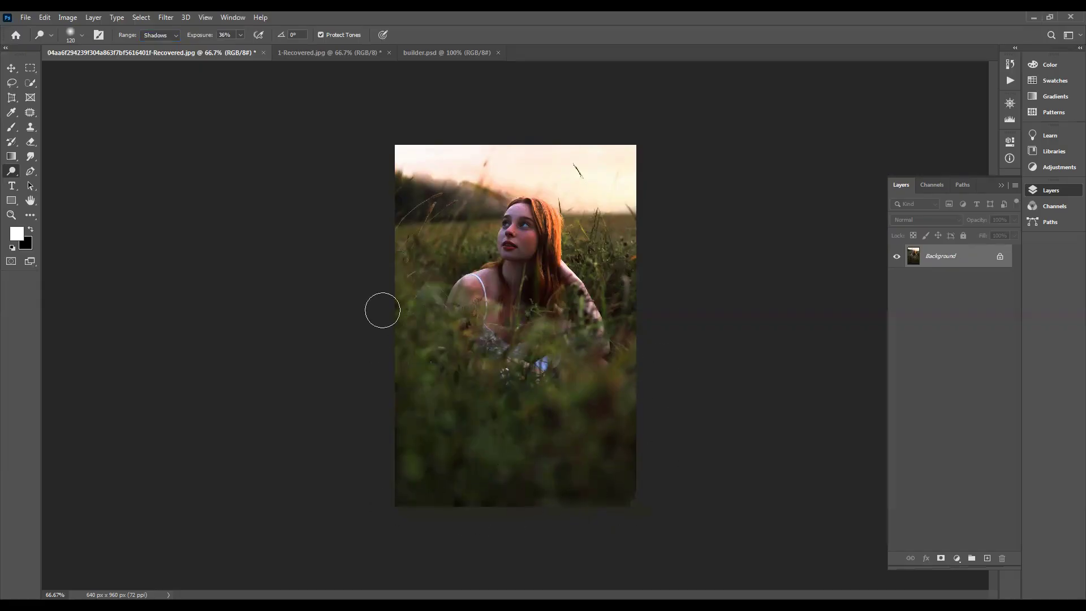
drag(617, 300, 597, 249)
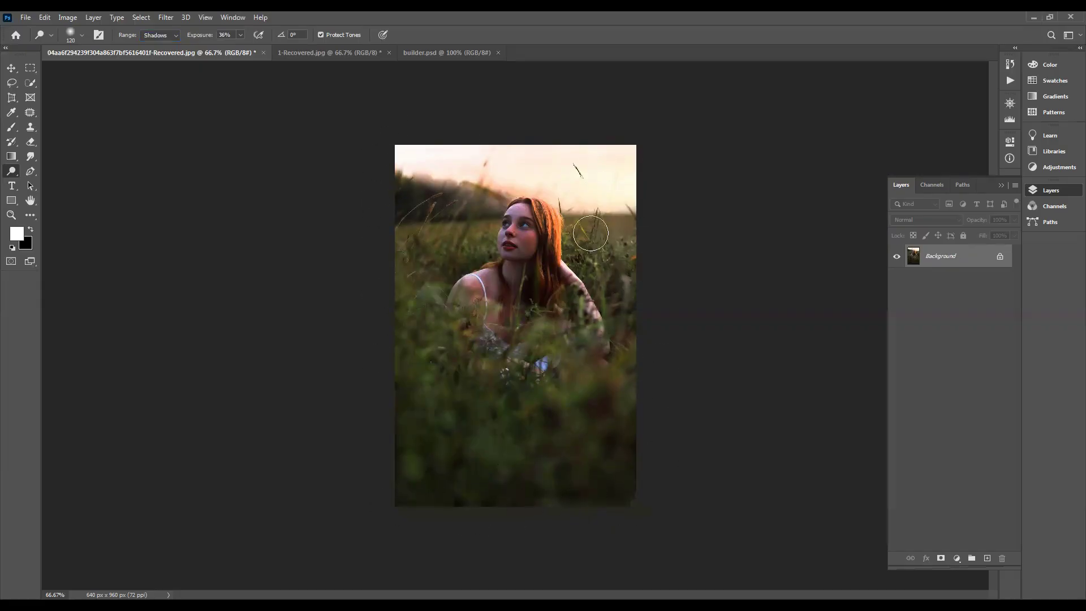
drag(443, 313, 383, 284)
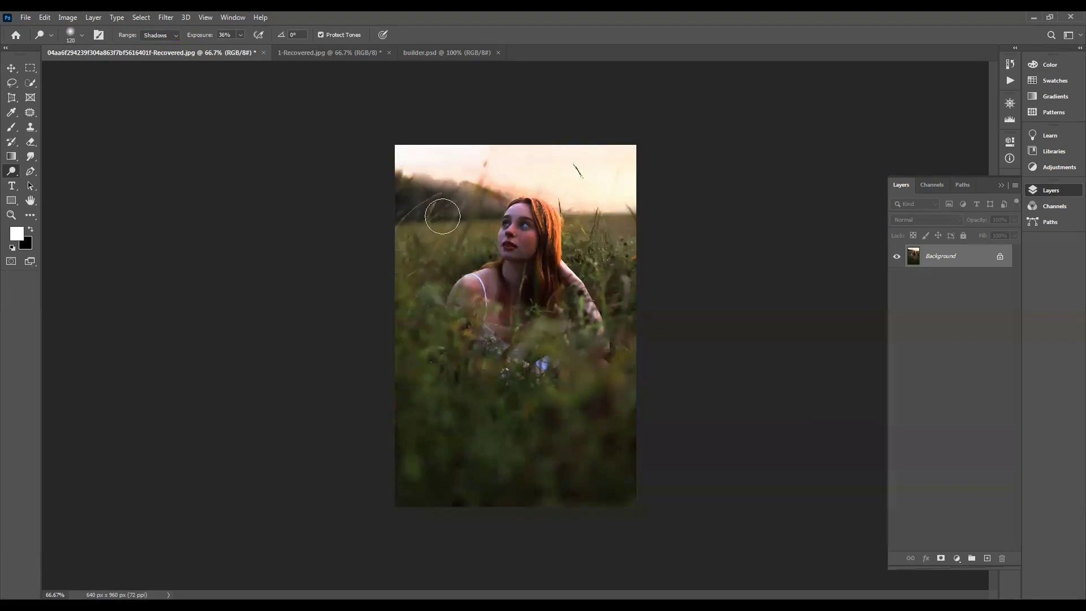
mouse_move(368, 388)
mouse_down()
mouse_move(444, 436)
mouse_move(482, 416)
mouse_move(577, 494)
mouse_move(534, 415)
mouse_up()
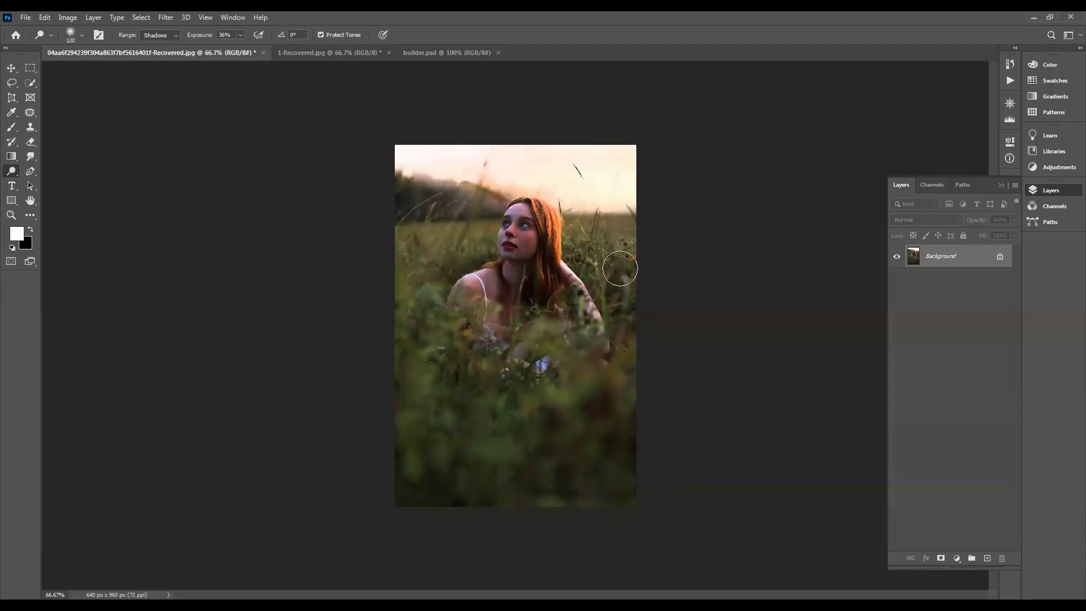
- Duplicate the dodged photo as a new document, keeping the suggested copy name
click(68, 17)
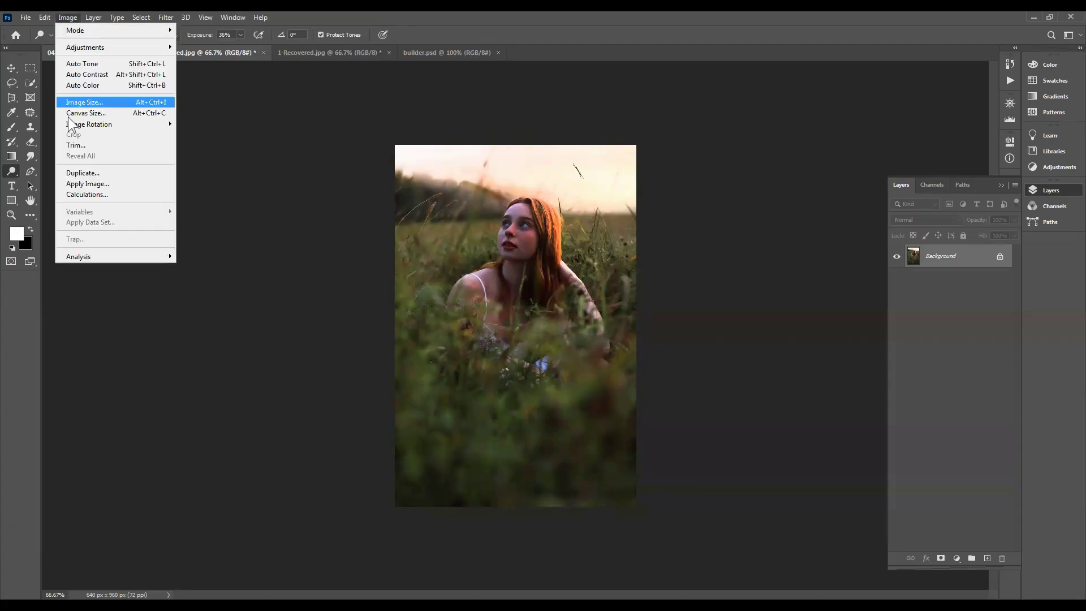
click(100, 173)
click(633, 196)
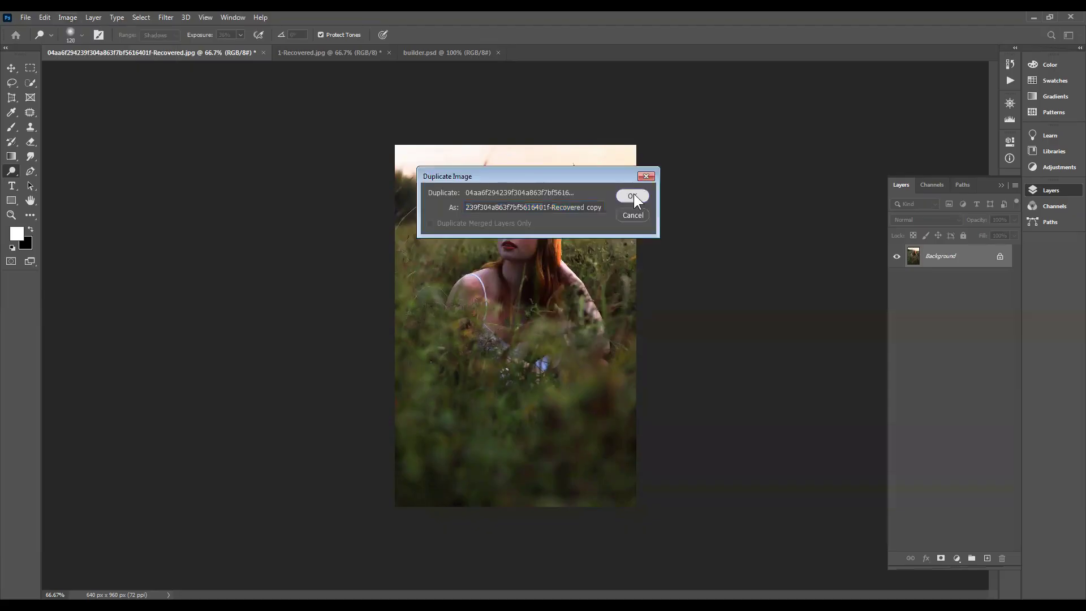
- Look through the open documents and check whether the original photo and its duplicate can be reverted
click(433, 53)
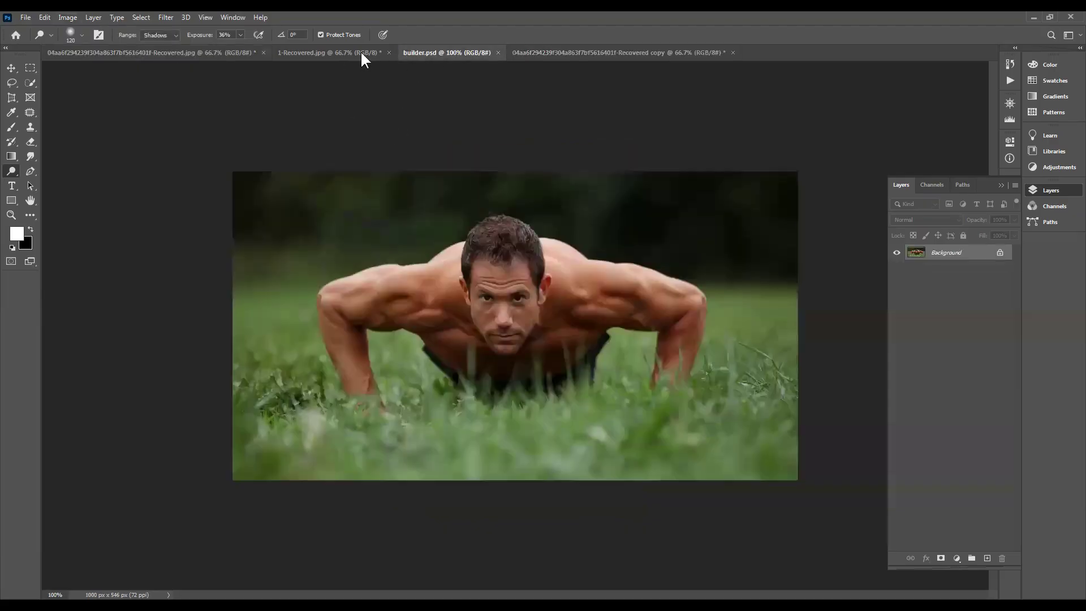
click(284, 52)
click(189, 52)
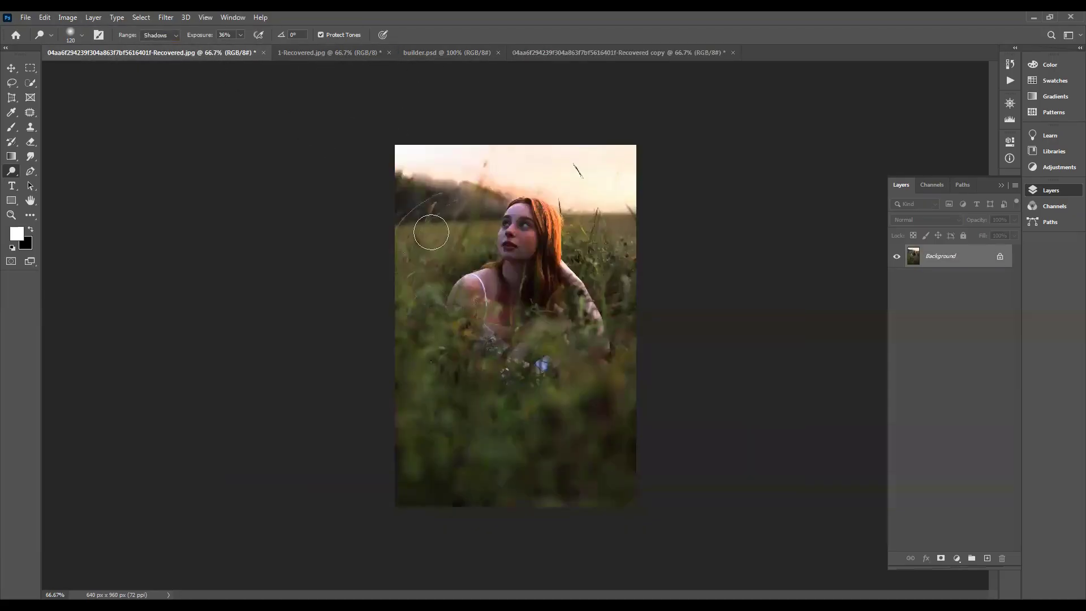
click(23, 17)
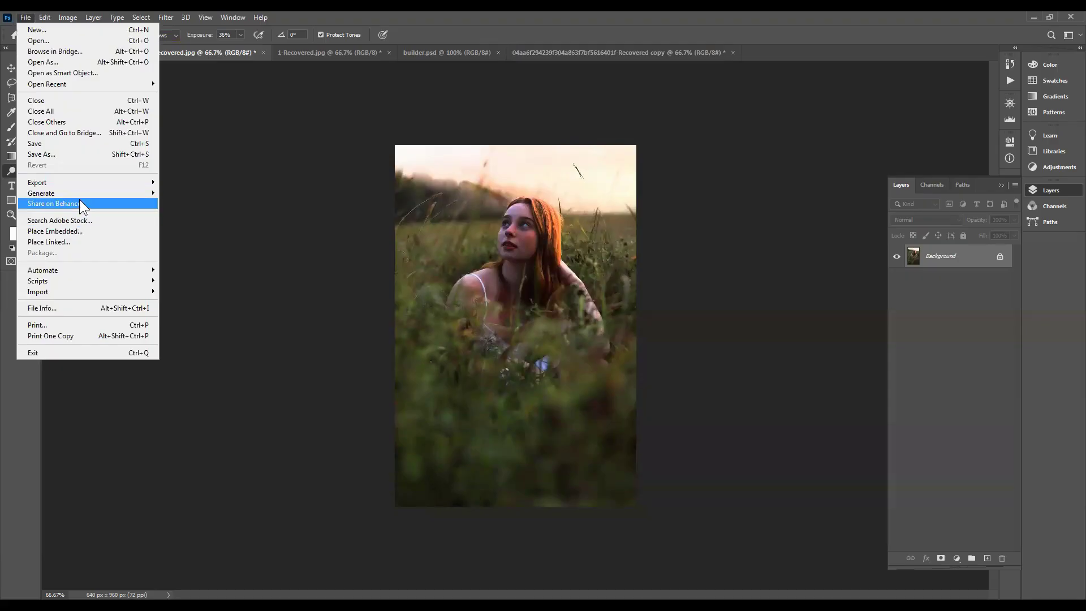
click(599, 51)
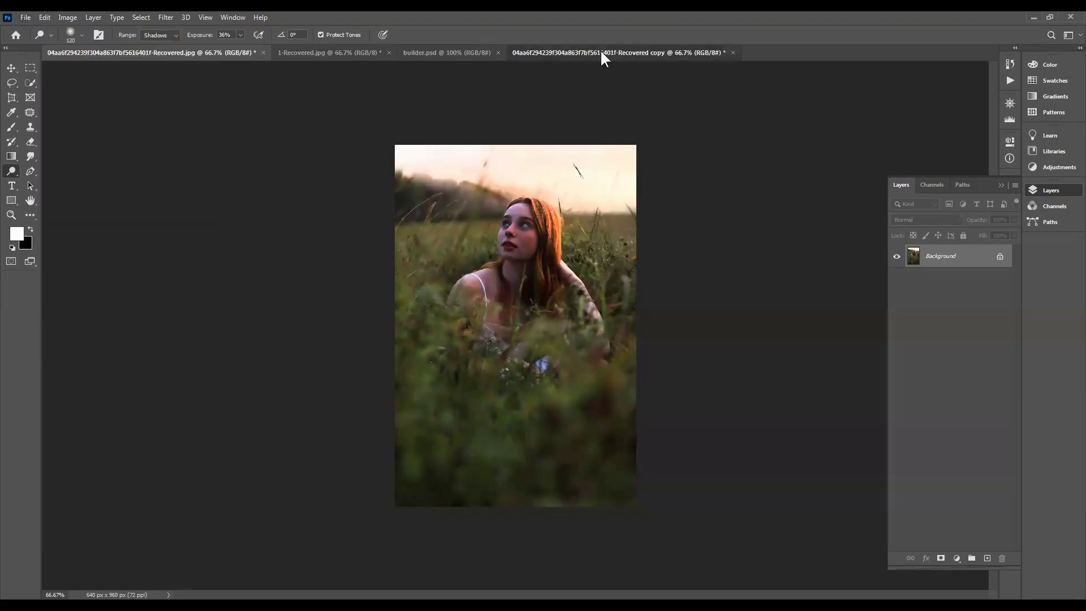
click(25, 17)
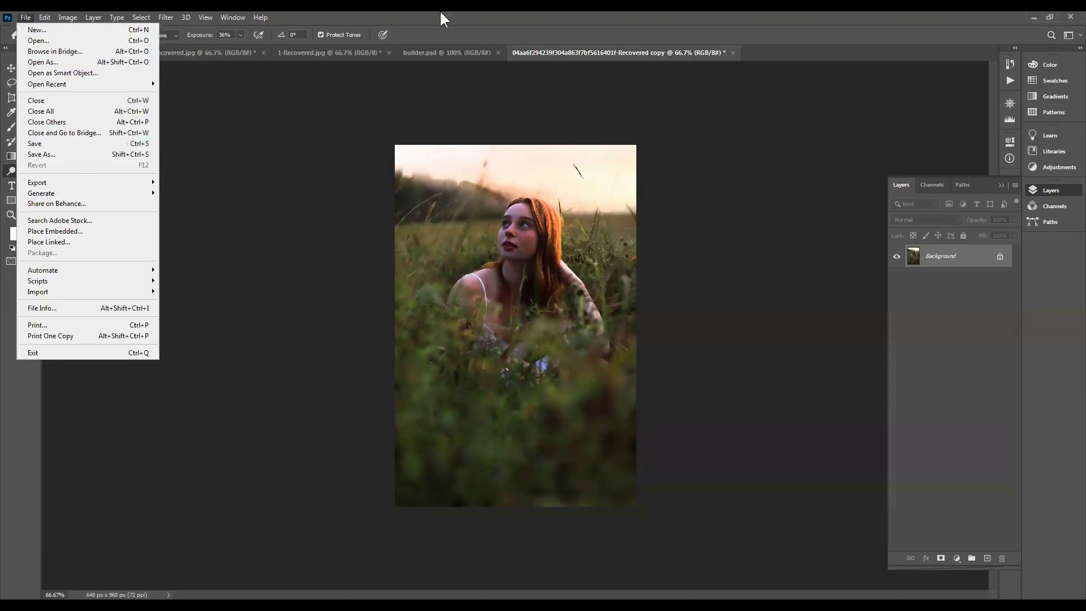
click(588, 53)
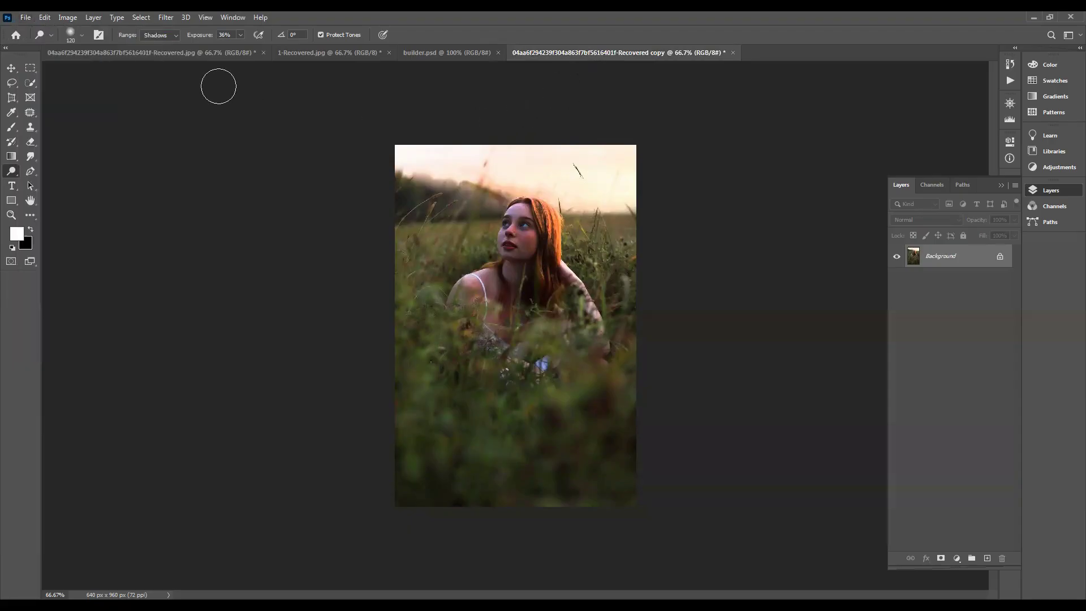
- Close the original recovered photo of the seated woman without saving, leaving its duplicate open
click(128, 55)
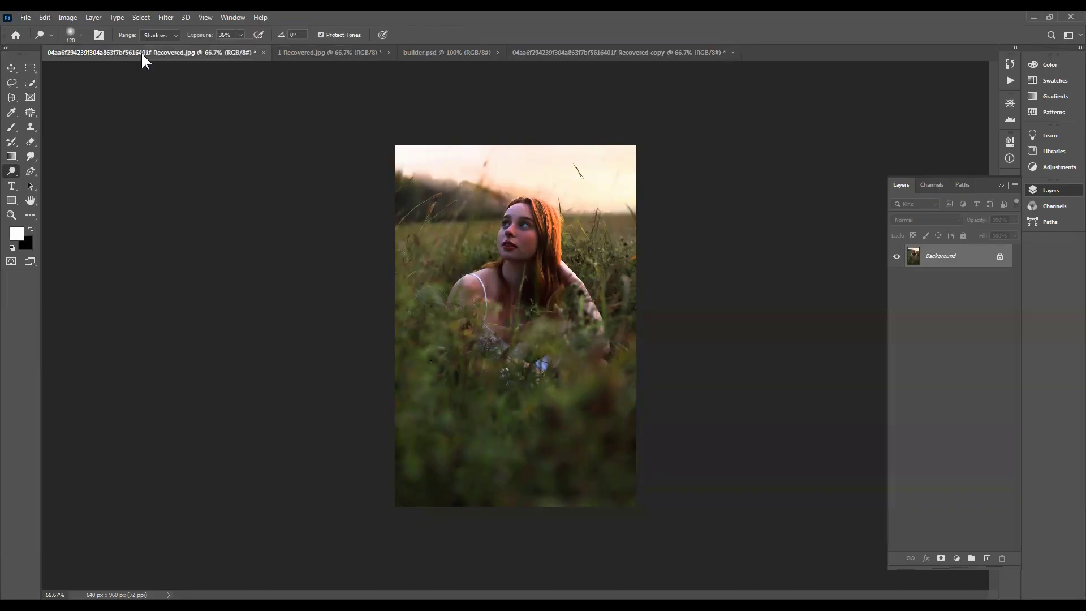
key(ctrl+w)
click(548, 236)
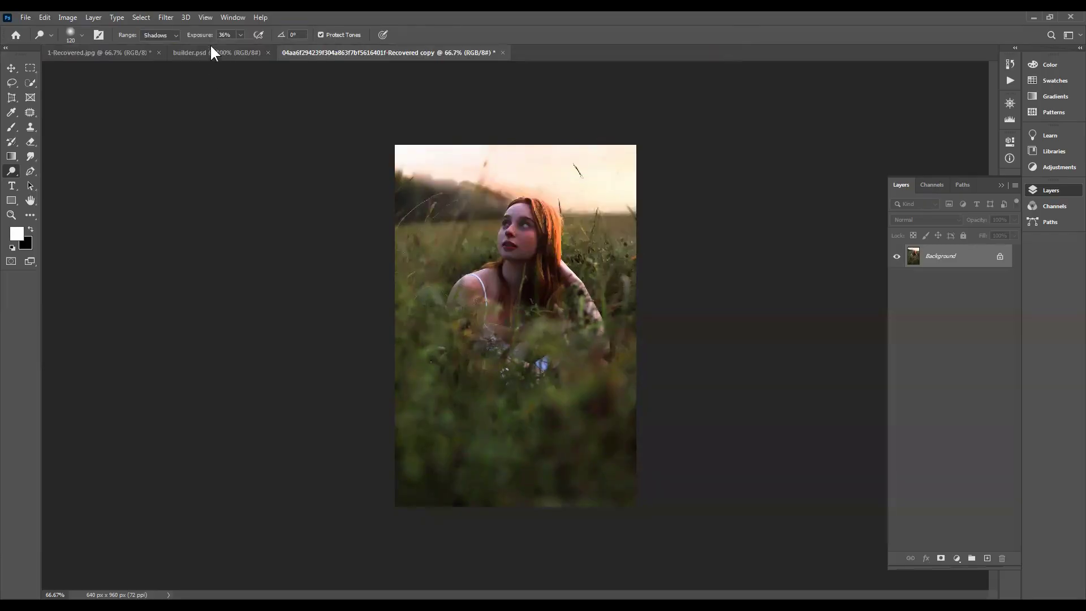
- Open the photos 04aa6f294239f304a863f7bf5616401f, images (7) and images (8) together
click(25, 18)
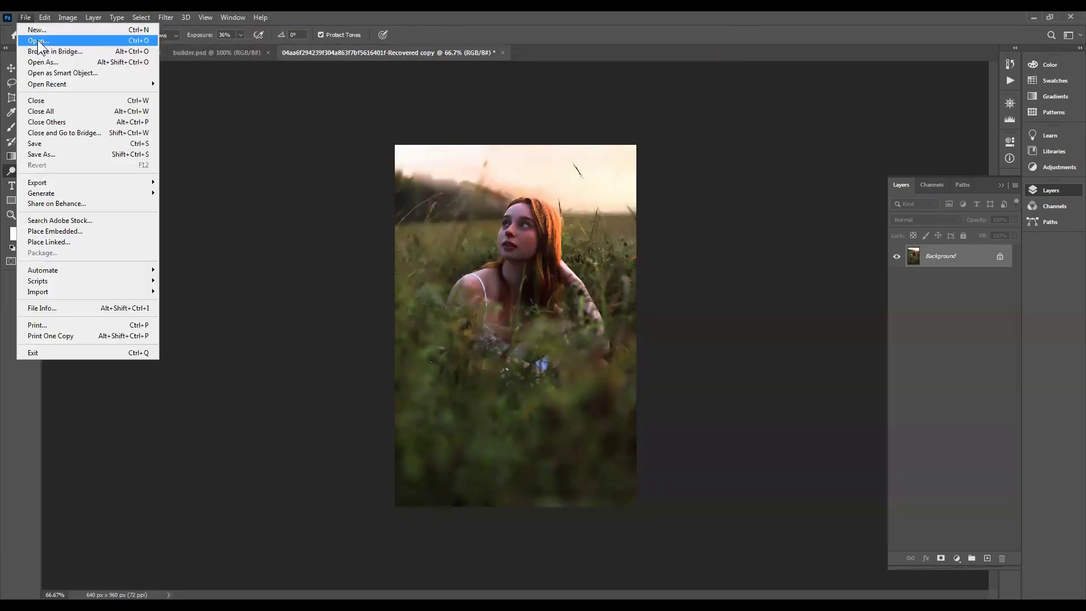
key(ctrl+o)
click(470, 249)
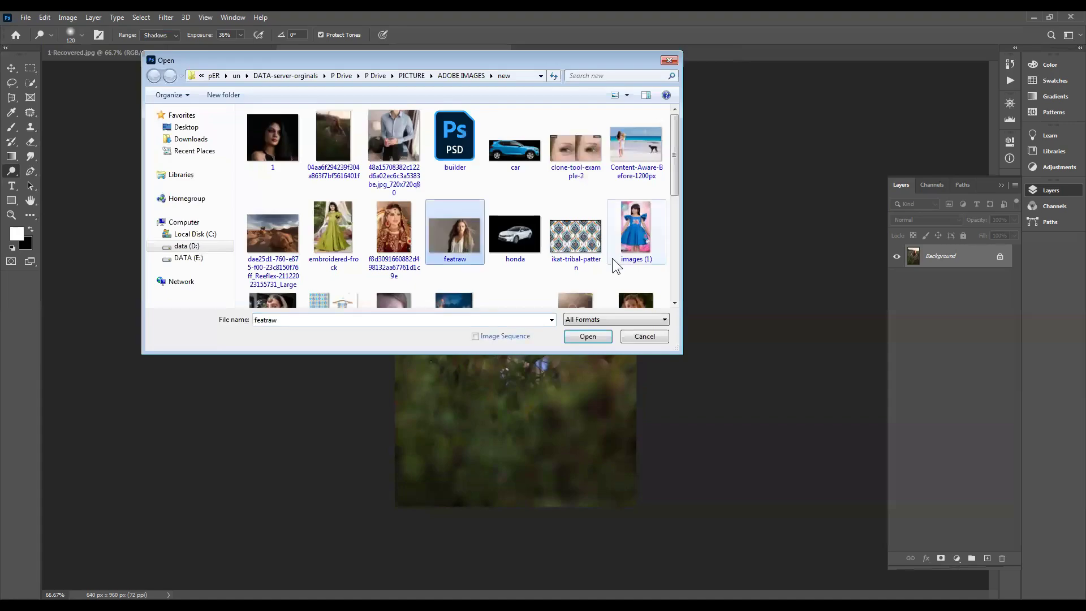
scroll(479, 254, down, 5)
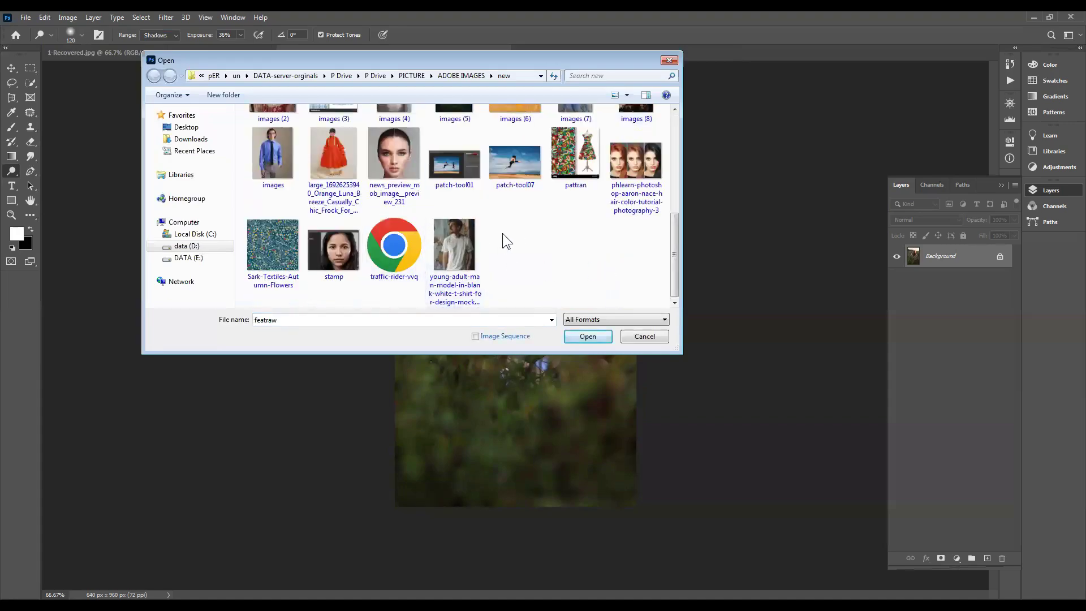
scroll(502, 233, up, 1)
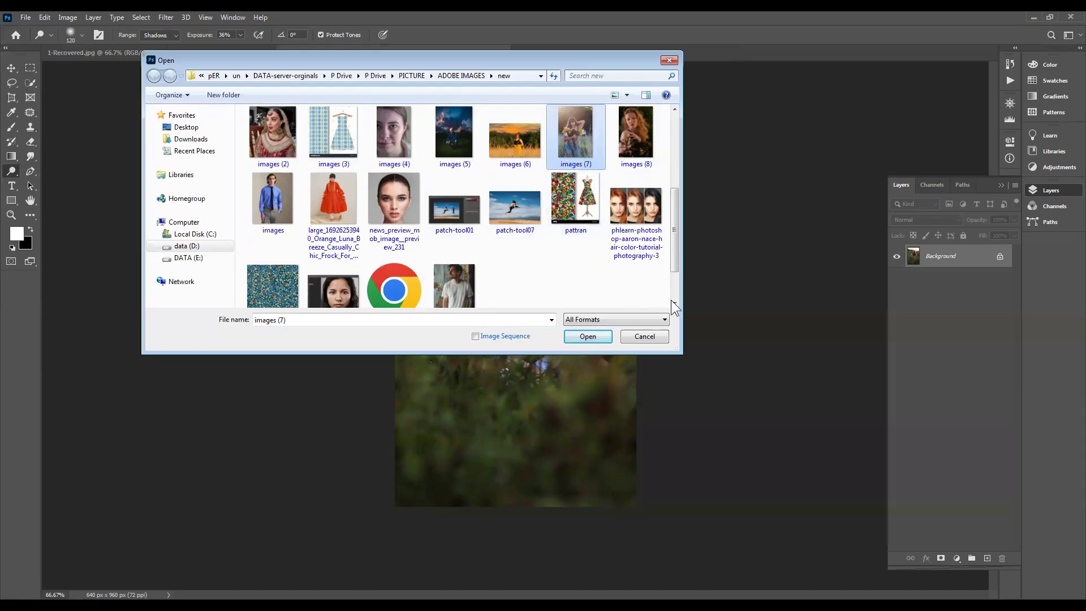
drag(674, 265, 677, 220)
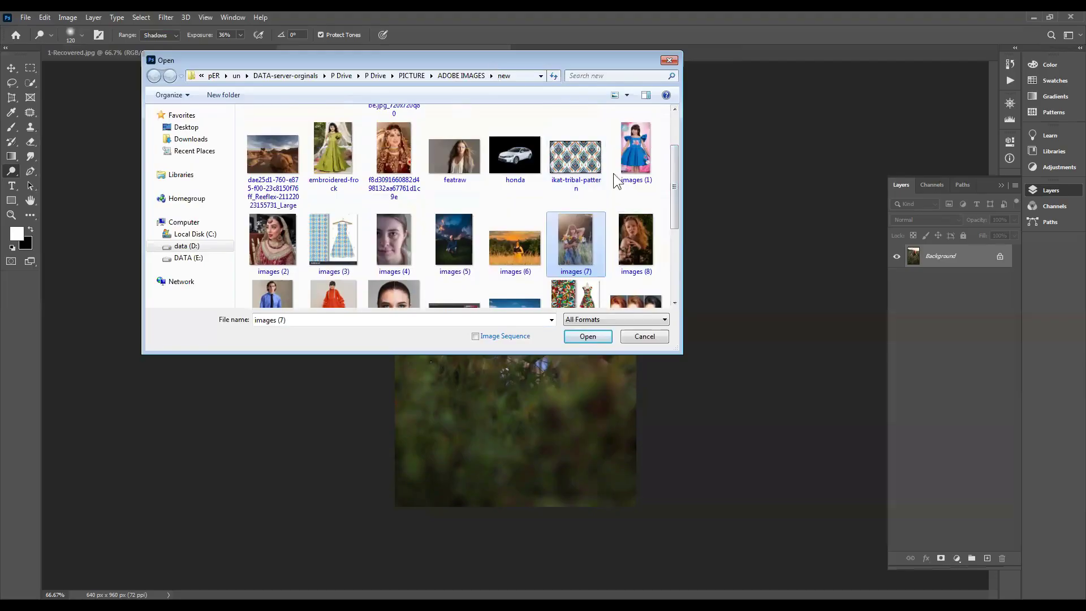
scroll(650, 164, down, 2)
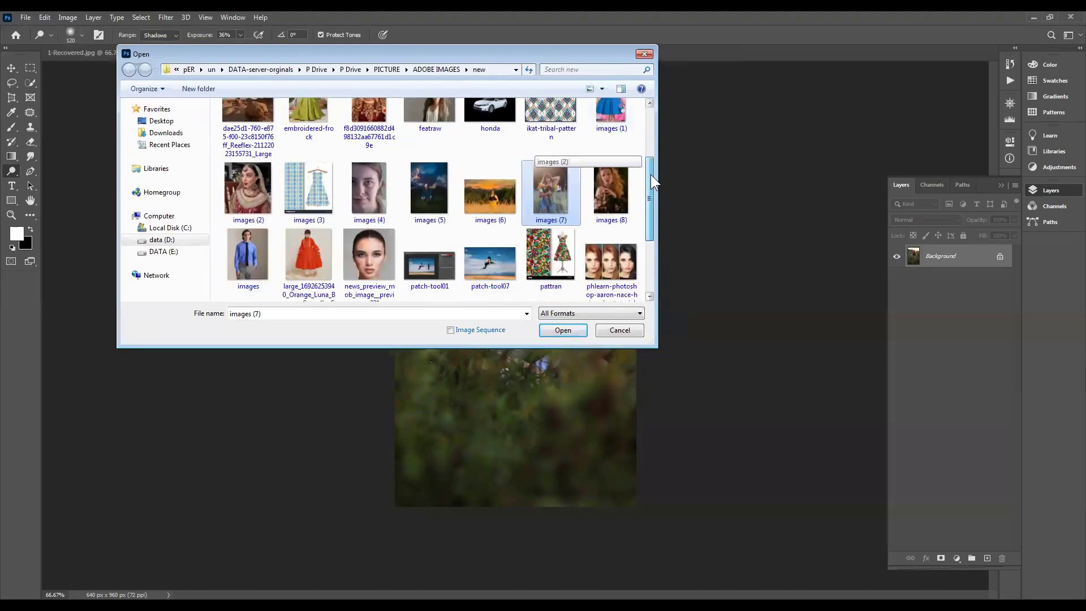
ctrl+click(617, 196)
drag(649, 180, 676, 145)
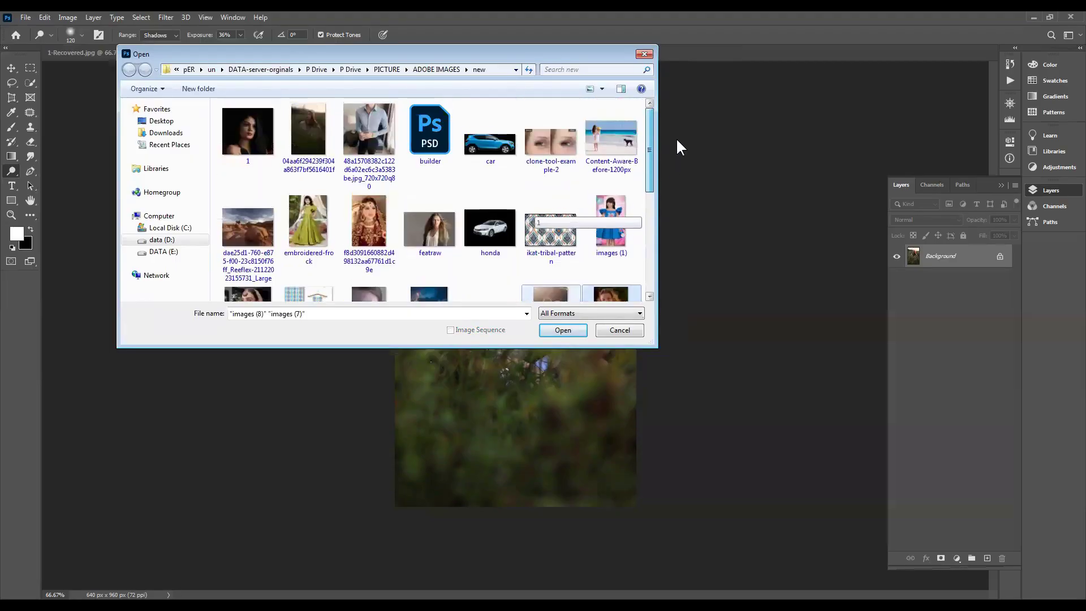
ctrl+click(308, 134)
click(571, 331)
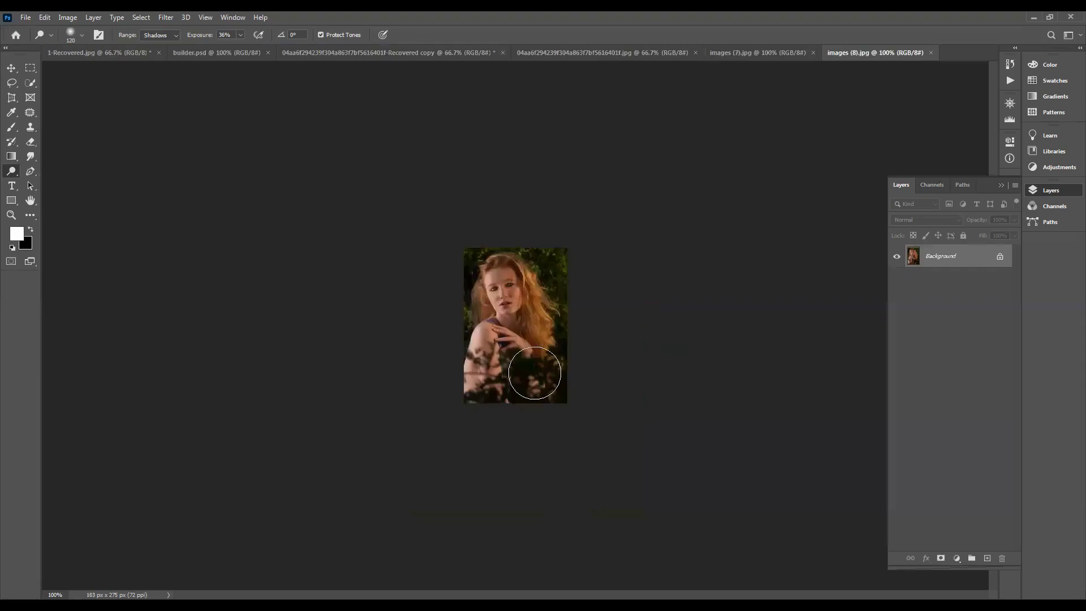
- Close images (8) and compare the freshly opened seated-woman photo with its dodged copy
click(931, 52)
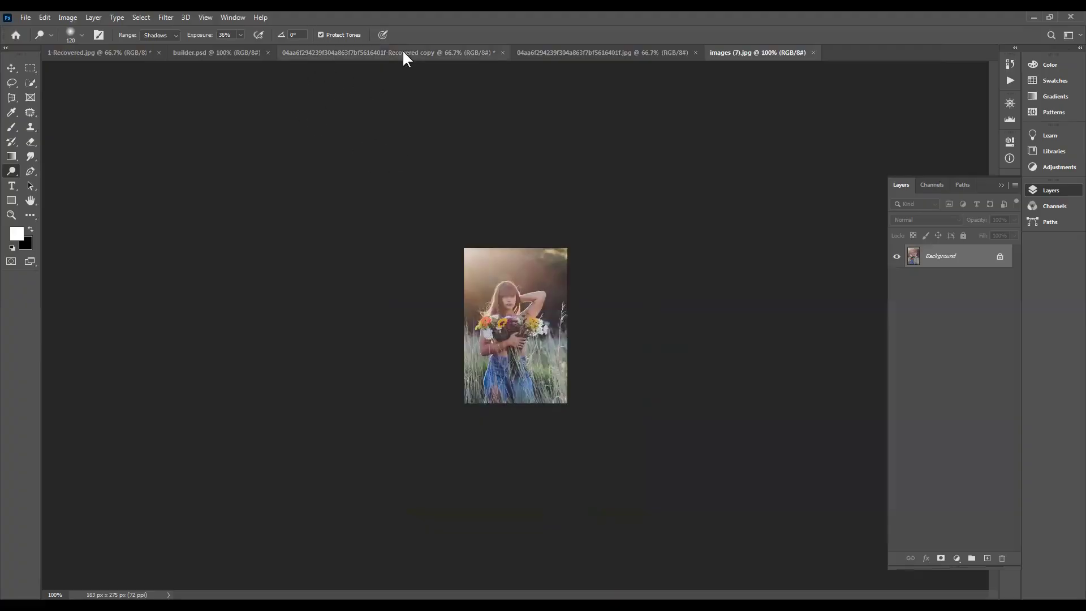
click(592, 52)
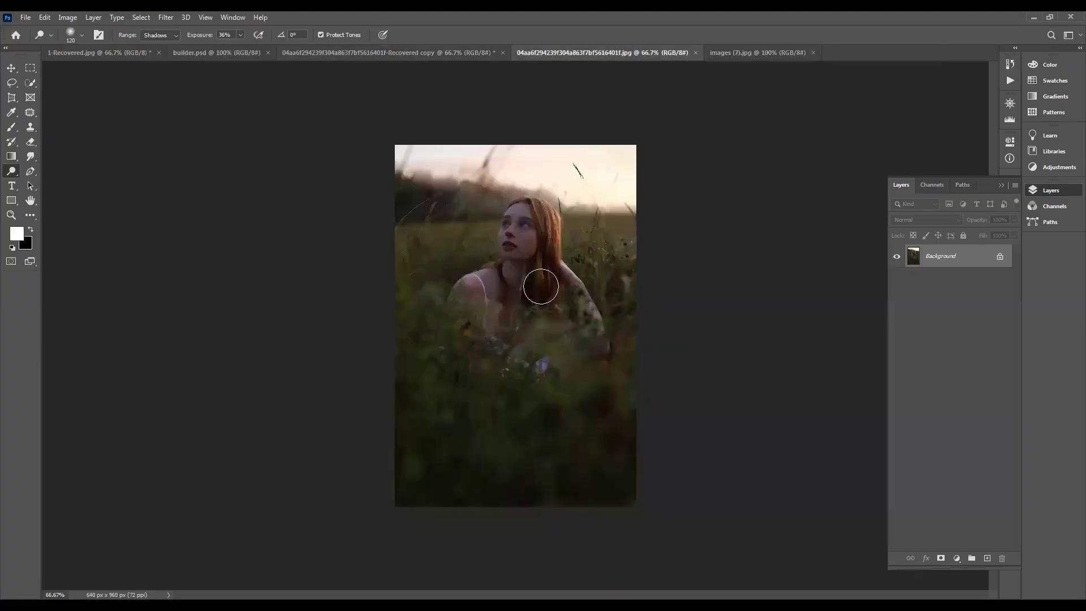
click(395, 51)
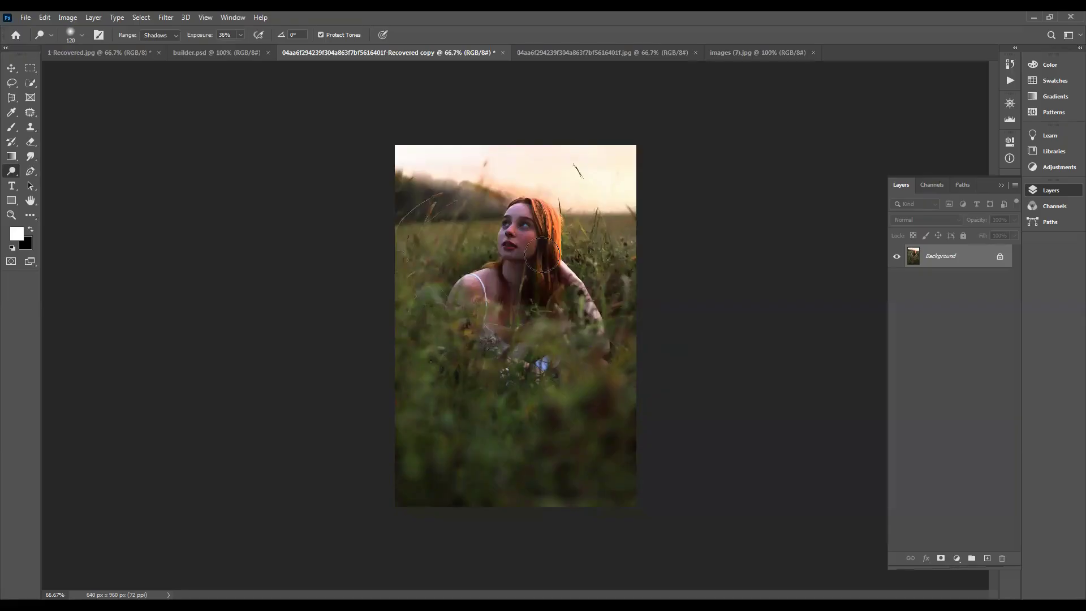
- Darken the bright sky in the dodged copy using the Burn Tool with a 90 px brush and the range set to Highlights
right_click(11, 171)
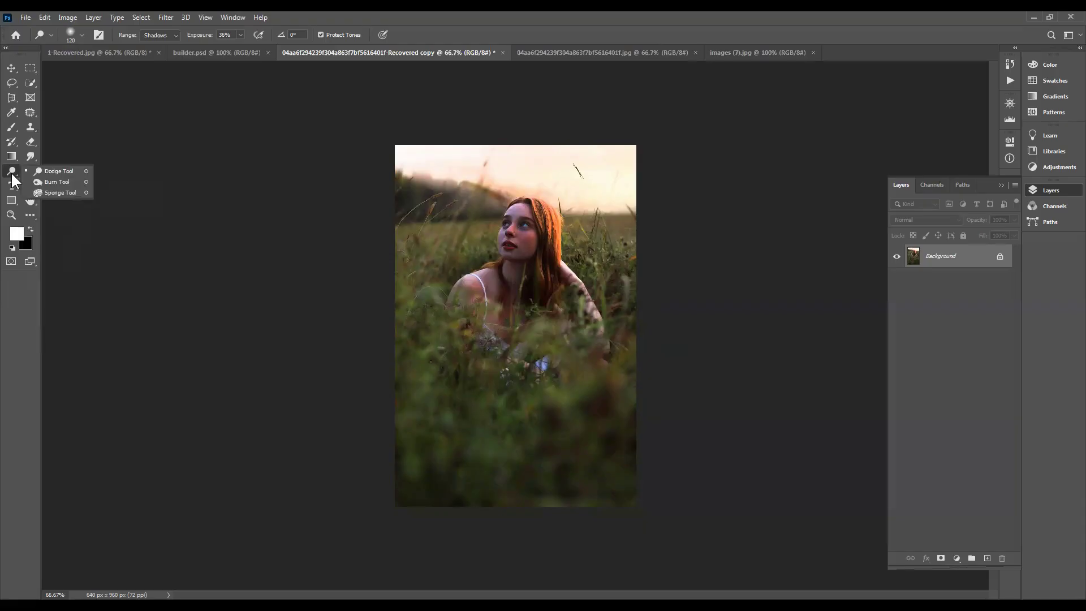
click(66, 182)
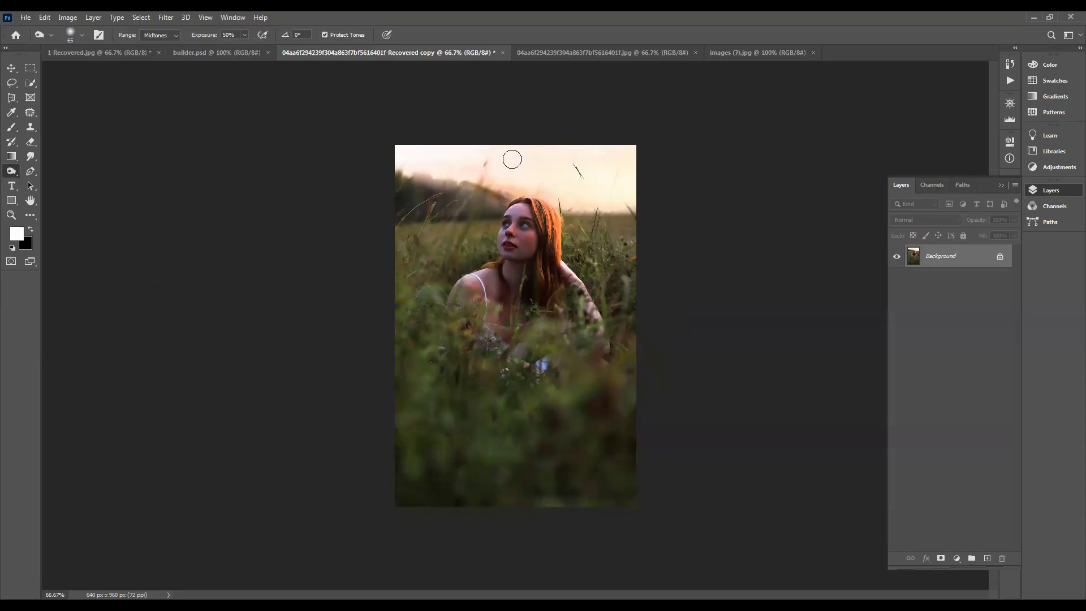
key(bracketright)
key(bracketright)
key(bracketright)
mouse_move(380, 155)
mouse_down()
mouse_move(627, 144)
mouse_move(586, 161)
mouse_move(384, 155)
mouse_move(655, 180)
mouse_move(530, 189)
mouse_move(383, 175)
mouse_move(520, 179)
mouse_move(648, 201)
mouse_move(612, 203)
mouse_move(629, 164)
mouse_move(419, 164)
mouse_move(560, 137)
mouse_move(498, 136)
mouse_up()
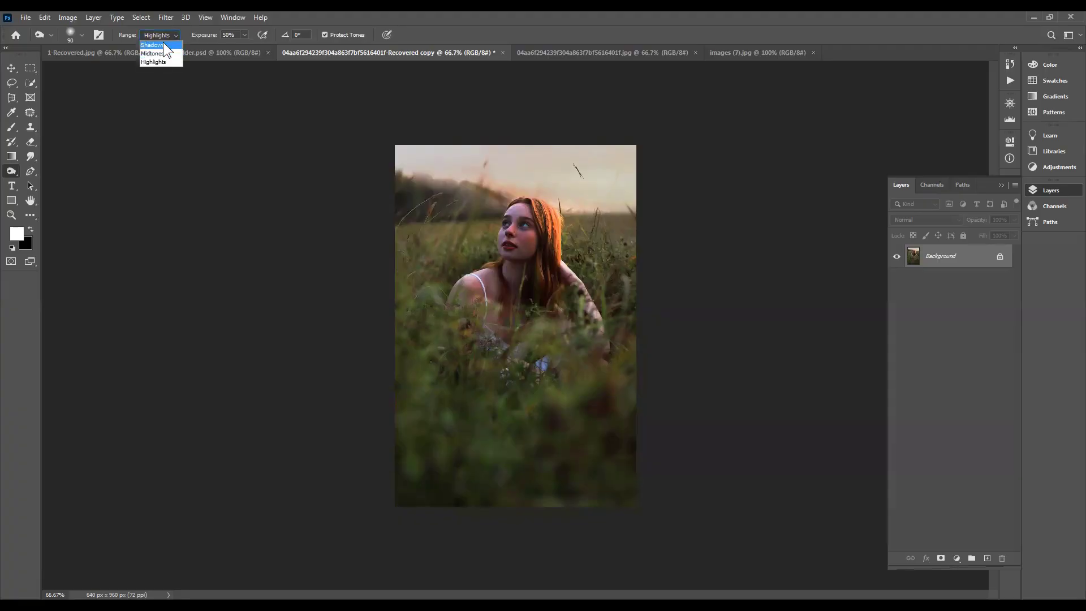
- Burn the foreground grass with the range set to Shadows, using a 250 px brush at 0% hardness
mouse_move(509, 424)
mouse_down()
mouse_move(427, 339)
mouse_move(384, 351)
mouse_move(627, 345)
mouse_move(453, 391)
mouse_move(326, 380)
mouse_move(586, 381)
mouse_move(460, 371)
mouse_move(633, 367)
mouse_move(626, 443)
mouse_move(479, 435)
mouse_move(470, 402)
mouse_up()
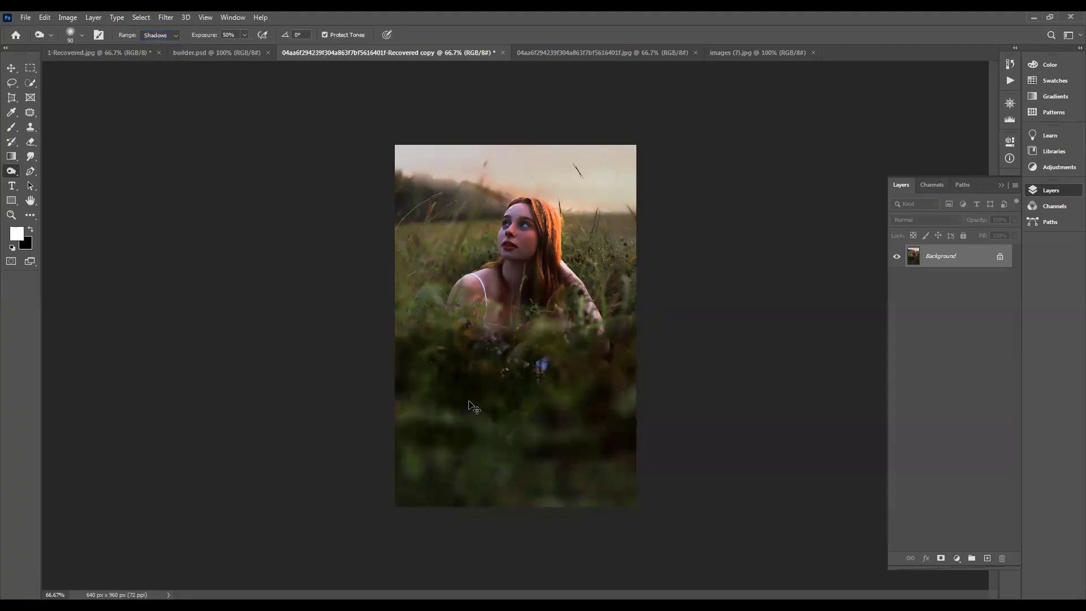
key(ctrl+z)
key(bracketright)
key(bracketright)
key(bracketright)
key(bracketright)
key(bracketright)
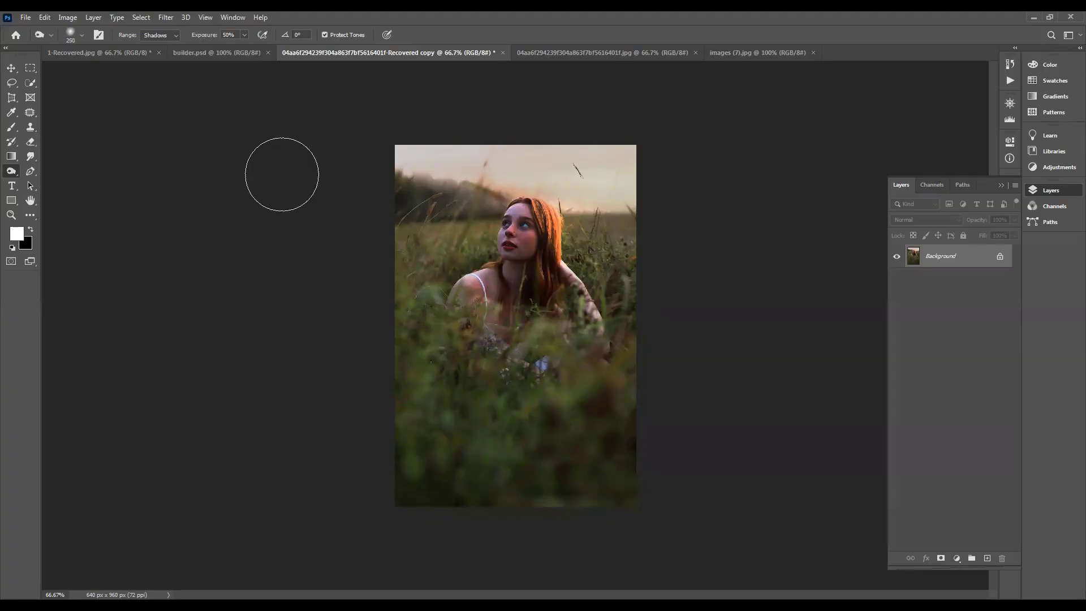
key(bracketright)
click(81, 34)
click(129, 82)
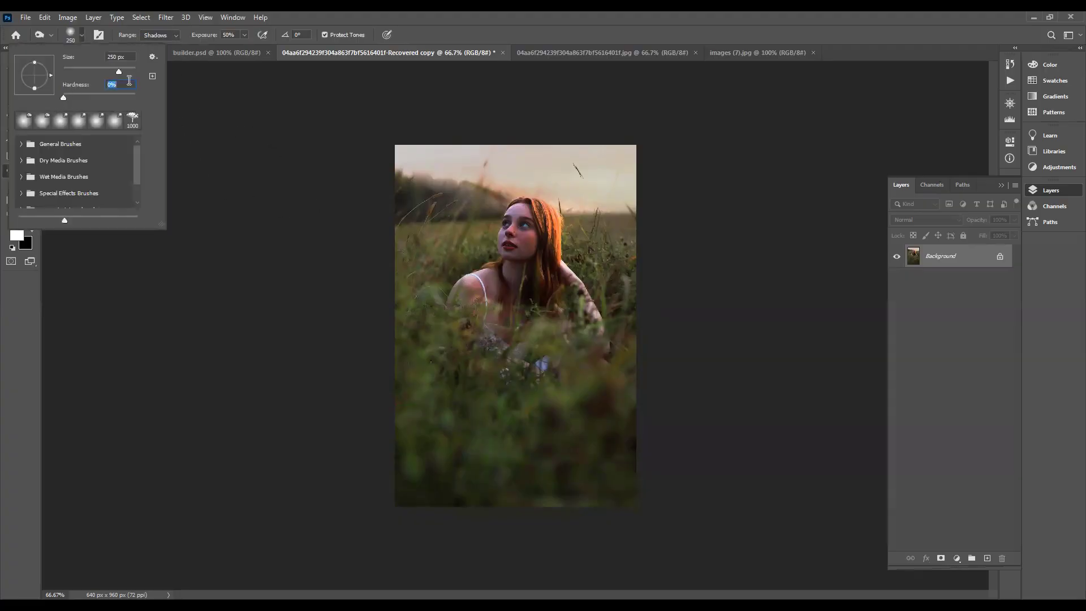
key(Return)
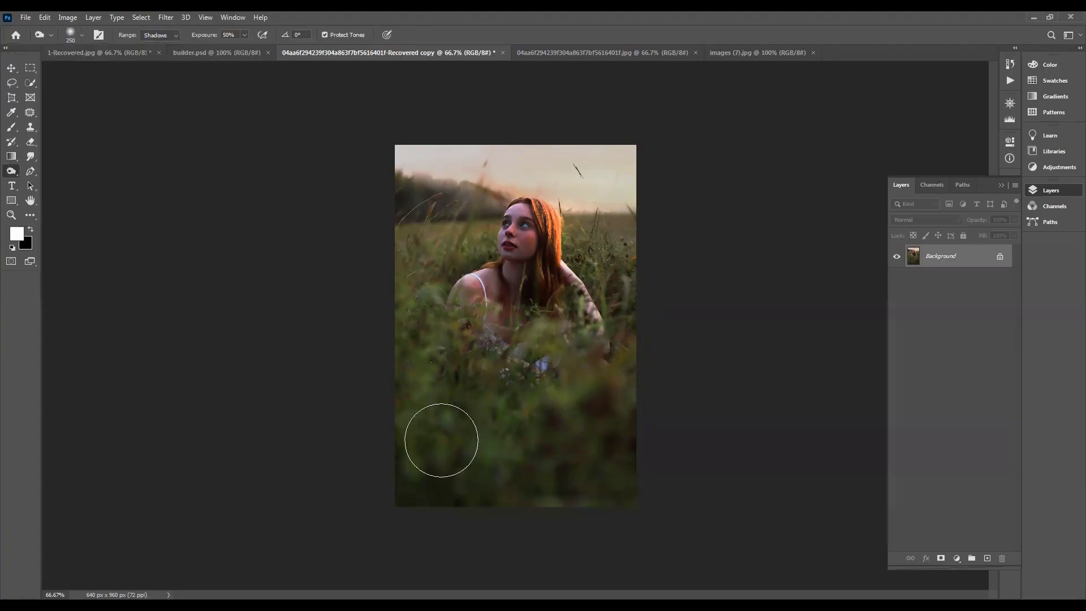
mouse_move(413, 497)
mouse_down()
mouse_move(455, 479)
mouse_move(662, 453)
mouse_move(423, 516)
mouse_move(365, 499)
mouse_move(660, 373)
mouse_move(719, 322)
mouse_up()
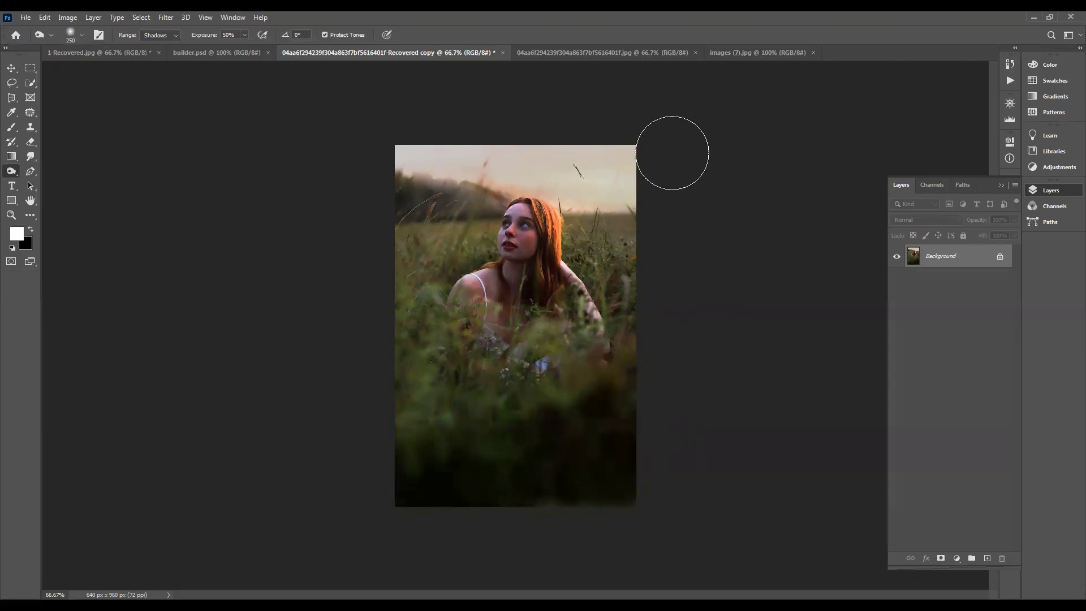
- Burn the dark tree line behind the woman and undo the excess strokes over the surrounding grass
mouse_move(391, 161)
mouse_down()
mouse_move(609, 191)
mouse_move(616, 204)
mouse_move(313, 151)
mouse_move(489, 214)
mouse_move(533, 187)
mouse_move(507, 157)
mouse_up()
mouse_move(351, 180)
mouse_down()
mouse_move(463, 196)
mouse_move(408, 199)
mouse_move(471, 222)
mouse_move(445, 240)
mouse_move(405, 325)
mouse_move(412, 416)
mouse_move(394, 210)
mouse_move(432, 170)
mouse_up()
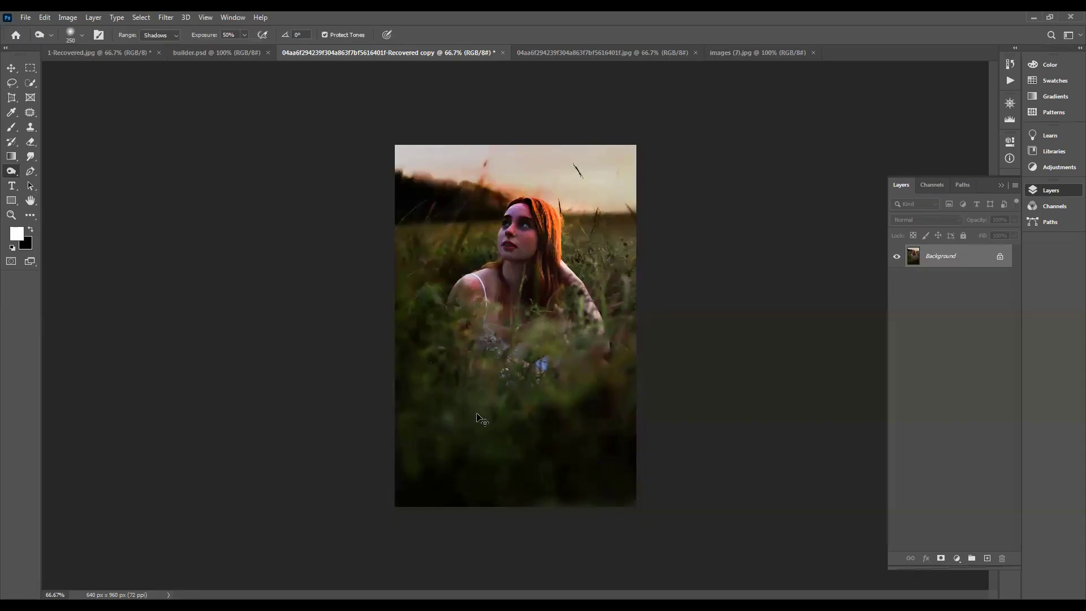
key(ctrl+z)
mouse_move(451, 434)
mouse_down()
mouse_move(628, 329)
mouse_move(412, 416)
mouse_up()
key(ctrl+z)
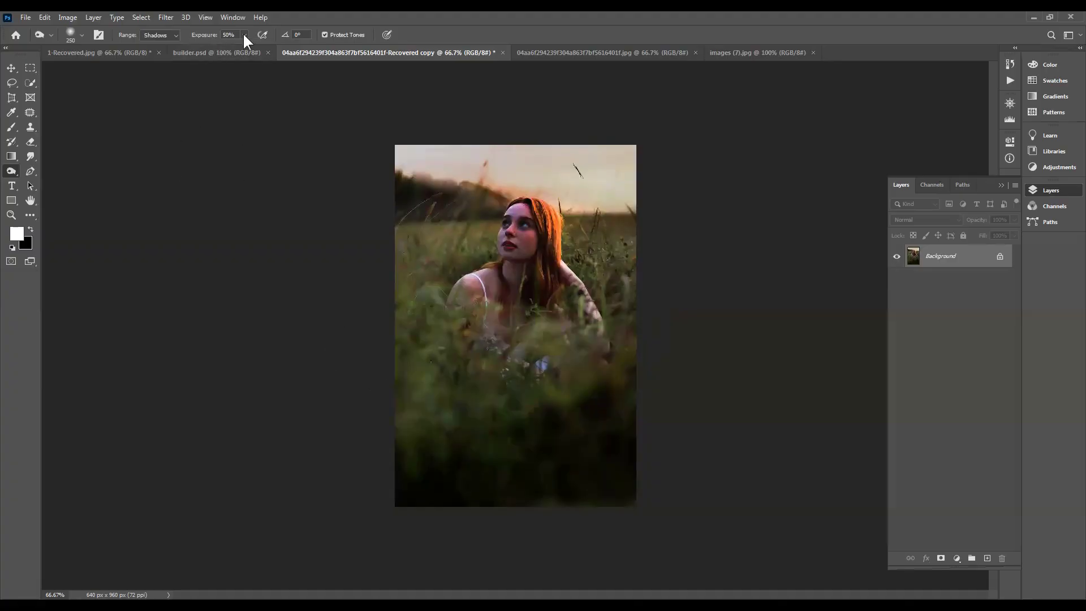
- Burn the grass around the woman at 14% exposure and compare the result with the unedited photo
drag(245, 34, 225, 48)
drag(402, 392, 405, 286)
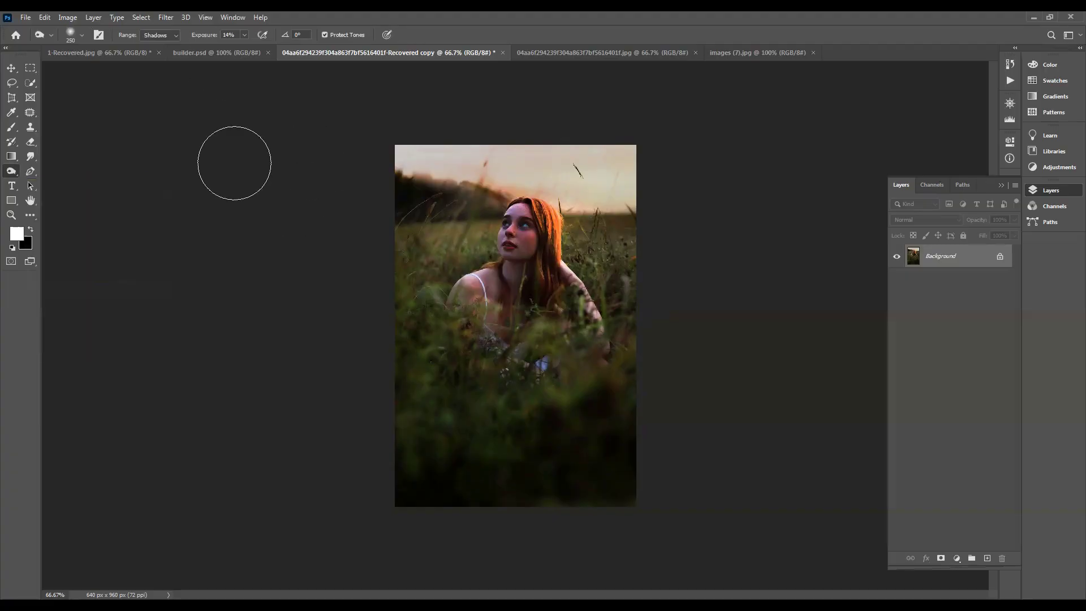
click(582, 52)
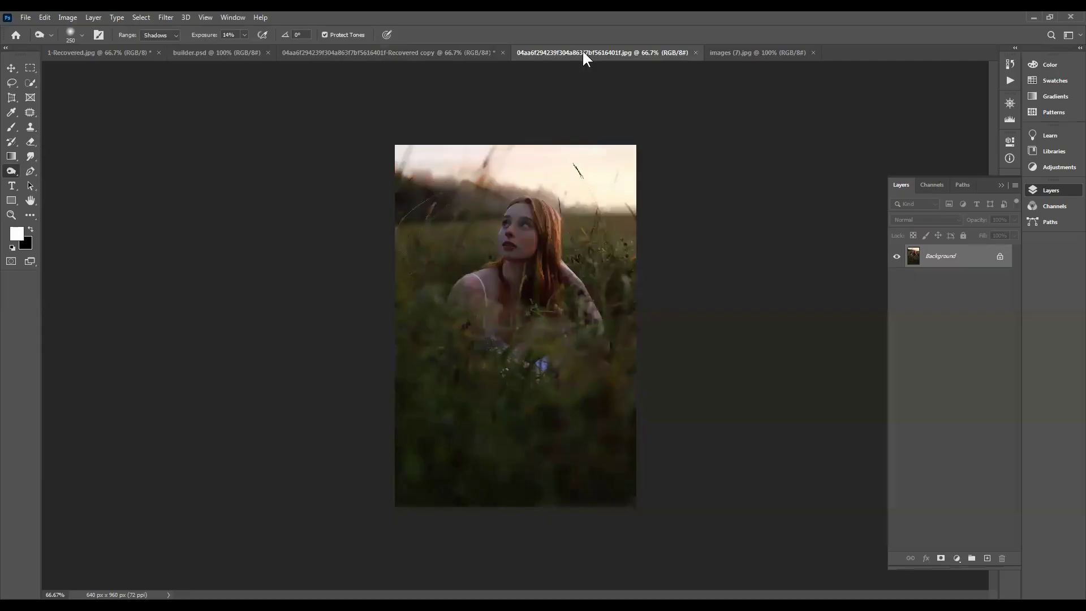
click(450, 52)
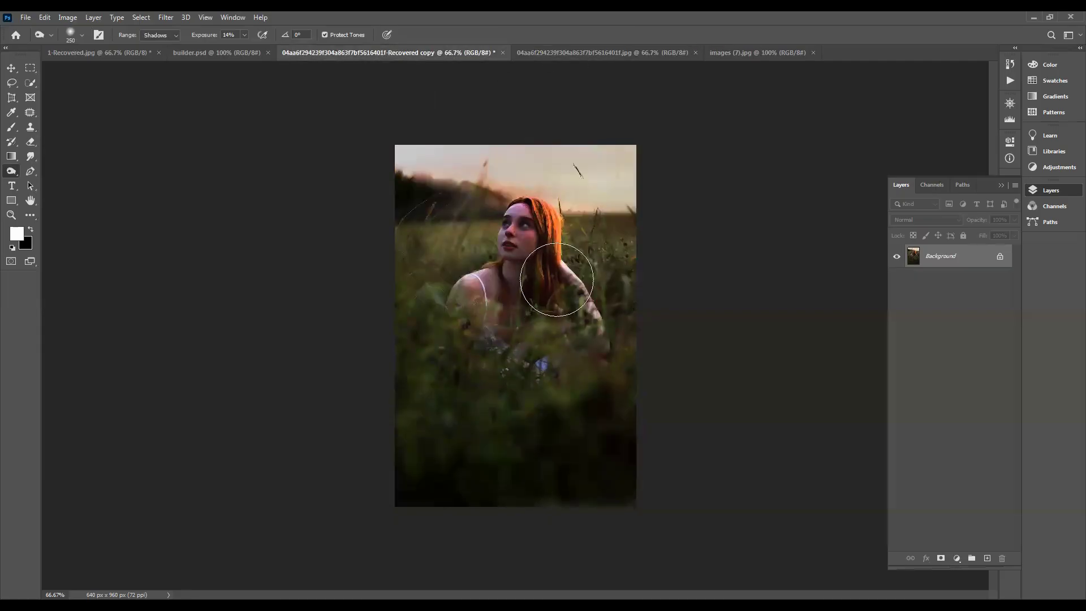
click(11, 68)
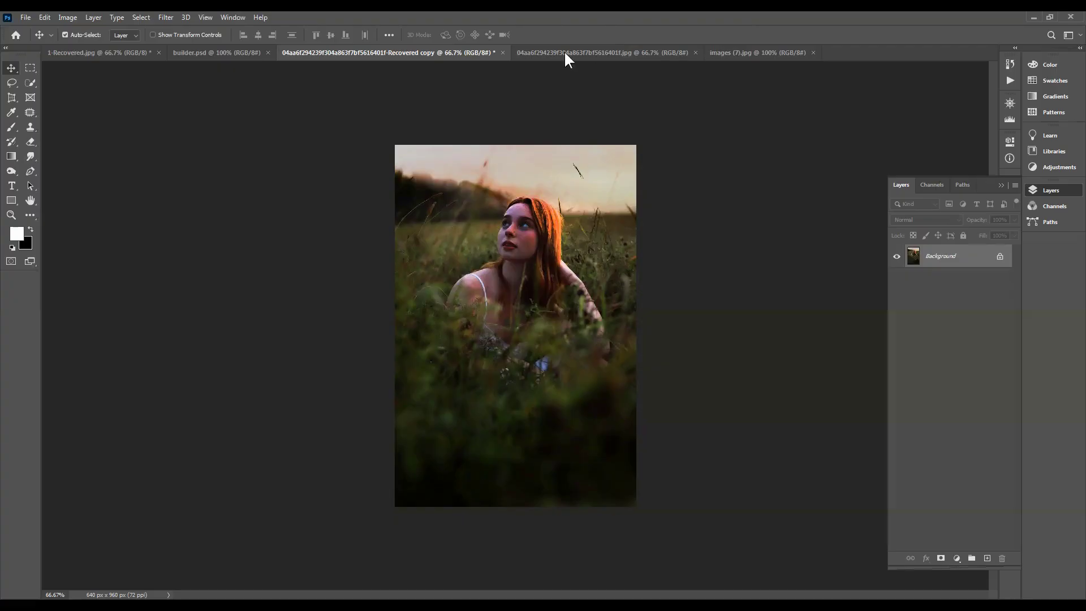
- Switch to builder.psd and set up the Sponge Tool in Saturate mode with a 127 px brush
click(206, 53)
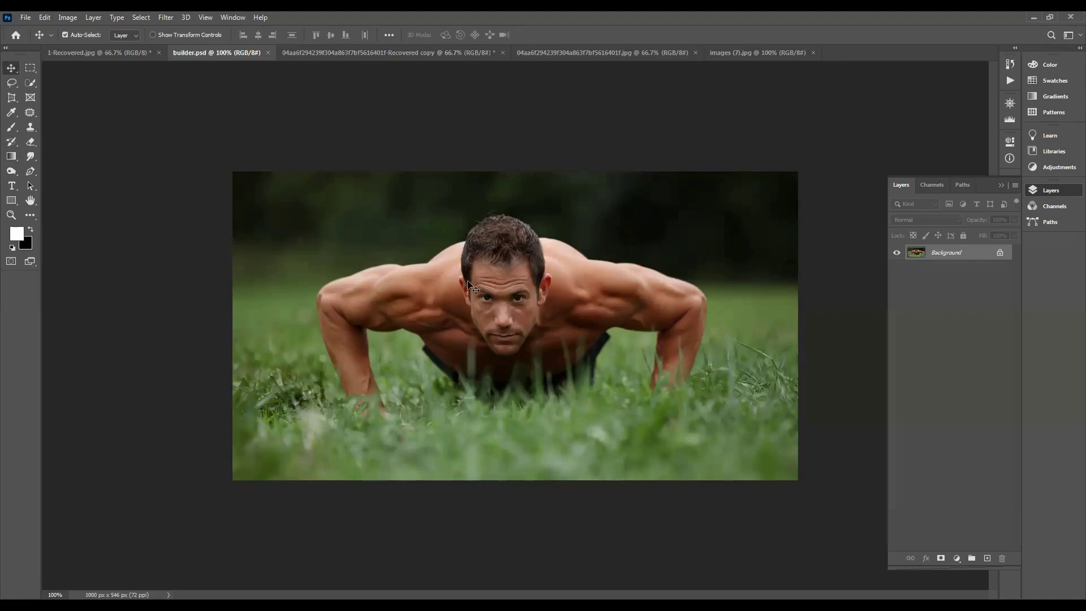
click(12, 168)
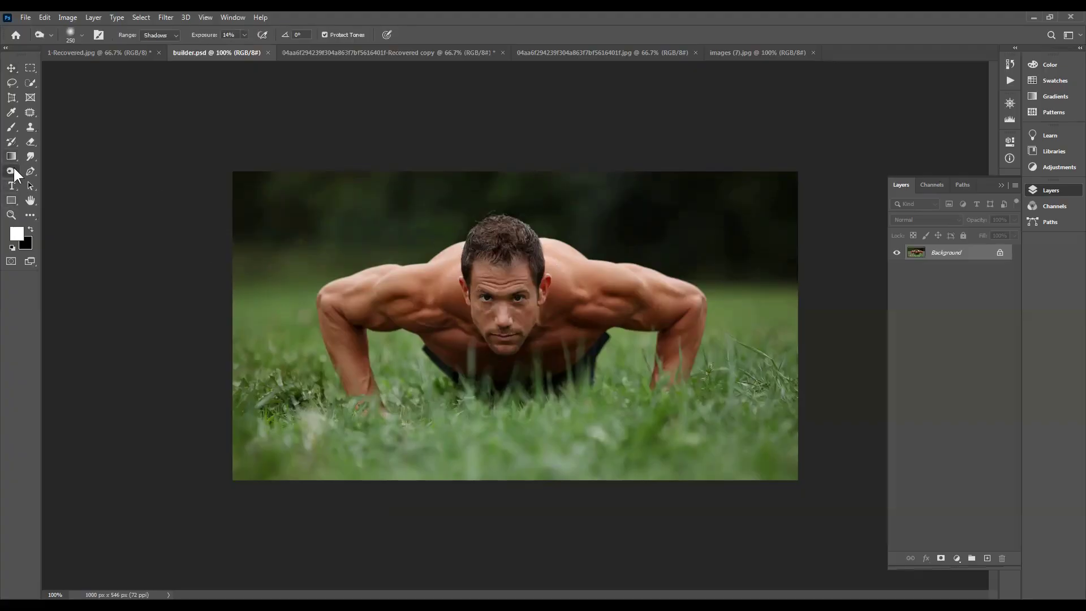
right_click(13, 173)
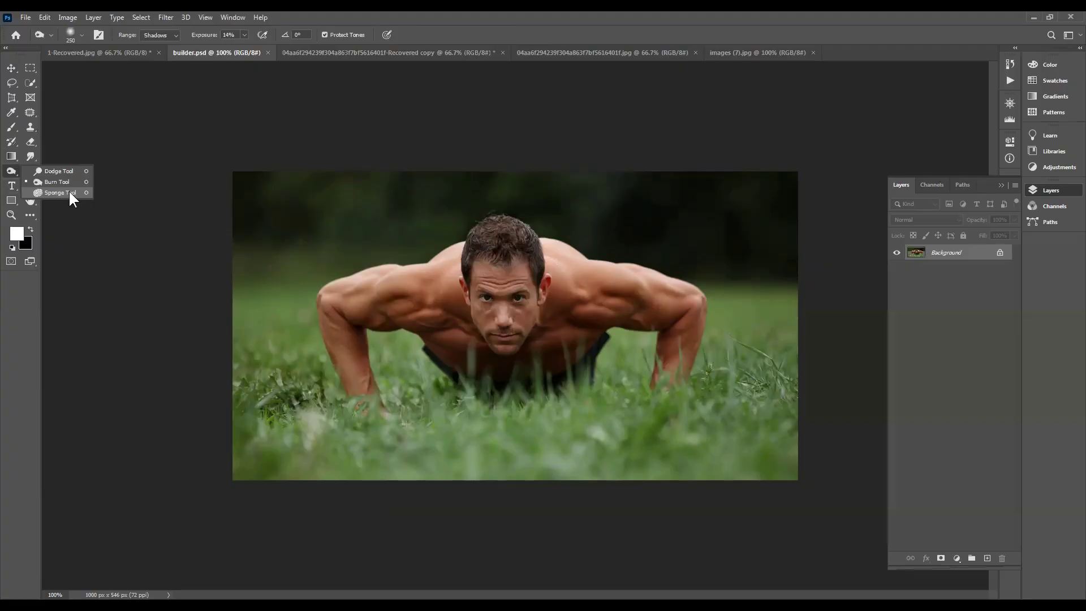
click(69, 192)
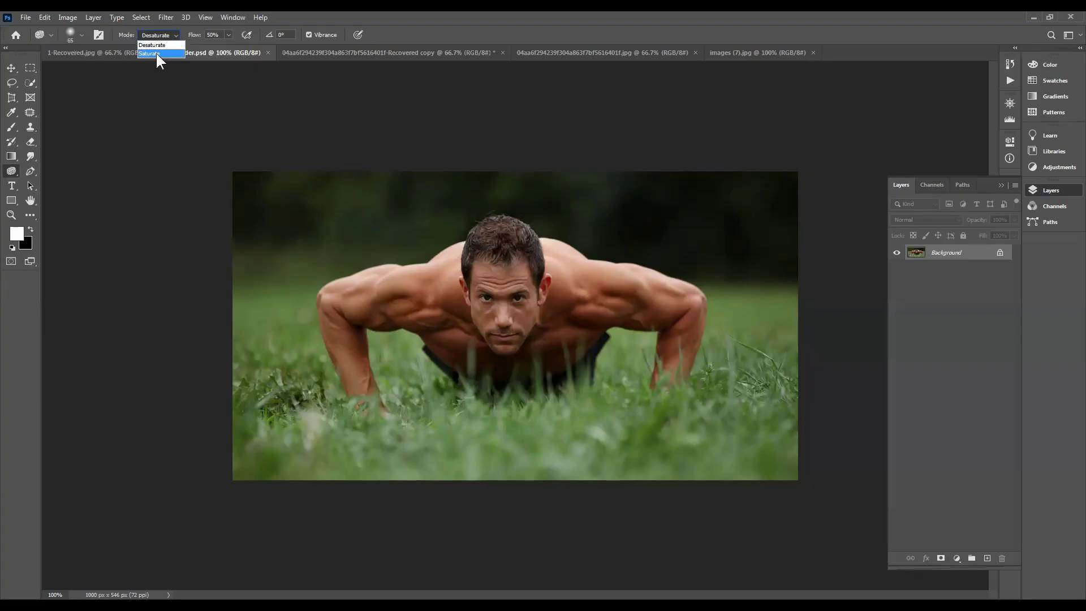
click(150, 54)
mouse_move(386, 438)
mouse_down()
mouse_move(301, 405)
mouse_move(313, 402)
mouse_move(320, 424)
mouse_move(355, 416)
mouse_move(318, 396)
mouse_move(299, 375)
mouse_move(305, 360)
mouse_move(282, 394)
mouse_move(280, 344)
mouse_move(256, 431)
mouse_move(250, 324)
mouse_move(251, 396)
mouse_move(353, 473)
mouse_move(418, 467)
mouse_move(468, 480)
mouse_move(317, 421)
mouse_move(290, 373)
mouse_up()
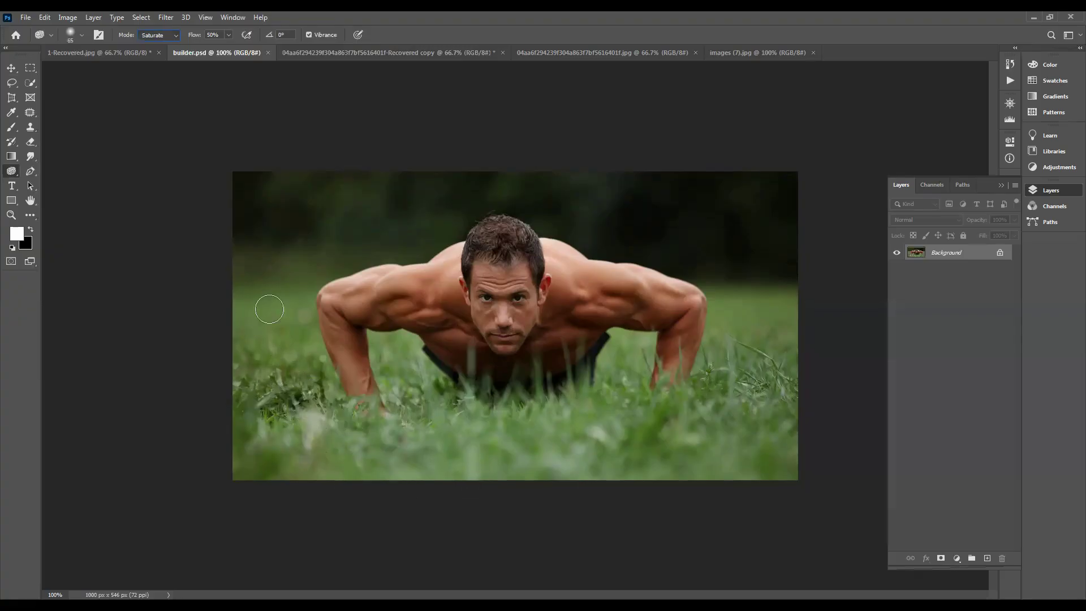
mouse_move(269, 310)
mouse_down()
mouse_move(269, 386)
mouse_move(448, 467)
mouse_up()
click(82, 36)
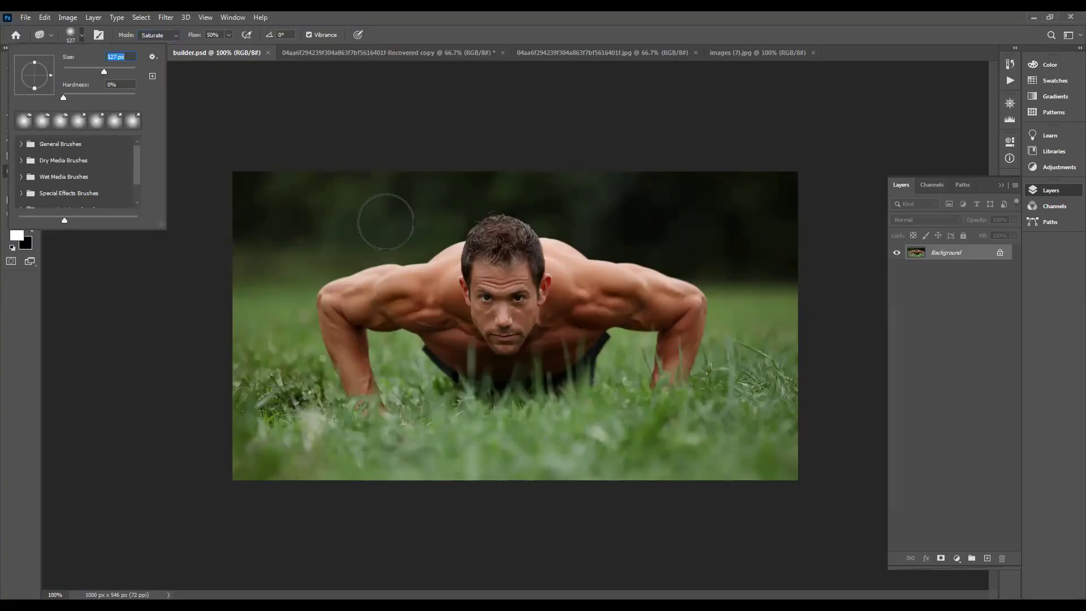
- Saturate the green grass across the foreground and on both sides of the man doing push-ups
click(325, 435)
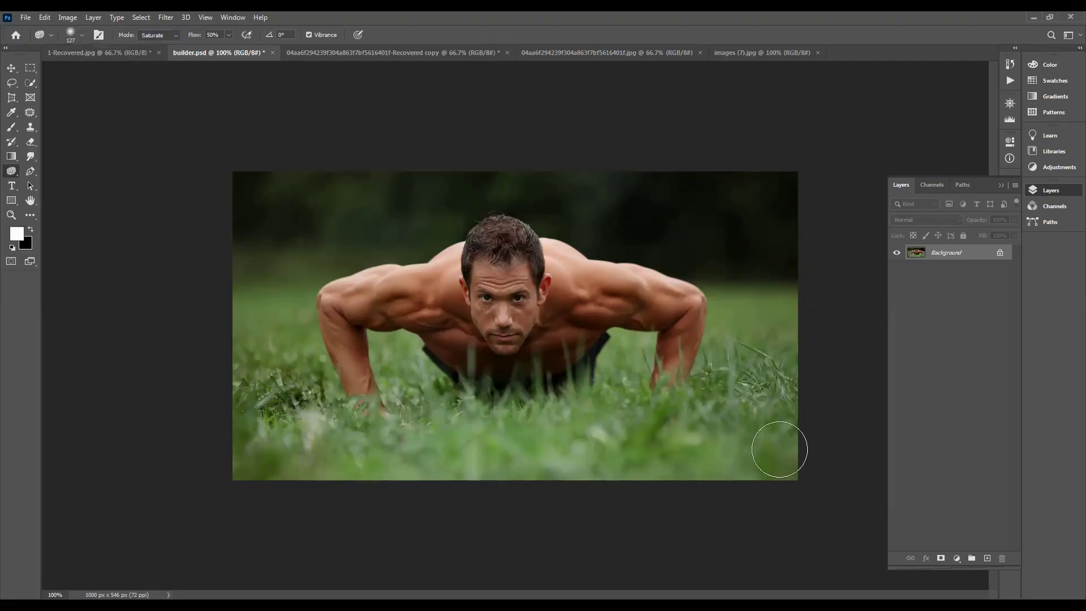
mouse_move(452, 435)
mouse_down()
mouse_move(555, 419)
mouse_move(324, 442)
mouse_move(464, 400)
mouse_move(271, 466)
mouse_move(289, 315)
mouse_move(278, 283)
mouse_move(245, 408)
mouse_move(262, 201)
mouse_move(254, 523)
mouse_move(256, 480)
mouse_move(288, 465)
mouse_move(269, 449)
mouse_move(421, 456)
mouse_move(398, 443)
mouse_move(433, 426)
mouse_move(690, 492)
mouse_move(677, 479)
mouse_move(790, 308)
mouse_move(734, 391)
mouse_move(714, 353)
mouse_move(717, 365)
mouse_move(785, 366)
mouse_move(777, 403)
mouse_move(612, 421)
mouse_move(606, 397)
mouse_move(315, 395)
mouse_move(295, 401)
mouse_move(324, 453)
mouse_move(249, 467)
mouse_move(251, 391)
mouse_move(226, 469)
mouse_move(399, 488)
mouse_move(734, 438)
mouse_move(806, 288)
mouse_move(786, 289)
mouse_move(752, 384)
mouse_move(772, 410)
mouse_up()
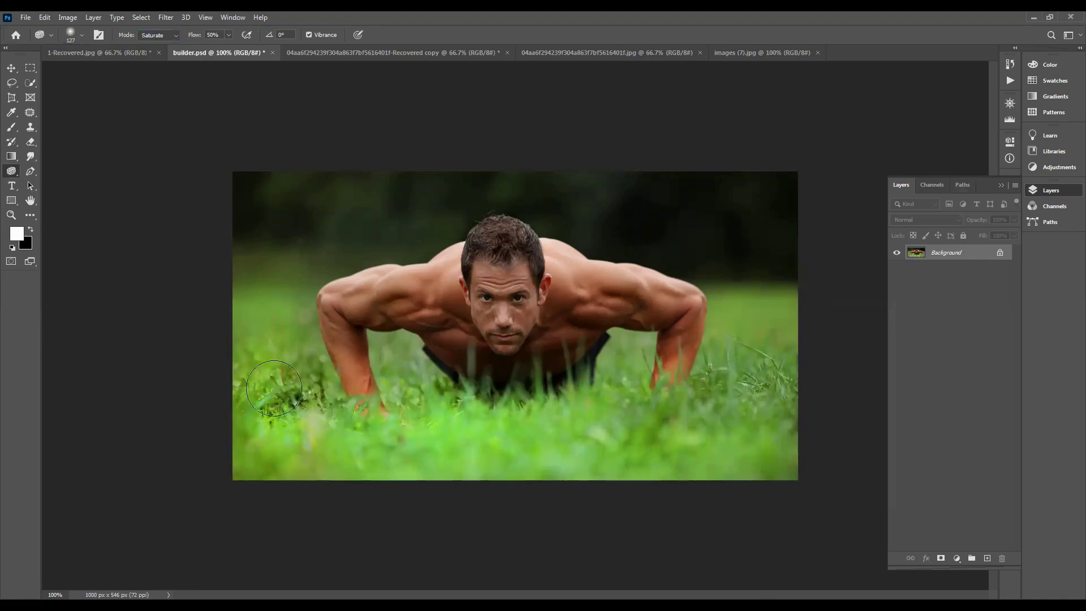
drag(241, 393, 249, 194)
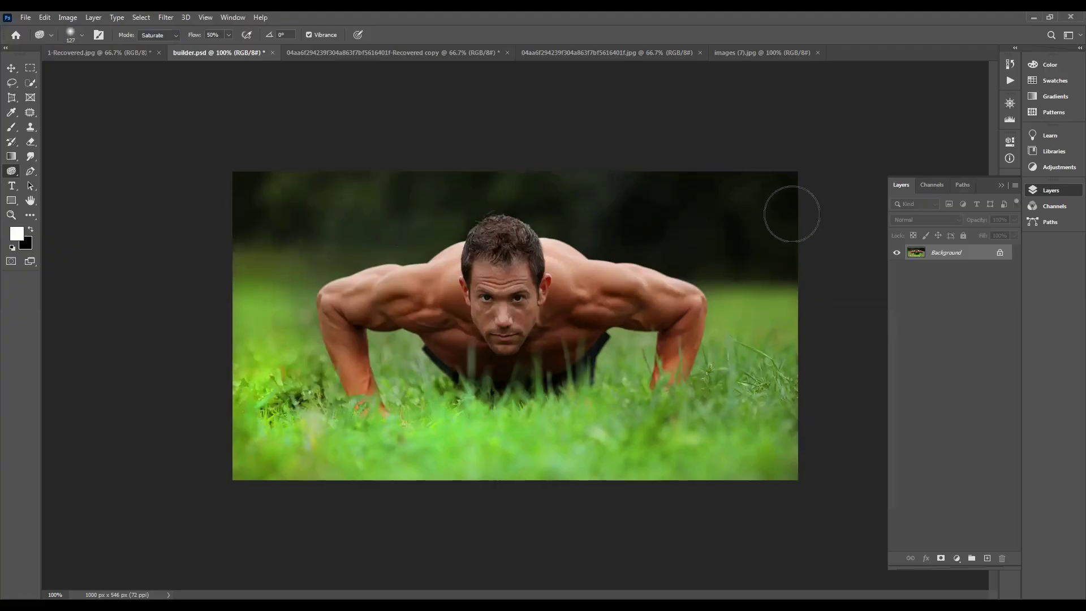
mouse_move(766, 336)
mouse_down()
mouse_move(797, 354)
mouse_move(839, 360)
mouse_move(734, 411)
mouse_move(765, 381)
mouse_move(607, 430)
mouse_move(670, 422)
mouse_move(557, 469)
mouse_move(399, 477)
mouse_move(198, 441)
mouse_move(159, 447)
mouse_move(254, 418)
mouse_up()
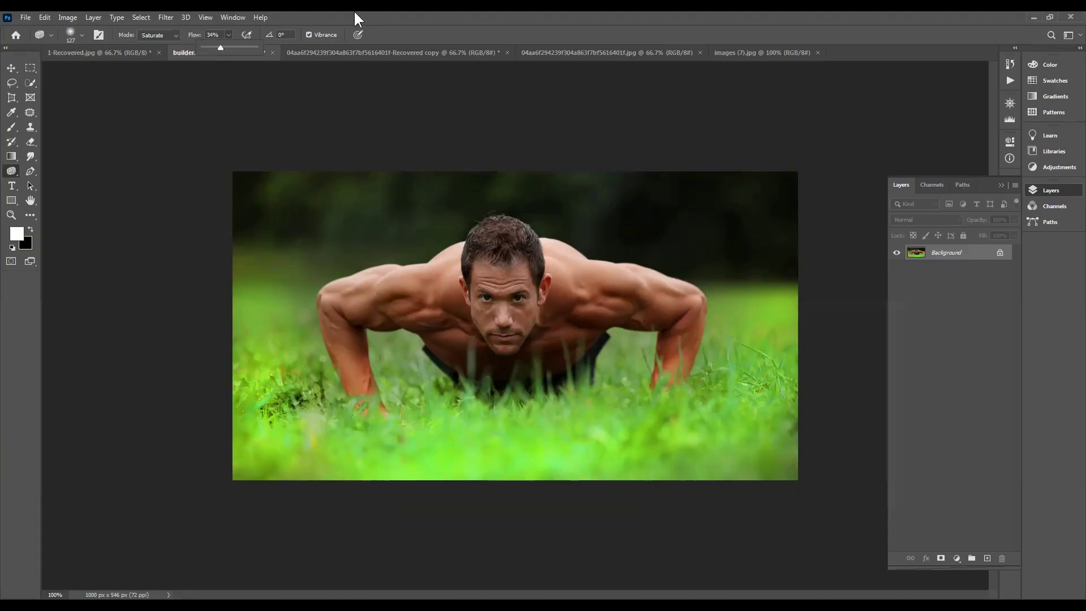
- Undo the excessive saturation strokes, and saturate the grass and the man's skin with the Sponge Tool at 34% flow
click(286, 373)
key(ctrl+z)
key(ctrl+z)
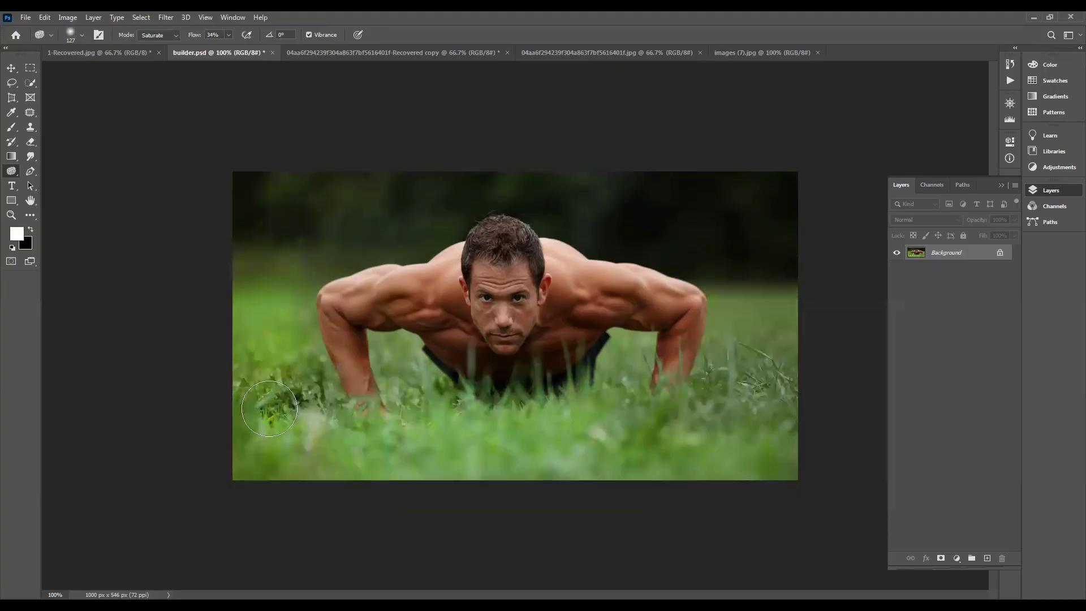
mouse_move(269, 408)
mouse_down()
mouse_move(260, 391)
mouse_move(233, 417)
mouse_move(230, 376)
mouse_move(314, 452)
mouse_move(498, 453)
mouse_move(814, 427)
mouse_up()
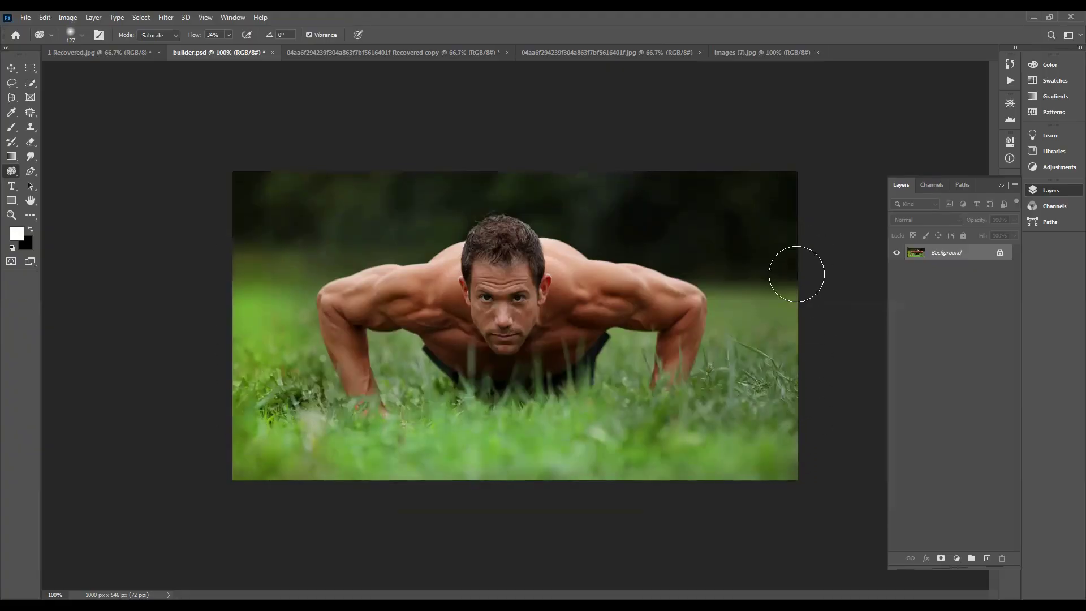
mouse_move(796, 274)
mouse_down()
mouse_move(772, 394)
mouse_move(599, 412)
mouse_move(779, 320)
mouse_move(757, 345)
mouse_move(497, 402)
mouse_move(362, 400)
mouse_move(388, 397)
mouse_move(379, 353)
mouse_move(403, 381)
mouse_move(391, 352)
mouse_move(438, 425)
mouse_move(207, 395)
mouse_move(285, 337)
mouse_move(527, 414)
mouse_move(625, 372)
mouse_move(605, 390)
mouse_move(612, 397)
mouse_move(726, 413)
mouse_move(745, 278)
mouse_move(657, 193)
mouse_move(621, 186)
mouse_move(412, 302)
mouse_move(436, 288)
mouse_move(359, 287)
mouse_move(324, 325)
mouse_move(344, 302)
mouse_move(360, 397)
mouse_move(372, 295)
mouse_move(430, 274)
mouse_move(440, 250)
mouse_move(346, 284)
mouse_move(430, 321)
mouse_move(455, 354)
mouse_move(568, 350)
mouse_move(588, 283)
mouse_move(658, 302)
mouse_move(668, 290)
mouse_move(684, 328)
mouse_move(692, 304)
mouse_move(450, 234)
mouse_move(529, 269)
mouse_move(512, 286)
mouse_move(494, 353)
mouse_up()
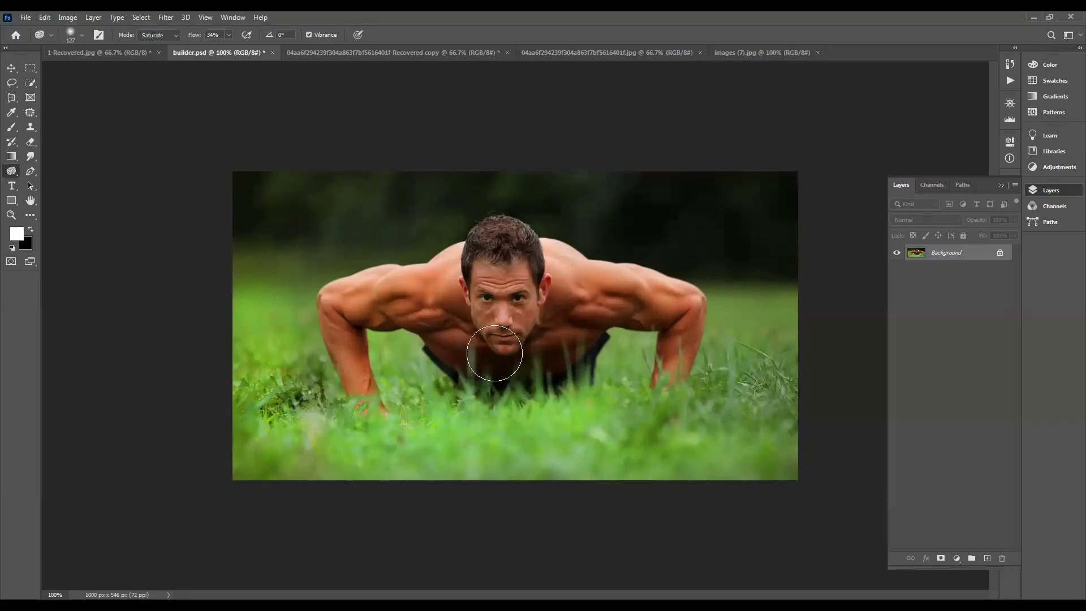
- Open featraw.jpg, the photo of the long-haired woman, from the new folder
click(107, 53)
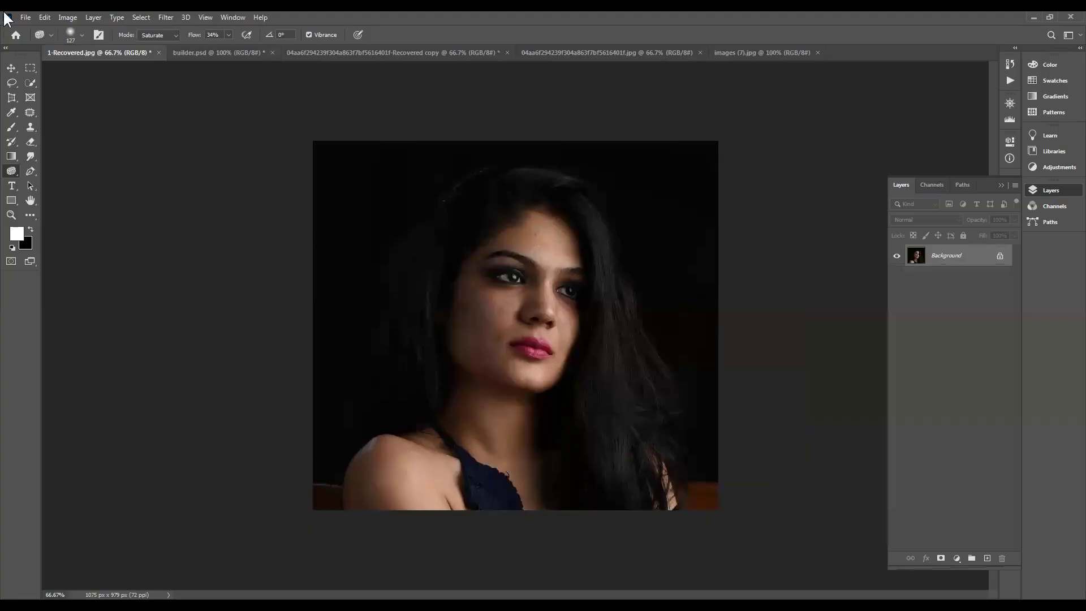
click(25, 17)
click(34, 38)
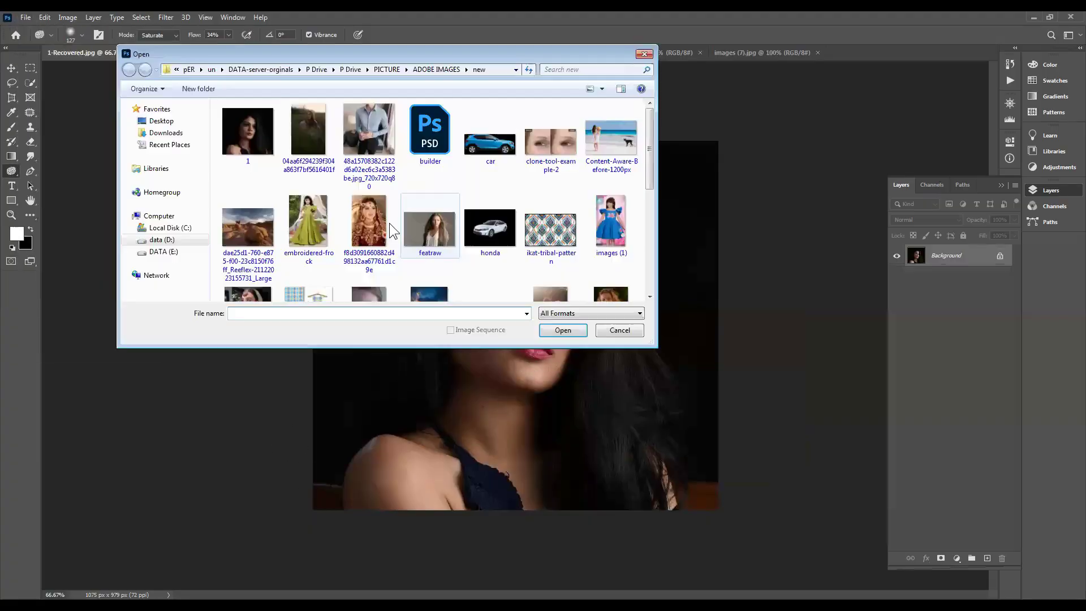
double_click(418, 230)
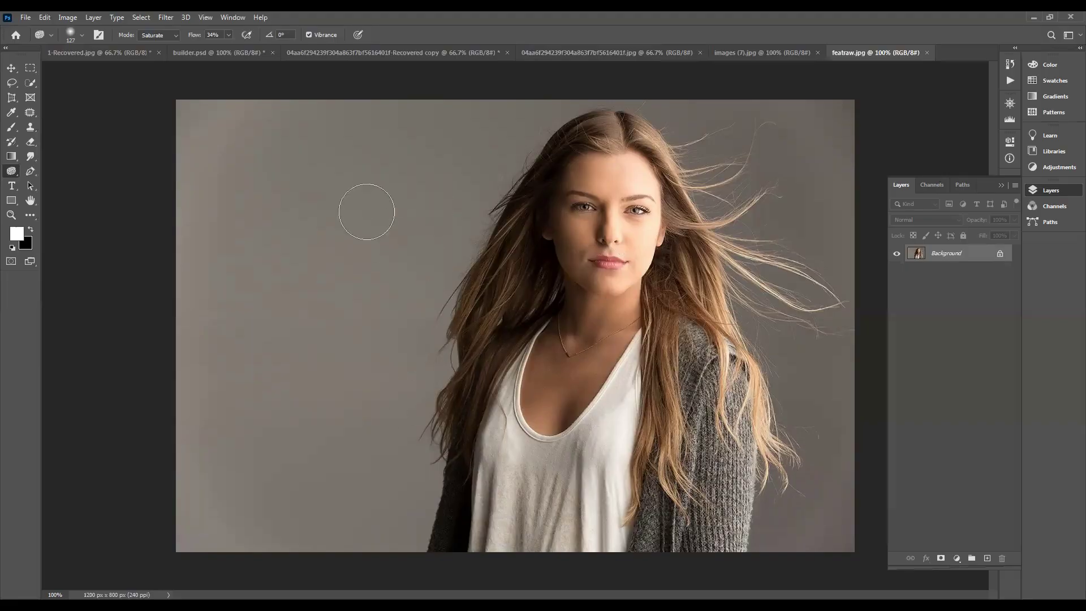
- Examine the woman's hair and face up close before editing
key(ctrl+plus)
key(ctrl+plus)
key(ctrl+plus)
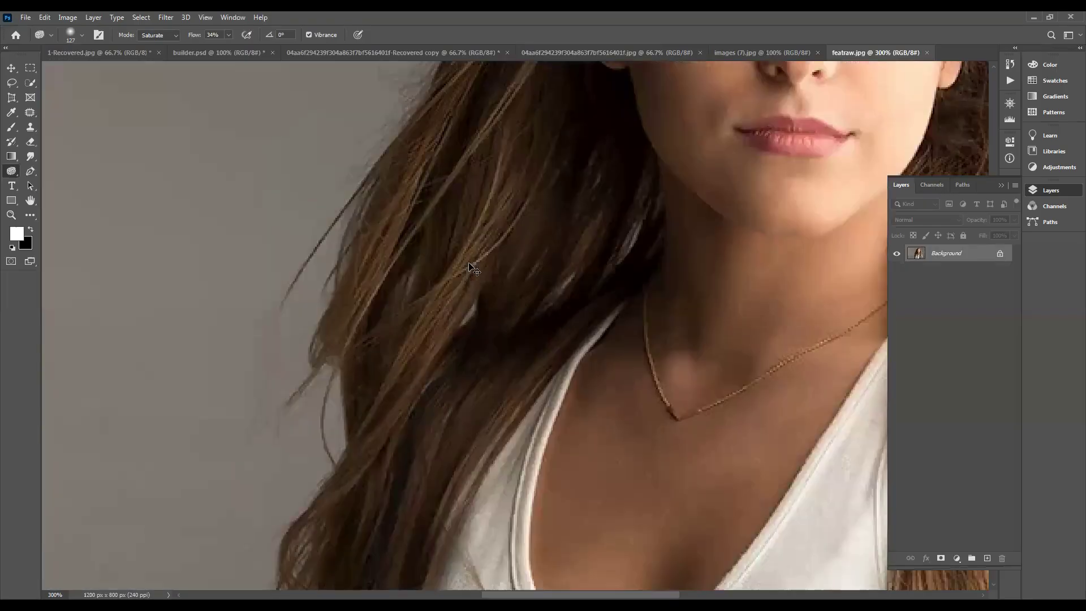
drag(673, 227, 428, 452)
drag(531, 243, 518, 254)
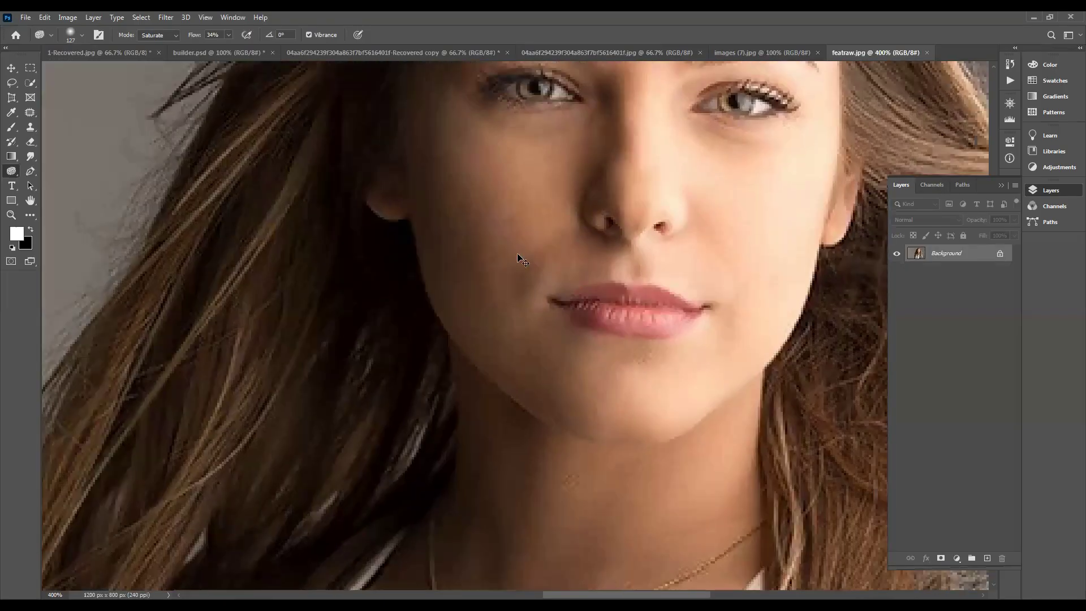
key(ctrl+minus)
key(ctrl+minus)
key(ctrl+minus)
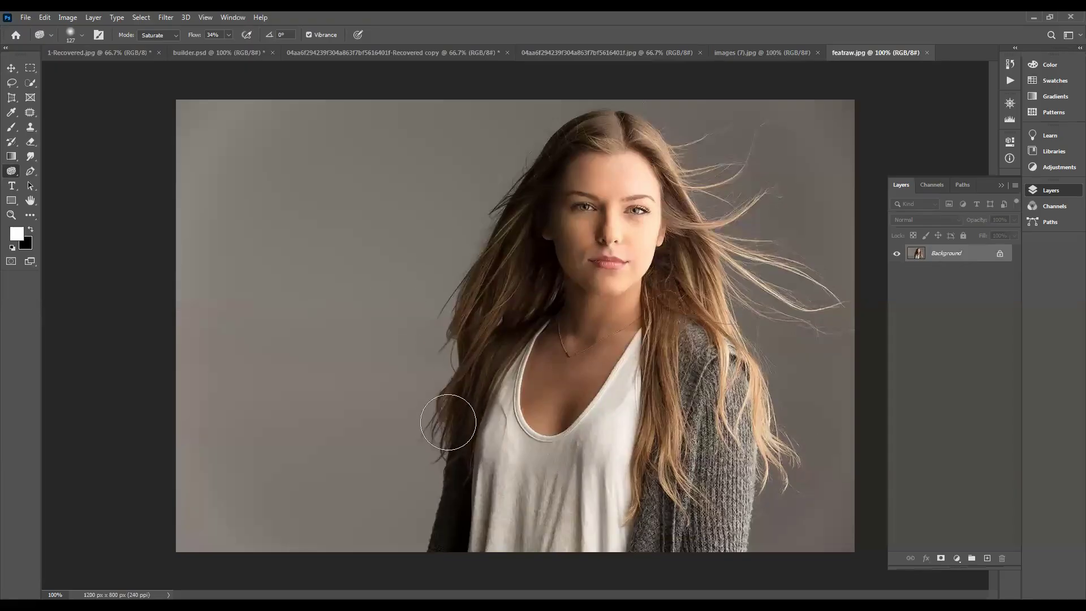
- Saturate the woman's hair on both sides, undo the excess stroke, and compare the result with the less saturated state
mouse_move(447, 350)
mouse_down()
mouse_move(514, 250)
mouse_move(538, 252)
mouse_move(526, 204)
mouse_up()
mouse_move(654, 96)
mouse_down()
mouse_move(638, 113)
mouse_move(729, 331)
mouse_move(701, 250)
mouse_move(713, 376)
mouse_move(748, 349)
mouse_move(733, 377)
mouse_move(706, 296)
mouse_move(675, 365)
mouse_move(676, 406)
mouse_move(665, 295)
mouse_move(665, 491)
mouse_move(724, 288)
mouse_move(741, 313)
mouse_move(683, 313)
mouse_move(657, 348)
mouse_move(650, 523)
mouse_move(667, 485)
mouse_move(672, 399)
mouse_up()
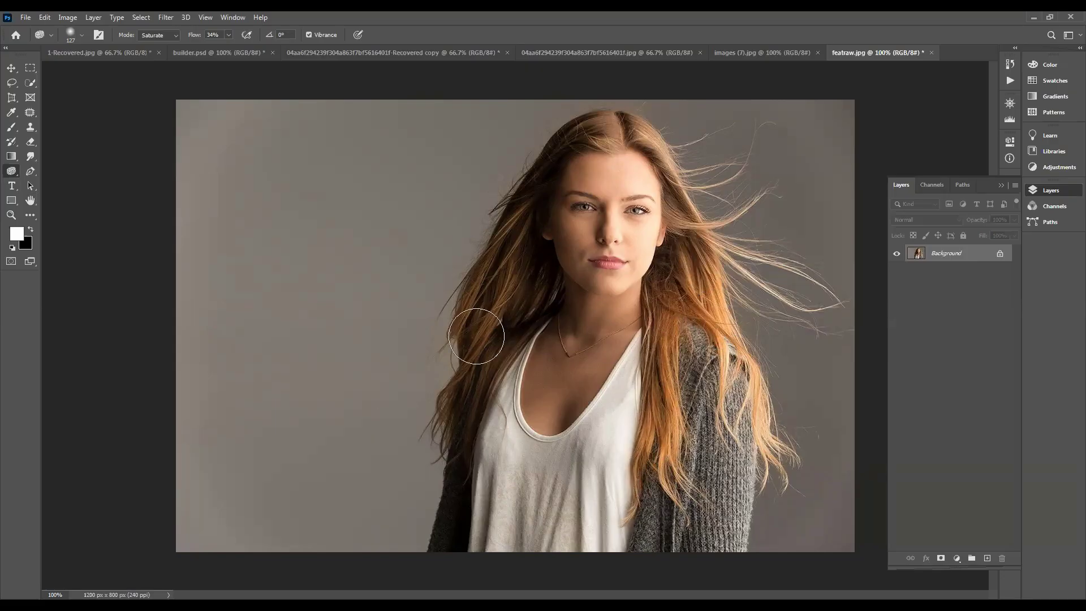
mouse_move(477, 332)
mouse_down()
mouse_move(477, 288)
mouse_move(511, 204)
mouse_move(569, 111)
mouse_move(538, 160)
mouse_move(583, 137)
mouse_move(439, 395)
mouse_move(507, 260)
mouse_move(508, 286)
mouse_move(454, 389)
mouse_move(529, 234)
mouse_move(429, 458)
mouse_move(442, 456)
mouse_move(432, 440)
mouse_move(518, 289)
mouse_move(506, 316)
mouse_move(559, 290)
mouse_move(546, 311)
mouse_up()
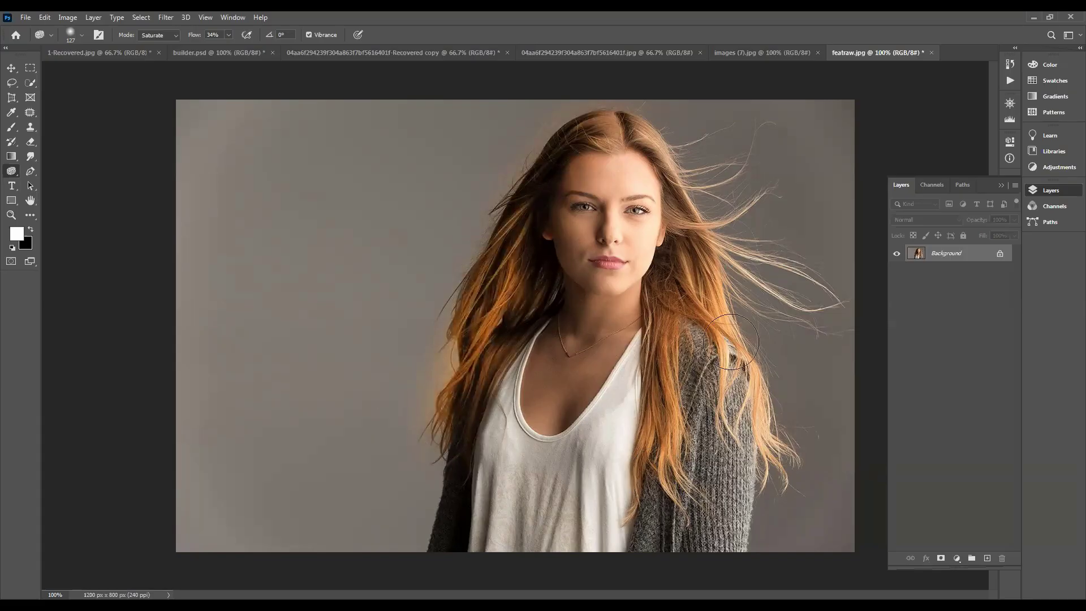
key(ctrl+z)
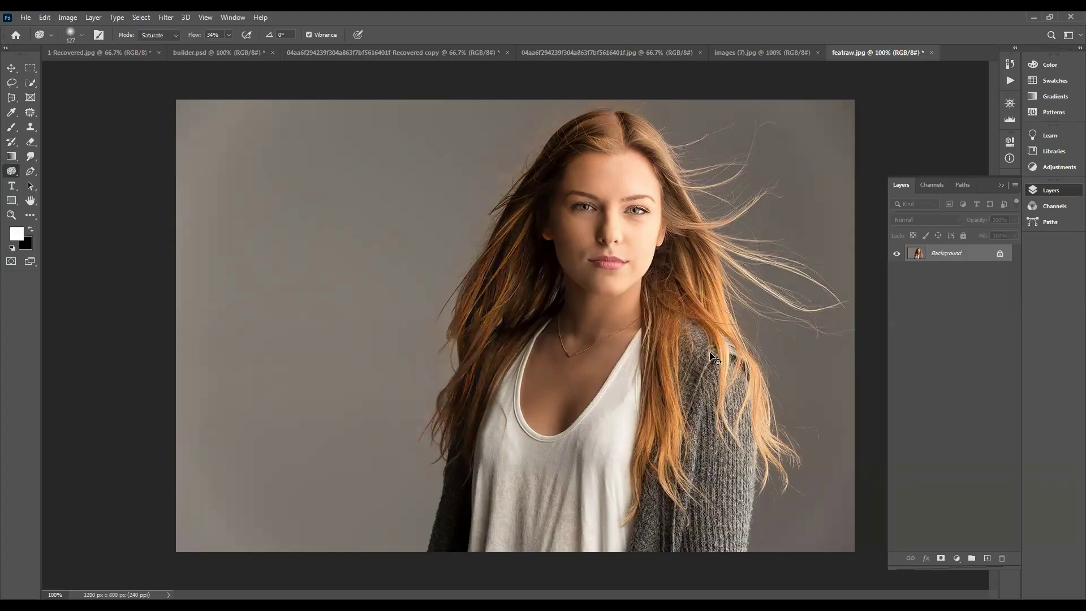
key(ctrl+z)
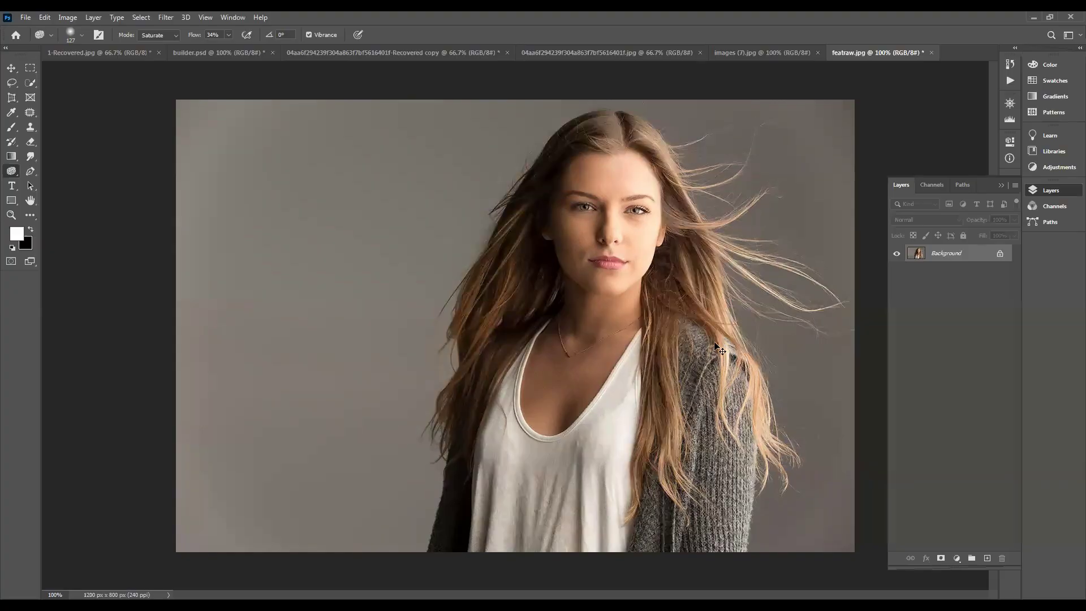
key(ctrl+shift+z)
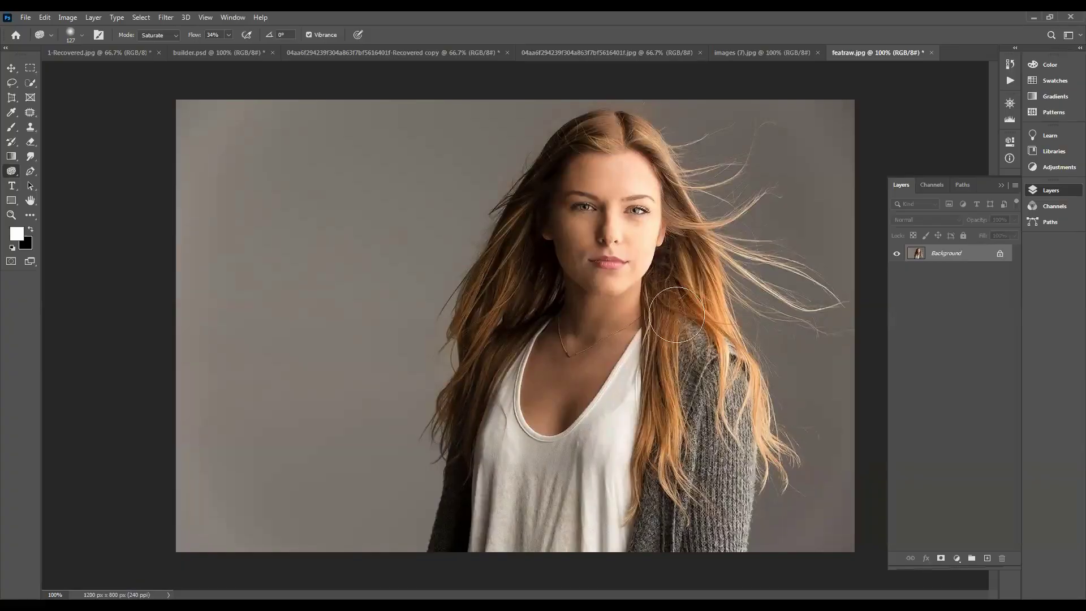
- Reduce the Sponge Tool brush to 10 px and saturate the woman's lips
key(ctrl+plus)
key(ctrl+plus)
key(ctrl+plus)
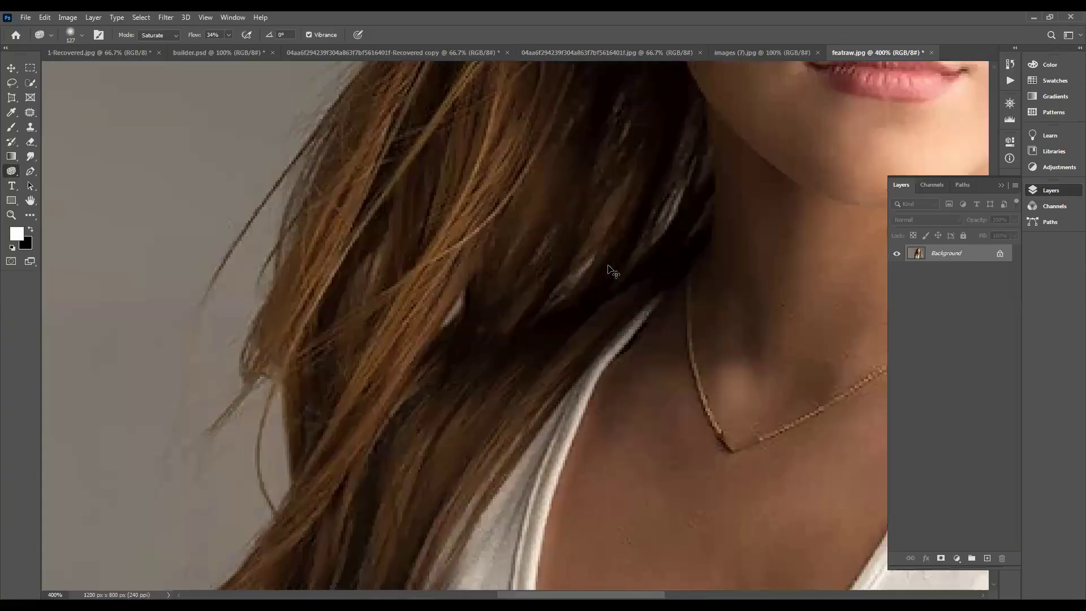
drag(695, 205, 477, 441)
drag(599, 334, 638, 331)
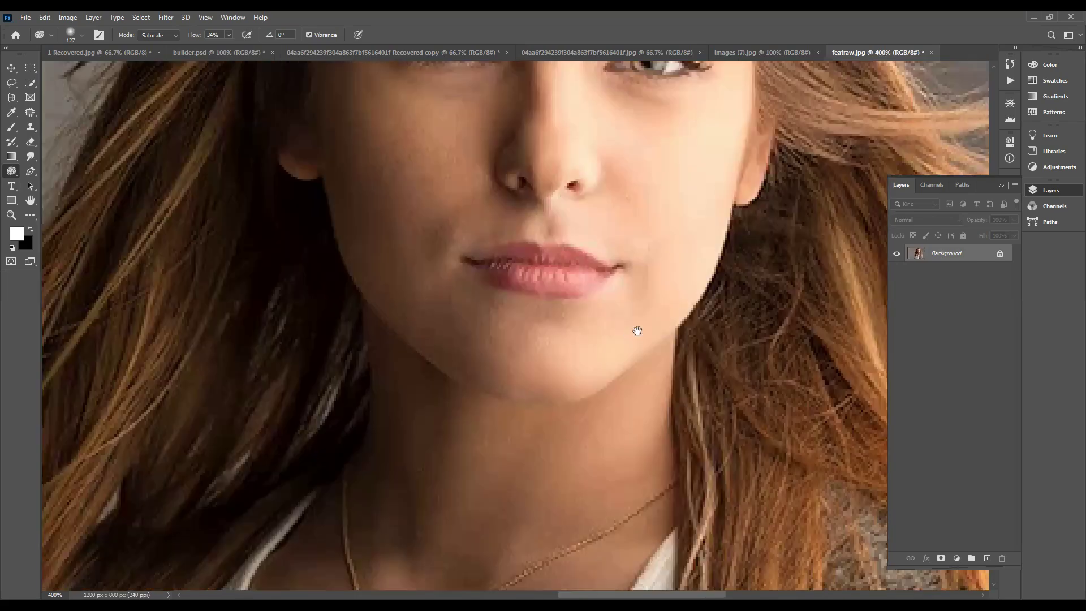
drag(649, 502, 666, 297)
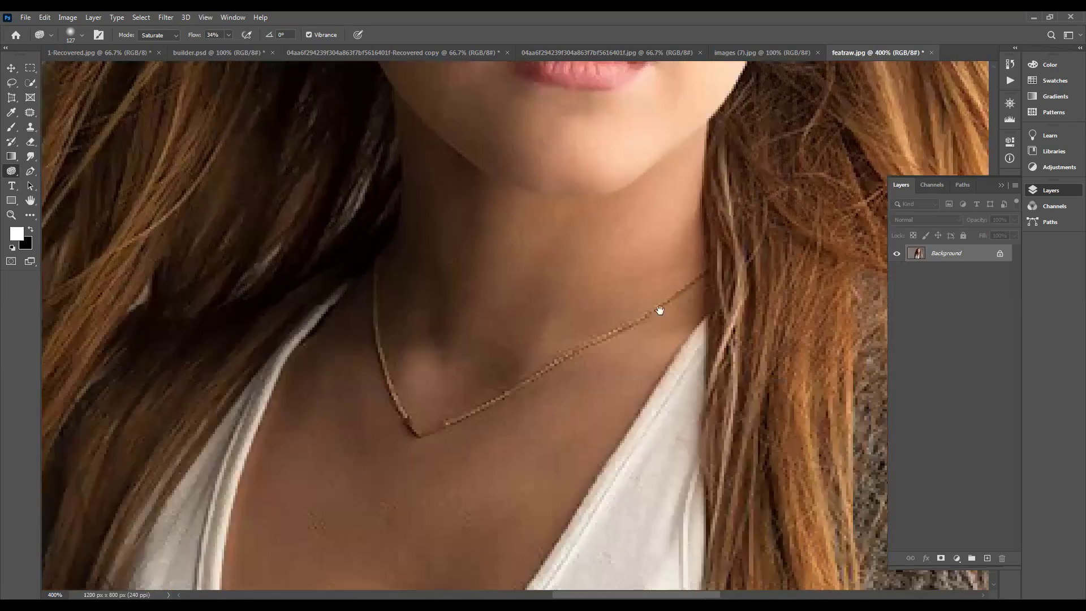
drag(528, 363, 527, 367)
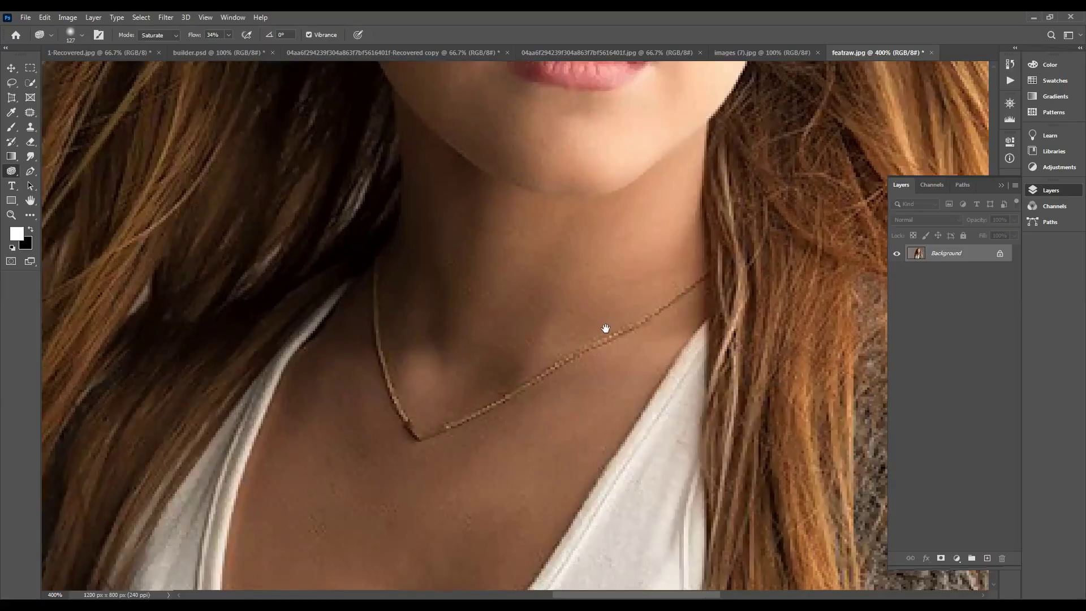
drag(577, 154, 520, 345)
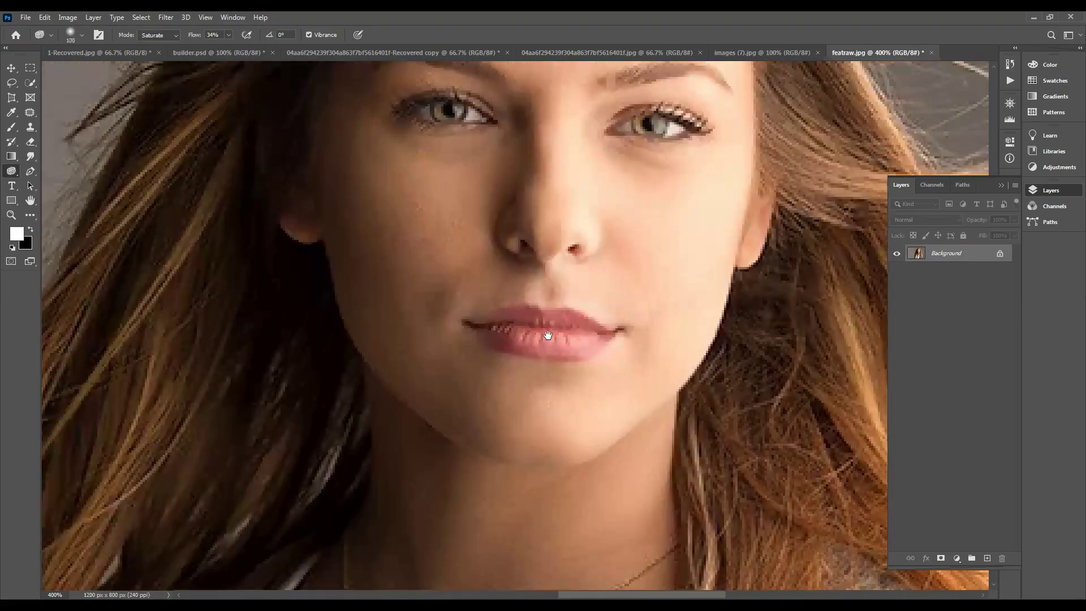
key(bracketleft)
key(bracketleft)
key(bracketleft)
key(bracketleft)
key(bracketleft)
key(bracketleft)
key(bracketleft)
key(bracketleft)
key(bracketleft)
key(bracketleft)
key(bracketleft)
key(bracketleft)
key(ctrl+0)
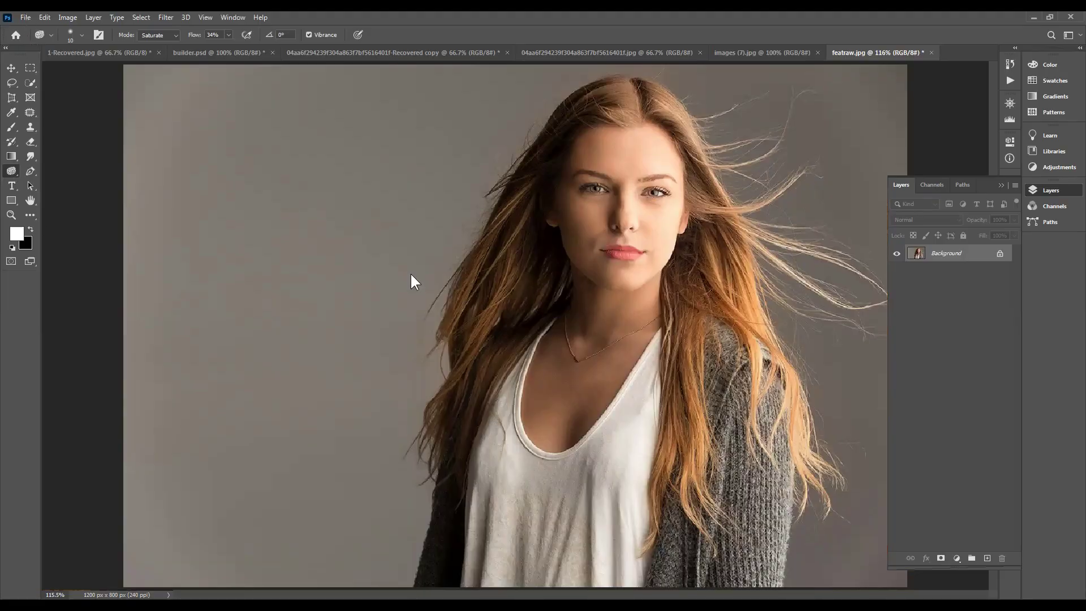
- Open the colour and black-and-white versions of the Indian bridal makeup photo from the ADOBE IMAGES folder
key(ctrl+o)
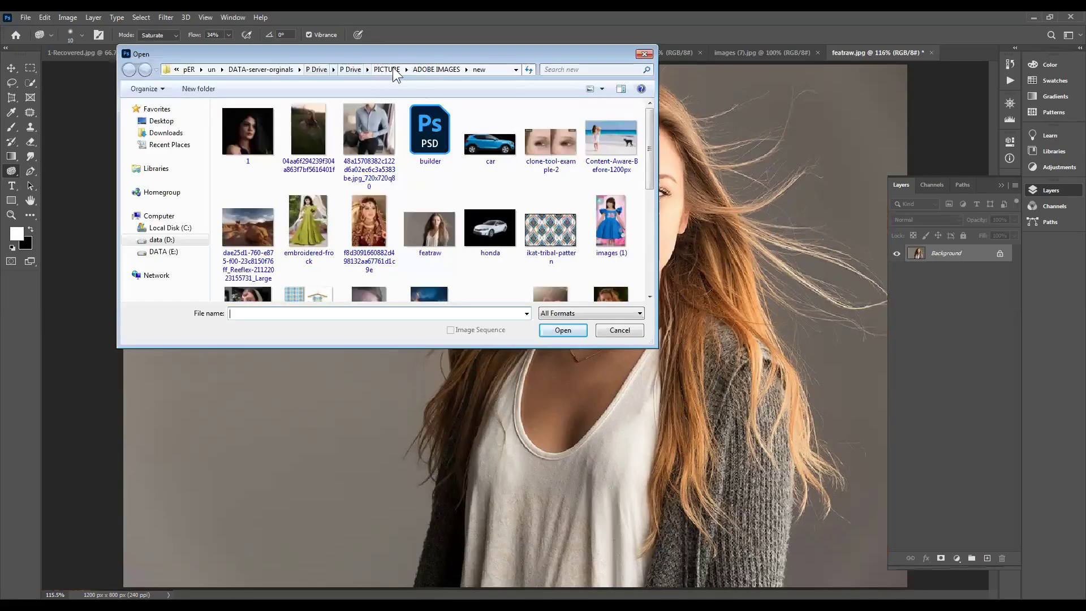
key(BackSpace)
key(BackSpace)
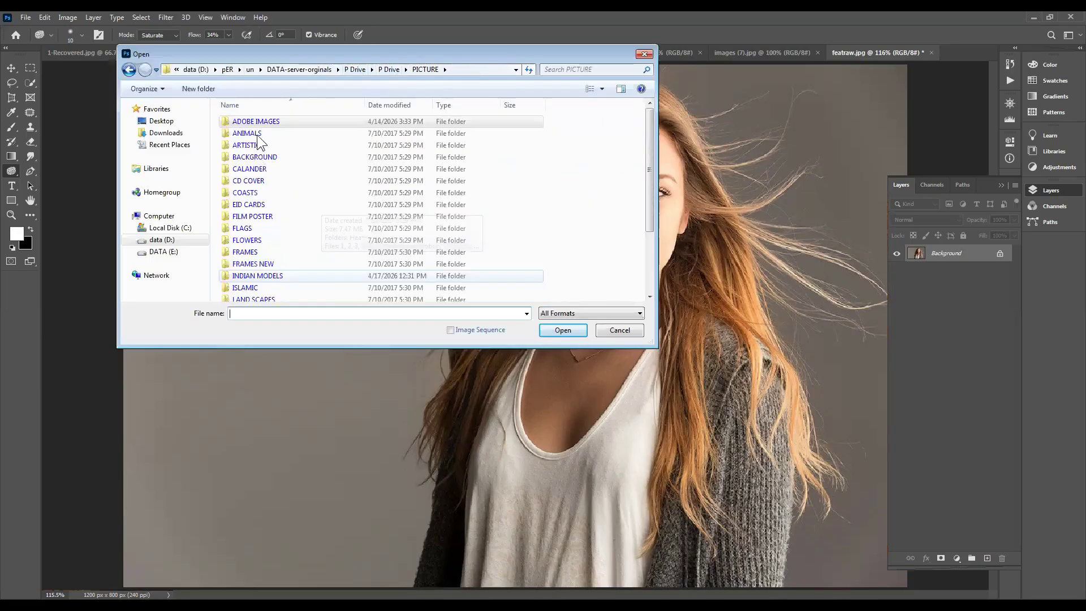
click(271, 121)
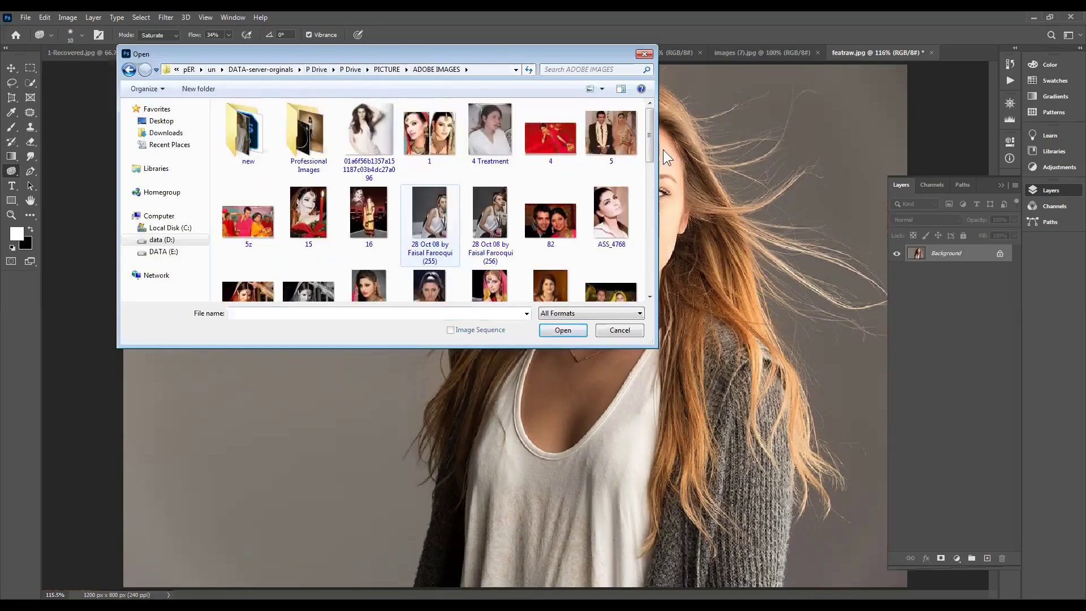
scroll(643, 186, down, 2)
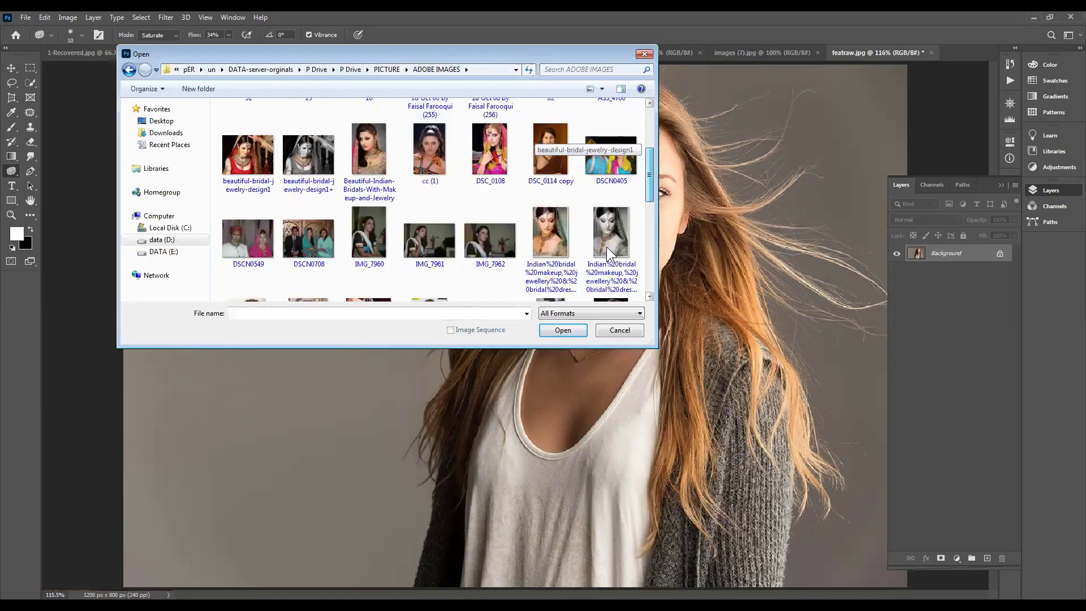
click(556, 336)
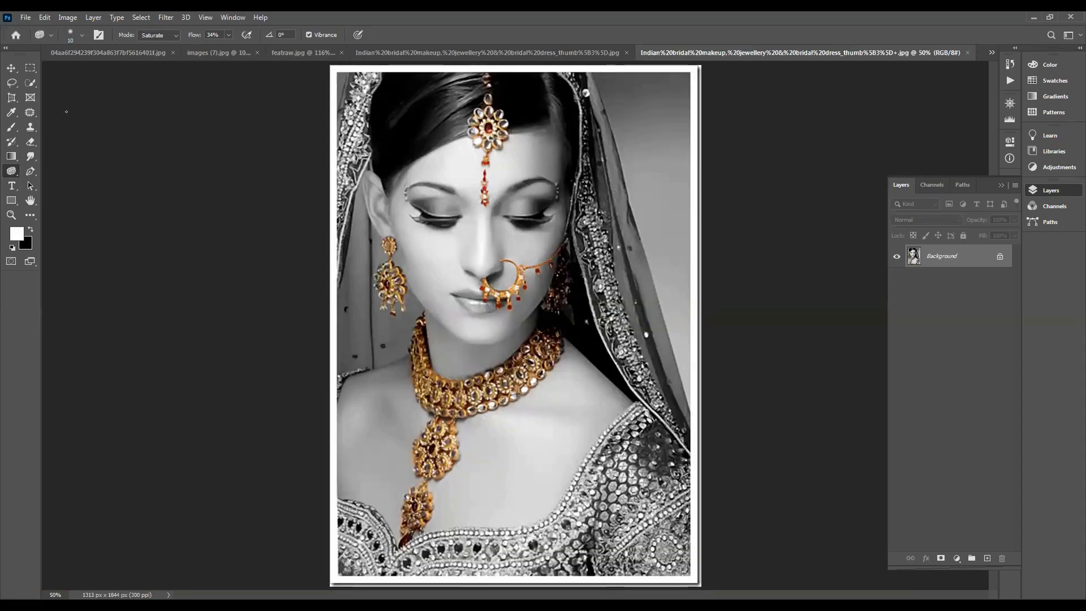
- Set the Sponge Tool to Desaturate at 100% flow with a 300 px brush and desaturate the bride's skin in the colour bridal photo
click(161, 36)
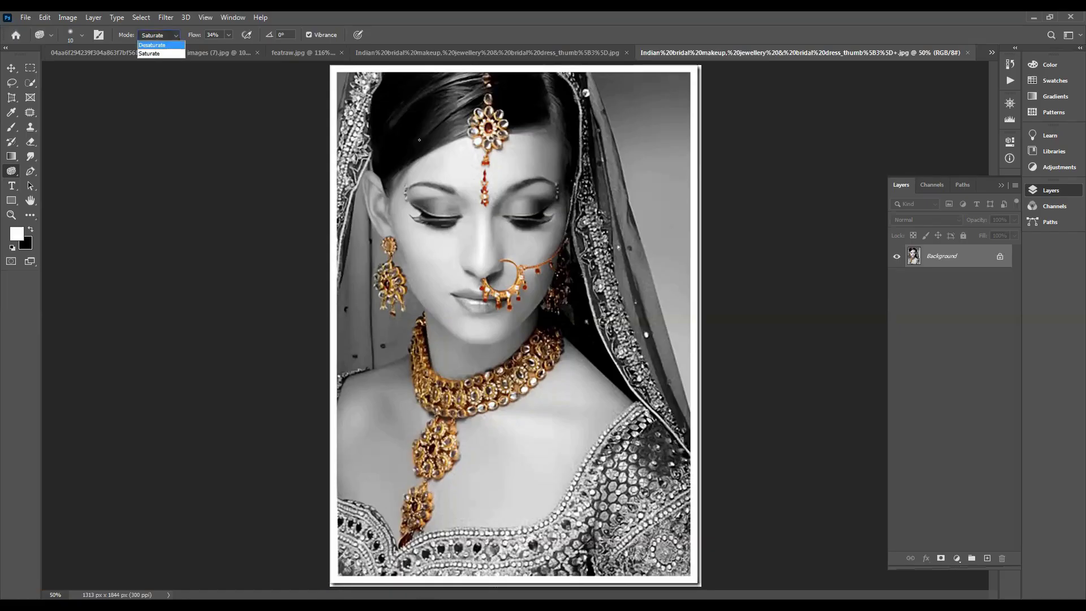
click(155, 44)
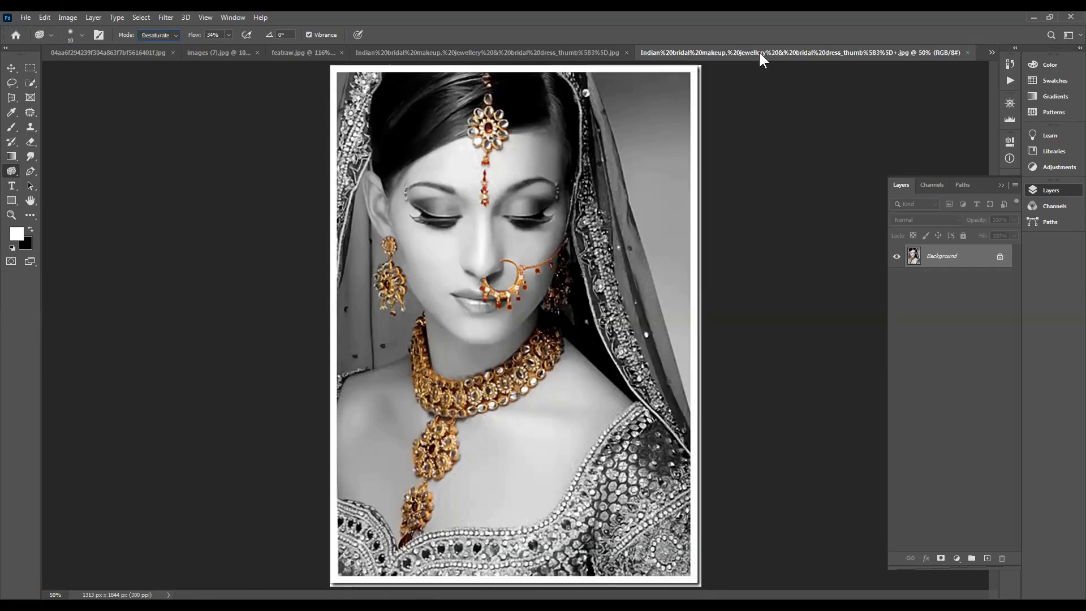
key(ctrl+Tab)
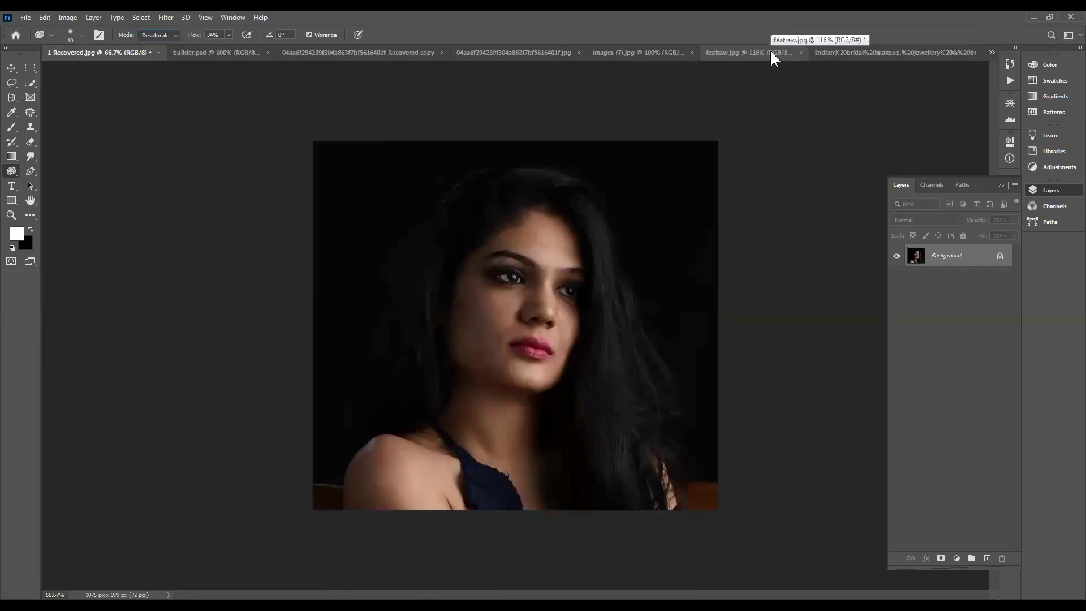
key(ctrl+Tab)
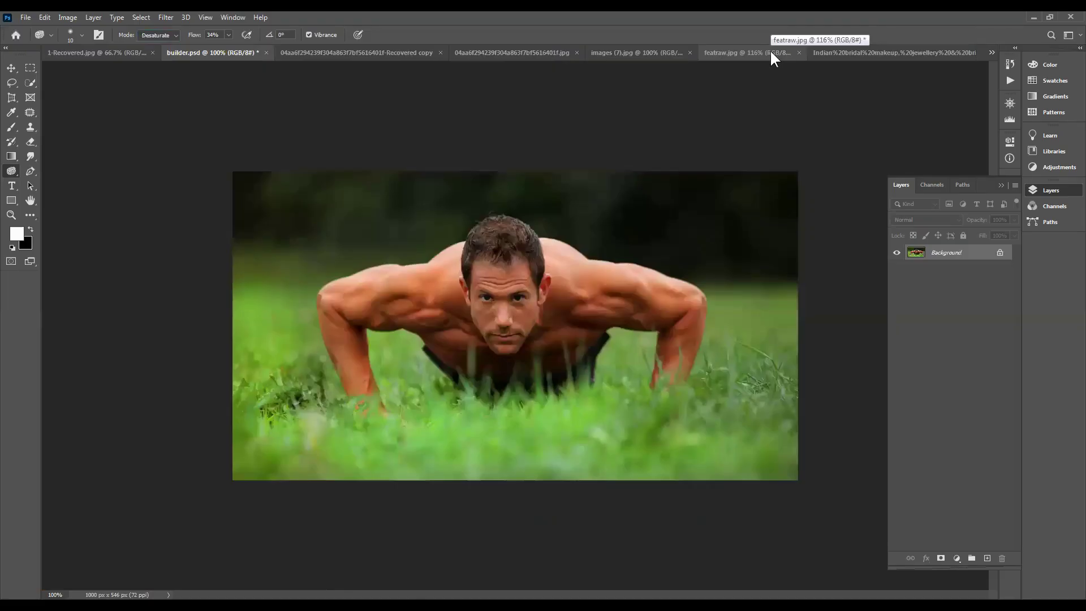
key(ctrl+Tab)
key(ctrl+Tab)
click(774, 53)
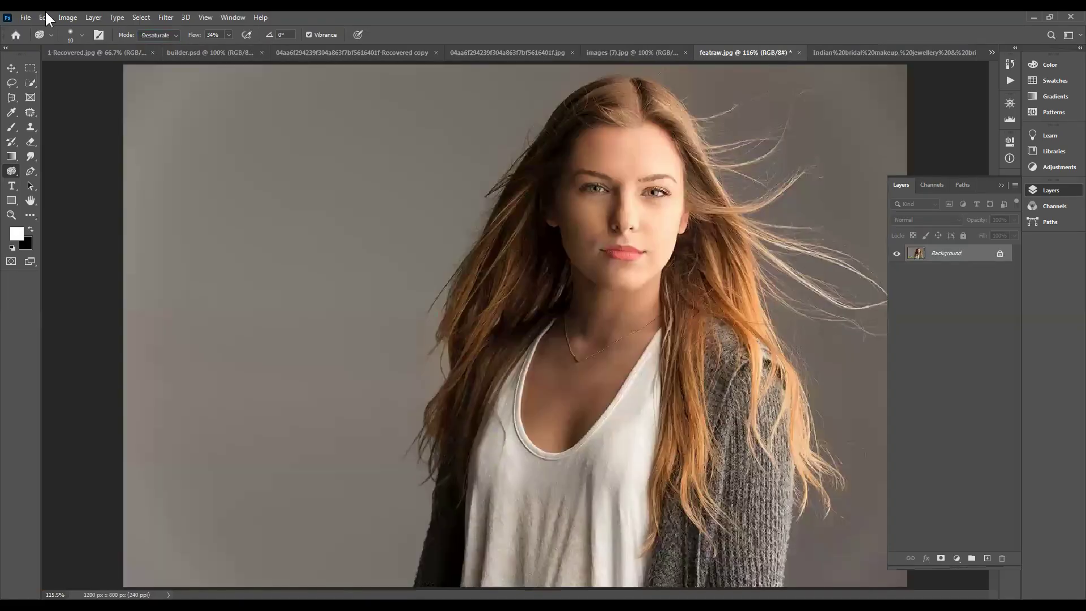
key(ctrl+Tab)
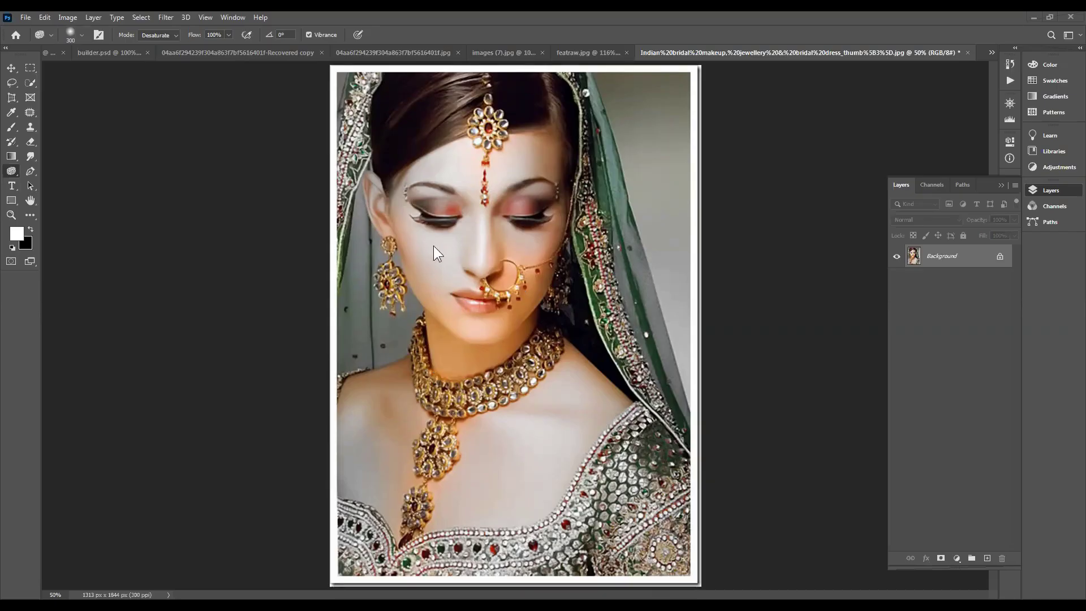
- Switch to builder.psd, the photo of the man doing push-ups, and bring up the image commands
click(588, 52)
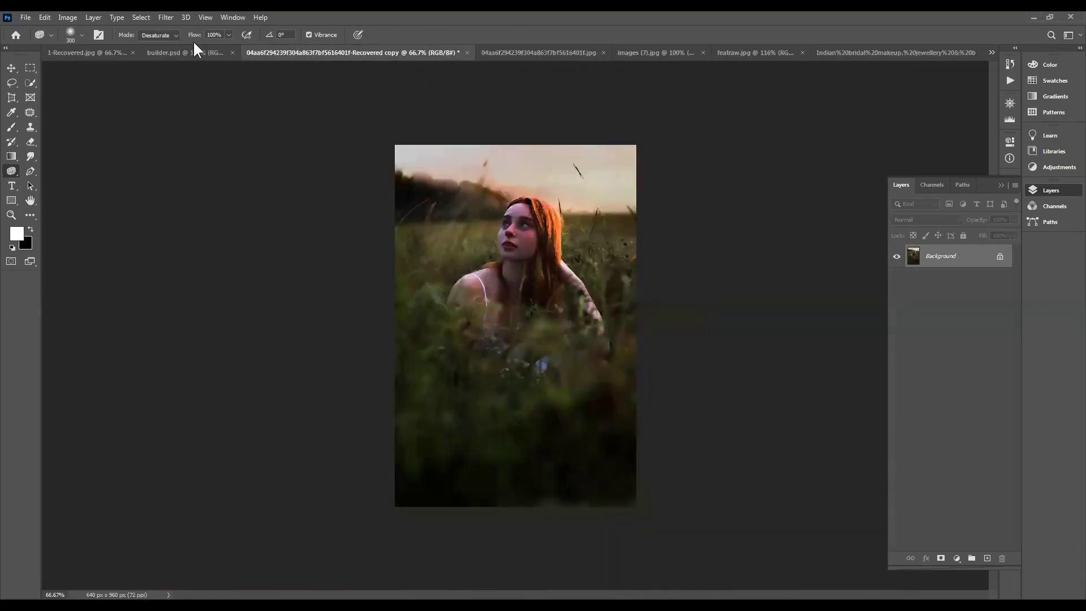
click(181, 52)
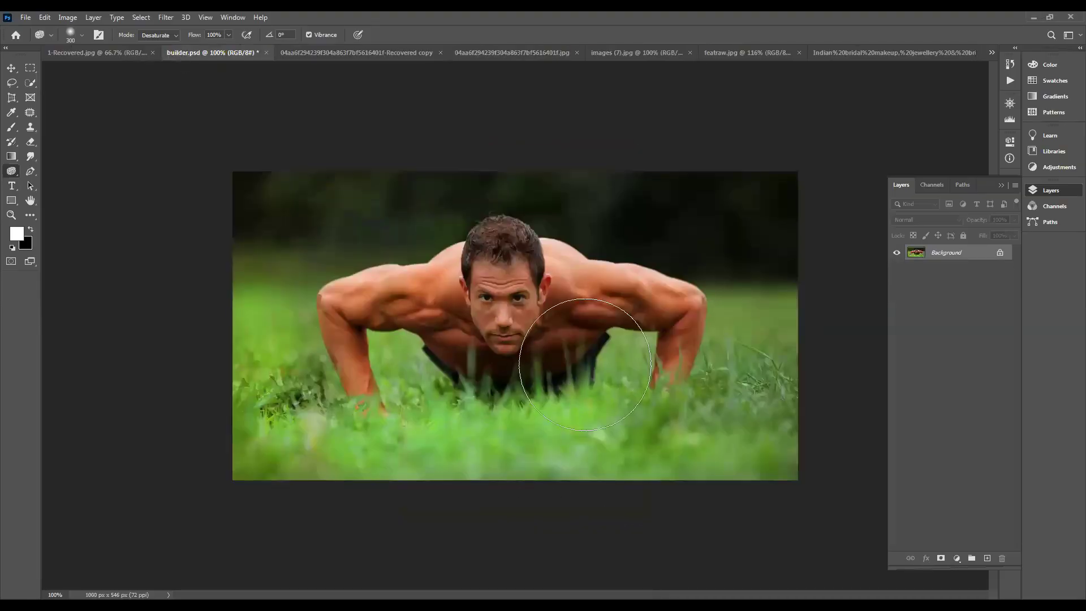
click(68, 17)
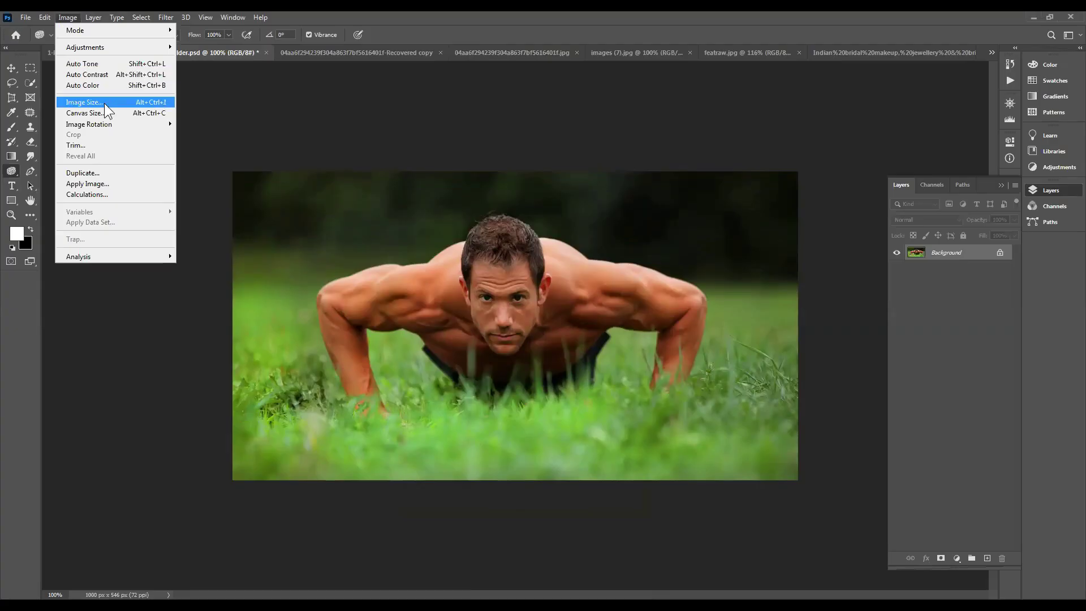